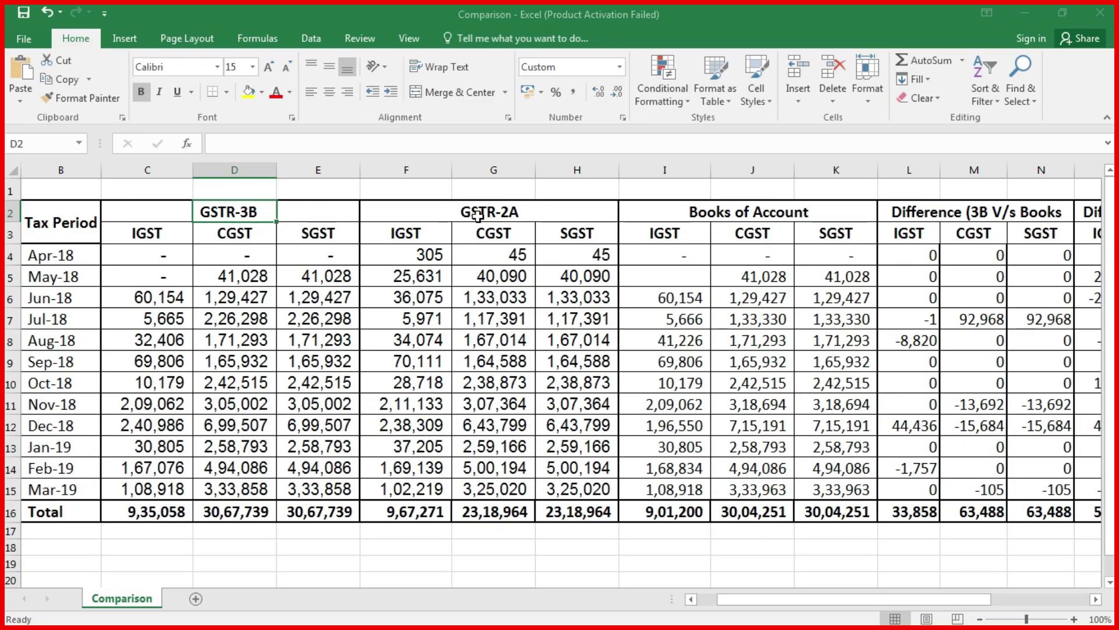
# Merge and centre the GSTR-3B heading over cells C2:E2.
pyautogui.click(475, 216)
pyautogui.click(724, 195)
pyautogui.click(473, 217)
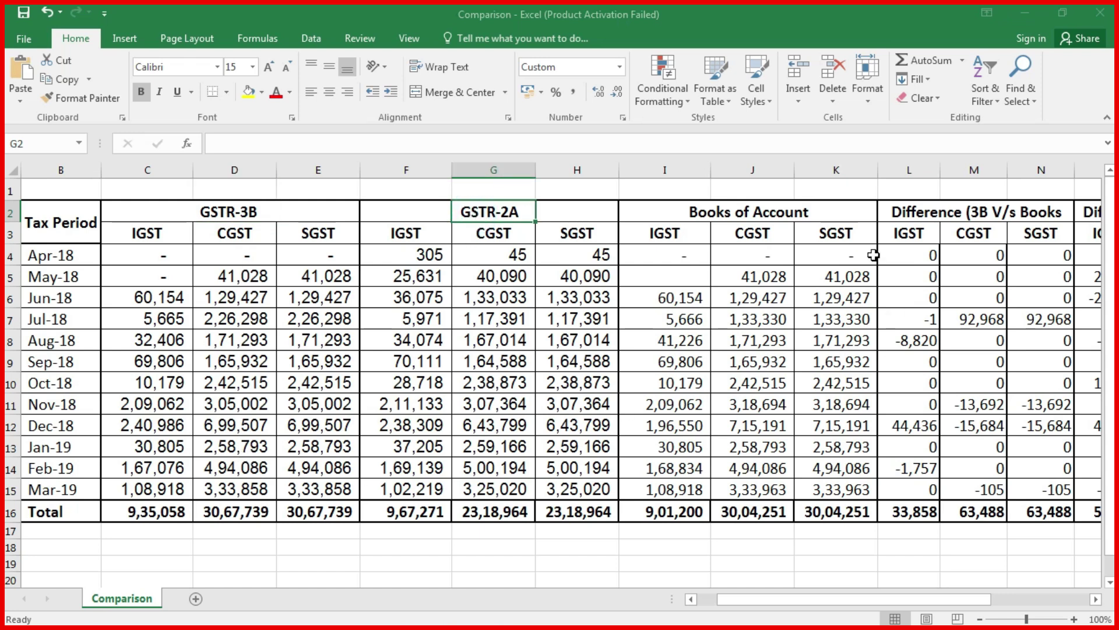
# Check the difference formulas for the Jul-18 SGST and Aug-18 IGST cells.
pyautogui.moveTo(824, 599); pyautogui.dragTo(951, 606)
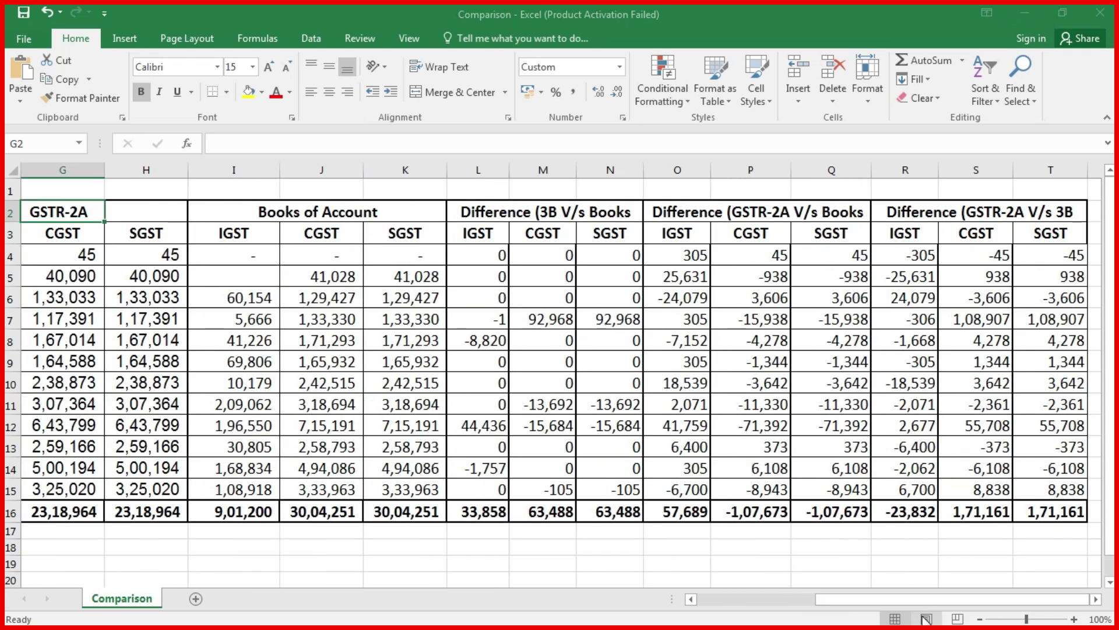
pyautogui.moveTo(927, 604); pyautogui.dragTo(827, 607)
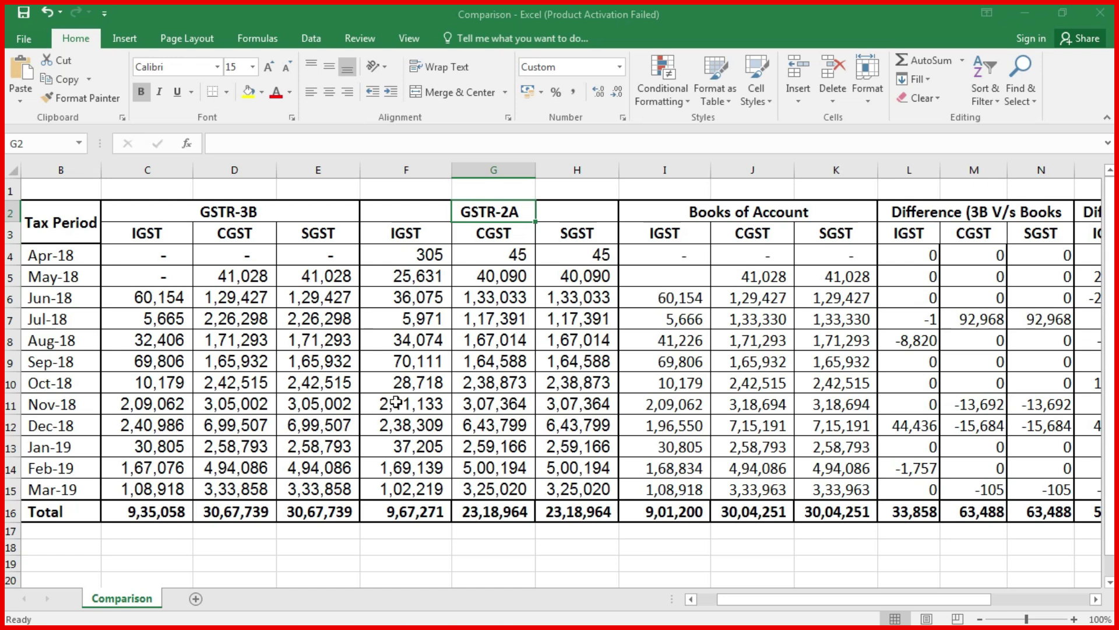
pyautogui.click(973, 314)
pyautogui.click(1054, 318)
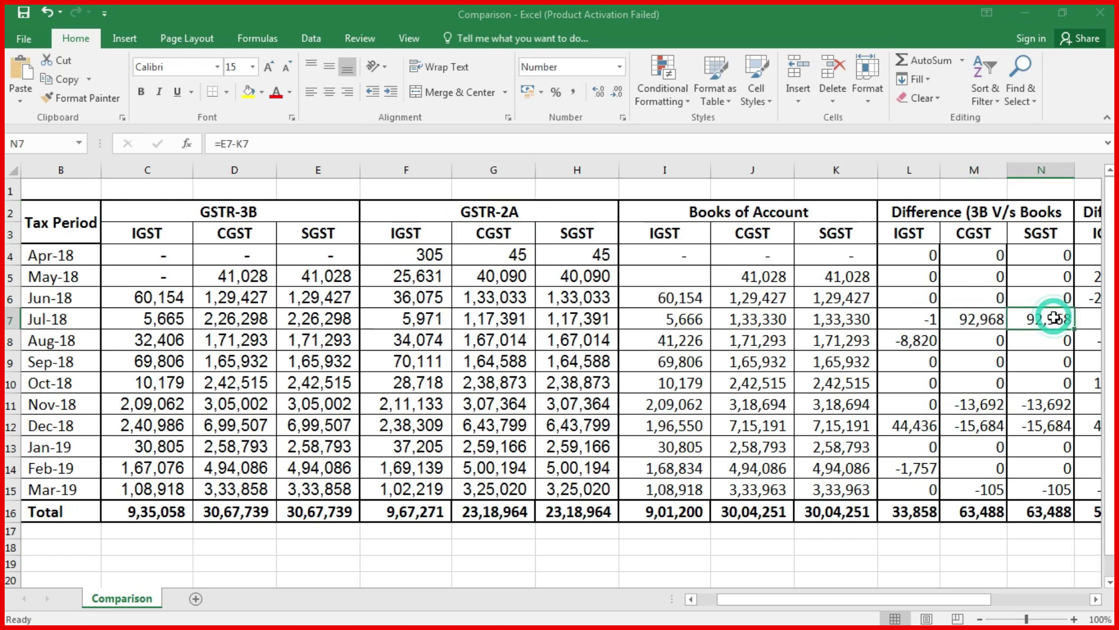
pyautogui.click(973, 324)
pyautogui.click(924, 343)
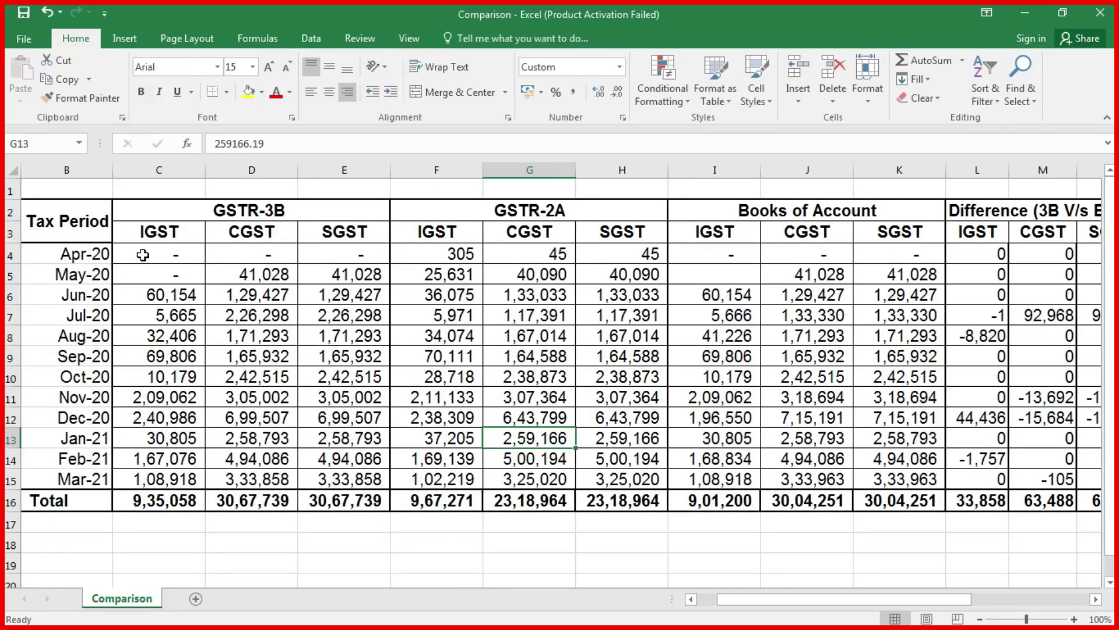
# Delete the Apr-20 to Mar-21 figures in C4:K15.
pyautogui.moveTo(143, 255); pyautogui.dragTo(880, 476)
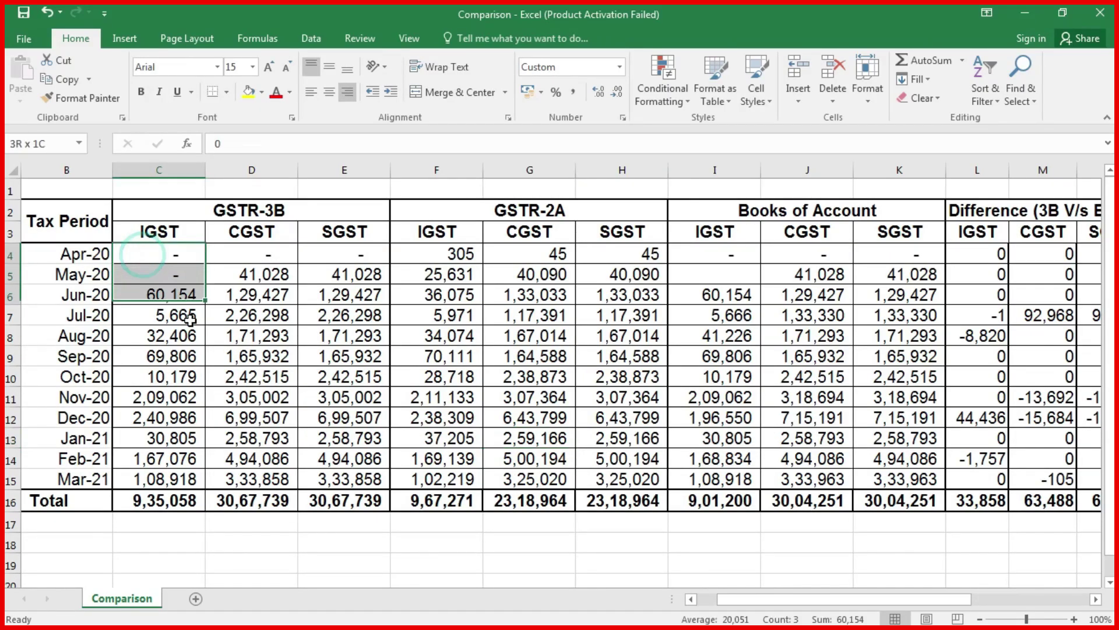
pyautogui.press('Delete')
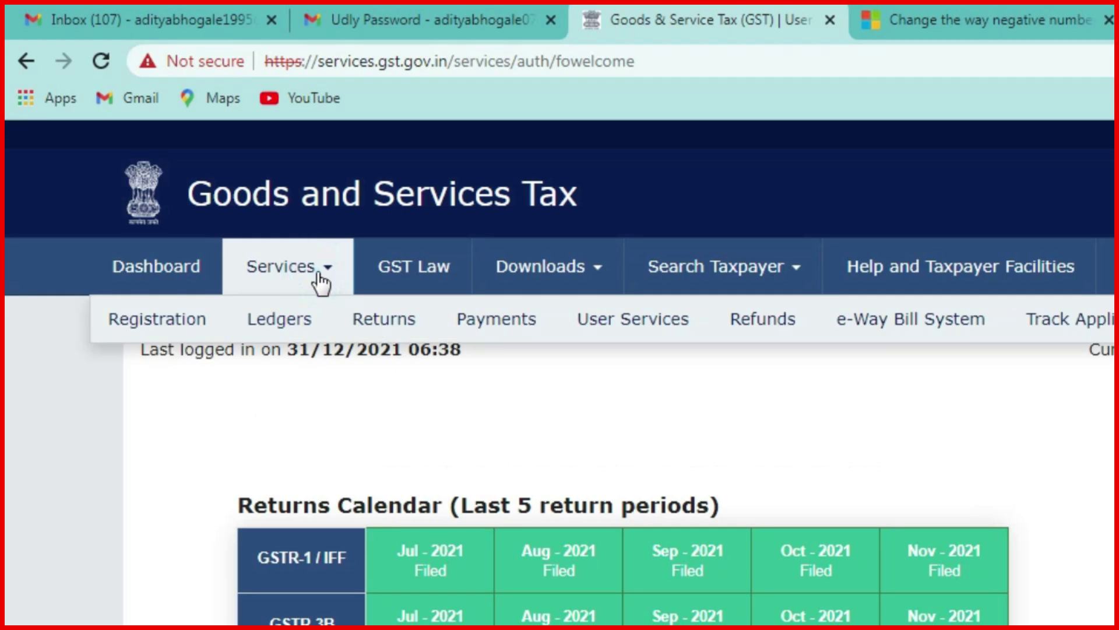
pyautogui.moveTo(384, 319)
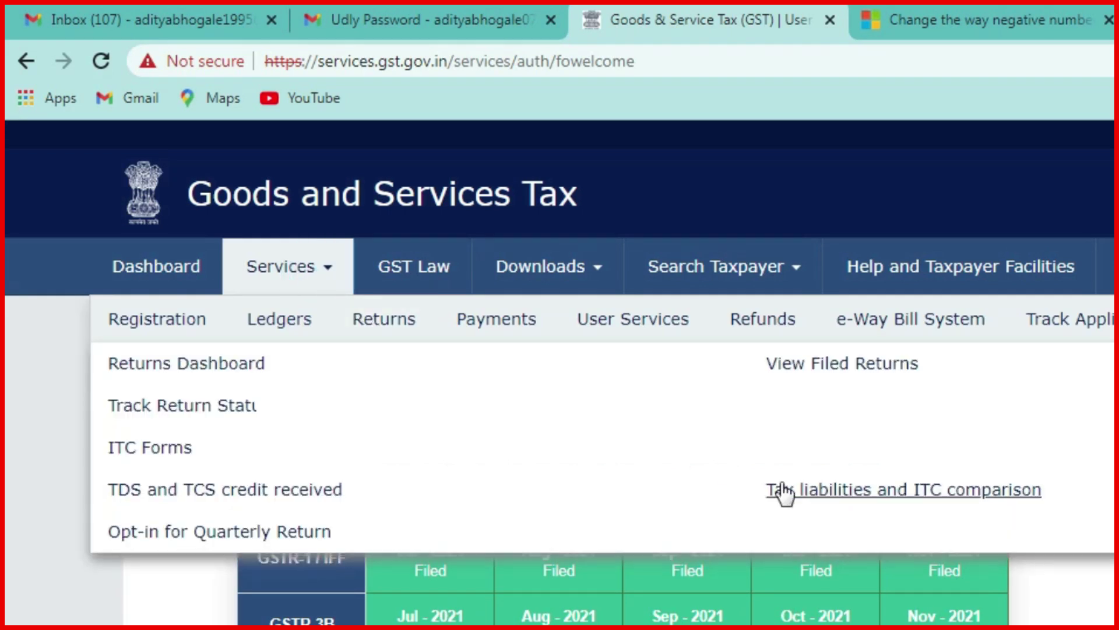
# Search the Tax liabilities and ITC comparison for financial year 2020-21.
pyautogui.click(800, 492)
pyautogui.click(474, 198)
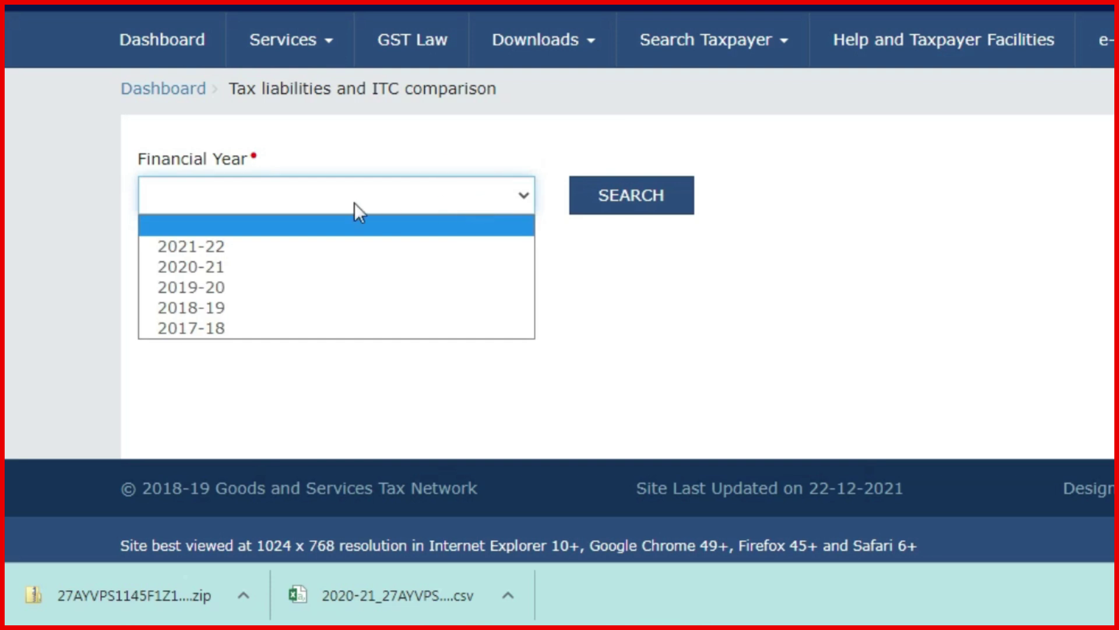
pyautogui.click(218, 268)
pyautogui.click(591, 201)
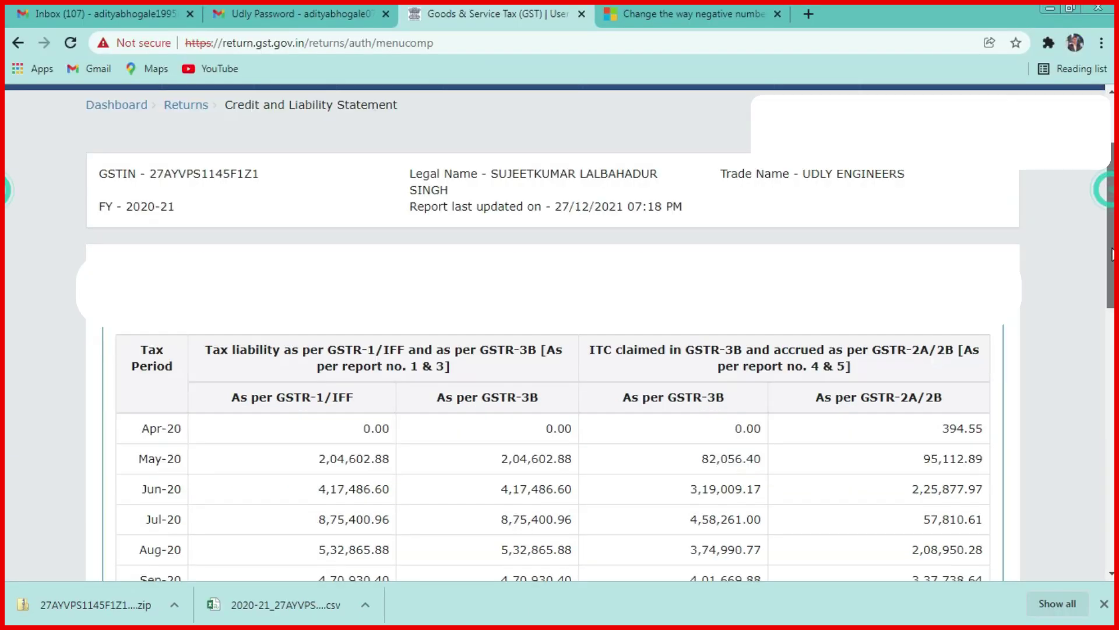
pyautogui.scroll(-7, 1112, 254)
pyautogui.scroll(-6, 139, 314)
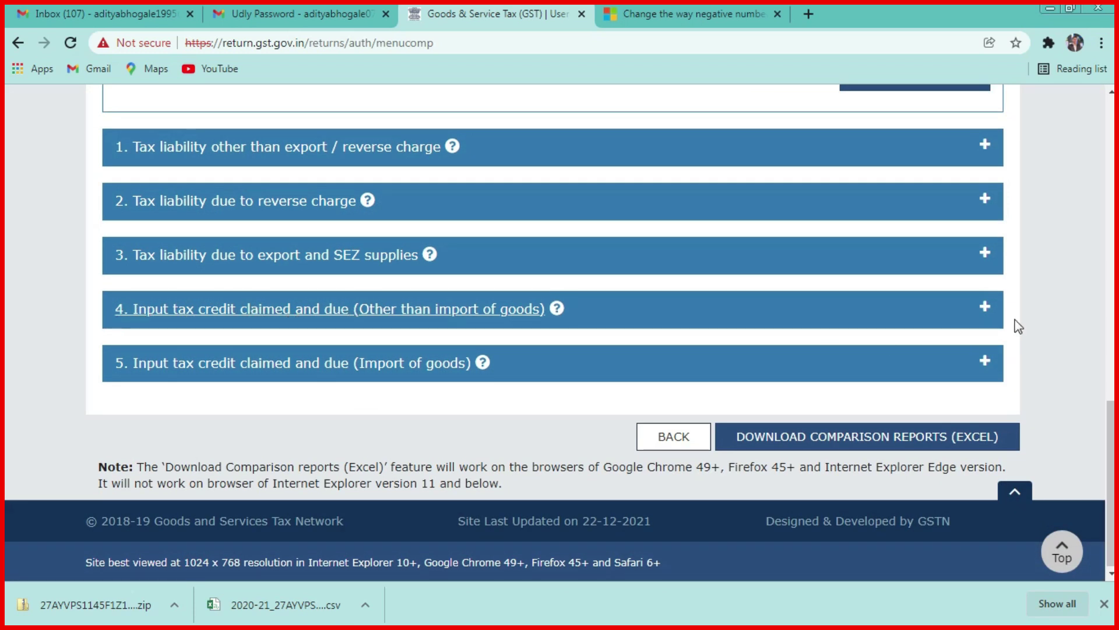
# Expand section 4's input tax credit table and download it as CSV.
pyautogui.click(986, 309)
pyautogui.scroll(-1, 5, 376)
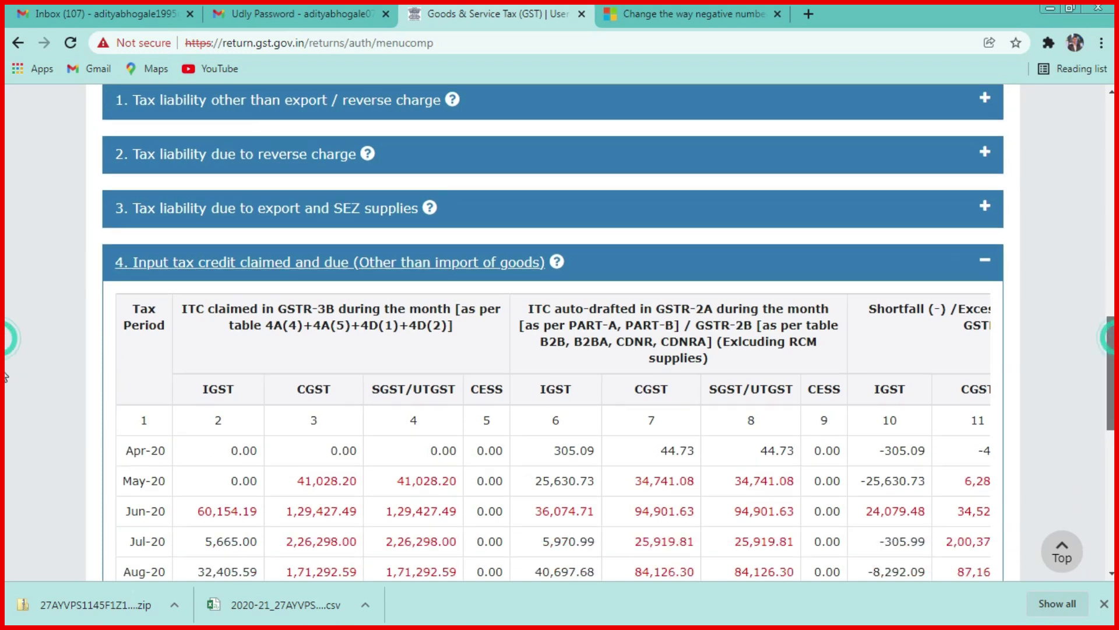
pyautogui.scroll(-6, 5, 376)
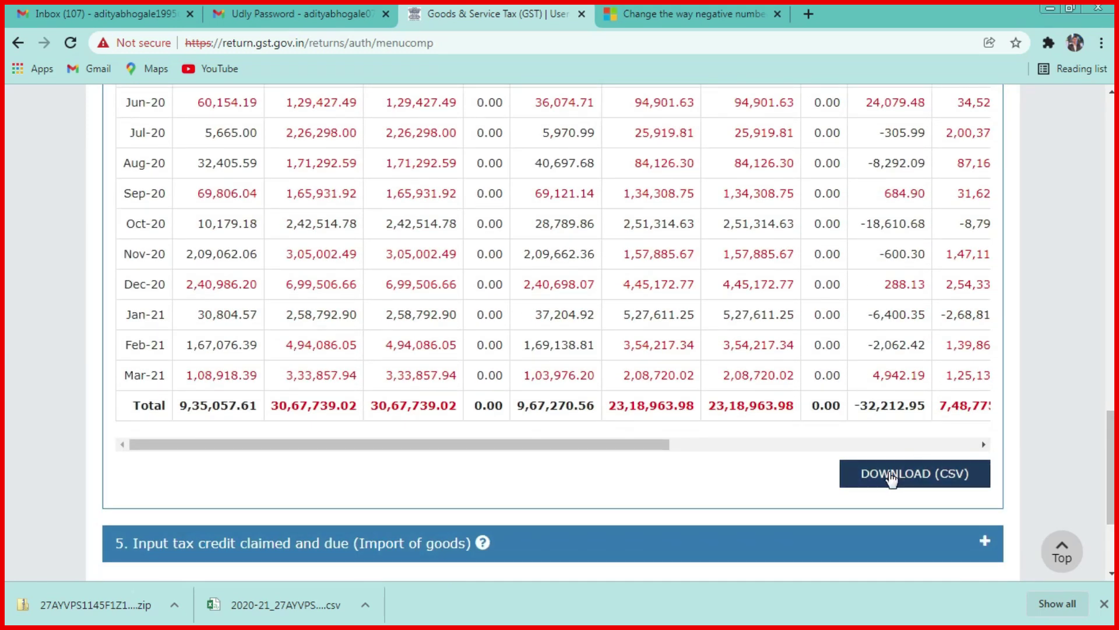
pyautogui.click(892, 475)
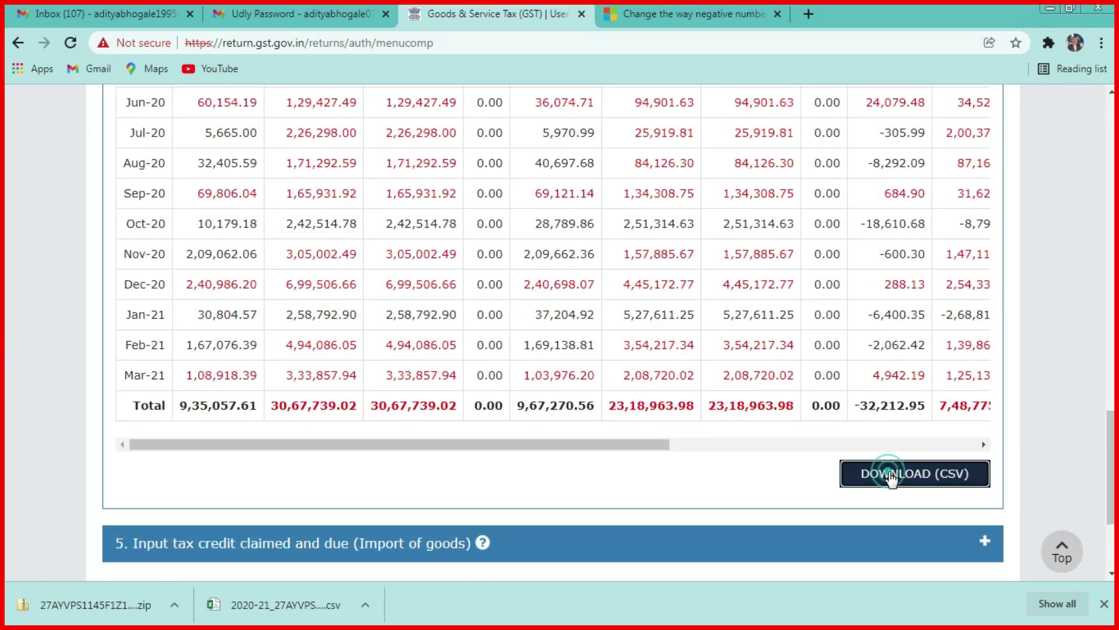
# Open the downloaded CSV and copy the GSTR-3B monthly IGST, CGST and SGST figures.
pyautogui.click(130, 605)
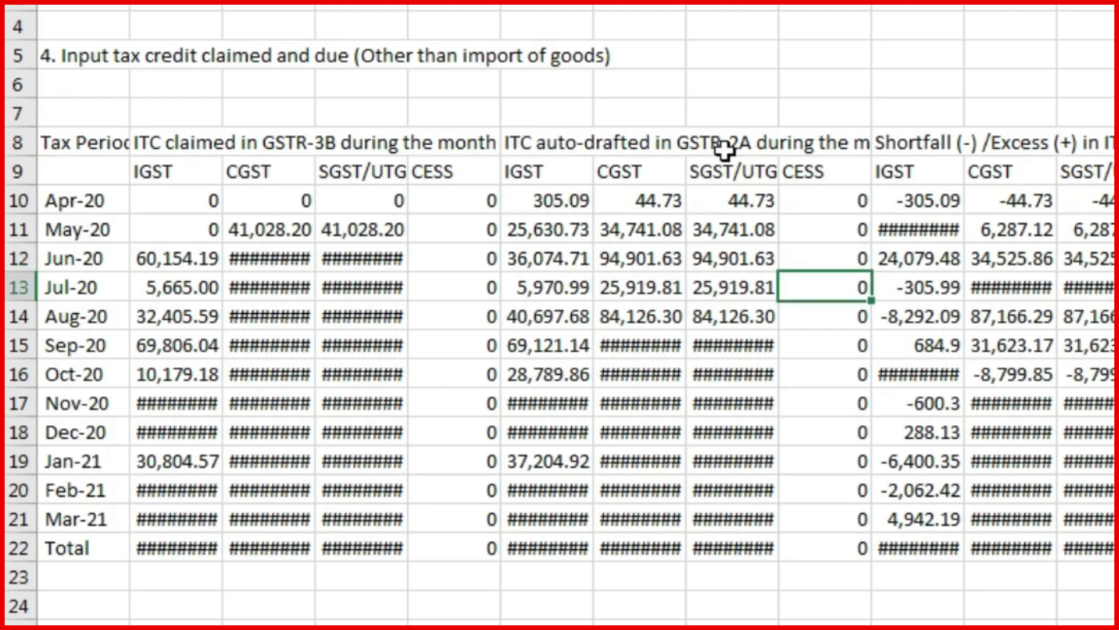
pyautogui.moveTo(513, 200); pyautogui.dragTo(691, 377)
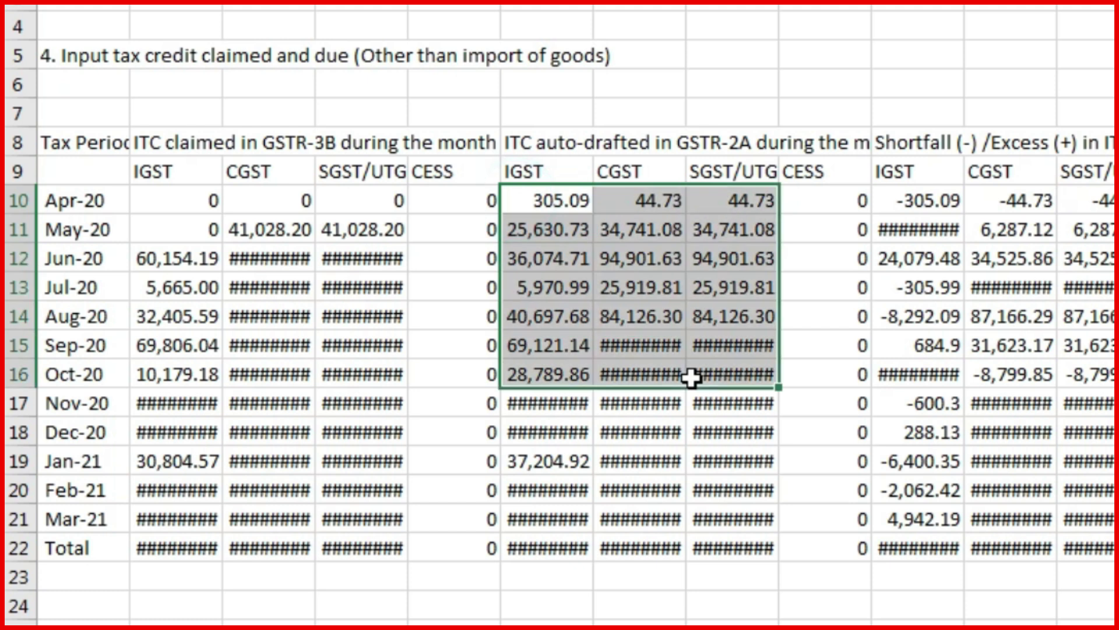
pyautogui.moveTo(690, 378)
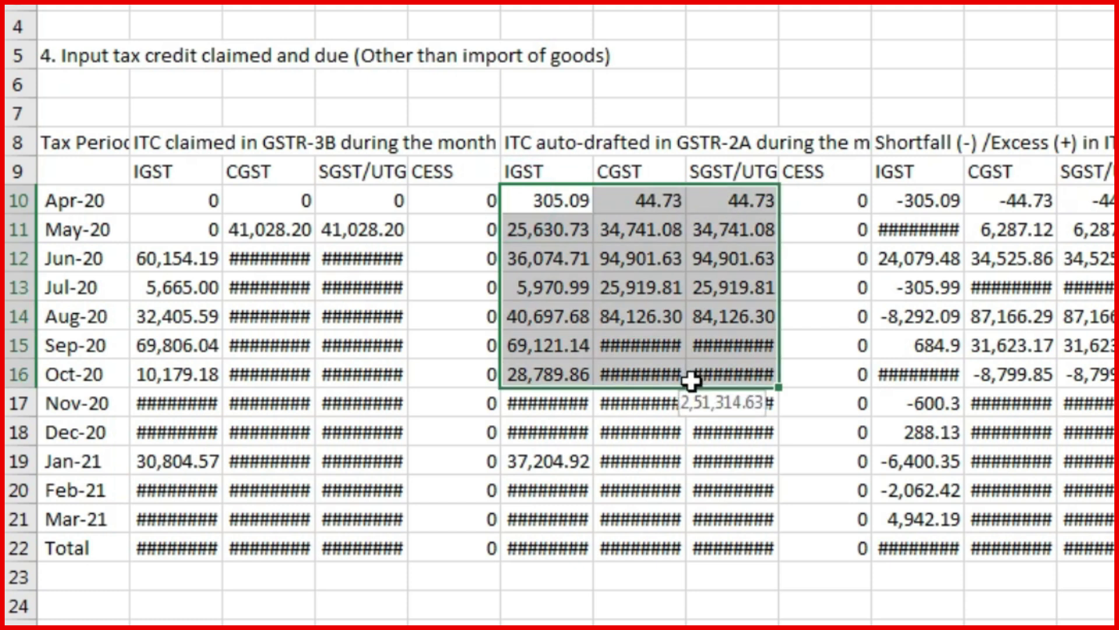
pyautogui.moveTo(569, 205); pyautogui.dragTo(691, 282)
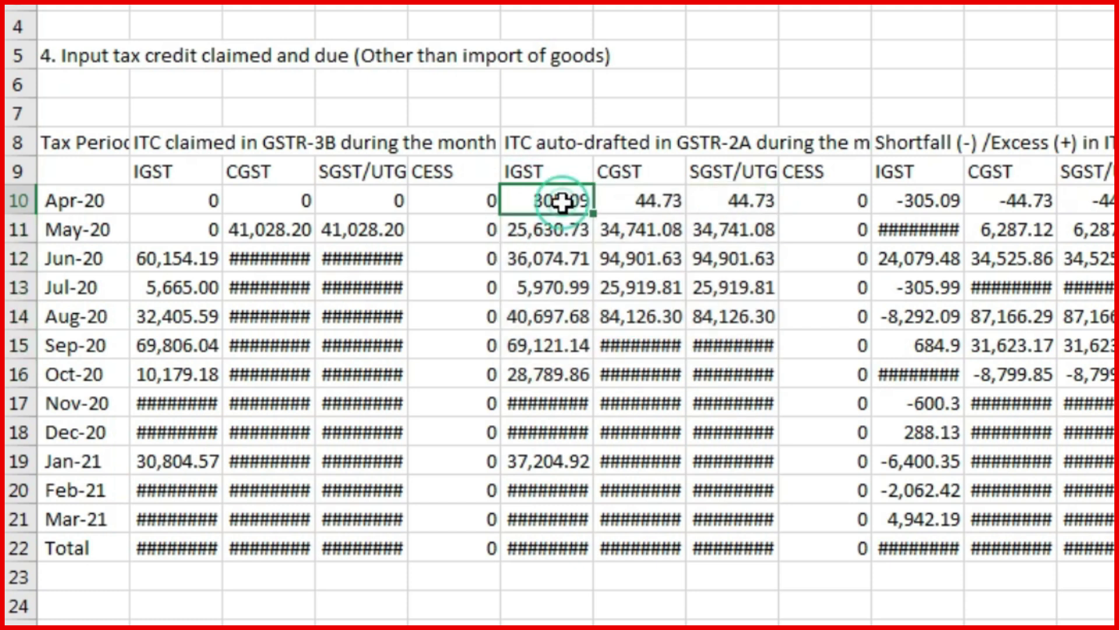
pyautogui.click(362, 229)
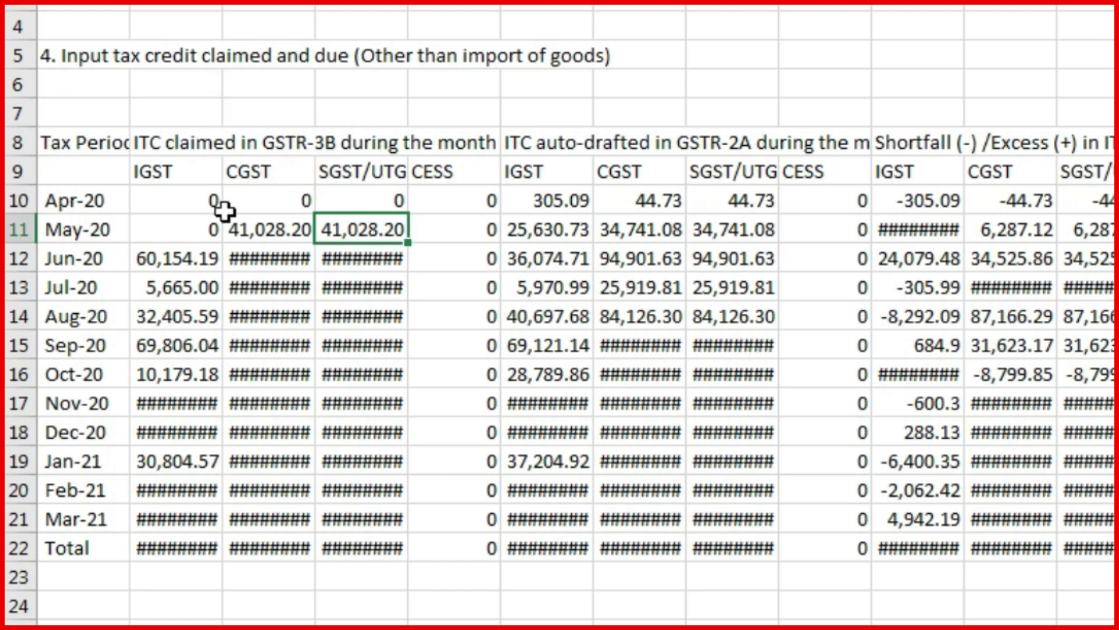
pyautogui.moveTo(181, 207)
pyautogui.mouseDown()
pyautogui.moveTo(334, 360)
pyautogui.moveTo(336, 516)
pyautogui.mouseUp()
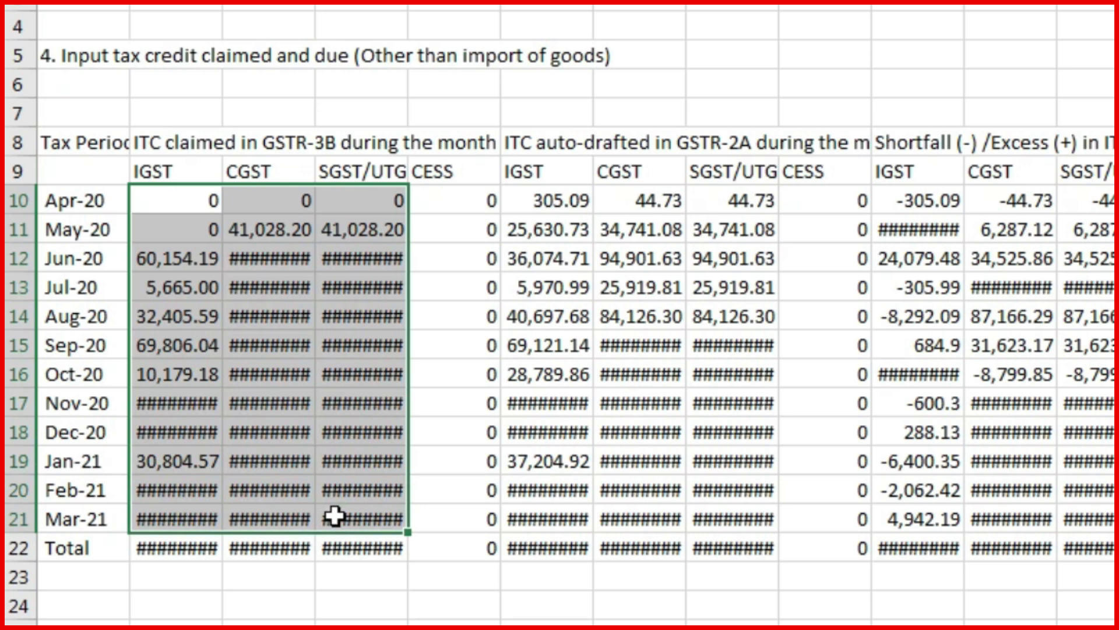
pyautogui.hotkey('ctrl', 'c')
# Paste the copied figures as values starting at the Apr-20 GSTR-3B IGST cell.
pyautogui.click(272, 190)
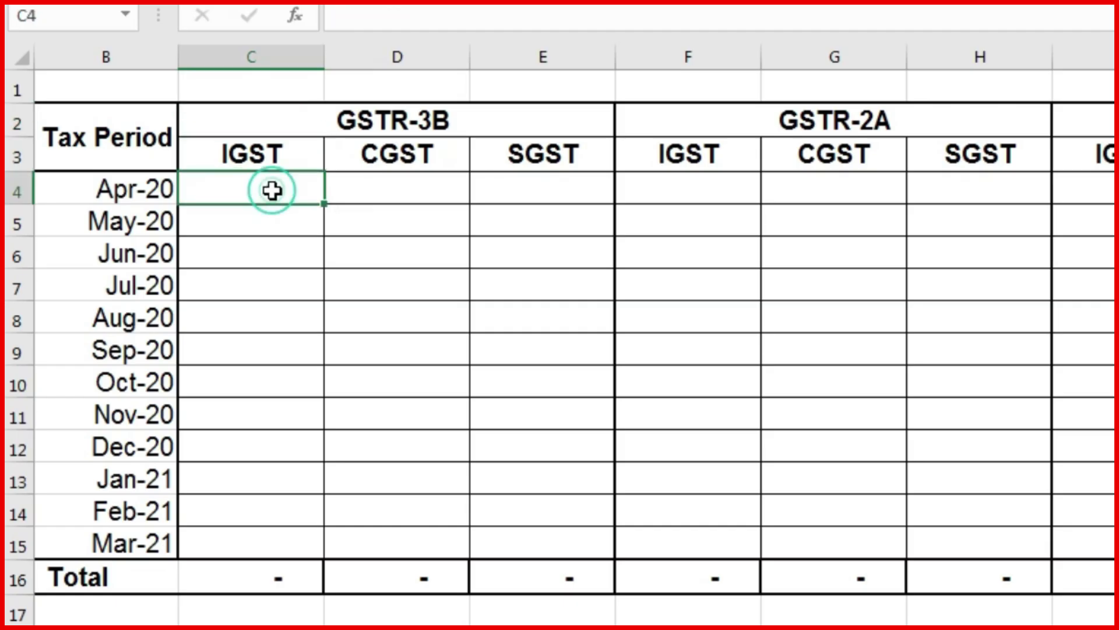
pyautogui.hotkey('ctrl', 'alt', 'v')
pyautogui.press('v')
pyautogui.press('Return')
pyautogui.click(350, 384)
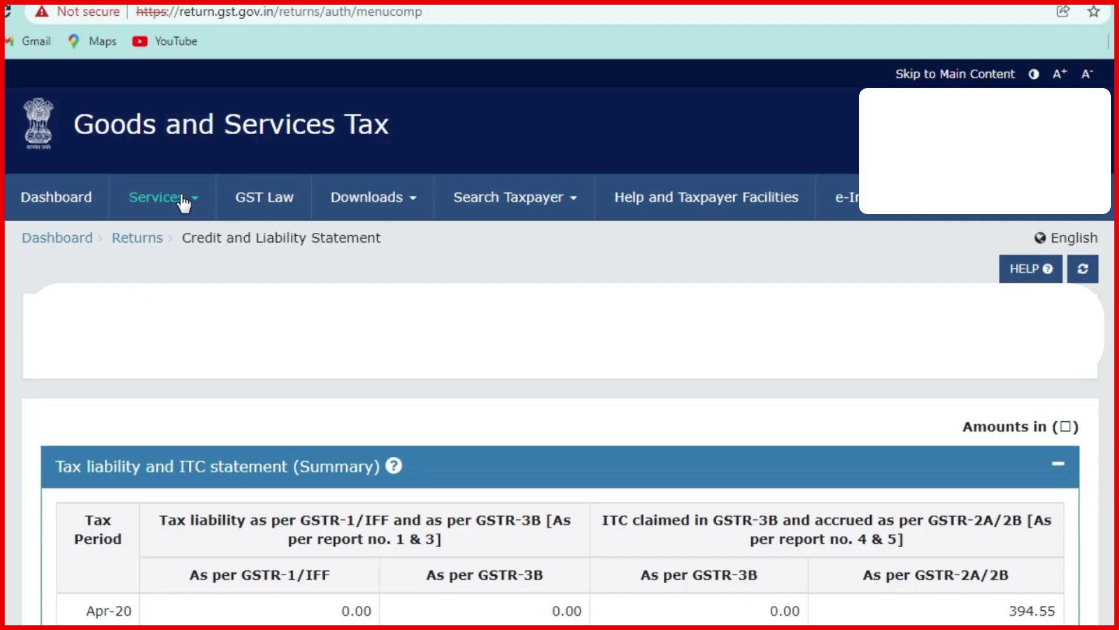
pyautogui.click(182, 199)
pyautogui.moveTo(162, 197)
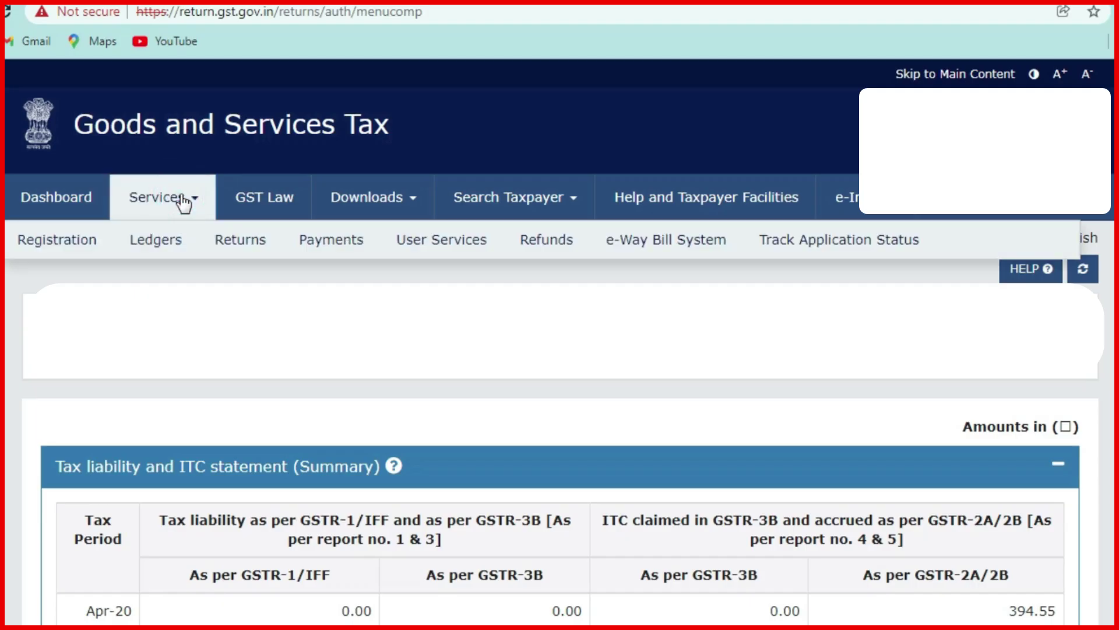
# Search the Annual Return page for financial year 2020-21.
pyautogui.click(238, 248)
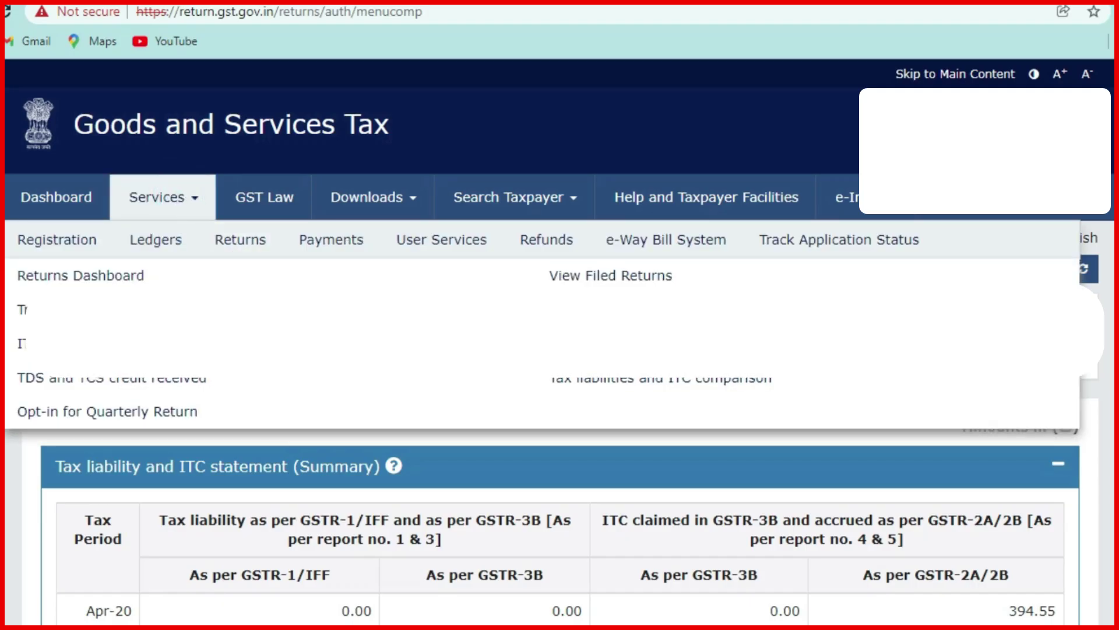
pyautogui.click(618, 348)
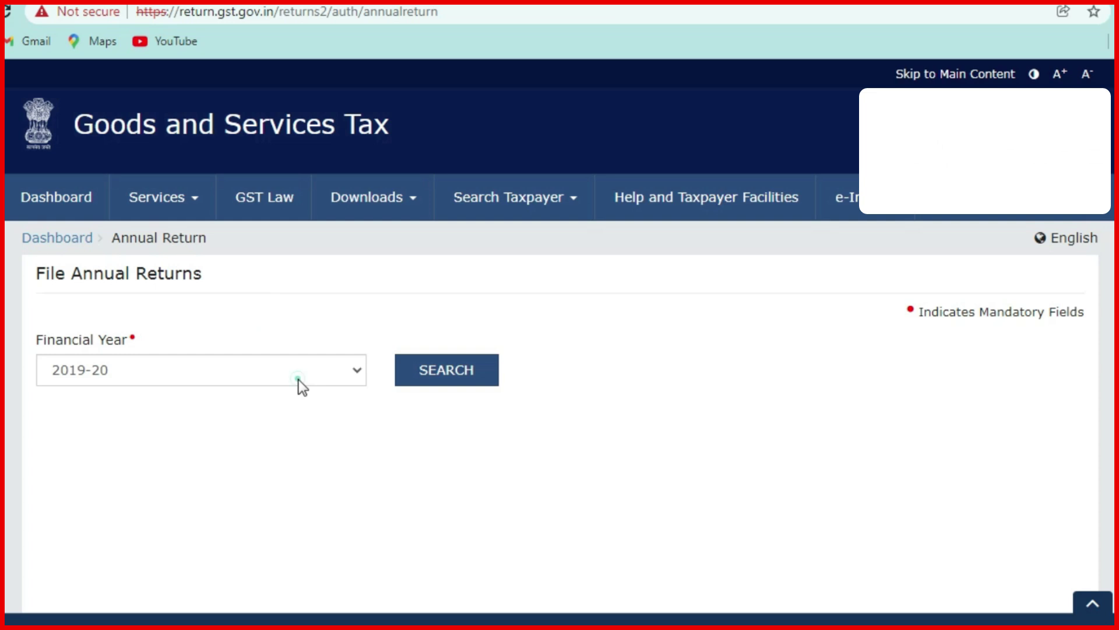
pyautogui.click(298, 378)
pyautogui.click(148, 447)
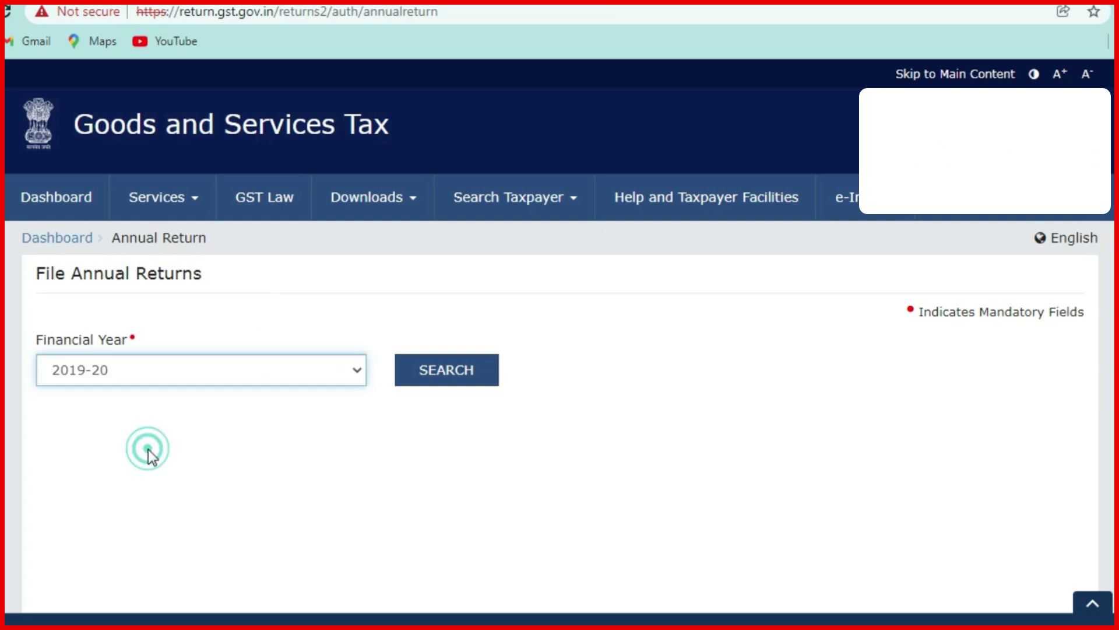
pyautogui.click(420, 359)
# Prepare GSTR-9, answering No to a nil return, and continue to the dashboard.
pyautogui.scroll(-4, 382, 279)
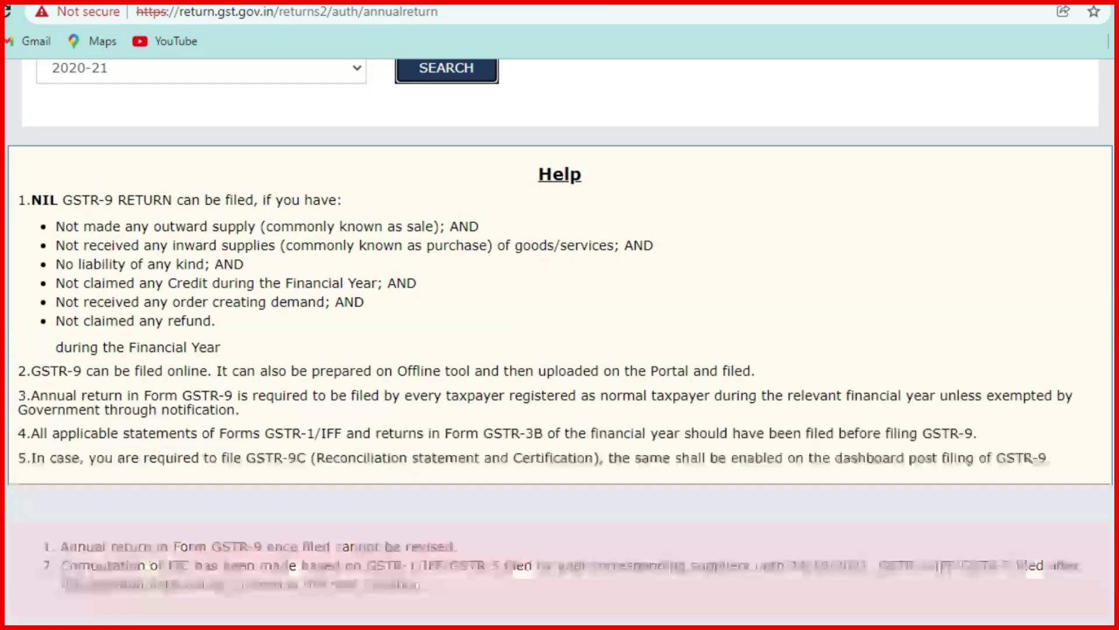
pyautogui.scroll(-5, 382, 279)
pyautogui.scroll(1, 382, 279)
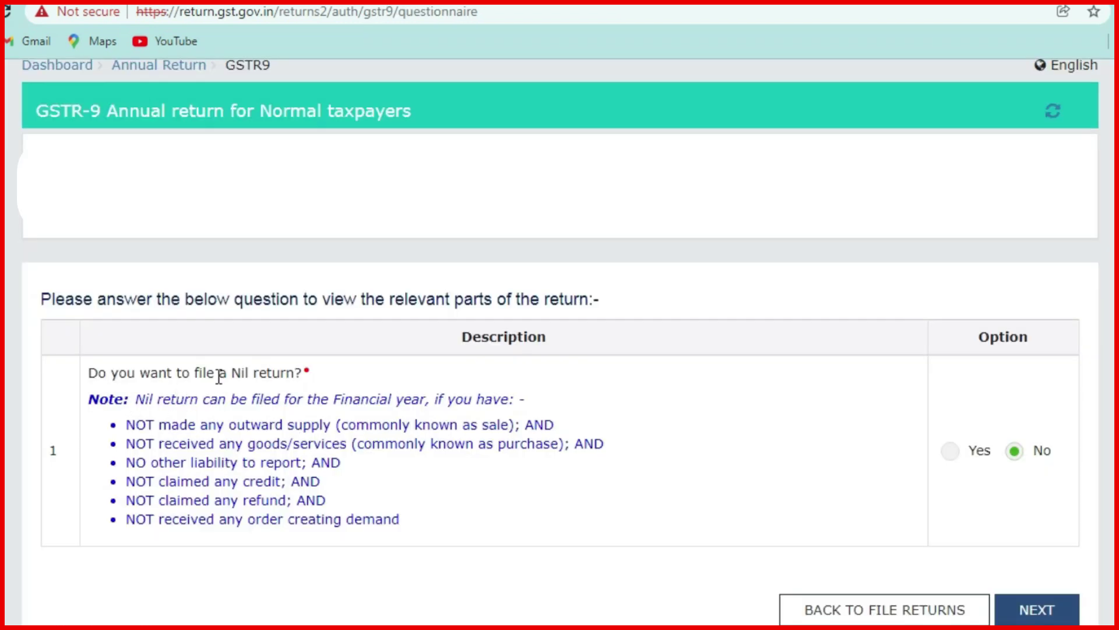
pyautogui.click(1037, 610)
# Open GSTR-9's Other ITC related information table to review it.
pyautogui.scroll(-2, 559, 350)
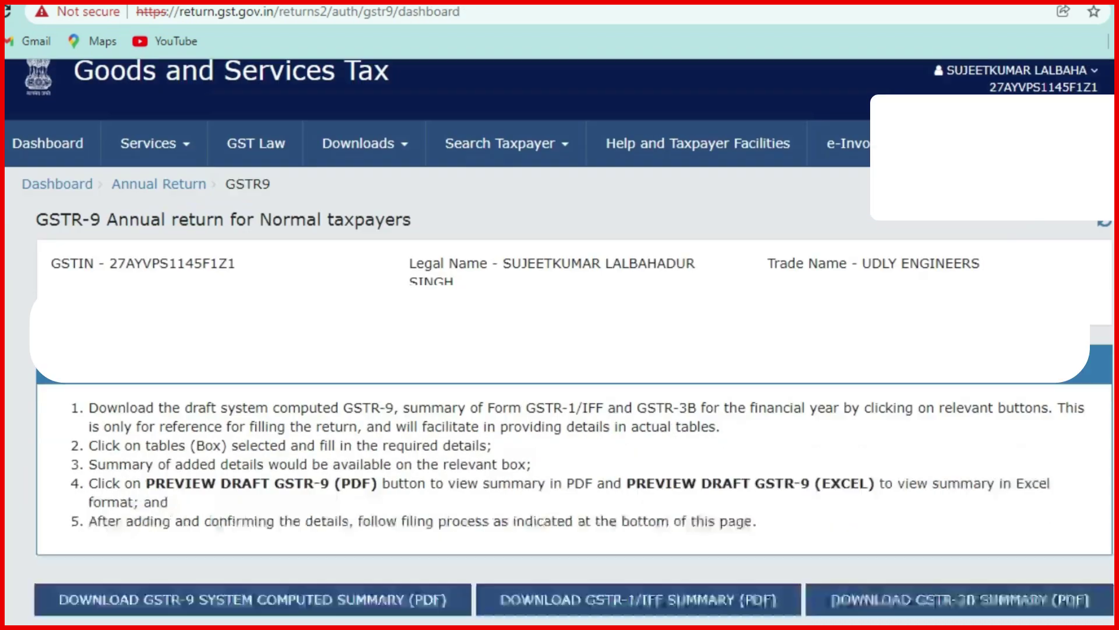
pyautogui.scroll(-8, 559, 350)
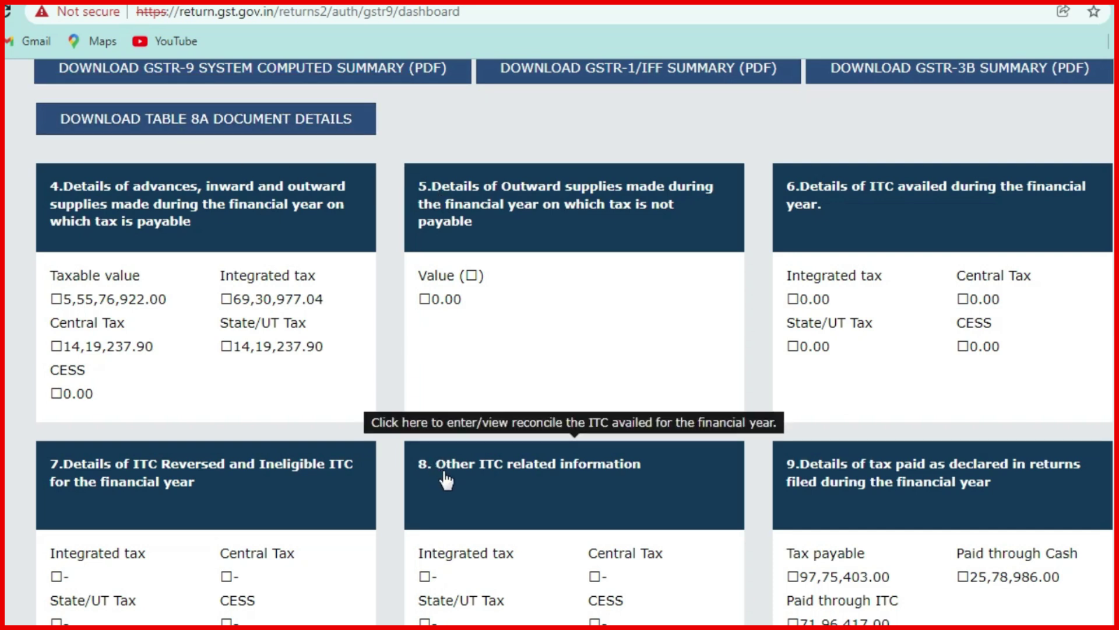
pyautogui.click(500, 496)
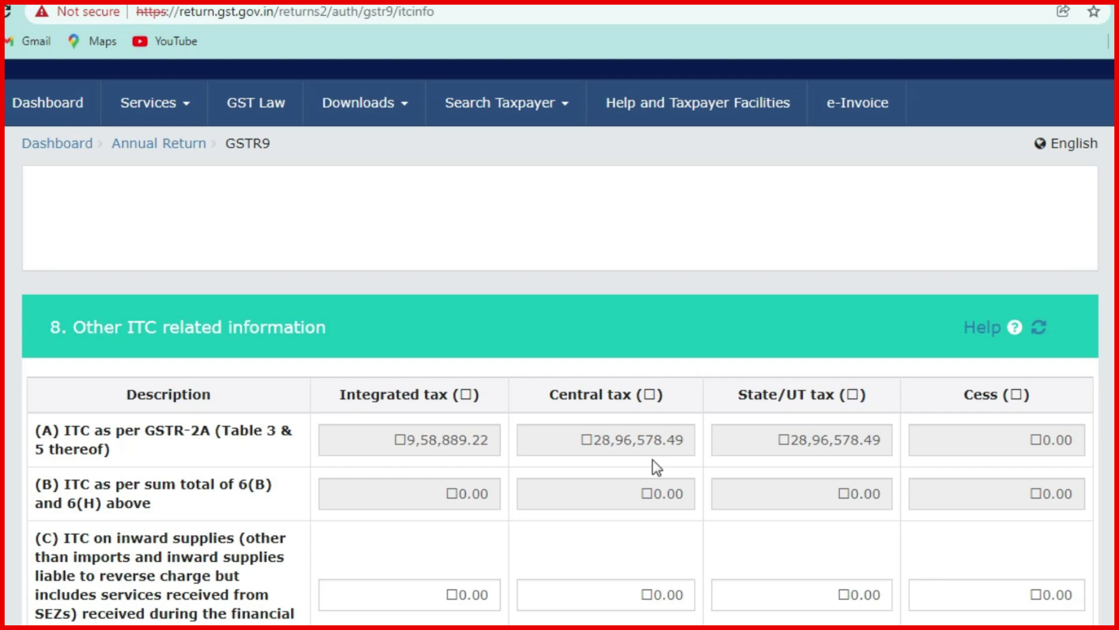
pyautogui.scroll(-2, 769, 466)
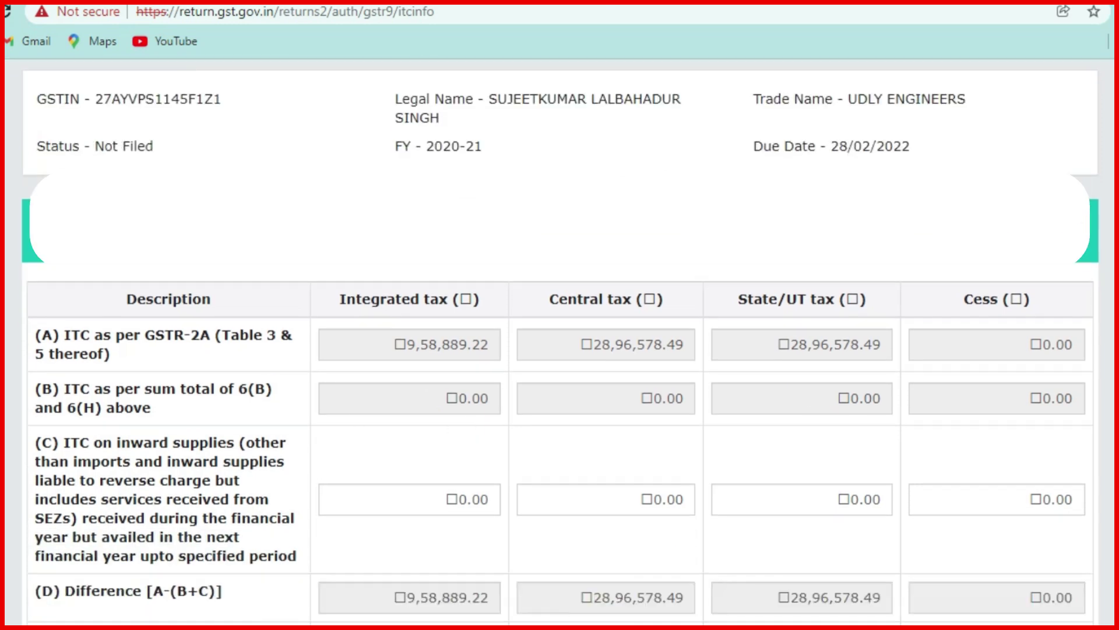
pyautogui.scroll(-8, 769, 466)
# Download the Table 8A document details zip from the dashboard and show it in its folder.
pyautogui.click(817, 490)
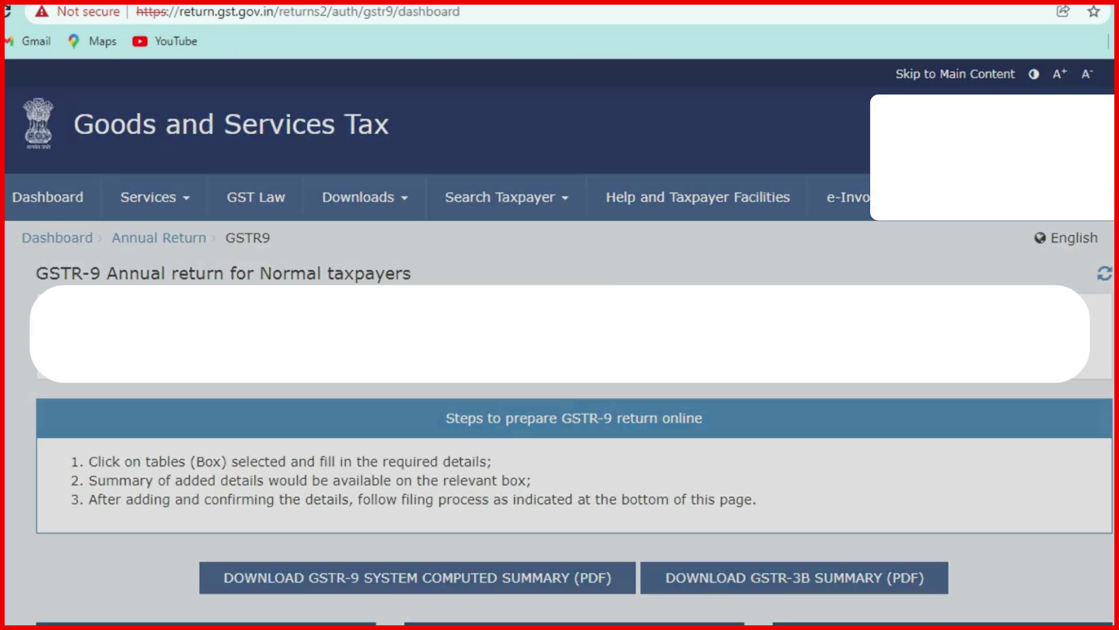
pyautogui.scroll(-5, 408, 349)
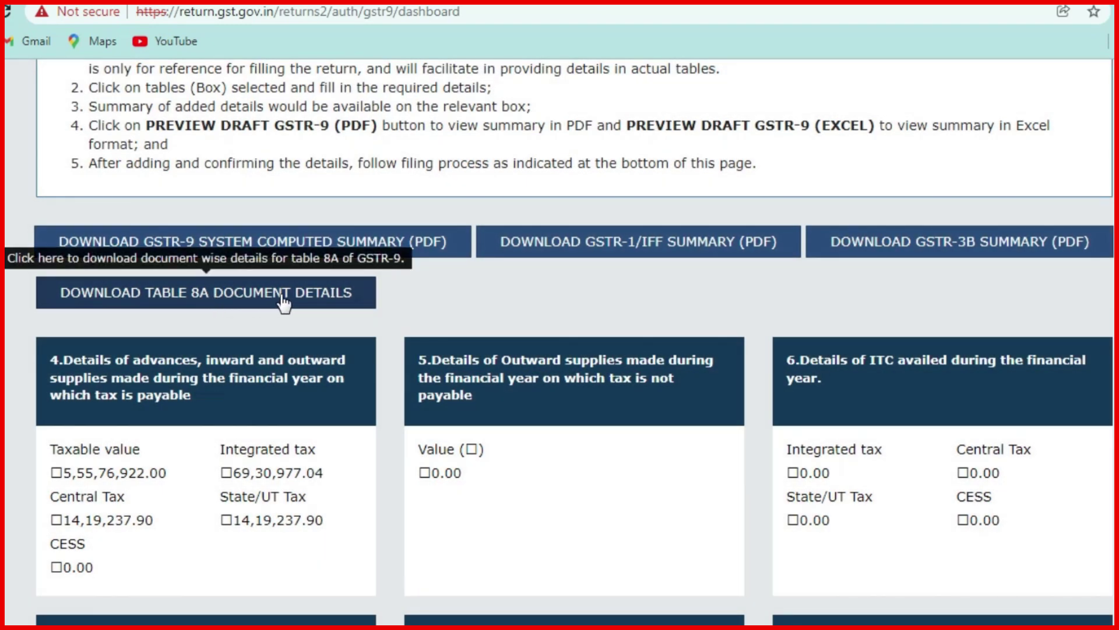
pyautogui.click(284, 300)
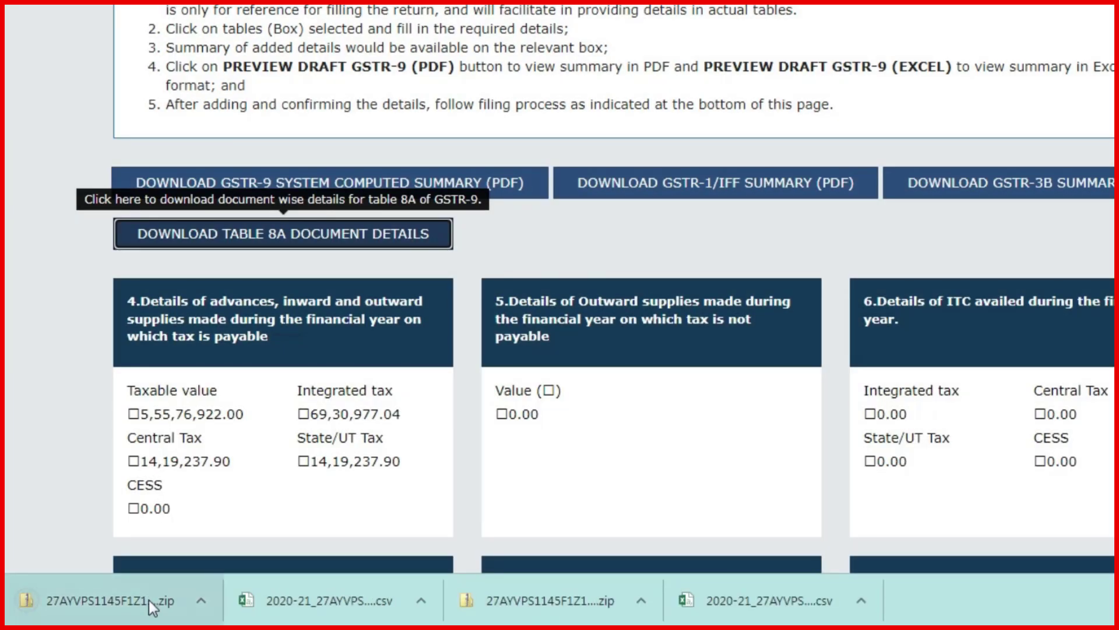
pyautogui.click(202, 600)
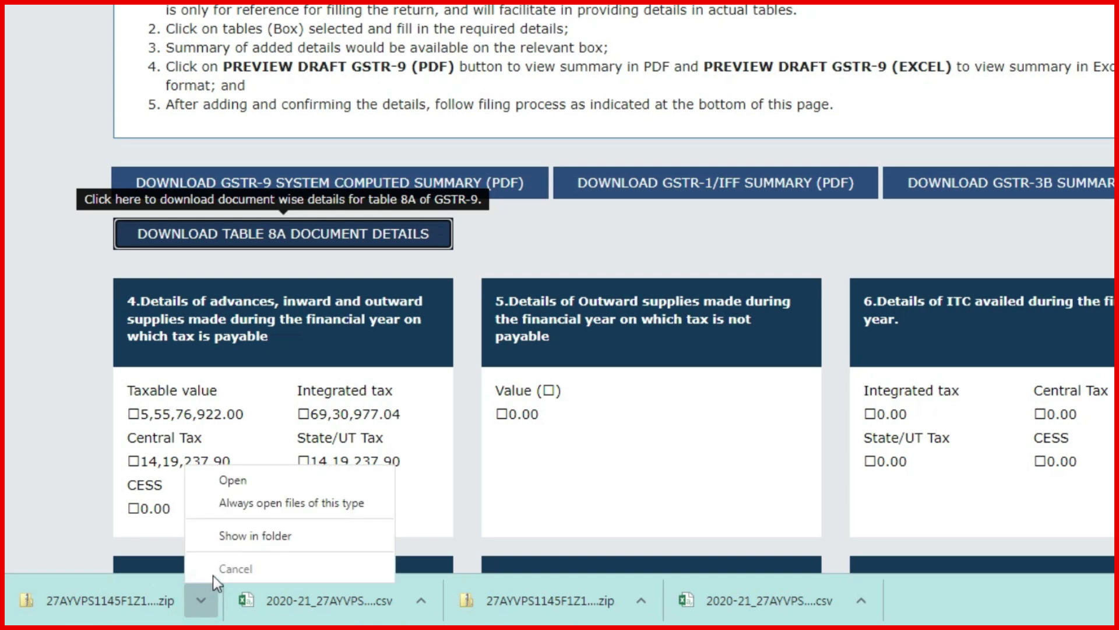
pyautogui.click(249, 532)
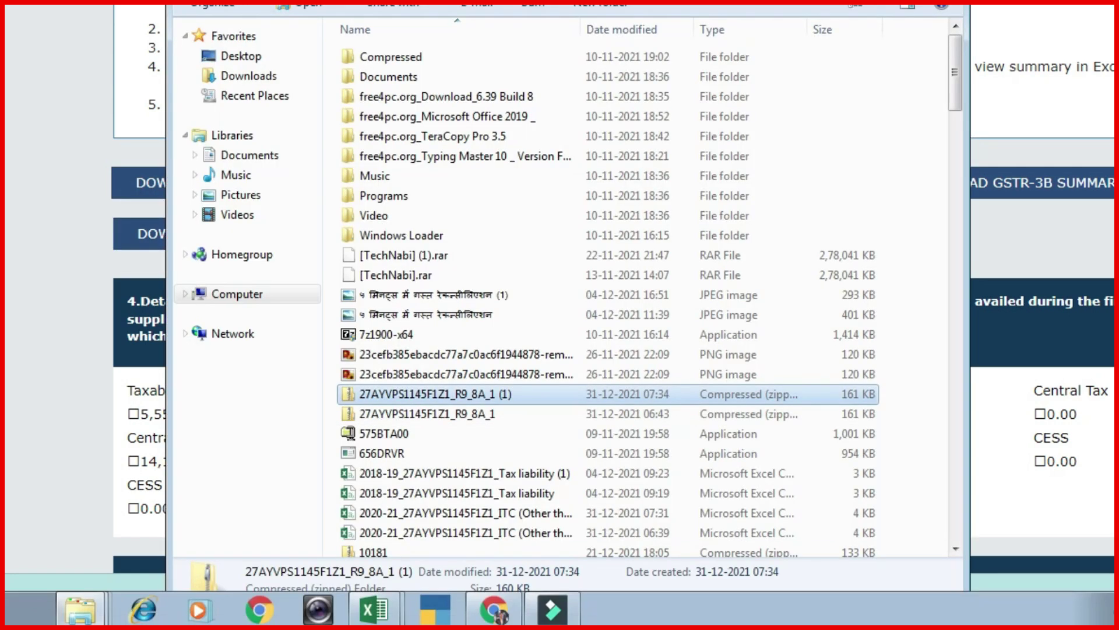
# Extract the Table 8A zip into a desktop folder and open the R9_8A workbook inside.
pyautogui.press('super+d')
pyautogui.rightClick(702, 277)
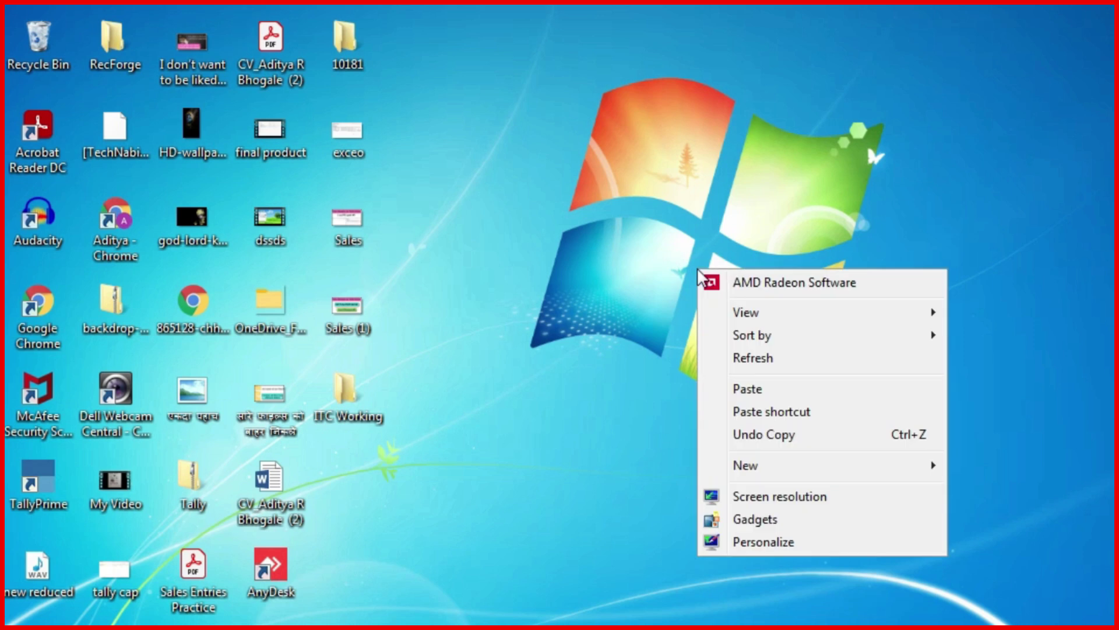
pyautogui.click(657, 358)
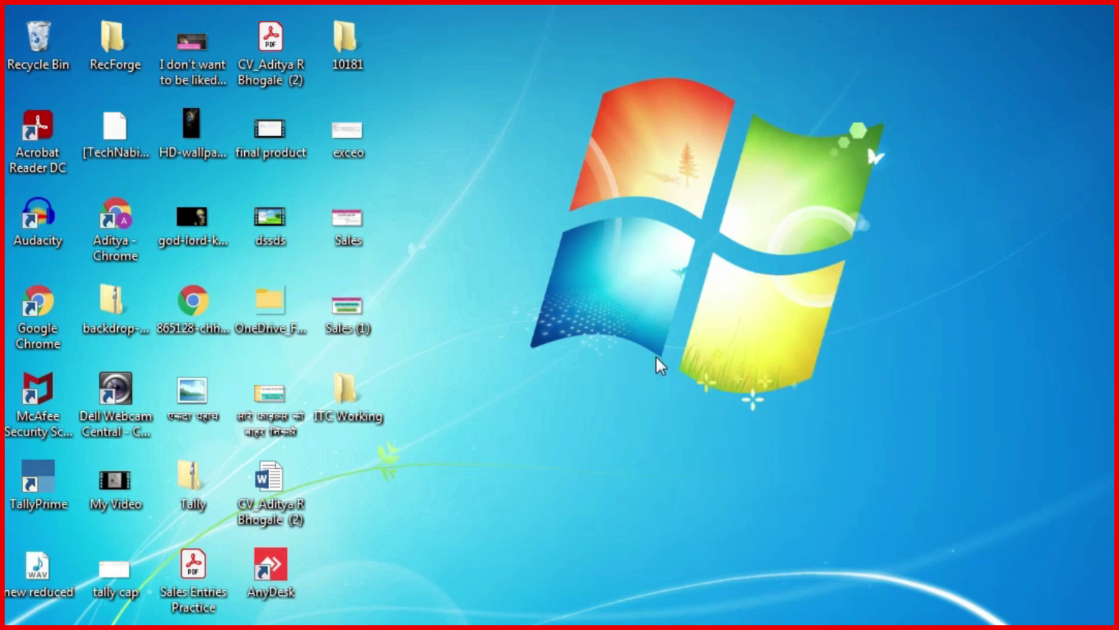
pyautogui.rightClick(326, 495)
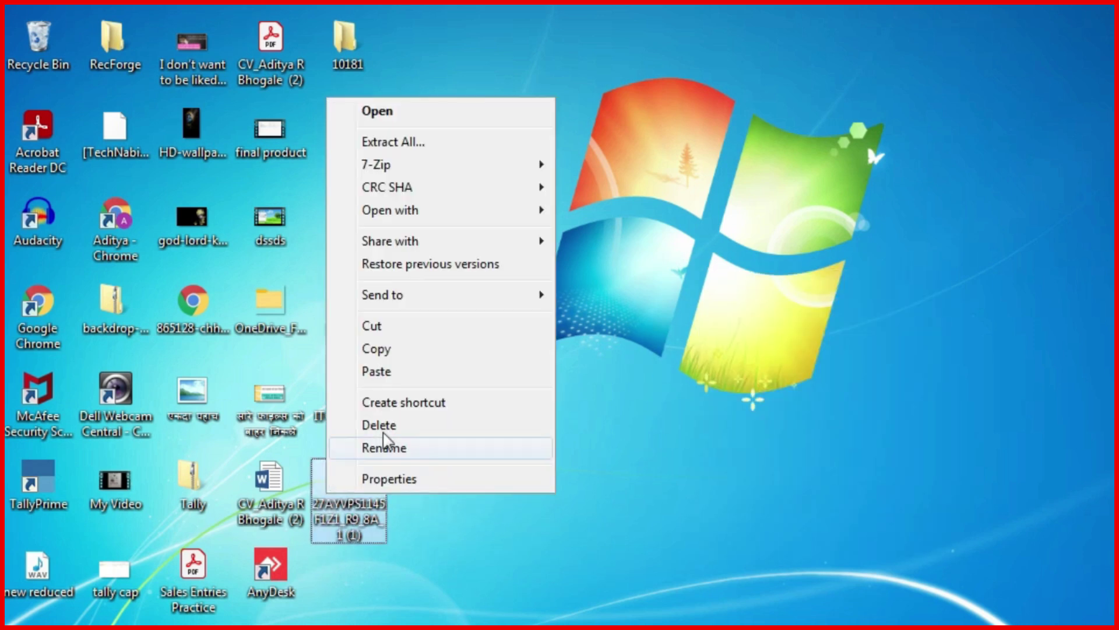
pyautogui.click(401, 146)
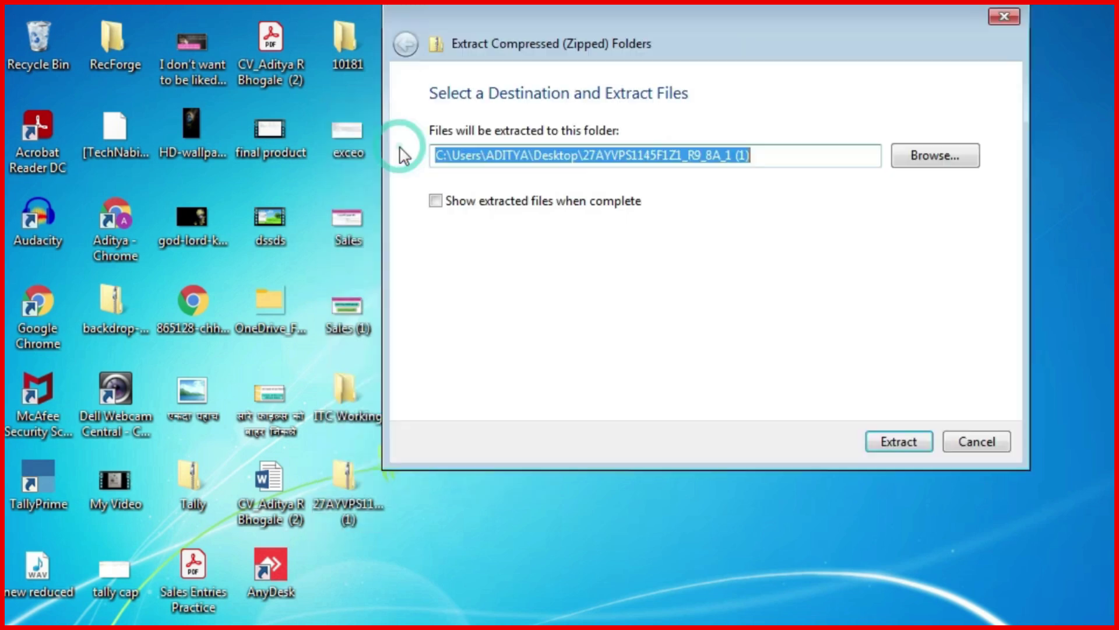
pyautogui.click(899, 445)
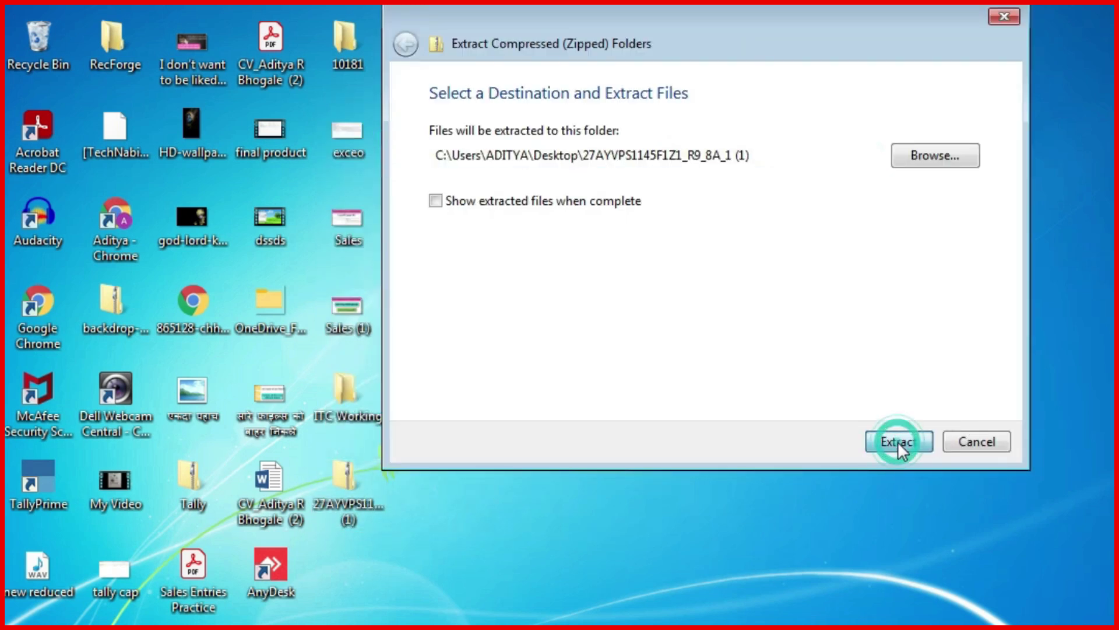
pyautogui.doubleClick(367, 574)
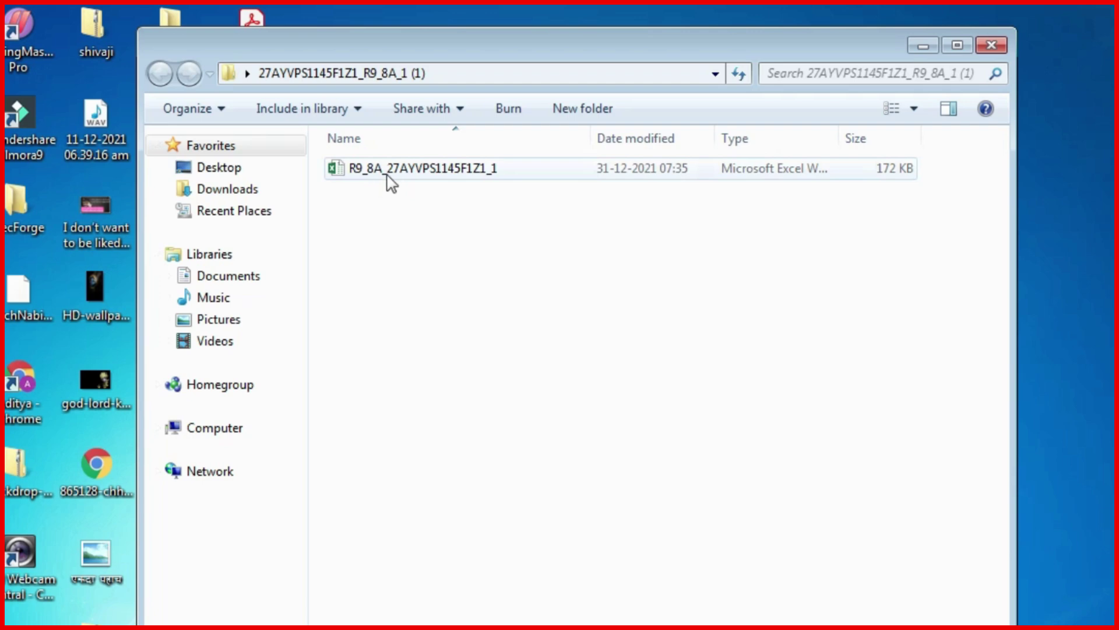
pyautogui.doubleClick(390, 175)
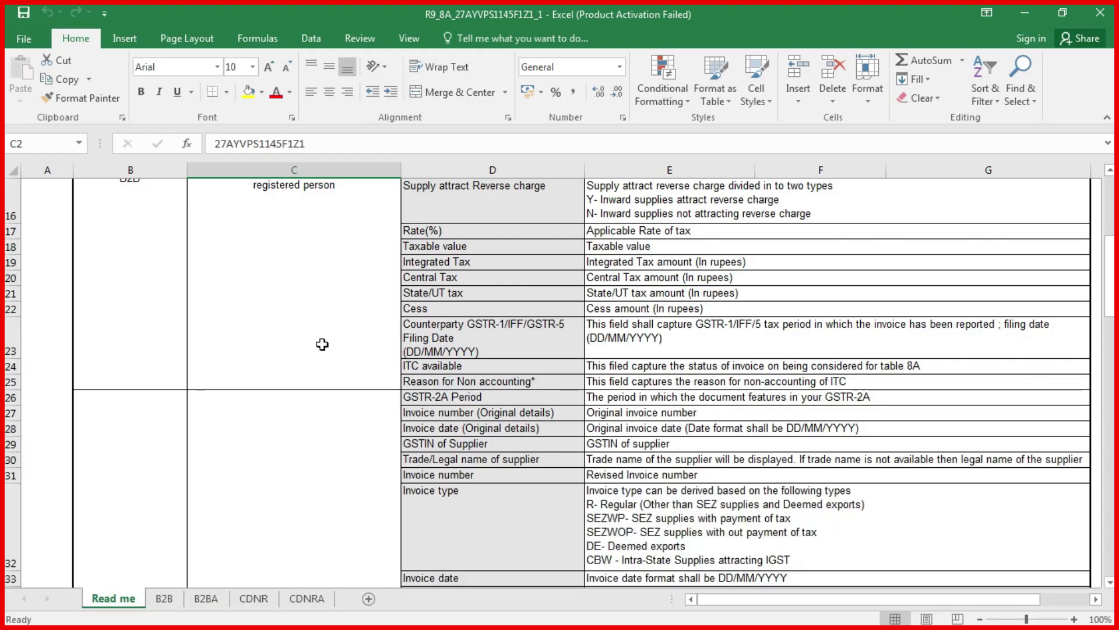
# Browse the R9_8A B2B, B2BA, CDNR and CDNRA sheets, ending on the B2B invoices.
pyautogui.click(162, 598)
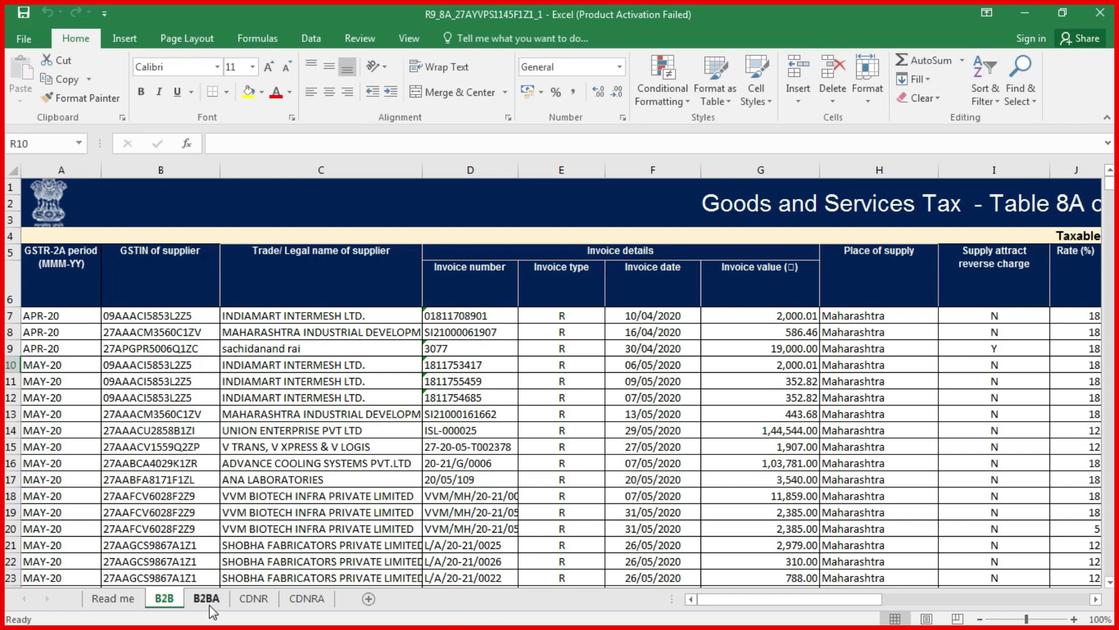
pyautogui.click(210, 606)
pyautogui.click(256, 601)
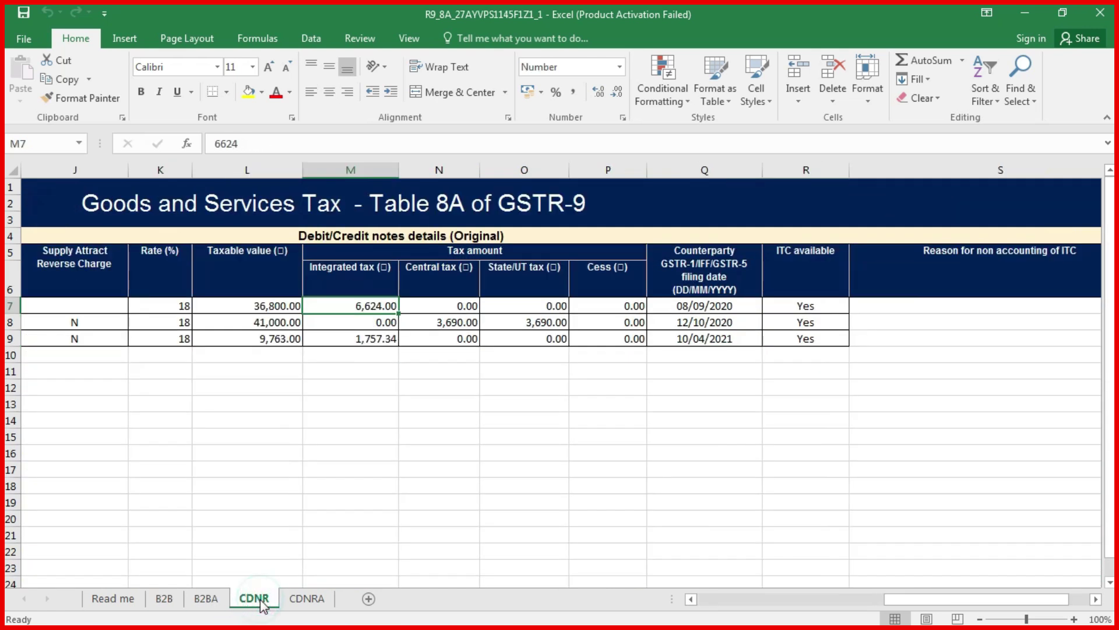
pyautogui.click(309, 600)
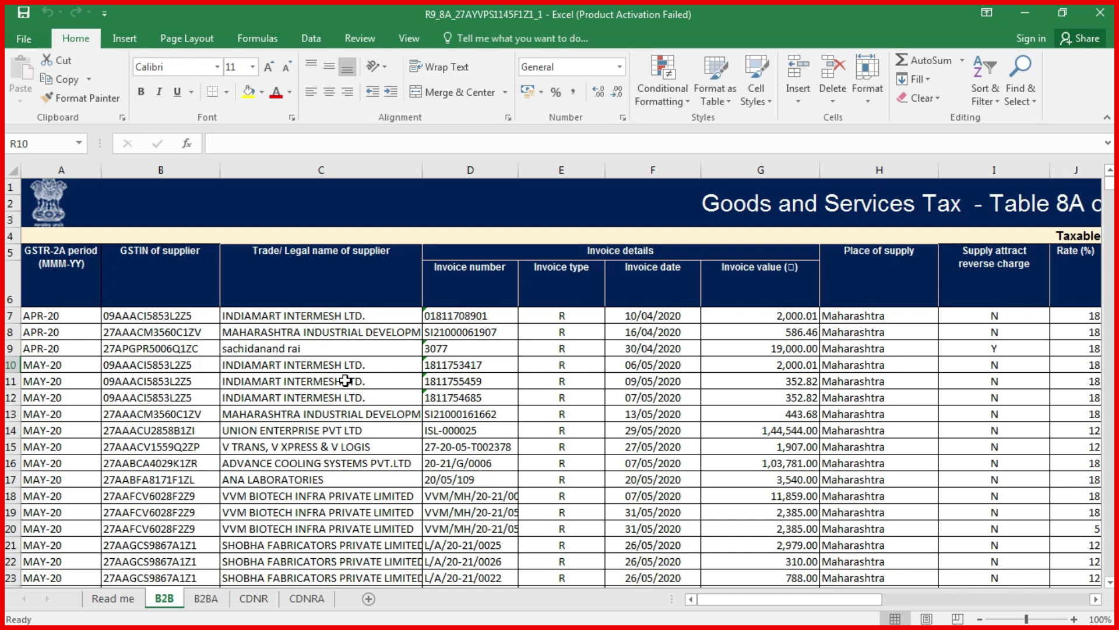
pyautogui.click(327, 366)
pyautogui.scroll(-1, 280, 339)
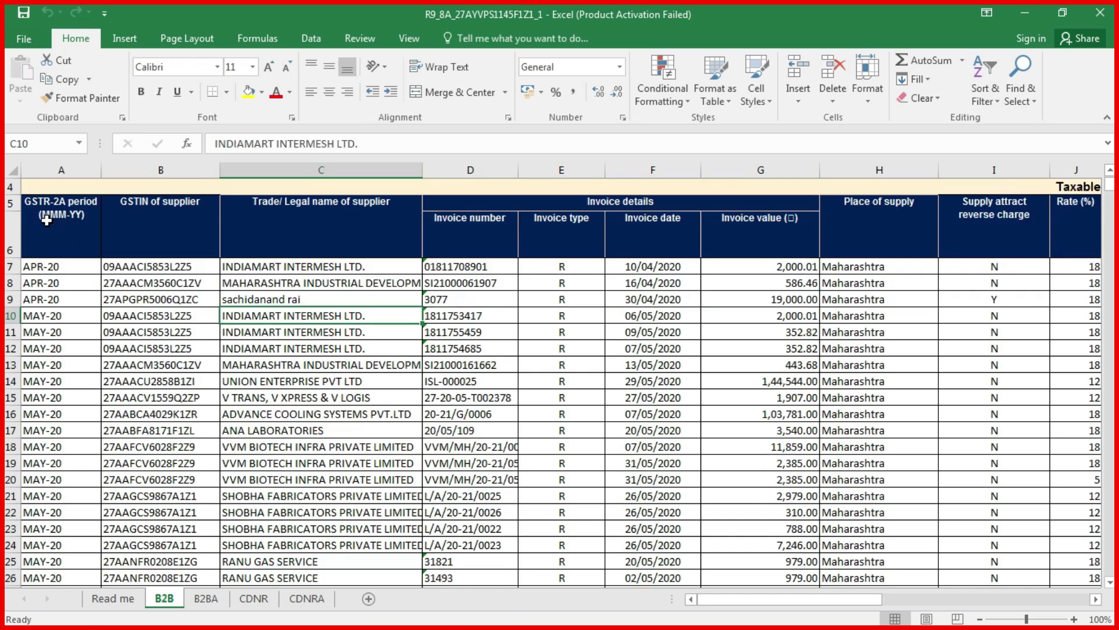
# Copy the B2B table from its A5 headers to the last row, then insert Sheet1.
pyautogui.click(47, 220)
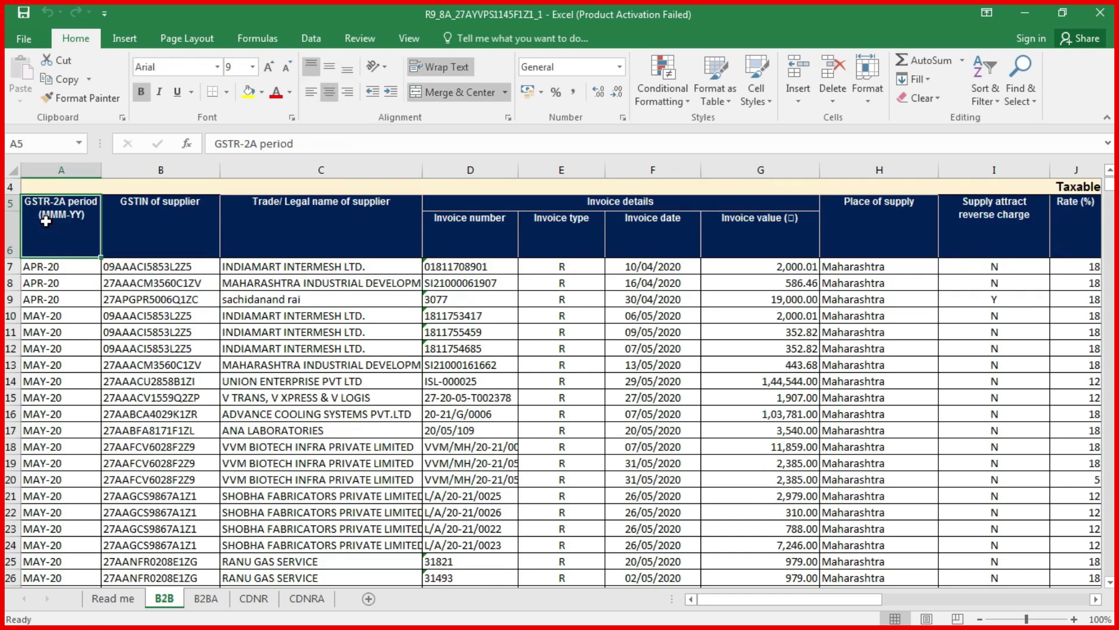
pyautogui.hotkey('shift', 'Right')
pyautogui.hotkey('shift', 'Right')
pyautogui.hotkey('shift', 'Right')
pyautogui.hotkey('shift', 'Right')
pyautogui.hotkey('shift', 'Right')
pyautogui.hotkey('shift', 'Right')
pyautogui.hotkey('shift', 'Right')
pyautogui.hotkey('shift', 'Right')
pyautogui.hotkey('shift', 'Right')
pyautogui.hotkey('shift', 'Right')
pyautogui.hotkey('shift', 'Right')
pyautogui.hotkey('shift', 'Right')
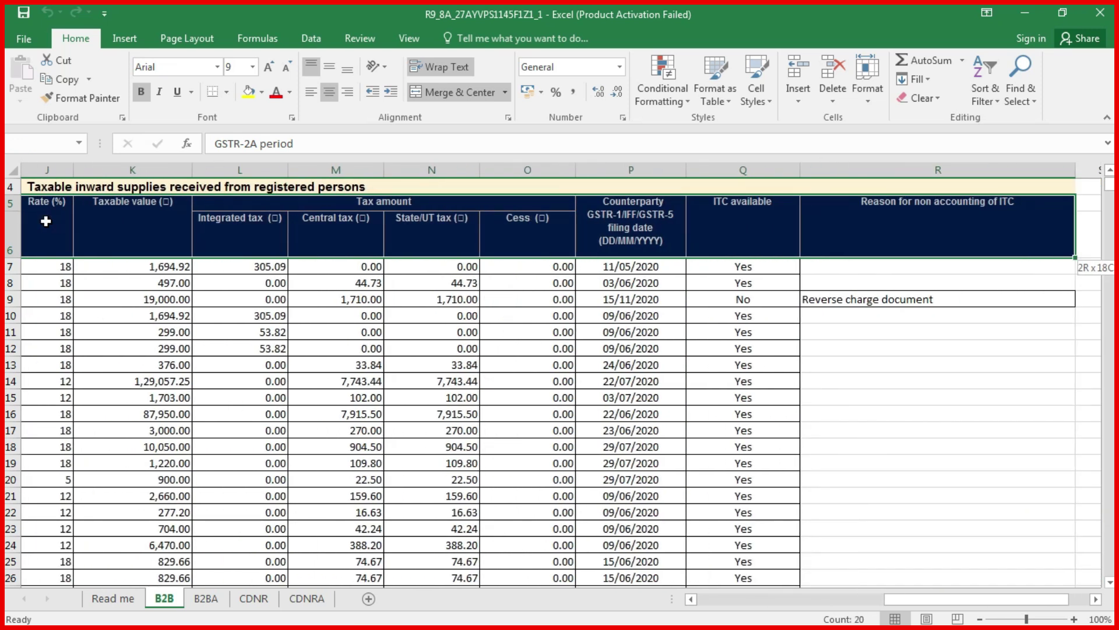
pyautogui.hotkey('shift', 'Down')
pyautogui.hotkey('ctrl', 'shift', 'Down')
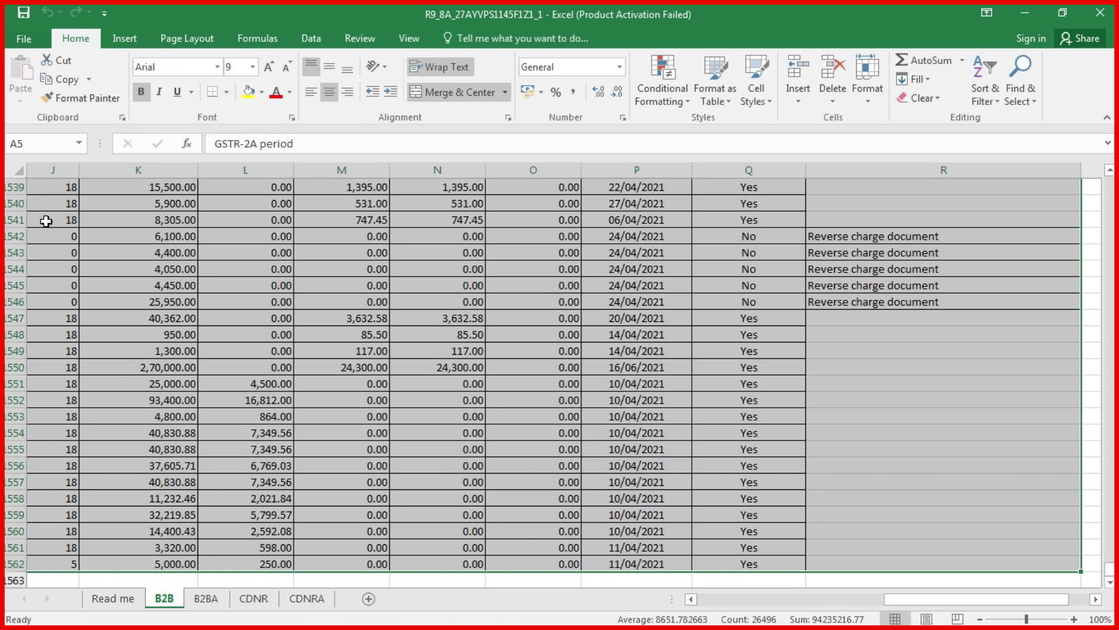
pyautogui.hotkey('ctrl', 'c')
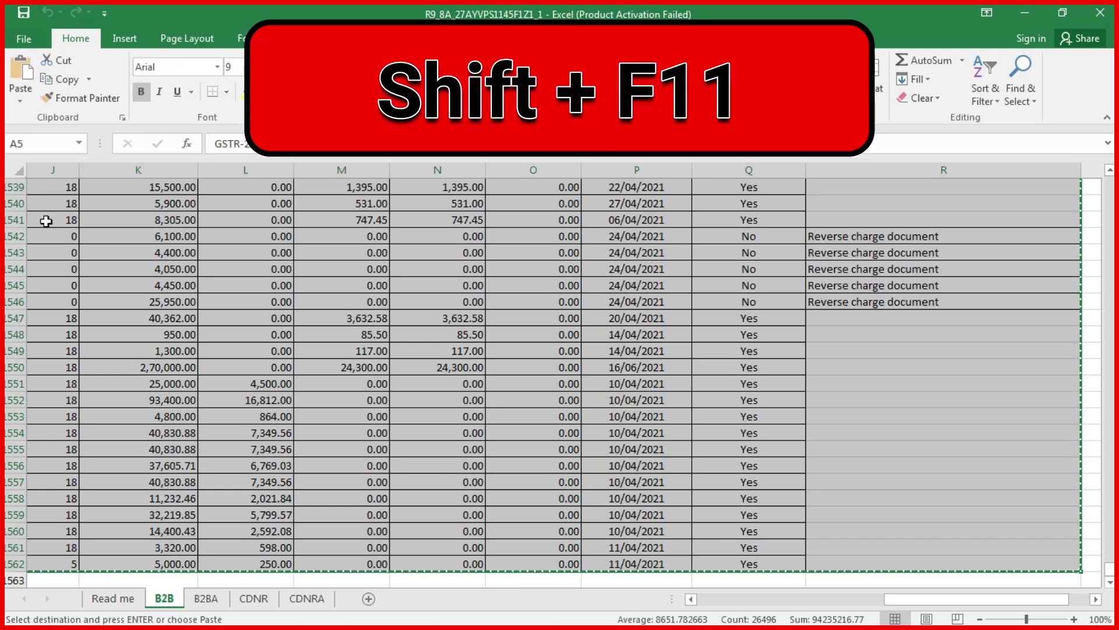
pyautogui.hotkey('shift', 'F11')
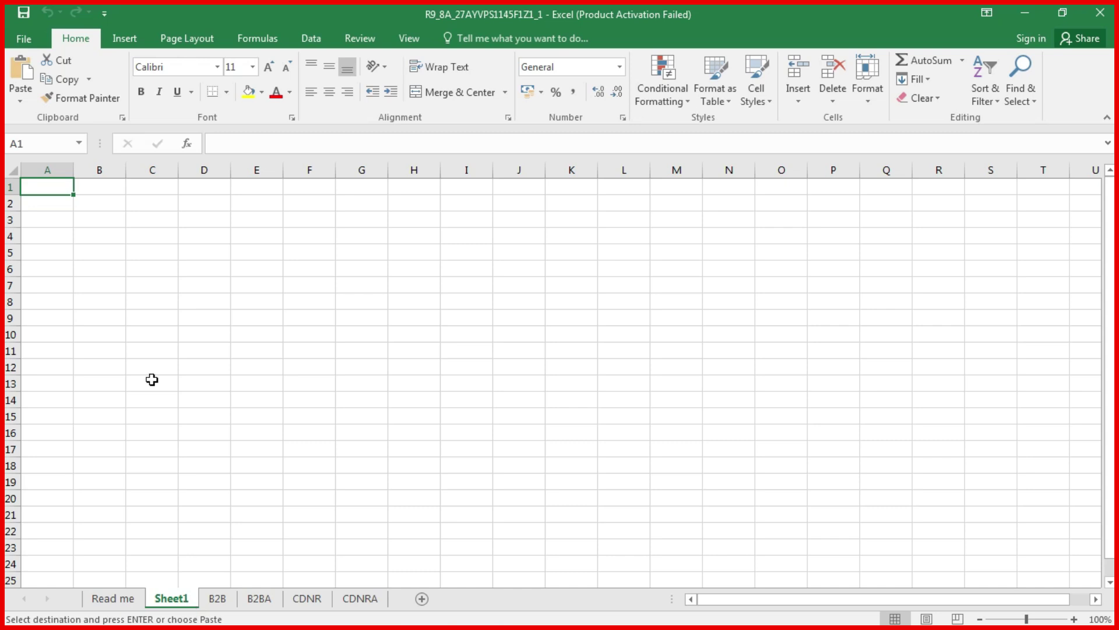
# Paste the B2B table at A4 of Sheet1 and AutoFit all column widths.
pyautogui.click(55, 231)
pyautogui.hotkey('ctrl', 'v')
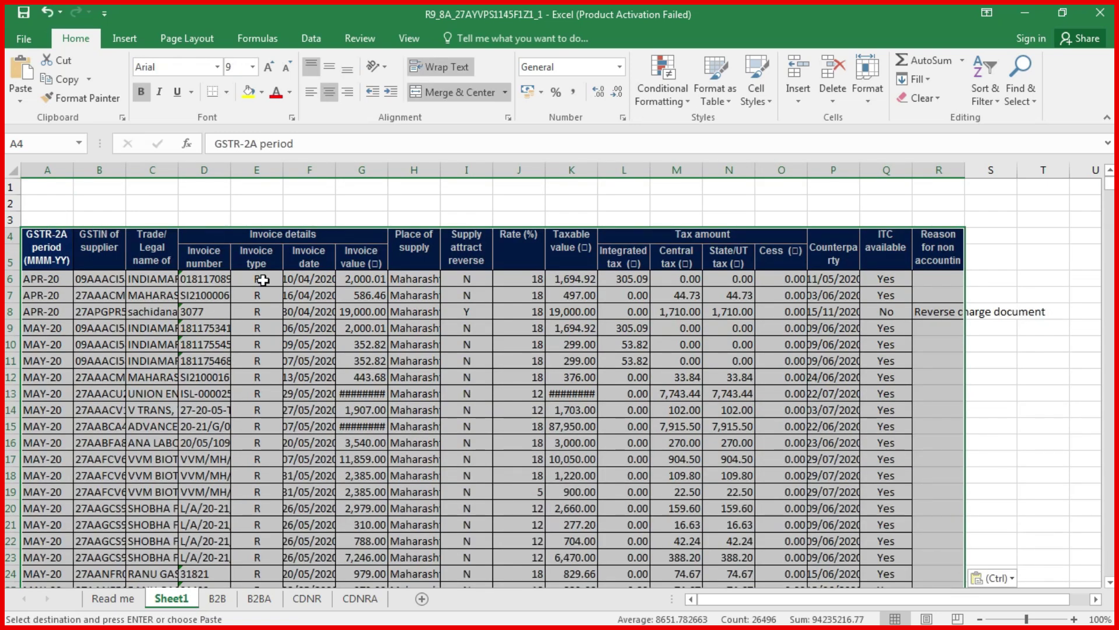
pyautogui.hotkey('ctrl', 'a')
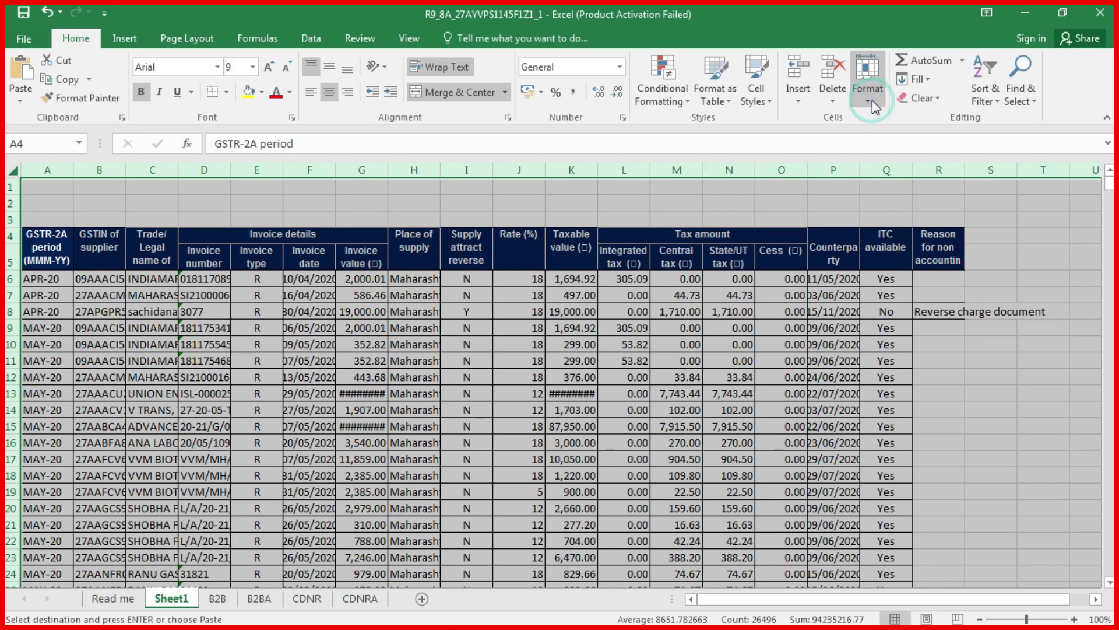
pyautogui.click(926, 204)
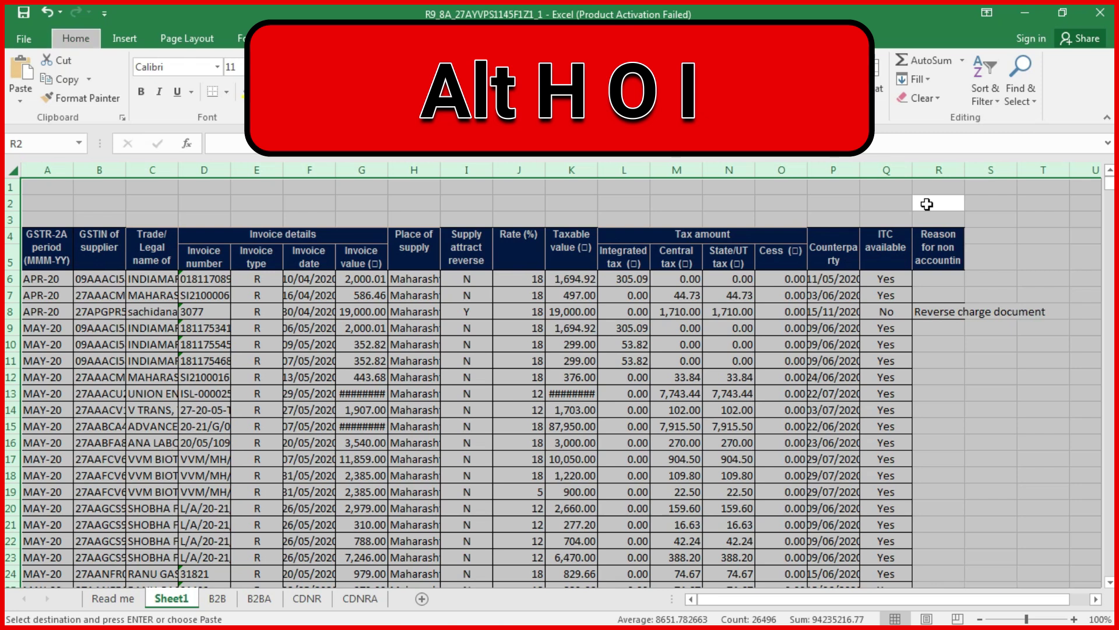
pyautogui.hotkey('alt', 'h')
pyautogui.press('o')
pyautogui.press('i')
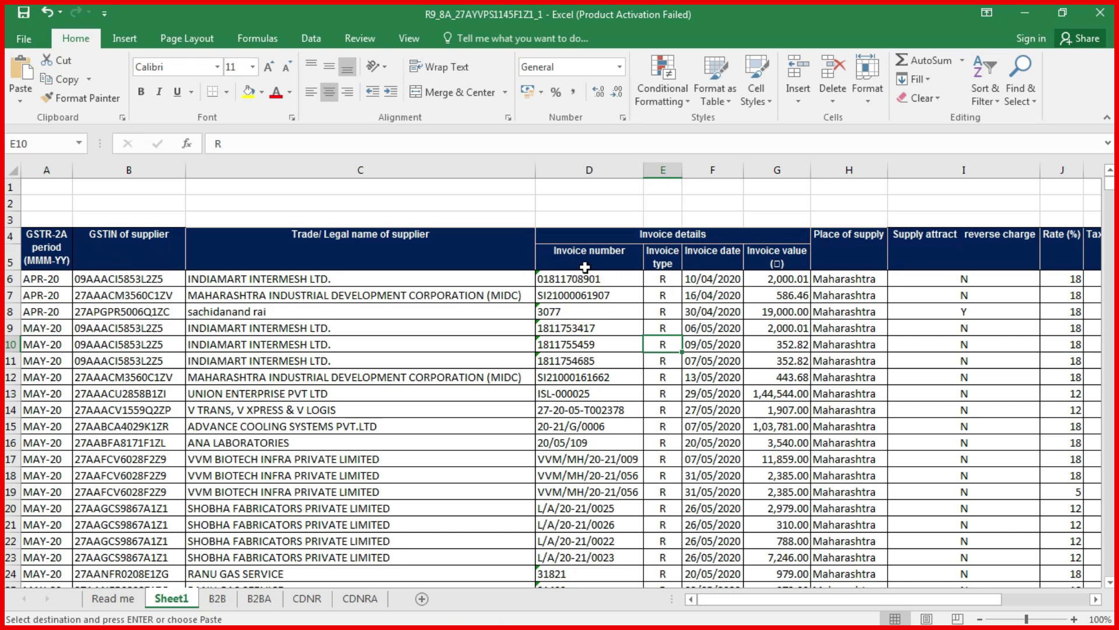
# Copy the invoice headers D5:G5 over the merged Invoice details cell in row 4.
pyautogui.moveTo(584, 265); pyautogui.dragTo(785, 252)
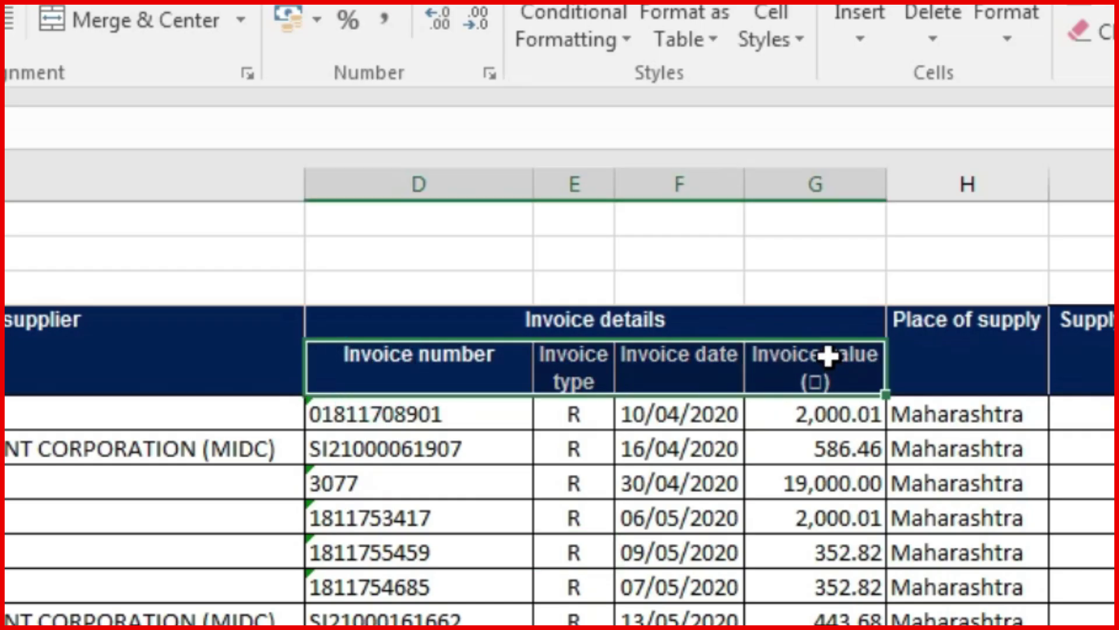
pyautogui.moveTo(387, 376); pyautogui.dragTo(799, 376)
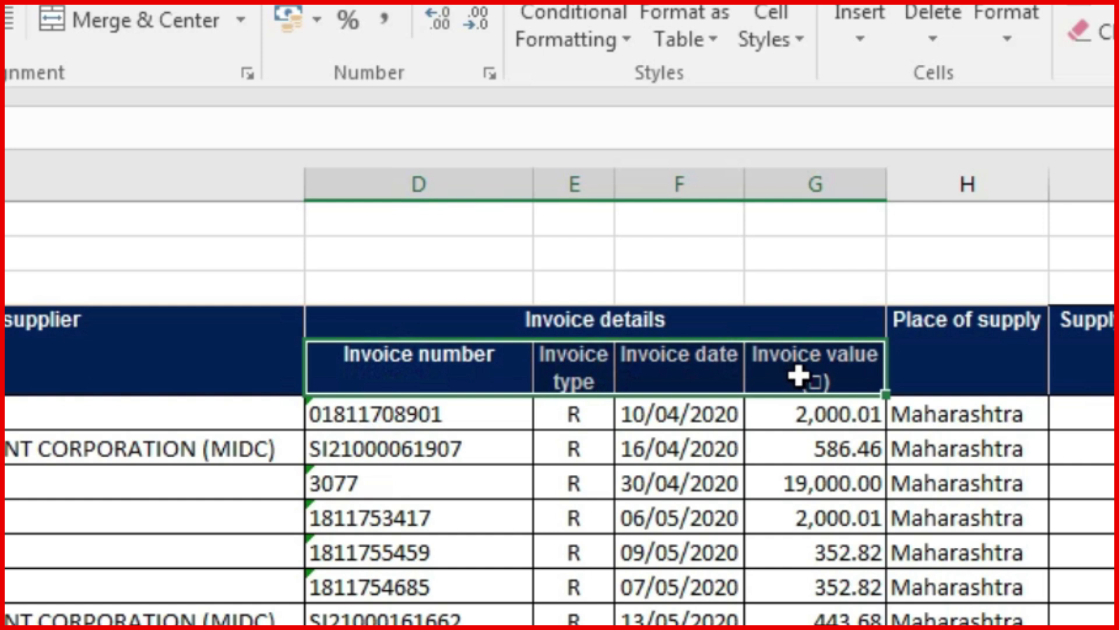
pyautogui.hotkey('ctrl', 'c')
pyautogui.click(400, 324)
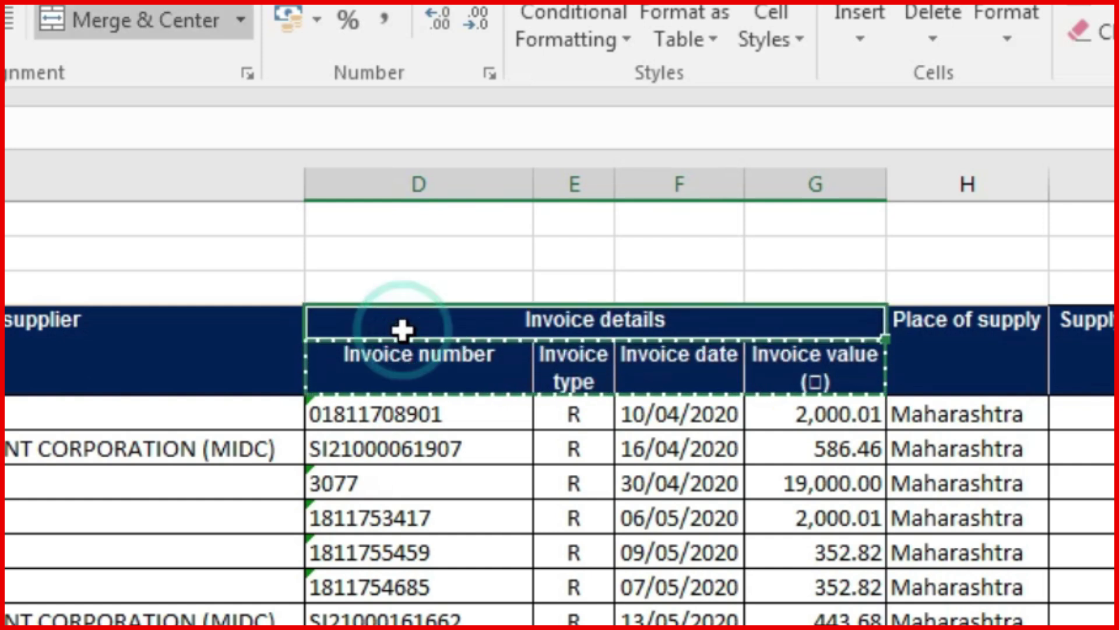
pyautogui.hotkey('ctrl', 'v')
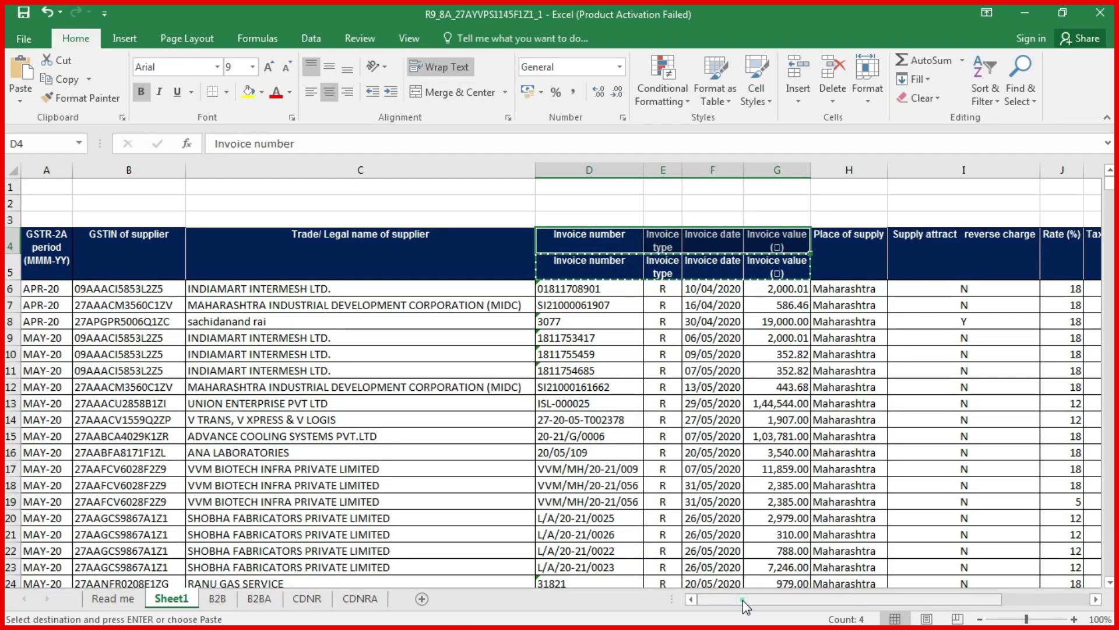
pyautogui.moveTo(745, 602); pyautogui.dragTo(834, 609)
# Paste the Integrated, Central, State/UT tax and Cess headings over Tax amount, then delete row 5.
pyautogui.click(647, 305)
pyautogui.click(638, 264)
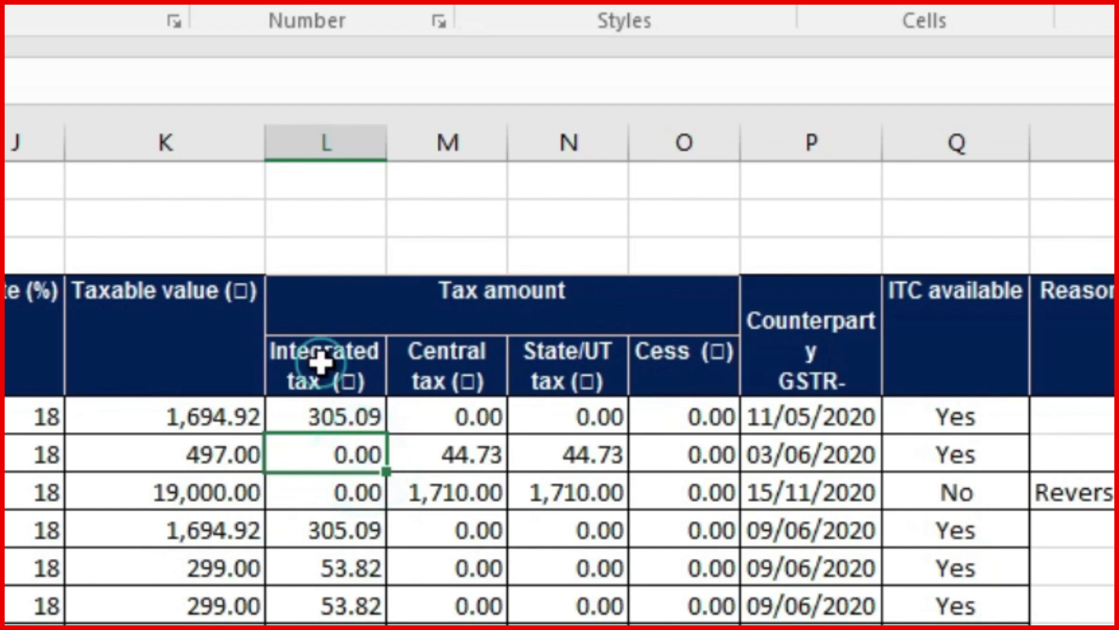
pyautogui.keyDown('shift'); pyautogui.click(702, 364); pyautogui.keyUp('shift')
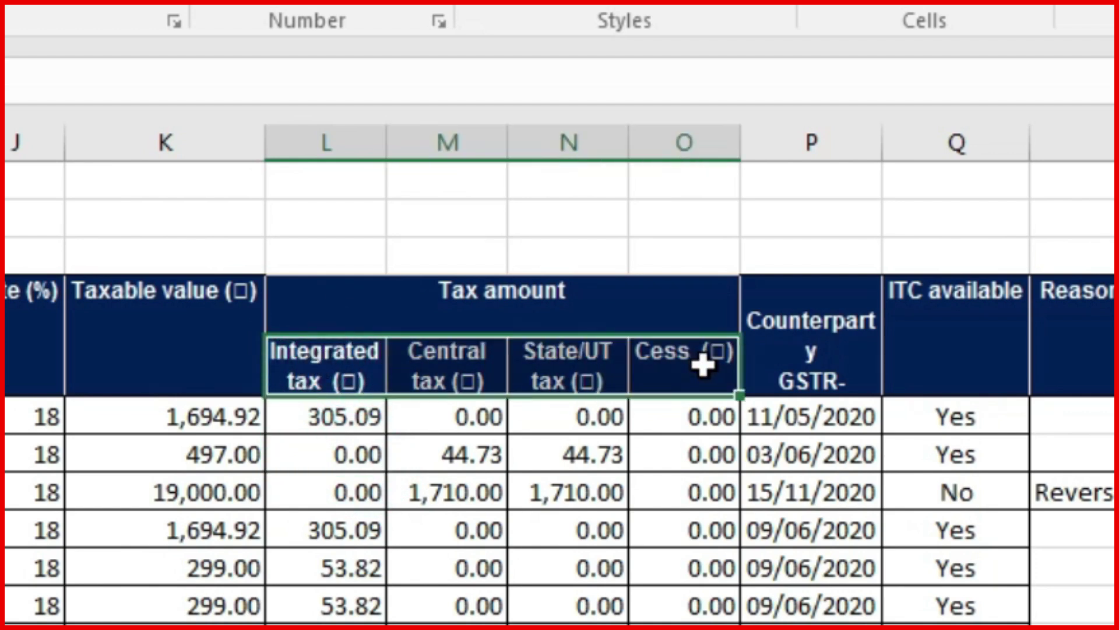
pyautogui.hotkey('ctrl', 'c')
pyautogui.click(290, 305)
pyautogui.hotkey('ctrl', 'v')
pyautogui.click(13, 270)
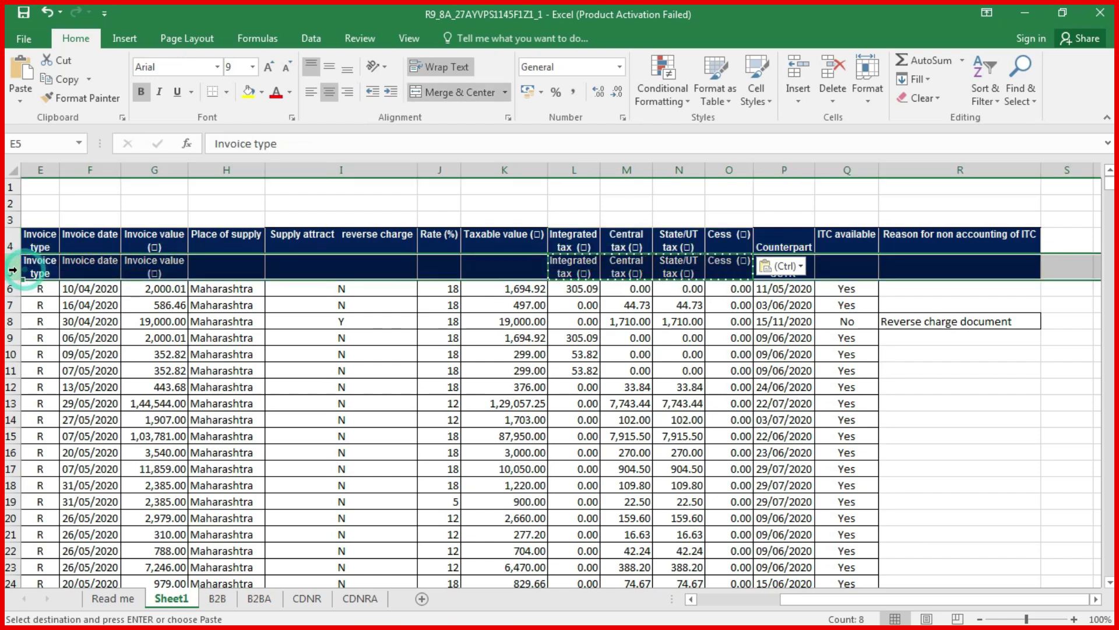
pyautogui.rightClick(13, 269)
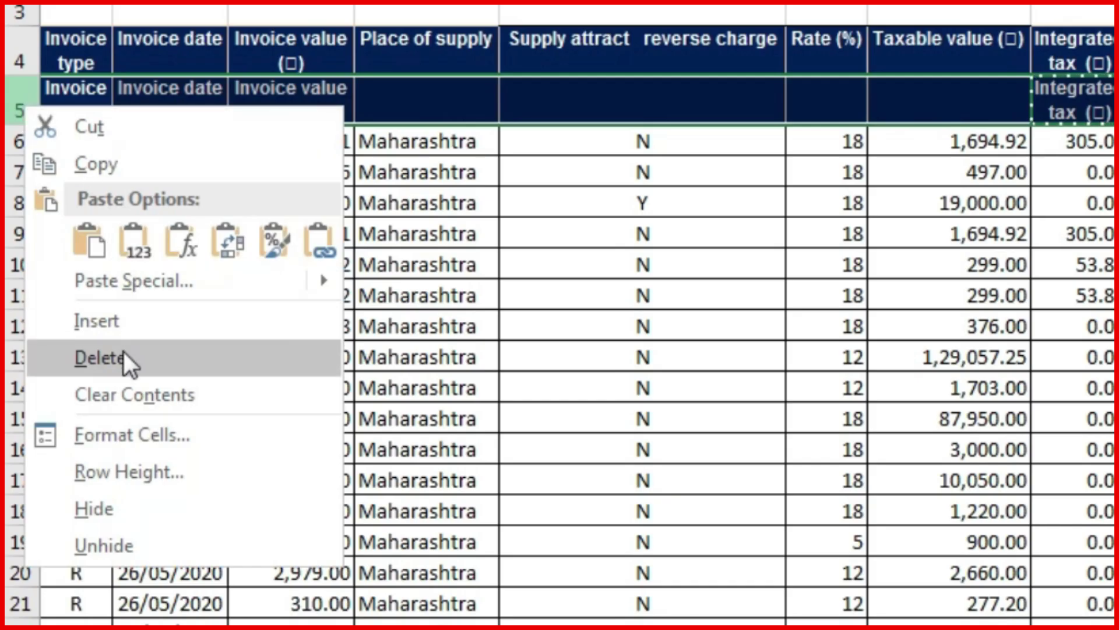
pyautogui.click(123, 352)
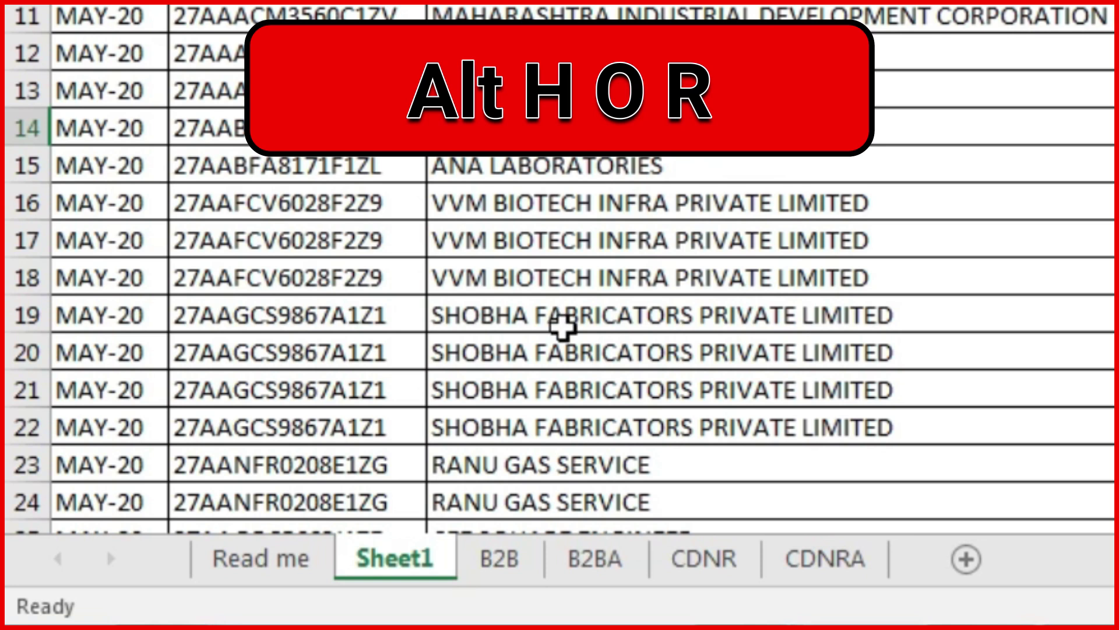
# Rename the Sheet1 worksheet to 'Updated' using Alt H O R.
pyautogui.hotkey('alt', 'h')
pyautogui.write('or')
pyautogui.write('U')
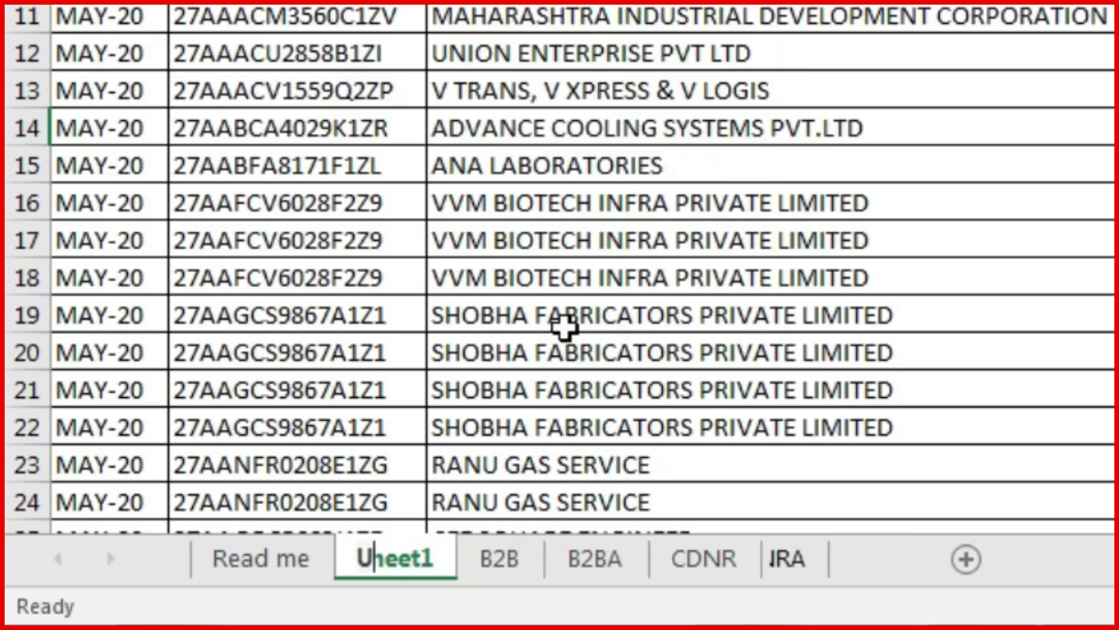
pyautogui.write('pdated')
pyautogui.press('Return')
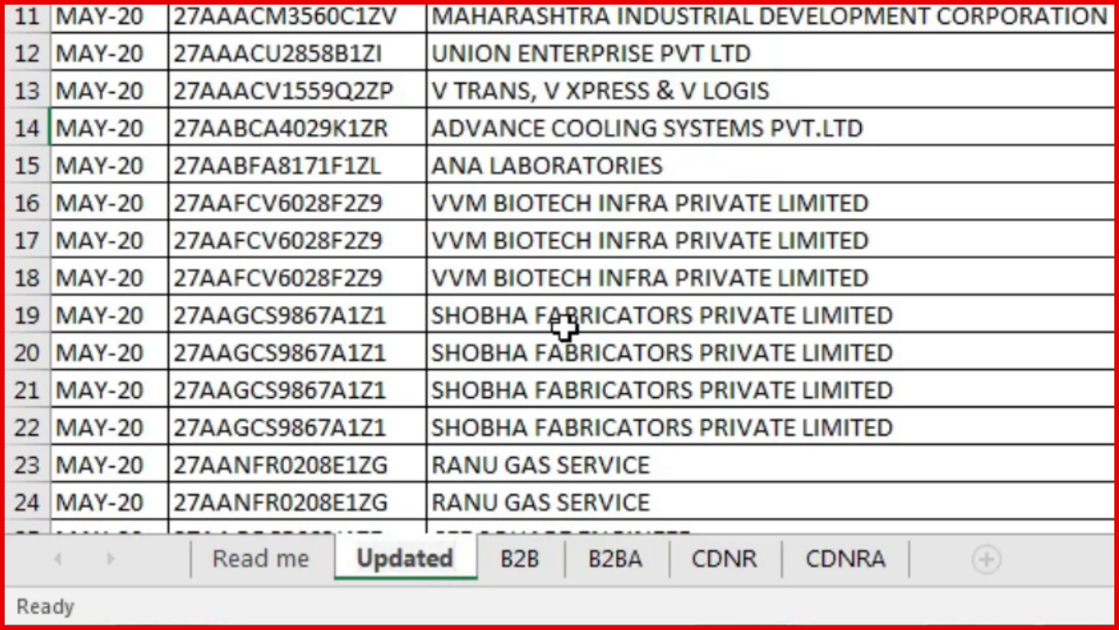
# Select row 5, the first invoice data row below the headings.
pyautogui.moveTo(1110, 184)
pyautogui.mouseDown()
pyautogui.moveTo(1112, 211)
pyautogui.moveTo(1110, 184)
pyautogui.mouseUp()
pyautogui.click(525, 241)
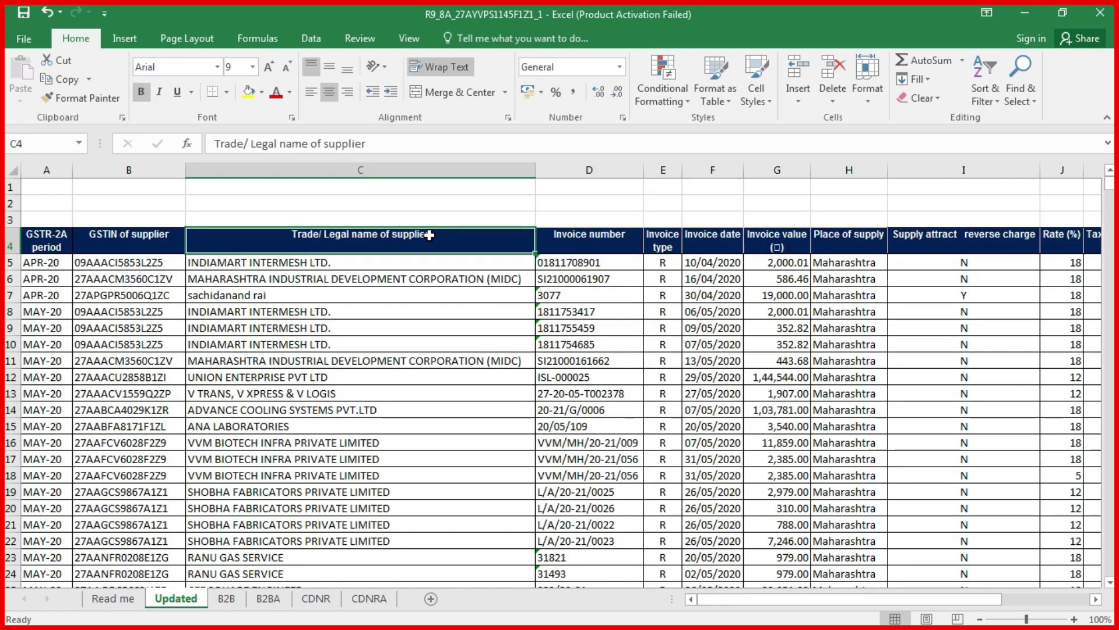
pyautogui.click(11, 263)
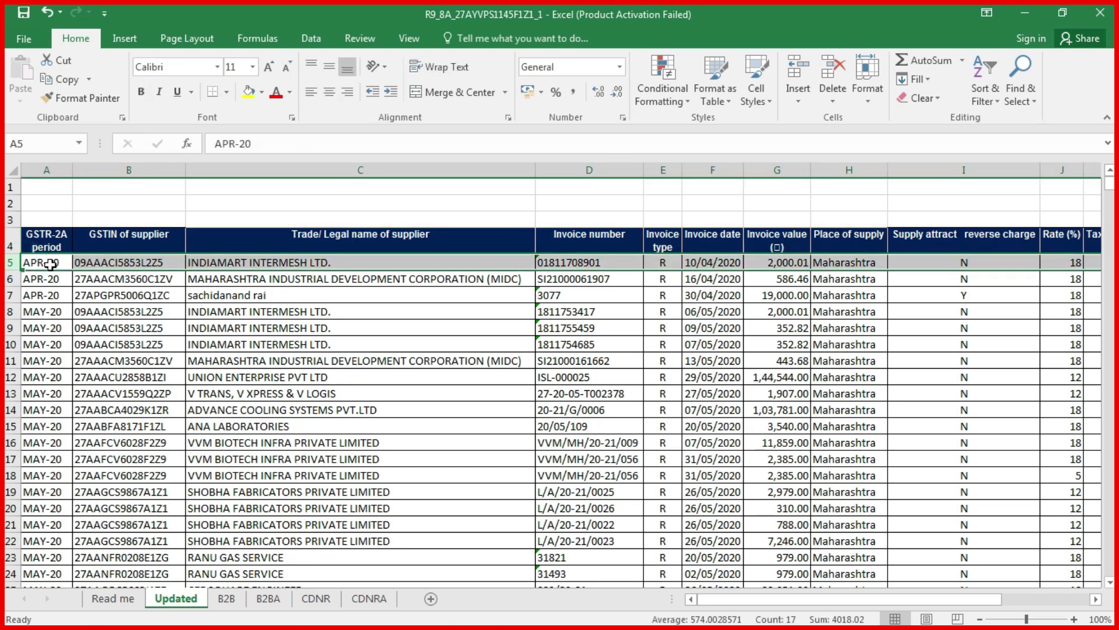
pyautogui.click(408, 39)
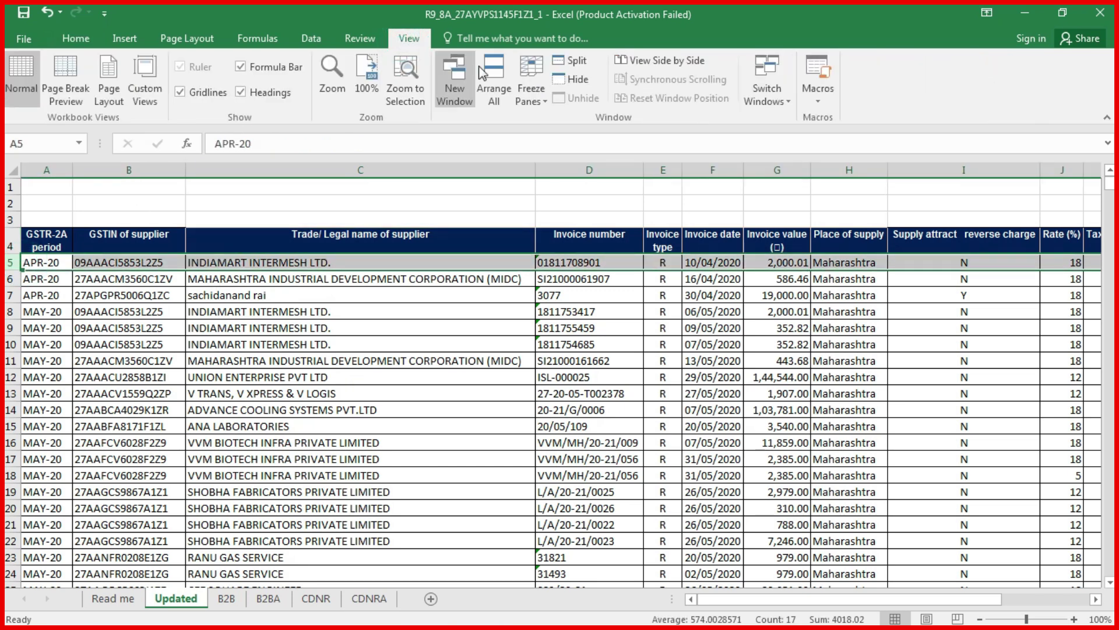
# Freeze the panes above row 5 (Alt W F F), then jump to the last invoice row 1560.
pyautogui.click(530, 91)
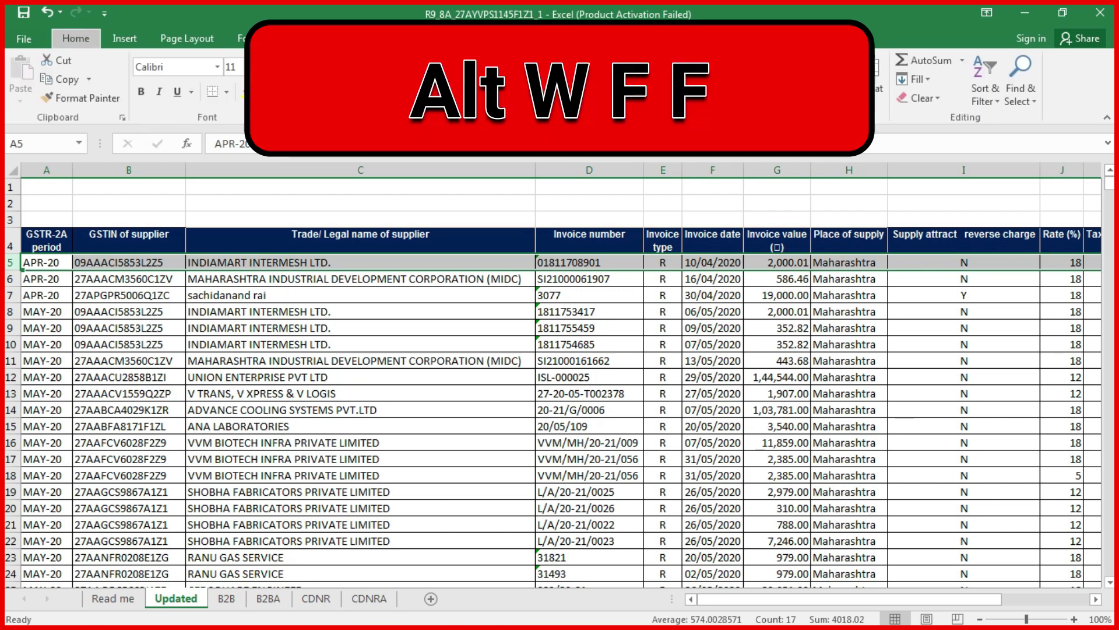
pyautogui.hotkey('alt', 'w')
pyautogui.press('f')
pyautogui.press('f')
pyautogui.scroll(-4, 781, 344)
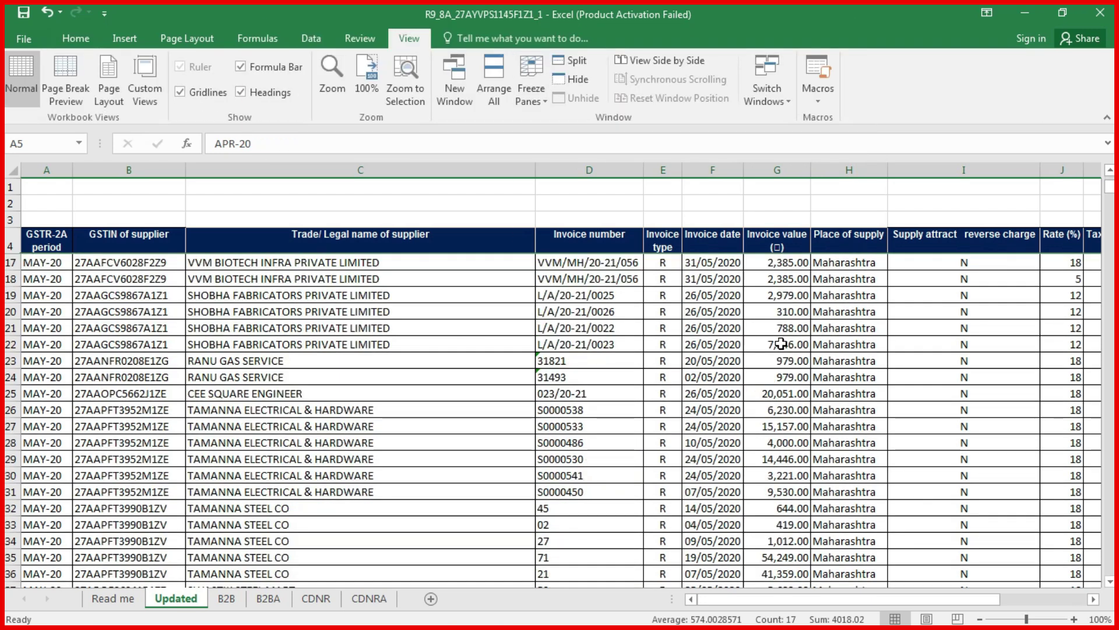
pyautogui.scroll(-5, 782, 344)
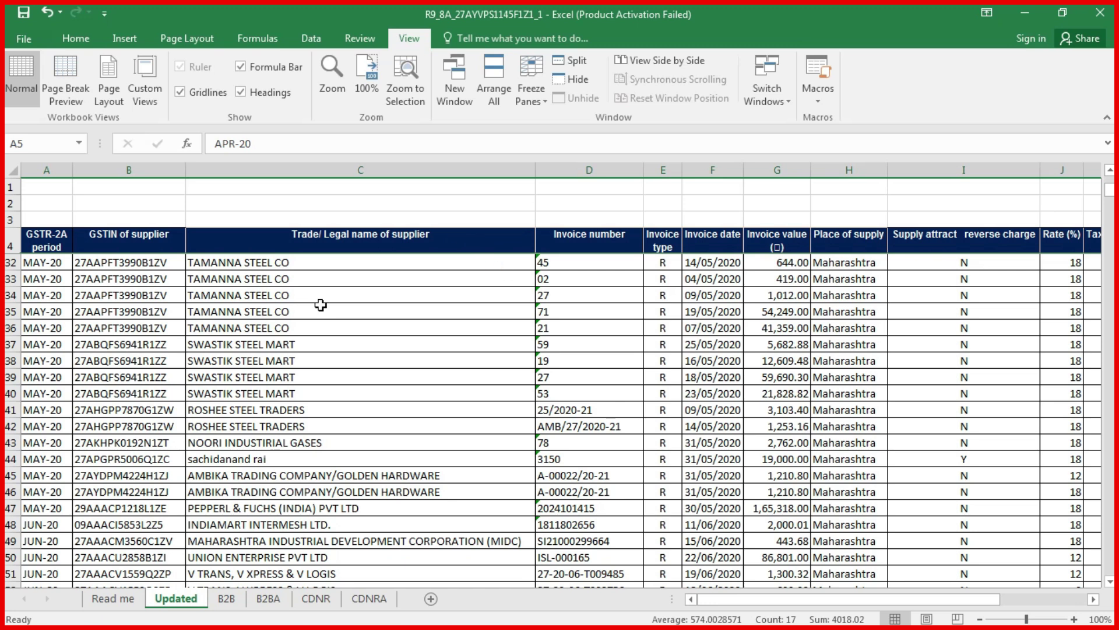
pyautogui.hotkey('ctrl', 'Down')
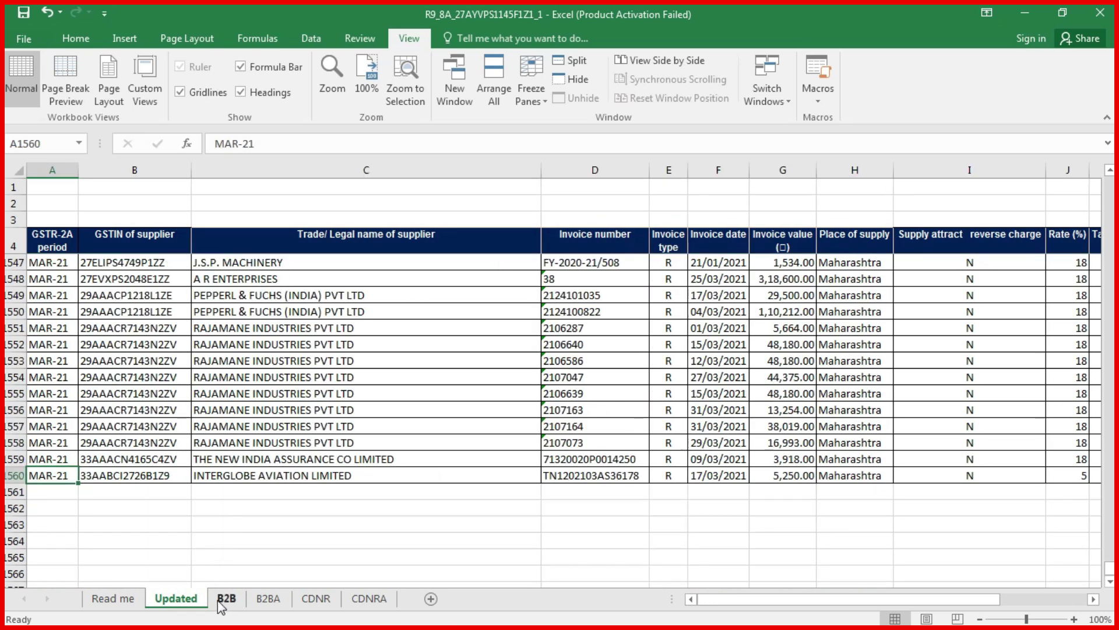
# Copy the B2BA headers and three amendment invoice rows, A6:T10.
pyautogui.click(268, 599)
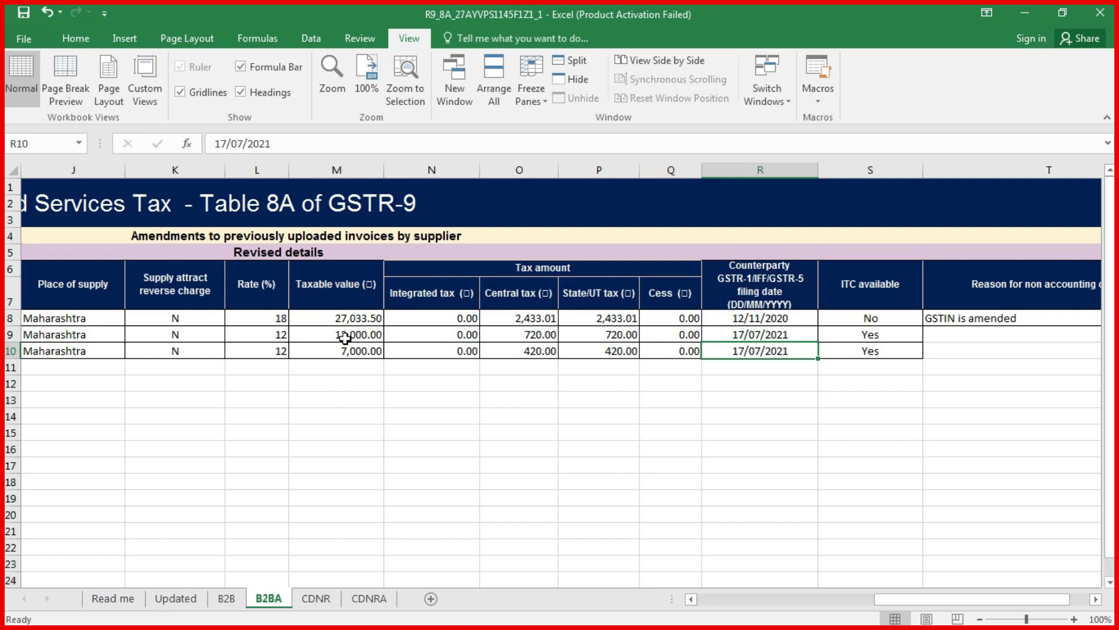
pyautogui.click(227, 599)
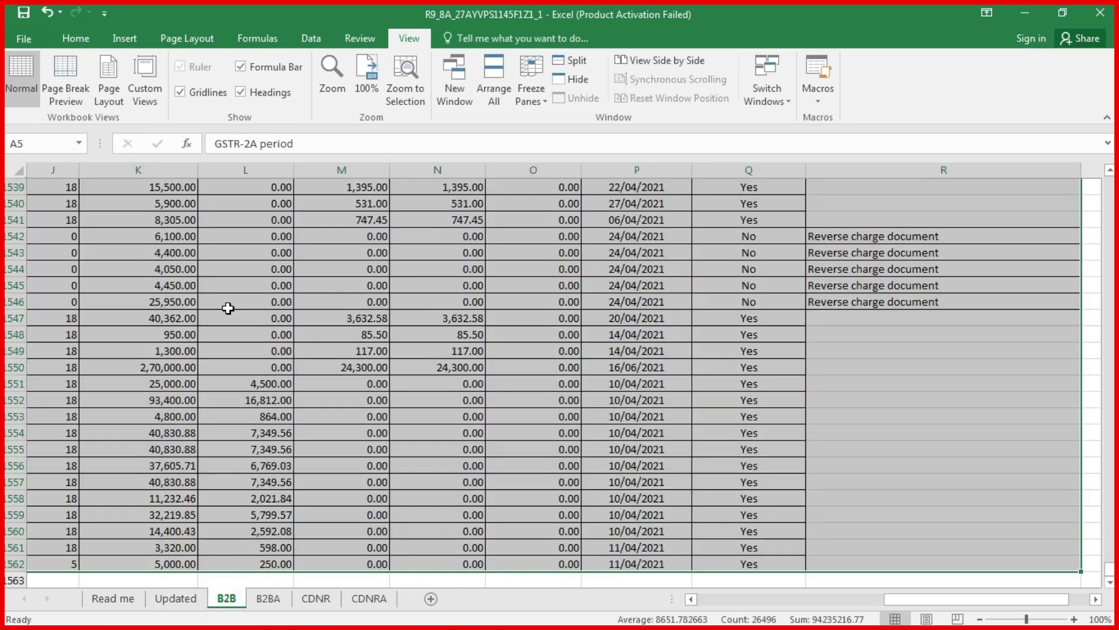
pyautogui.click(269, 598)
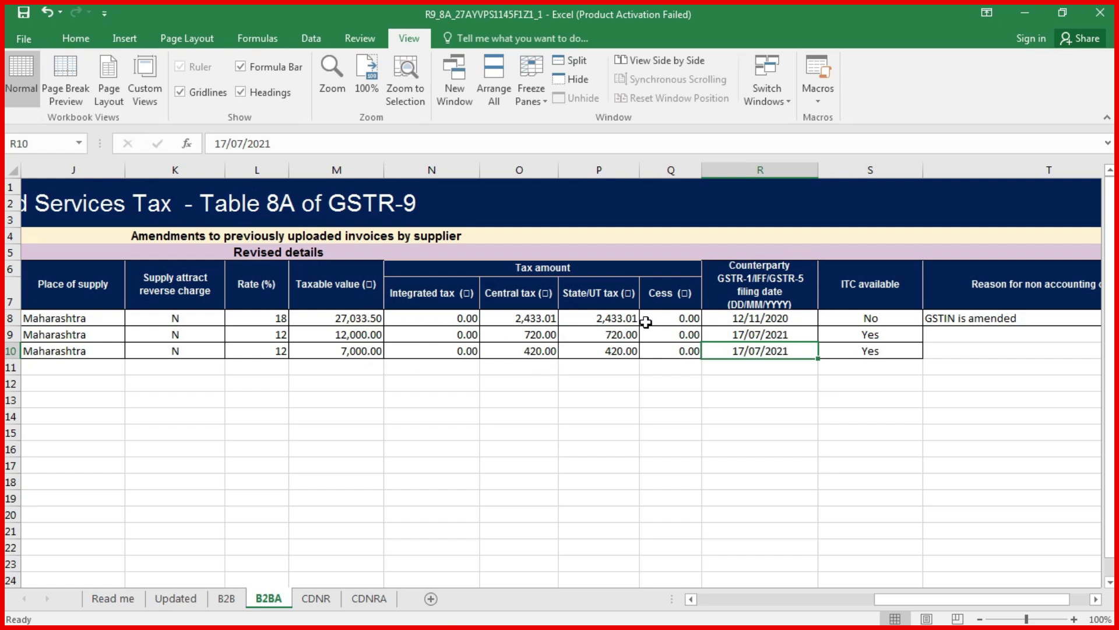
pyautogui.click(81, 289)
pyautogui.press('Left')
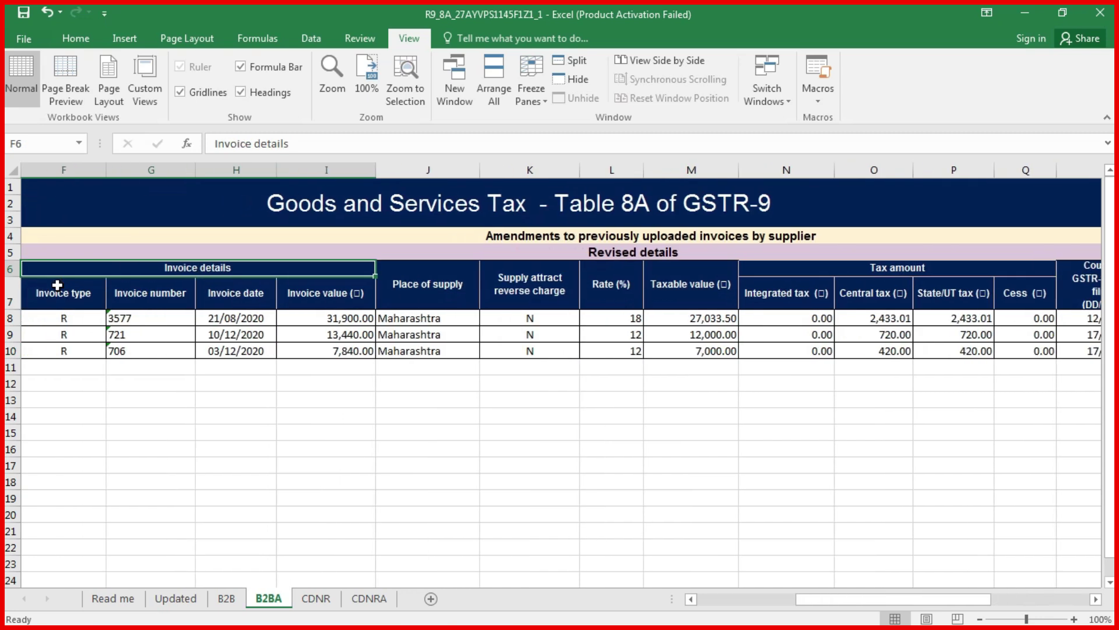
pyautogui.press('Left')
pyautogui.press('Left')
pyautogui.press('Left')
pyautogui.hotkey('shift', 'Right')
pyautogui.hotkey('shift', 'Right')
pyautogui.hotkey('shift', 'Right')
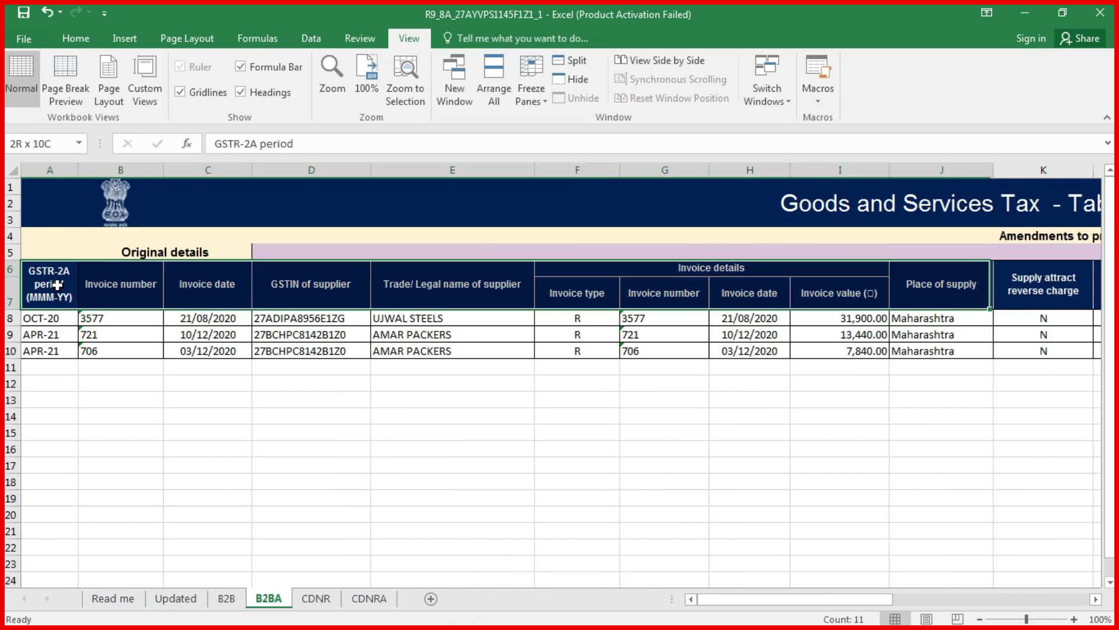
pyautogui.hotkey('shift', 'Right')
pyautogui.hotkey('shift', 'Right')
pyautogui.hotkey('shift', 'Right')
pyautogui.hotkey('shift', 'Down')
pyautogui.hotkey('shift', 'Down')
pyautogui.hotkey('shift', 'Down')
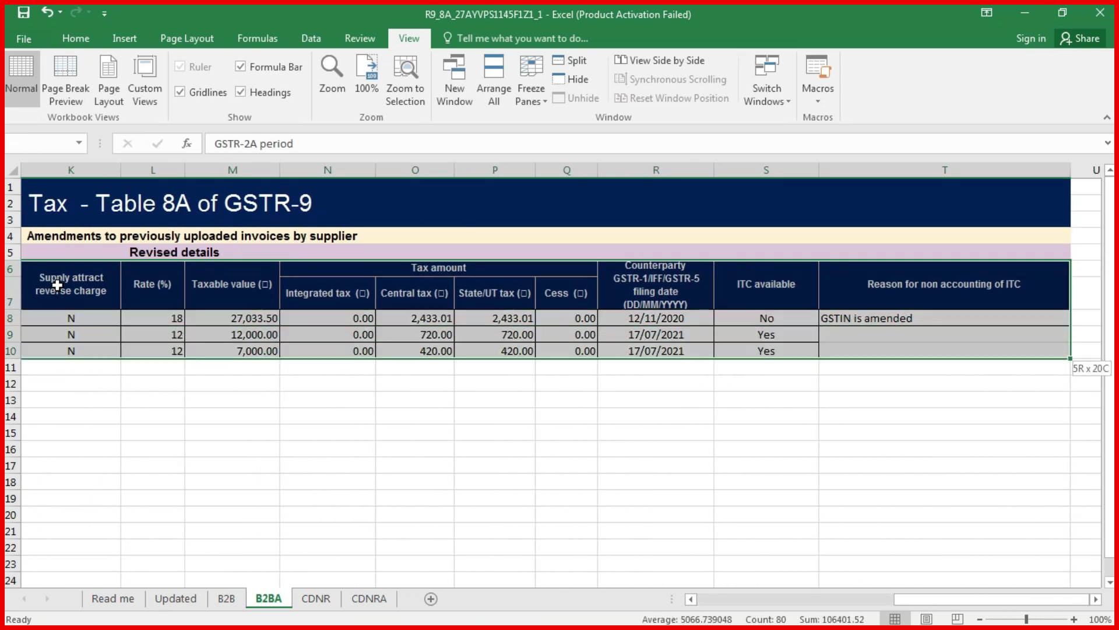
pyautogui.hotkey('ctrl', 'c')
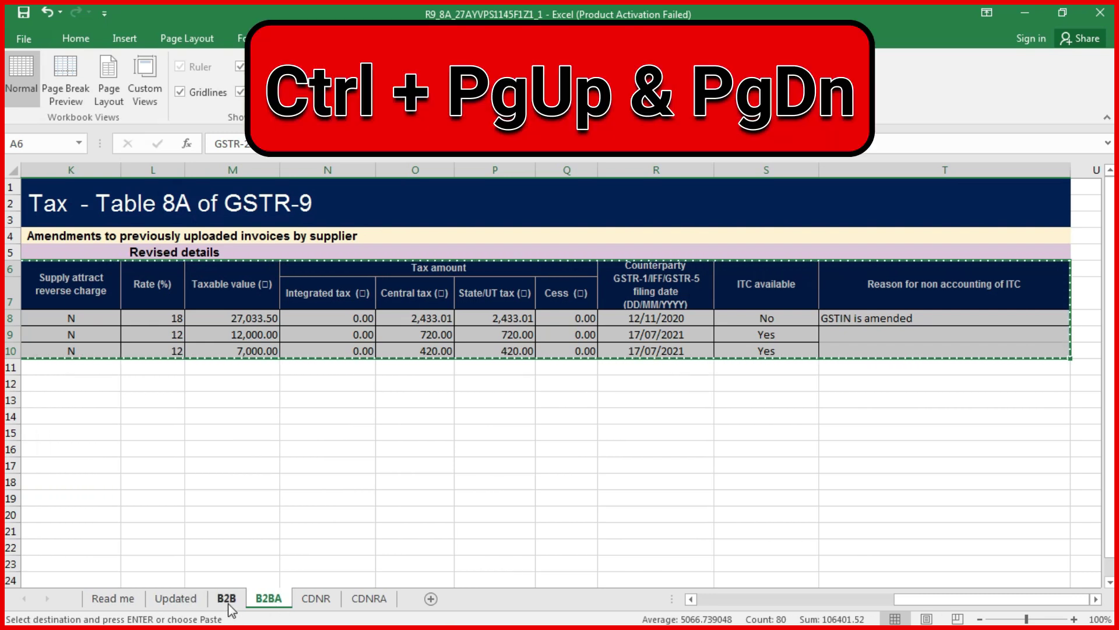
# Paste the B2BA block into the Updated sheet at A1561.
pyautogui.hotkey('ctrl', 'pageup')
pyautogui.hotkey('ctrl', 'pageup')
pyautogui.hotkey('ctrl', 'pageup')
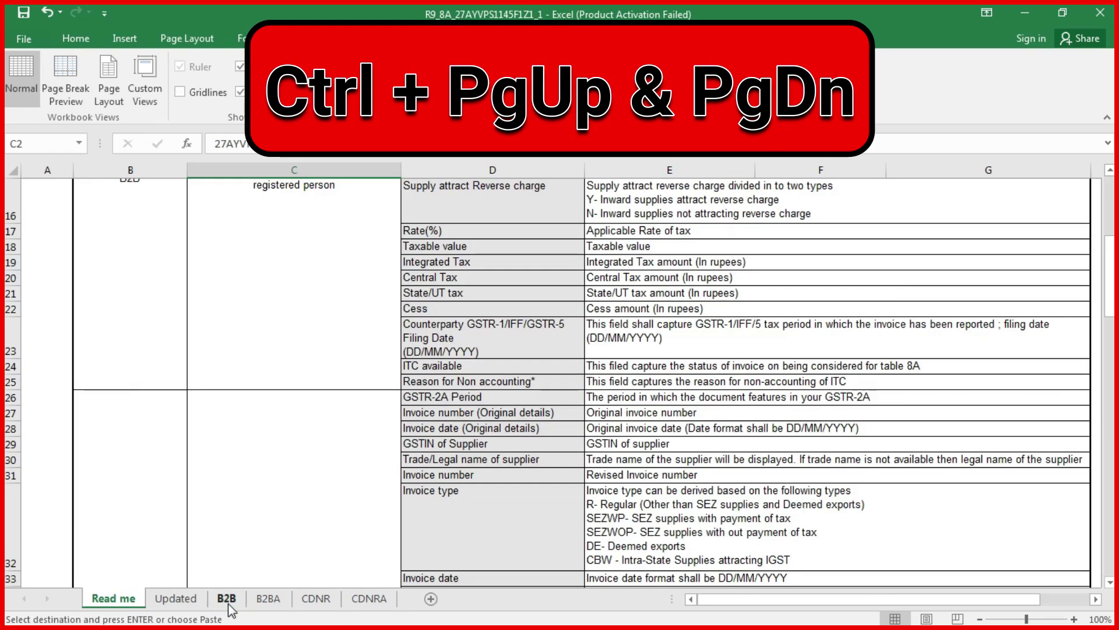
pyautogui.hotkey('ctrl', 'pagedown')
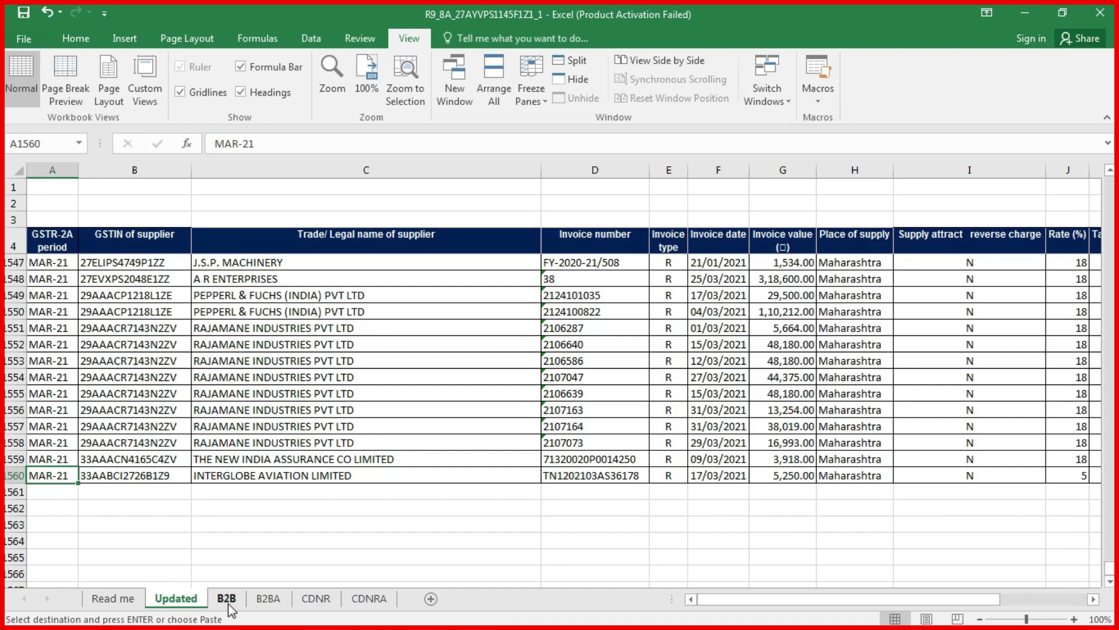
pyautogui.hotkey('ctrl', 'v')
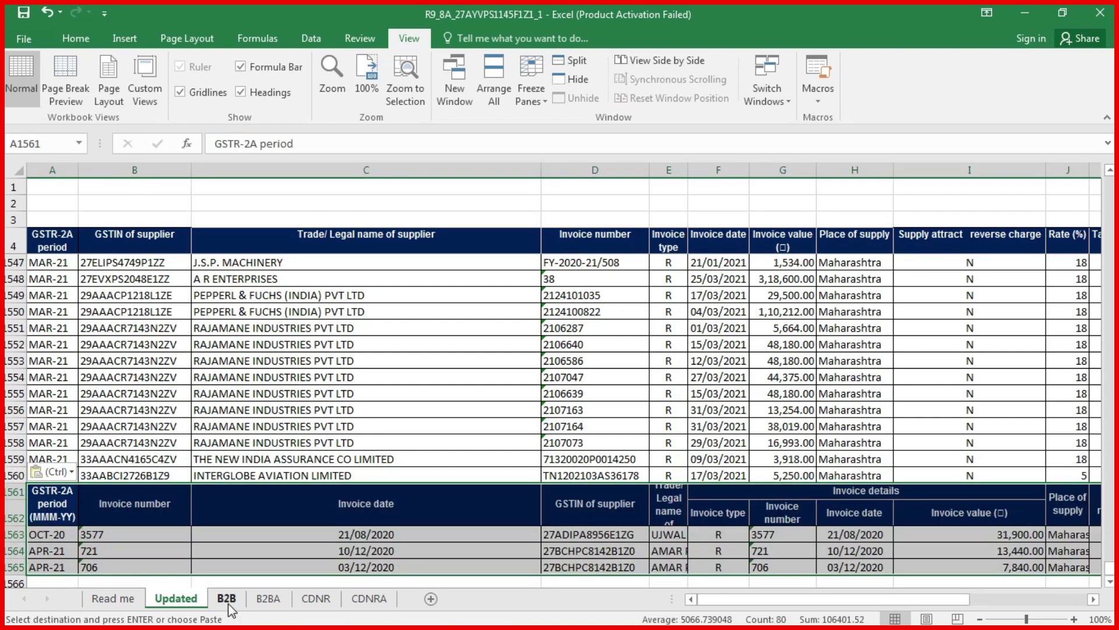
# Copy the invoice sub-headings F1562:I1562 over the Invoice details heading in F1561.
pyautogui.click(723, 513)
pyautogui.moveTo(723, 513); pyautogui.dragTo(937, 512)
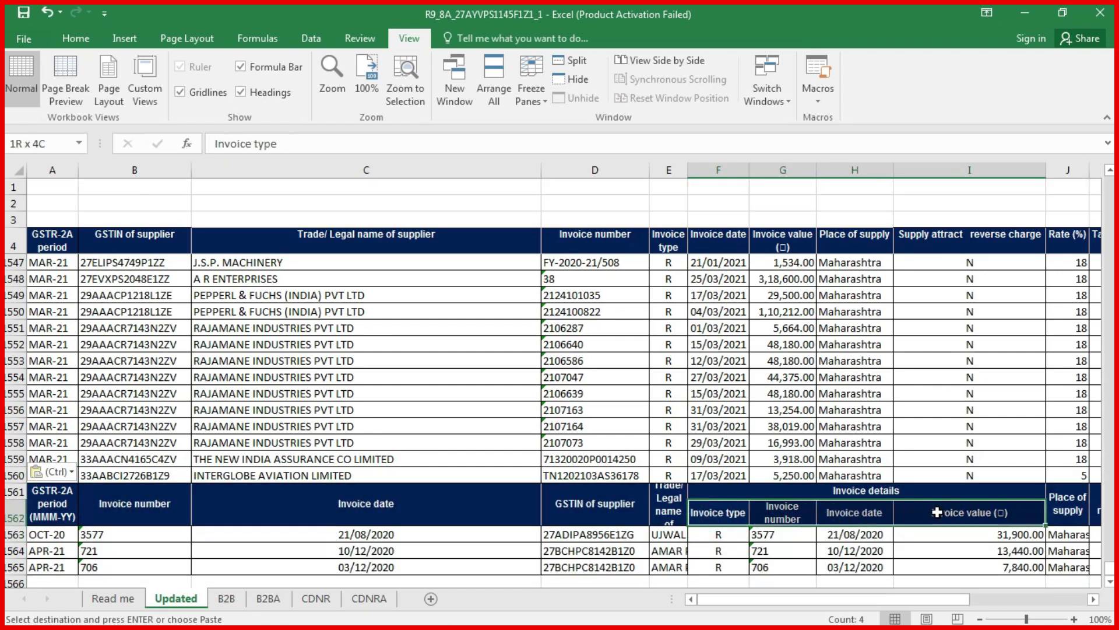
pyautogui.hotkey('ctrl', 'c')
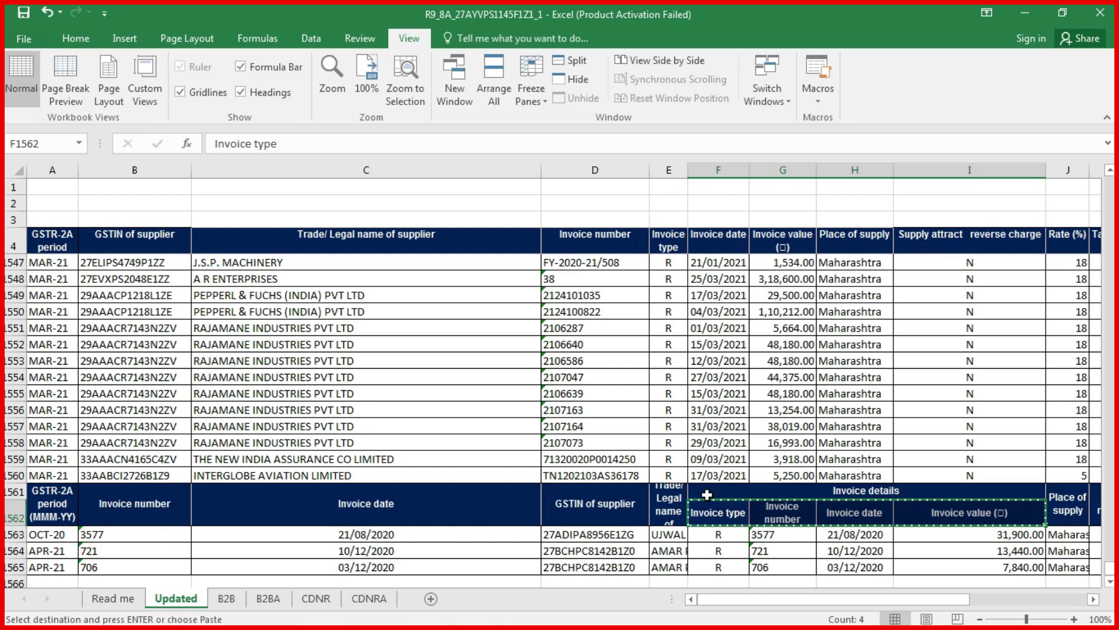
pyautogui.click(709, 493)
pyautogui.hotkey('ctrl', 'v')
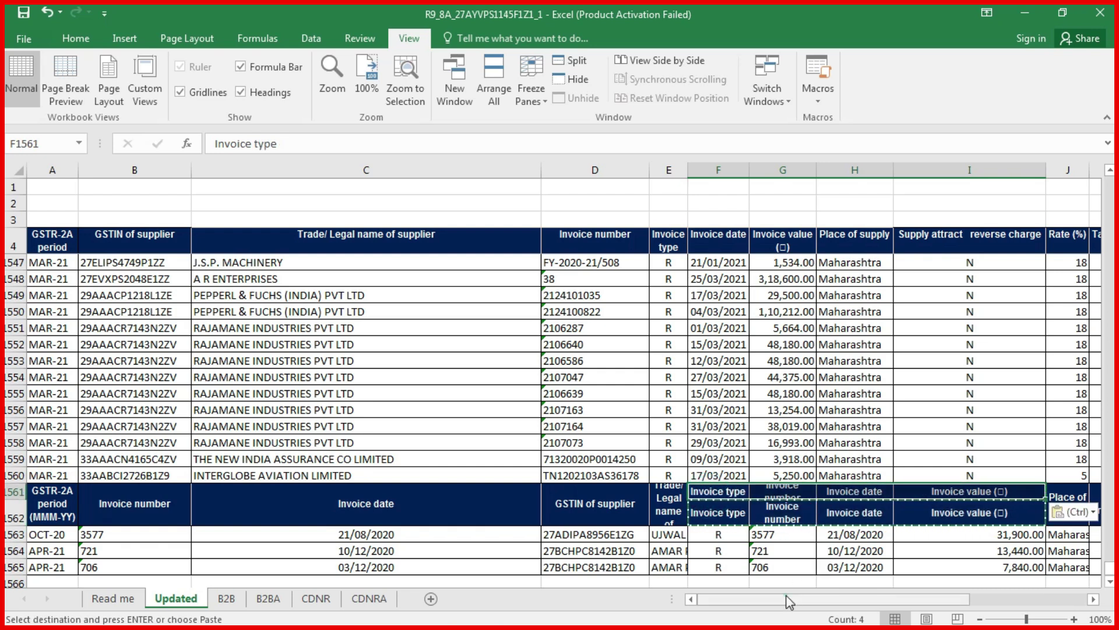
# Paste the four tax headings over Tax amount in N1561 and delete duplicate row 1562.
pyautogui.moveTo(794, 599); pyautogui.dragTo(950, 600)
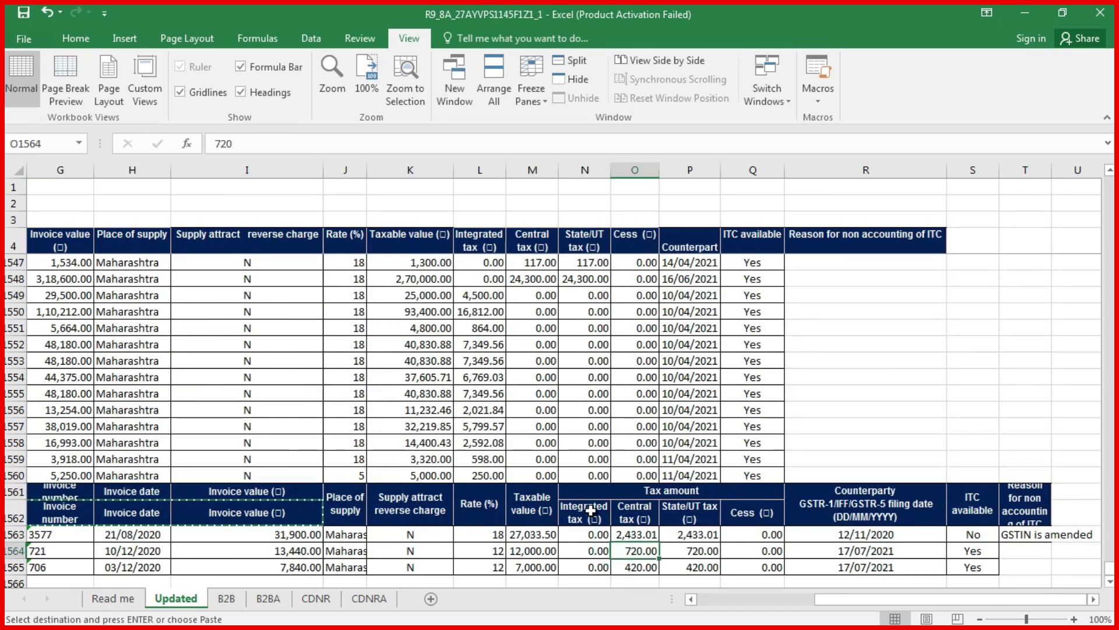
pyautogui.moveTo(584, 512); pyautogui.dragTo(739, 511)
pyautogui.hotkey('ctrl', 'c')
pyautogui.click(583, 491)
pyautogui.hotkey('ctrl', 'v')
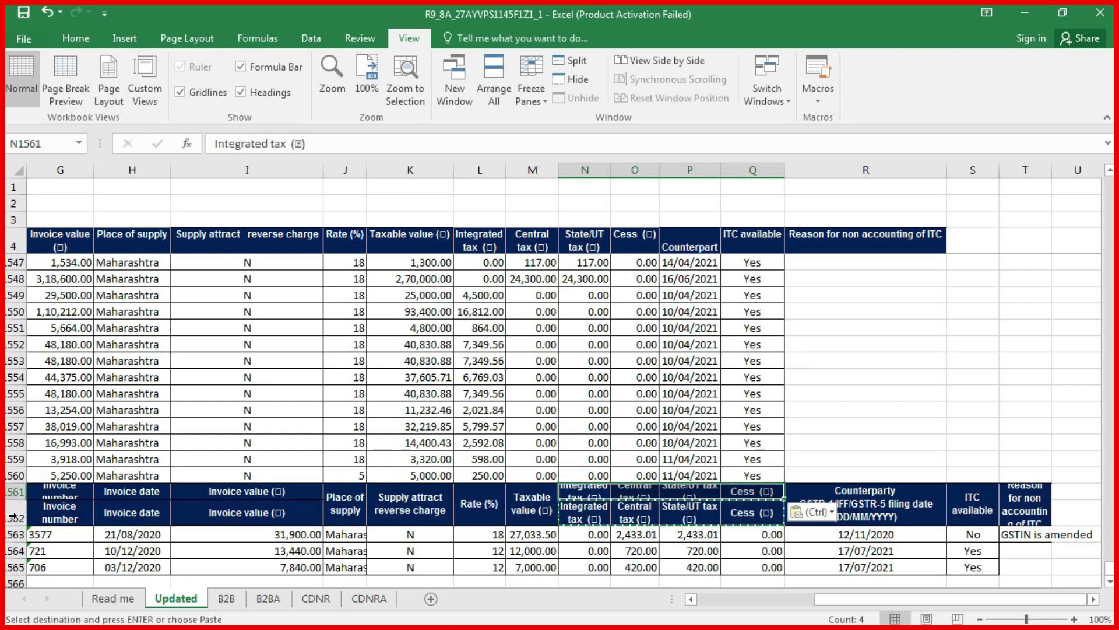
pyautogui.click(13, 513)
pyautogui.rightClick(13, 513)
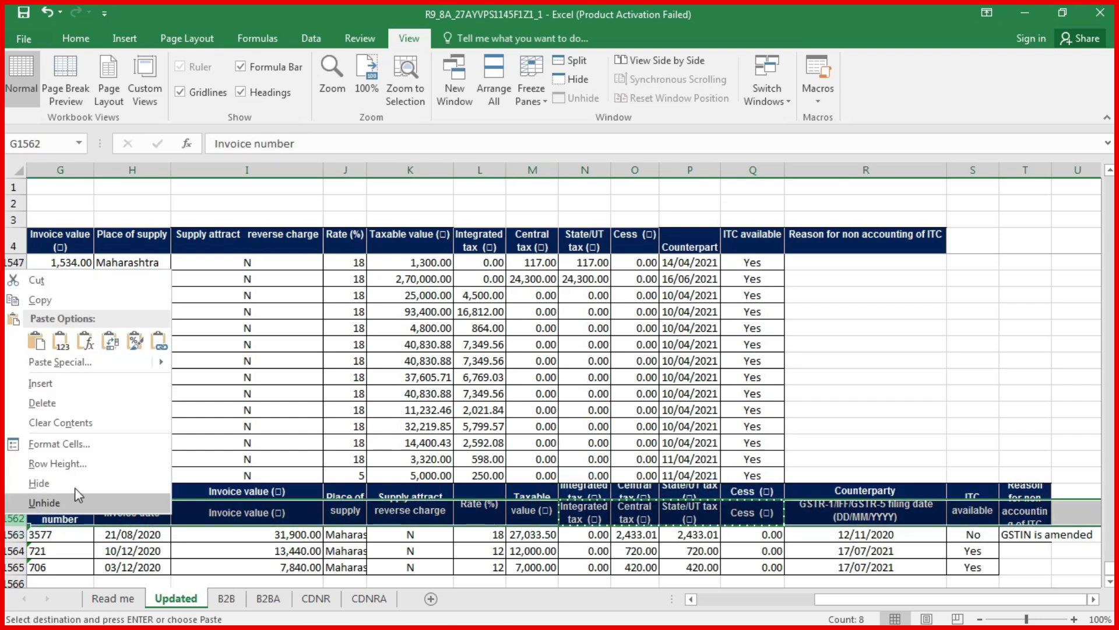
pyautogui.click(72, 397)
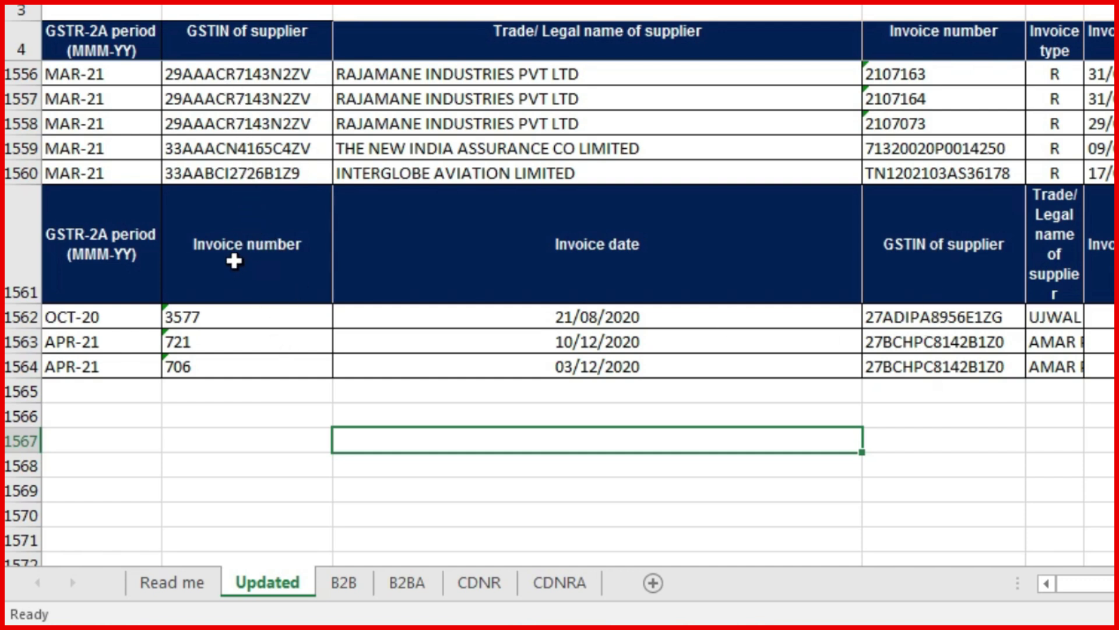
# Shift-drag the GSTIN cells into column B and Trade/Legal name cells into column C, rows 1561–1564.
pyautogui.click(959, 251)
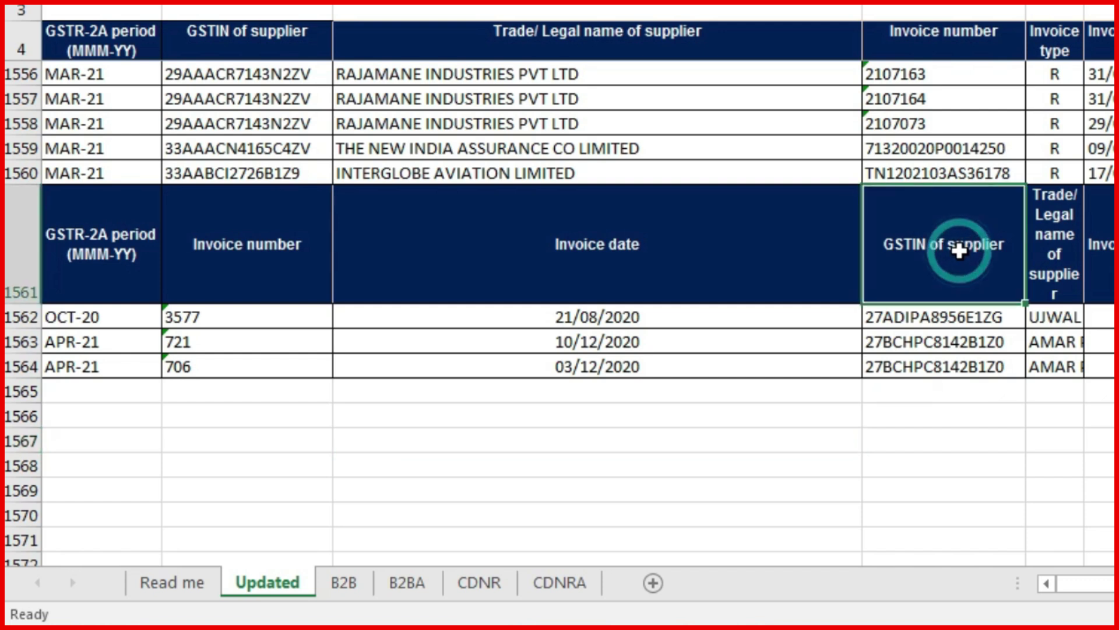
pyautogui.moveTo(959, 250); pyautogui.dragTo(956, 365)
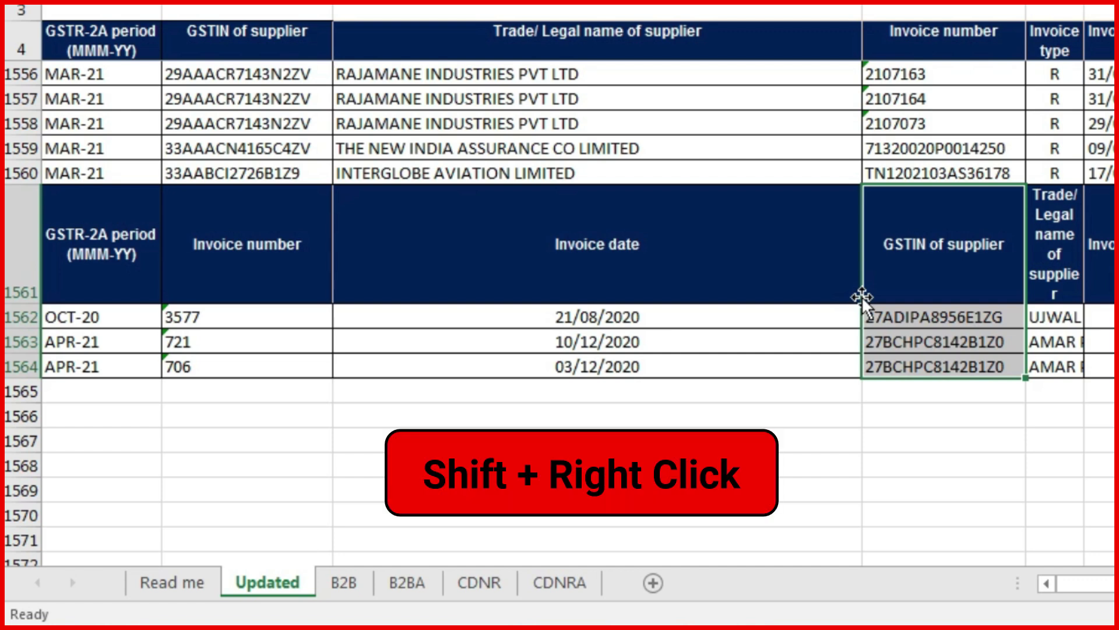
pyautogui.moveTo(862, 297)
pyautogui.mouseDown()
pyautogui.moveTo(176, 303)
pyautogui.moveTo(168, 351)
pyautogui.moveTo(172, 282)
pyautogui.mouseUp()
pyautogui.moveTo(174, 282)
pyautogui.mouseDown()
pyautogui.moveTo(324, 304)
pyautogui.moveTo(319, 318)
pyautogui.mouseUp()
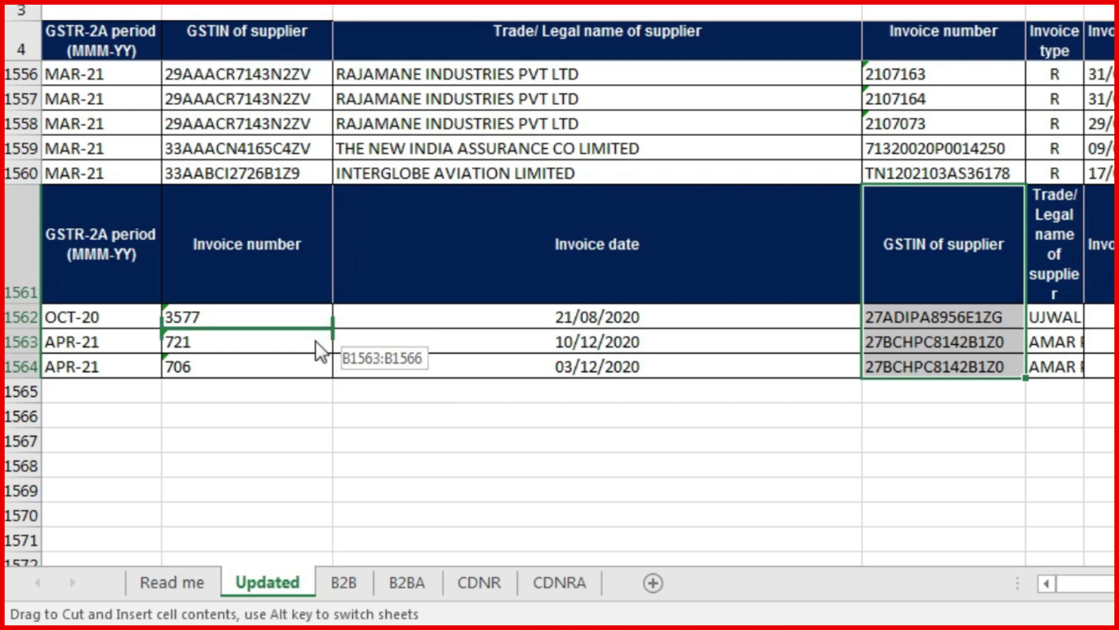
pyautogui.moveTo(200, 319); pyautogui.dragTo(170, 289)
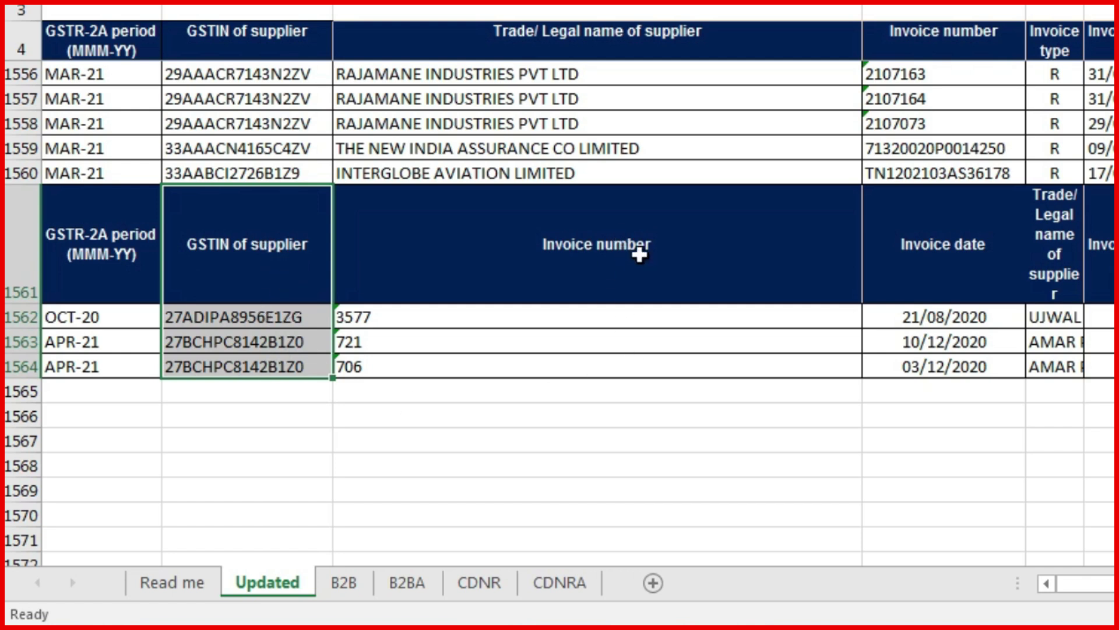
pyautogui.moveTo(1058, 235); pyautogui.dragTo(1061, 363)
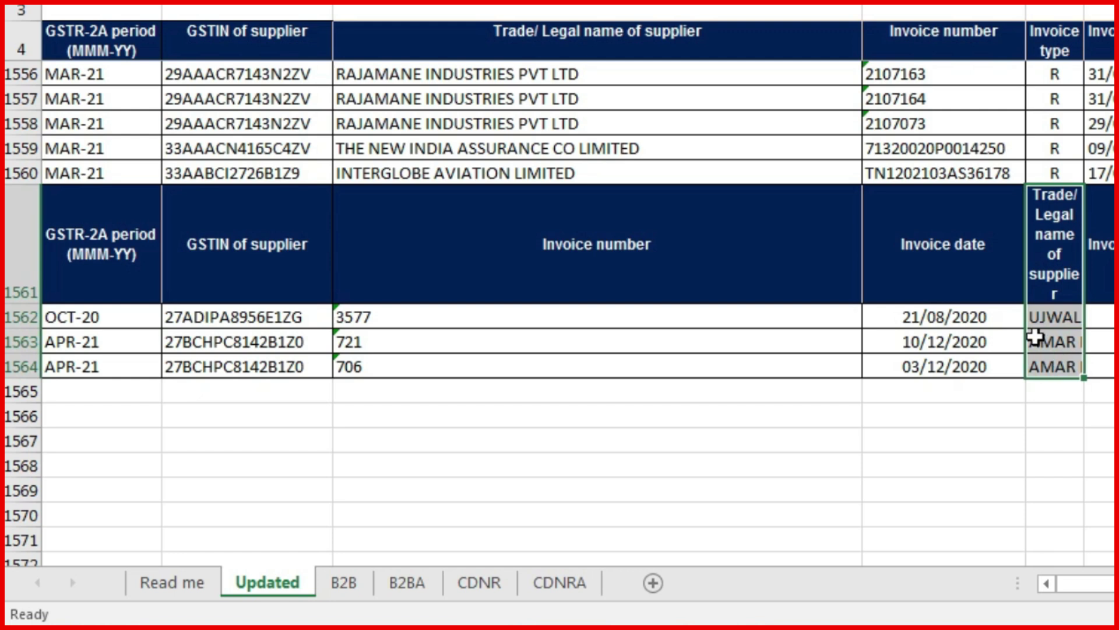
pyautogui.moveTo(1026, 297)
pyautogui.mouseDown()
pyautogui.moveTo(430, 312)
pyautogui.moveTo(338, 294)
pyautogui.mouseUp()
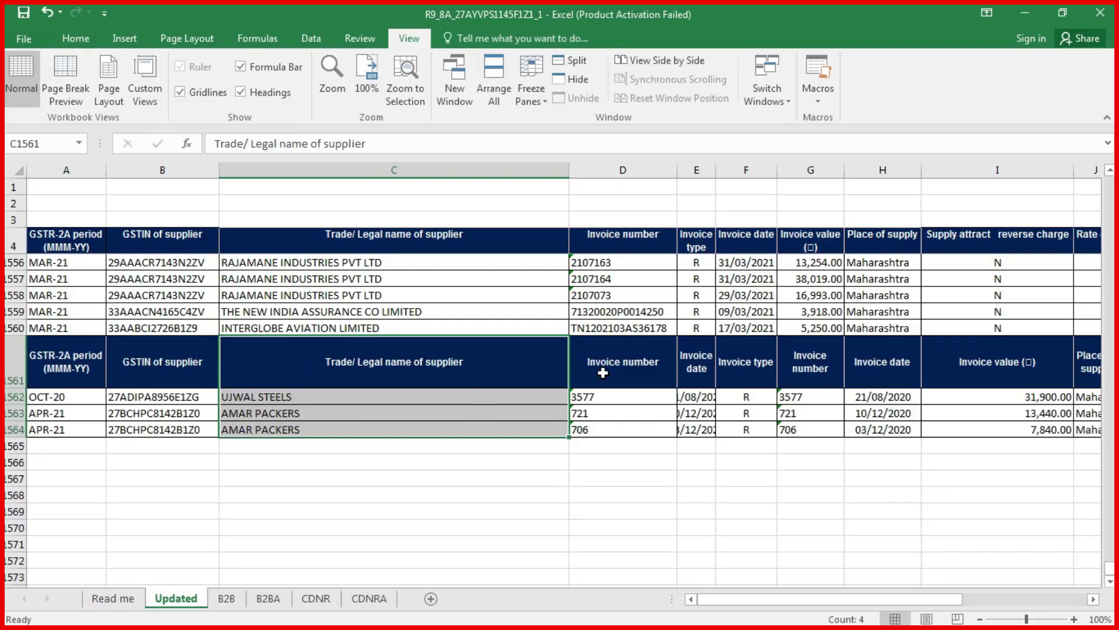
# Move the Invoice type cells of rows 1561–1564 into column E.
pyautogui.click(408, 366)
pyautogui.click(81, 363)
pyautogui.click(155, 362)
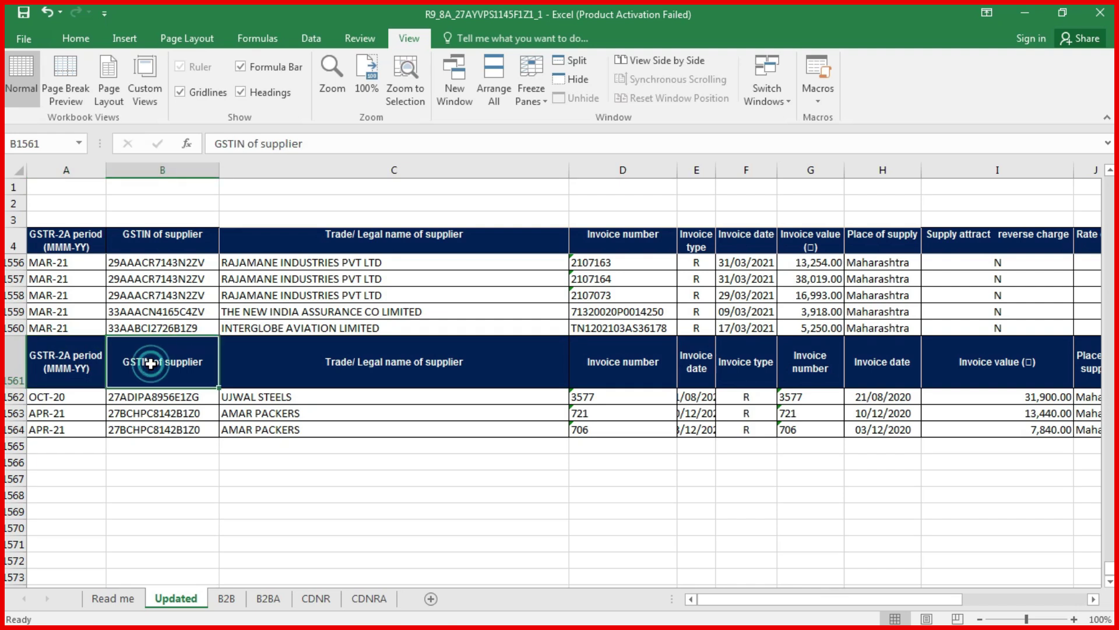
pyautogui.click(313, 365)
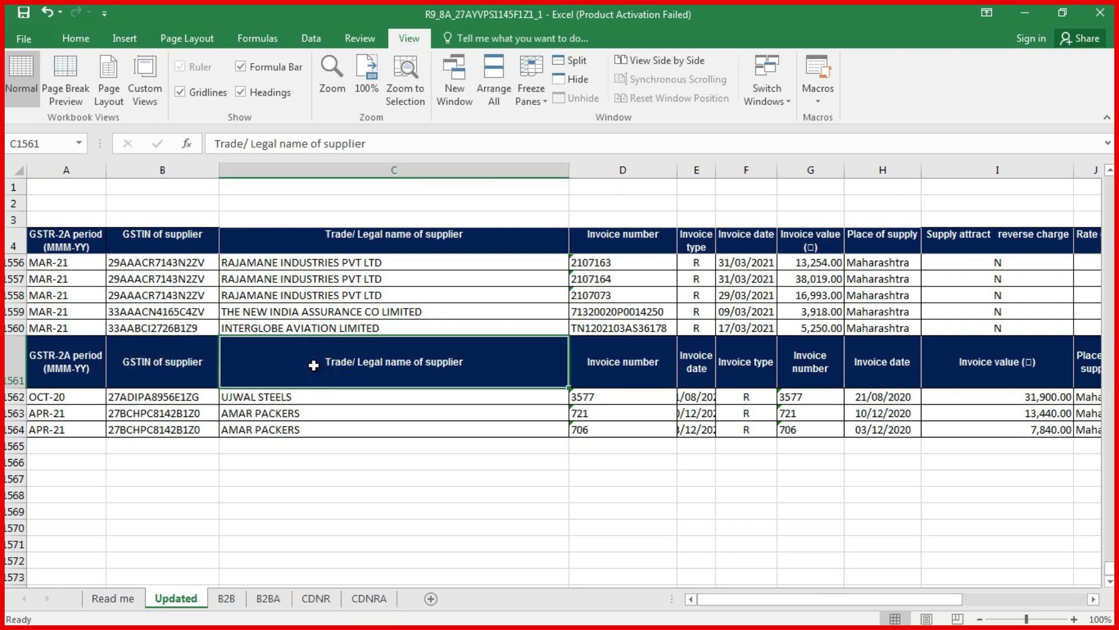
pyautogui.click(664, 362)
pyautogui.moveTo(749, 363); pyautogui.dragTo(757, 431)
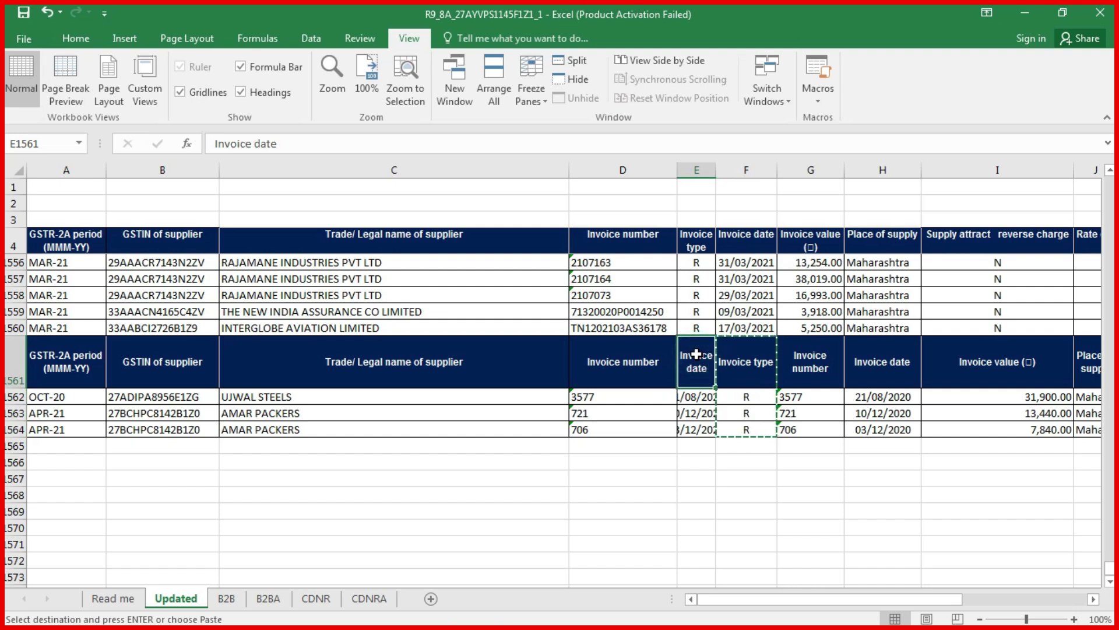
pyautogui.moveTo(757, 431); pyautogui.dragTo(697, 430)
# Cut the Invoice date cells and paste them into F1561.
pyautogui.moveTo(898, 368); pyautogui.dragTo(898, 431)
pyautogui.hotkey('ctrl', 'x')
pyautogui.click(736, 367)
pyautogui.hotkey('ctrl', 'v')
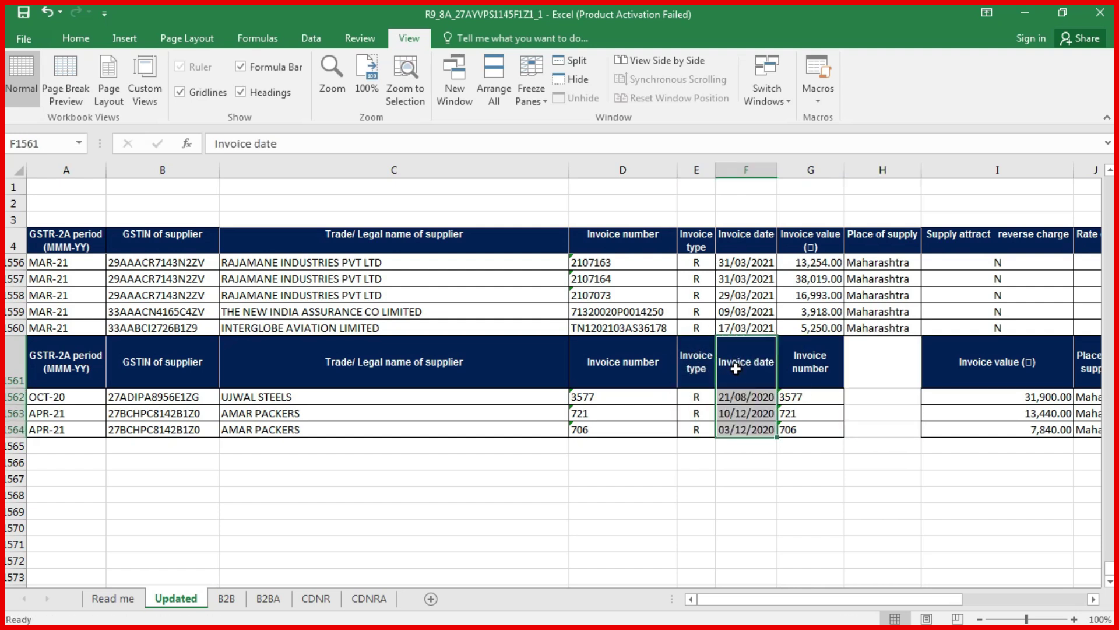
# Move the Invoice value-through-Reason block I1561:T1564 to start at G1561.
pyautogui.click(981, 372)
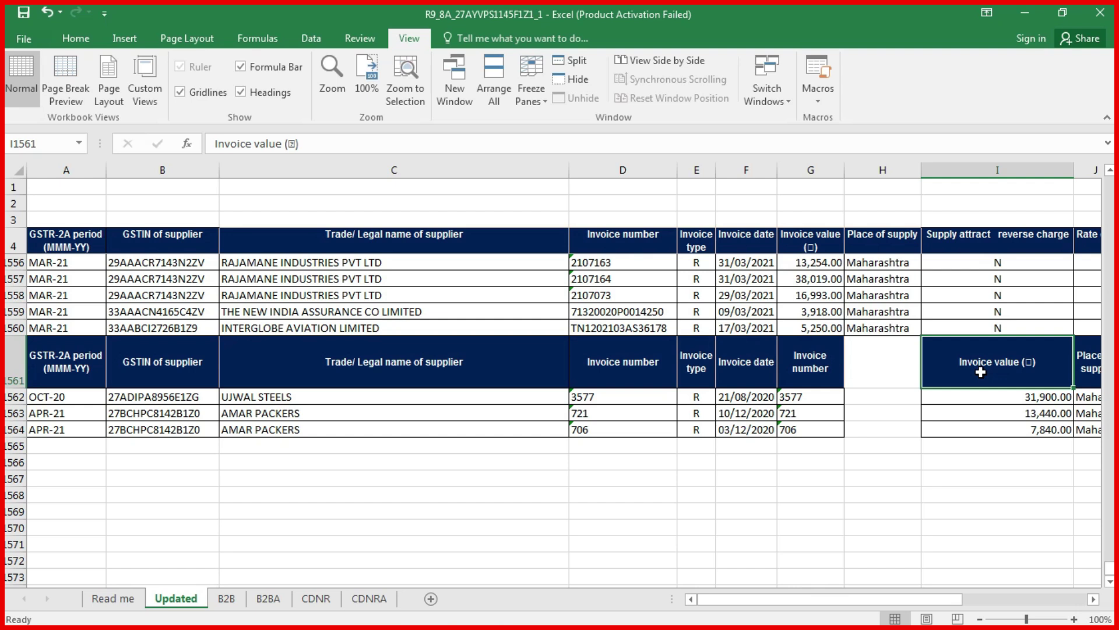
pyautogui.hotkey('ctrl', 'shift', 'Right')
pyautogui.hotkey('ctrl', 'shift', 'Down')
pyautogui.hotkey('ctrl', 'x')
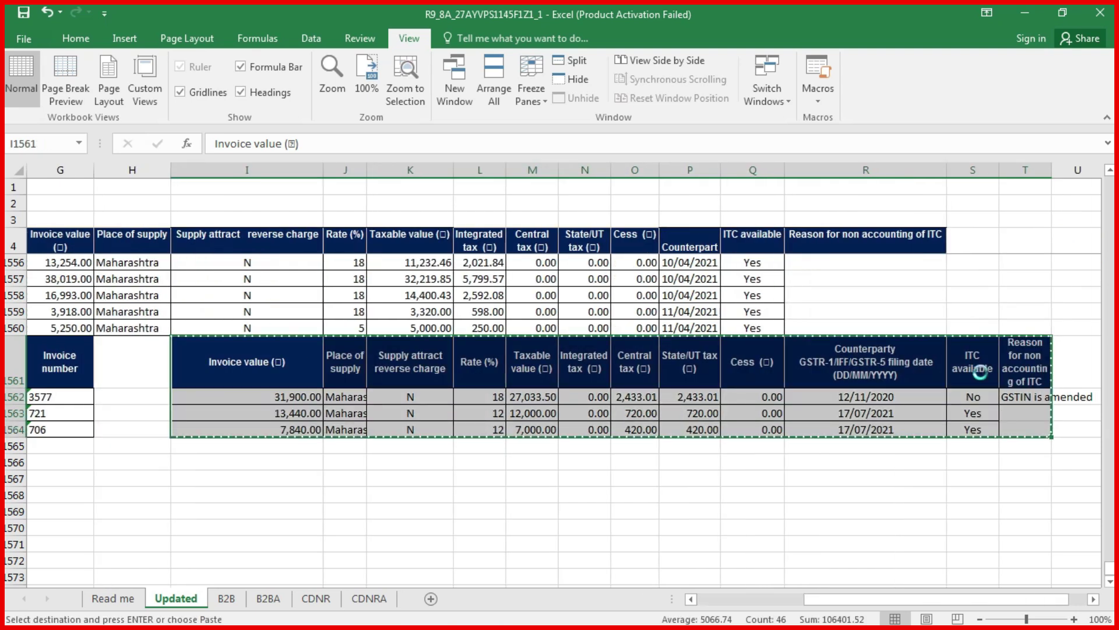
pyautogui.click(60, 367)
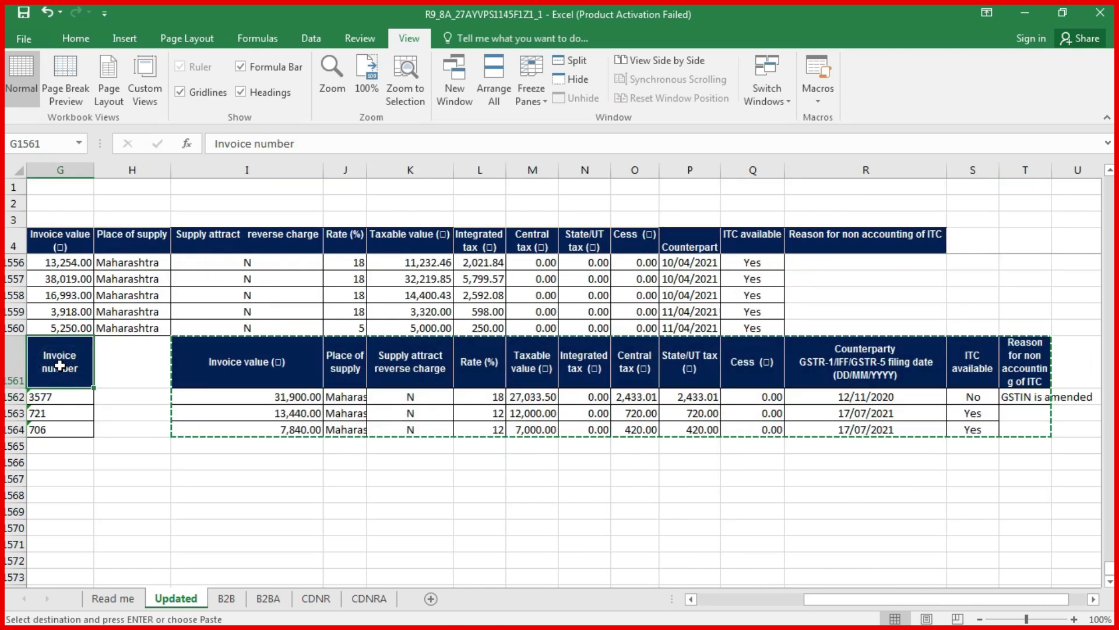
pyautogui.hotkey('ctrl', 'v')
pyautogui.moveTo(866, 599)
pyautogui.mouseDown()
pyautogui.moveTo(819, 613)
pyautogui.moveTo(849, 615)
pyautogui.moveTo(729, 606)
pyautogui.mouseUp()
pyautogui.click(70, 242)
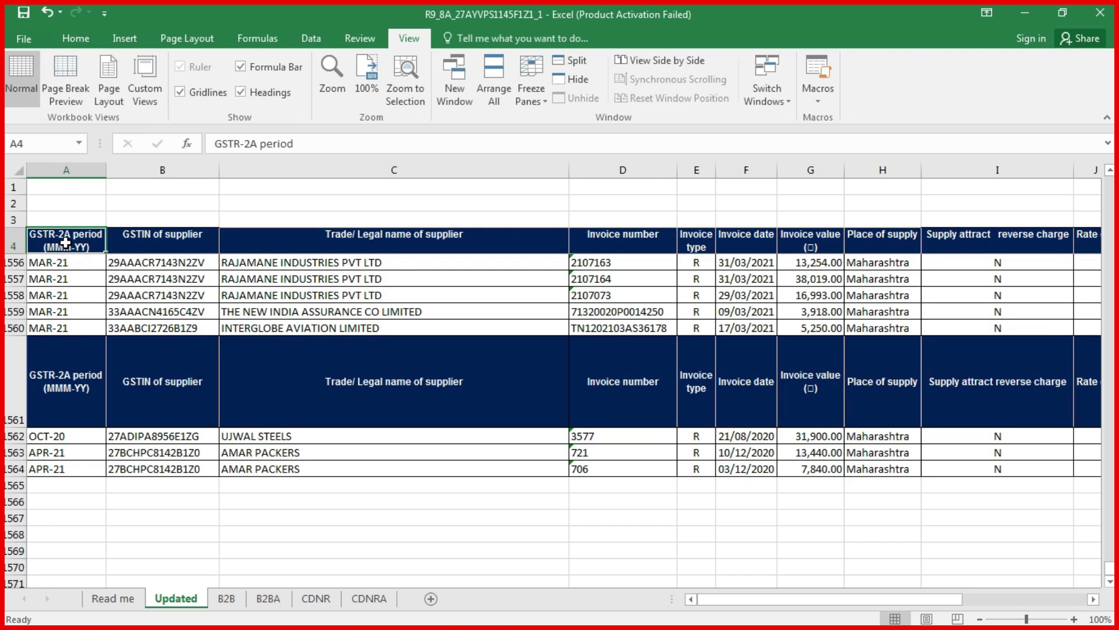
# Apply filters to the whole table from row 4 to row 1564 with Ctrl+Shift+L.
pyautogui.hotkey('ctrl', 'shift', 'Right')
pyautogui.hotkey('ctrl', 'shift', 'Down')
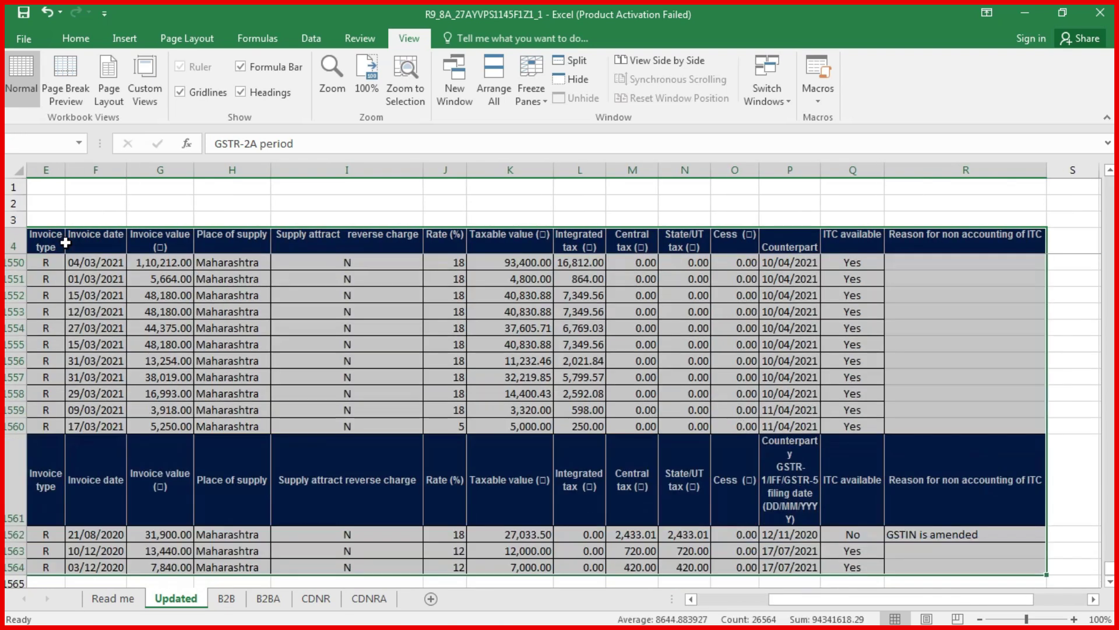
pyautogui.hotkey('ctrl', 'shift', 'l')
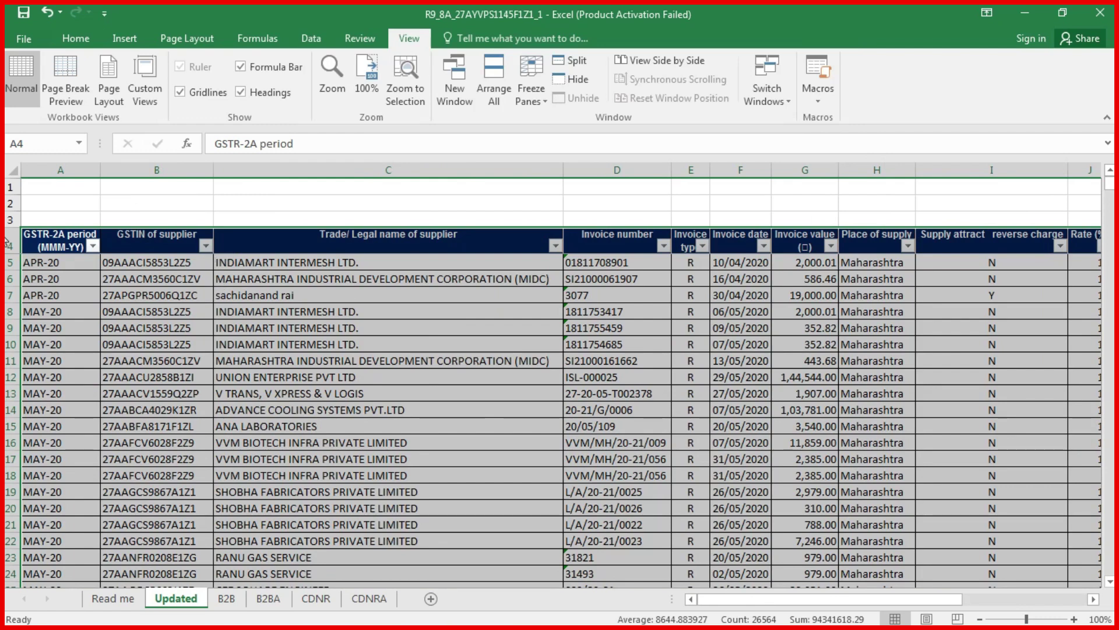
pyautogui.click(583, 361)
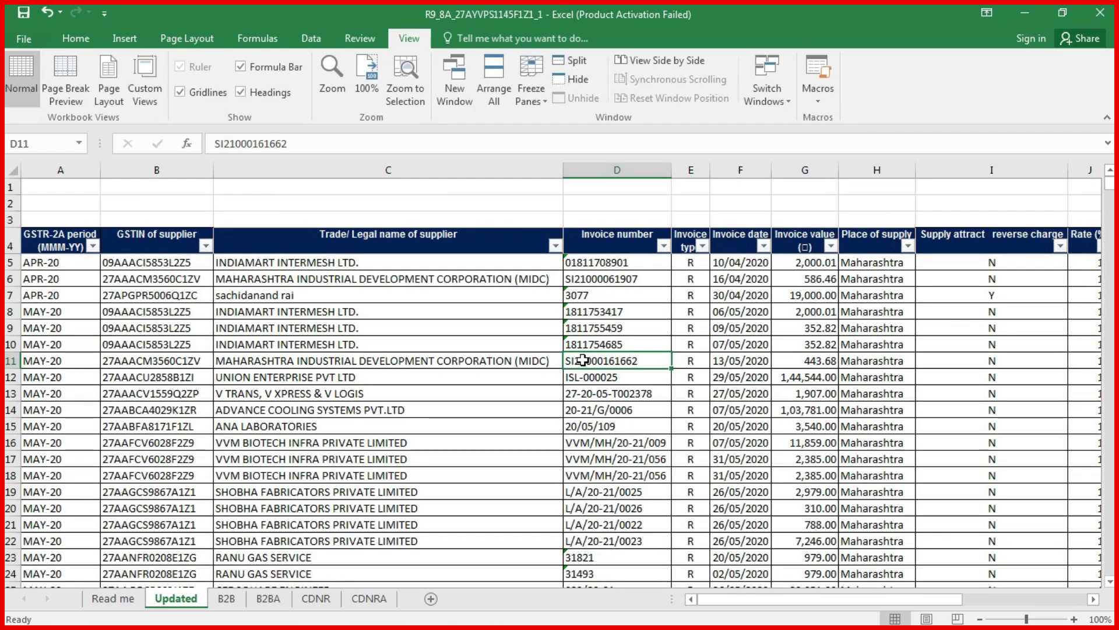
# Copy the supplier GSTIN of the amended invoice in B1562.
pyautogui.hotkey('ctrl', 'Down')
pyautogui.click(292, 484)
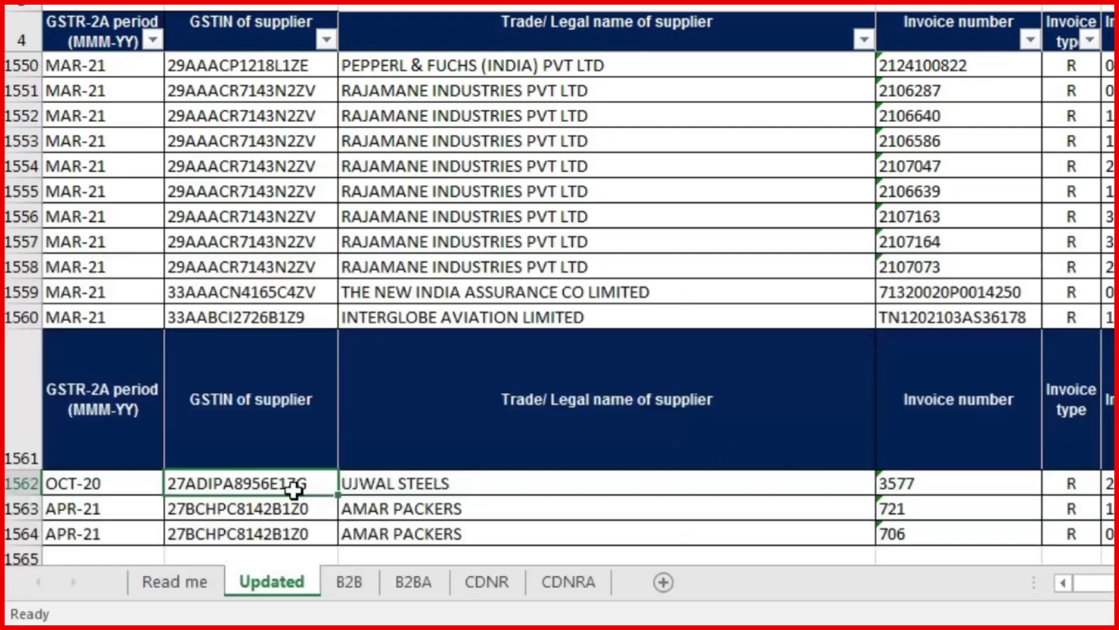
pyautogui.click(924, 491)
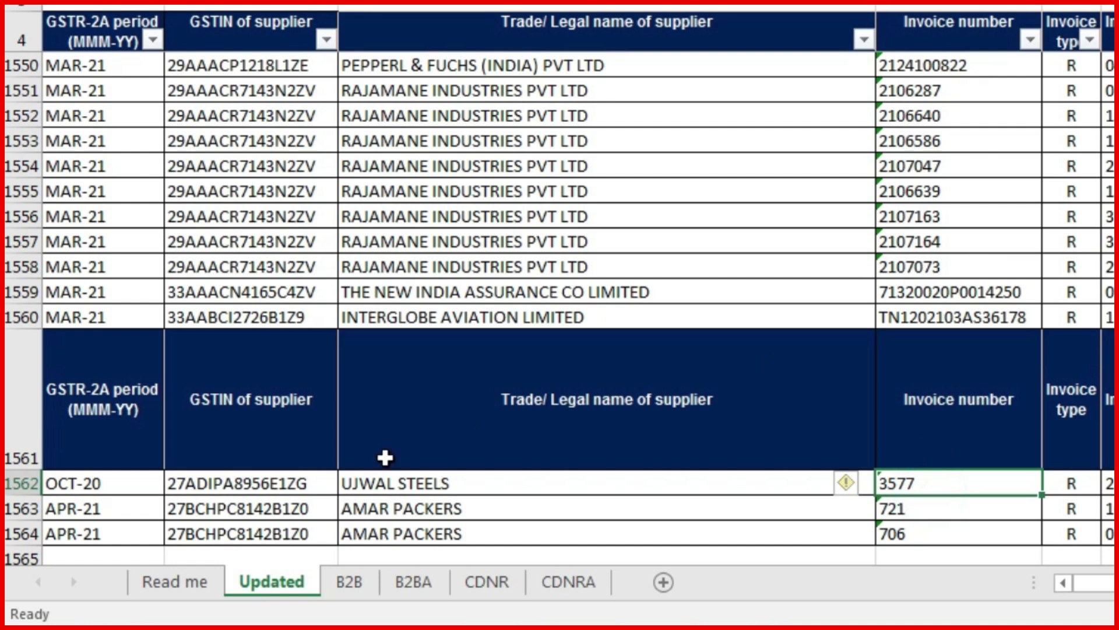
pyautogui.scroll(-1, 265, 455)
pyautogui.click(265, 455)
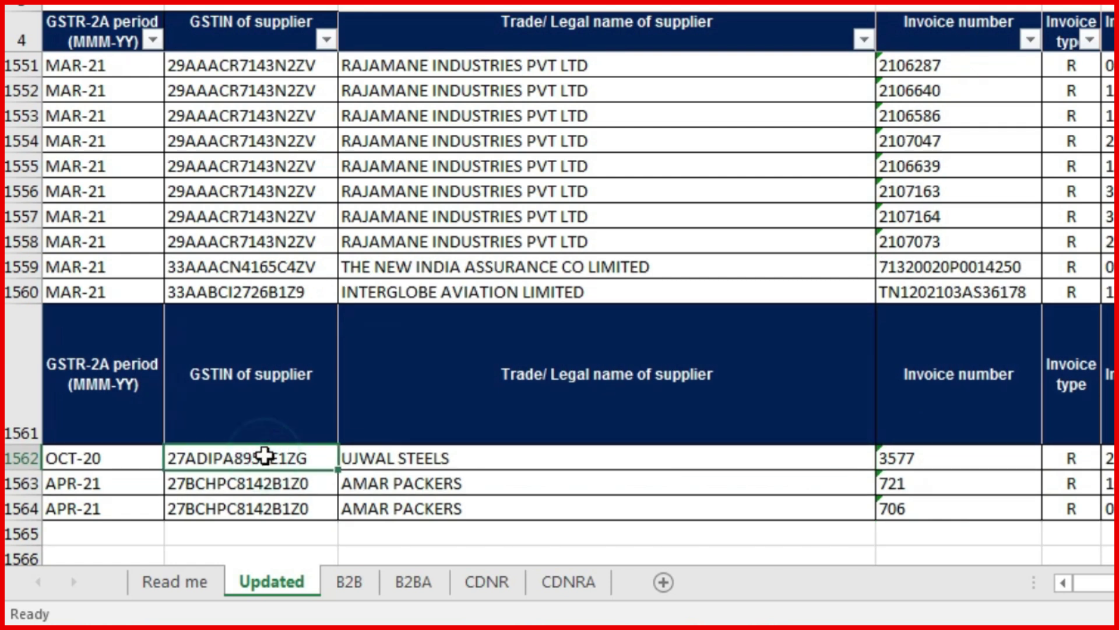
pyautogui.hotkey('ctrl', 'c')
pyautogui.click(290, 102)
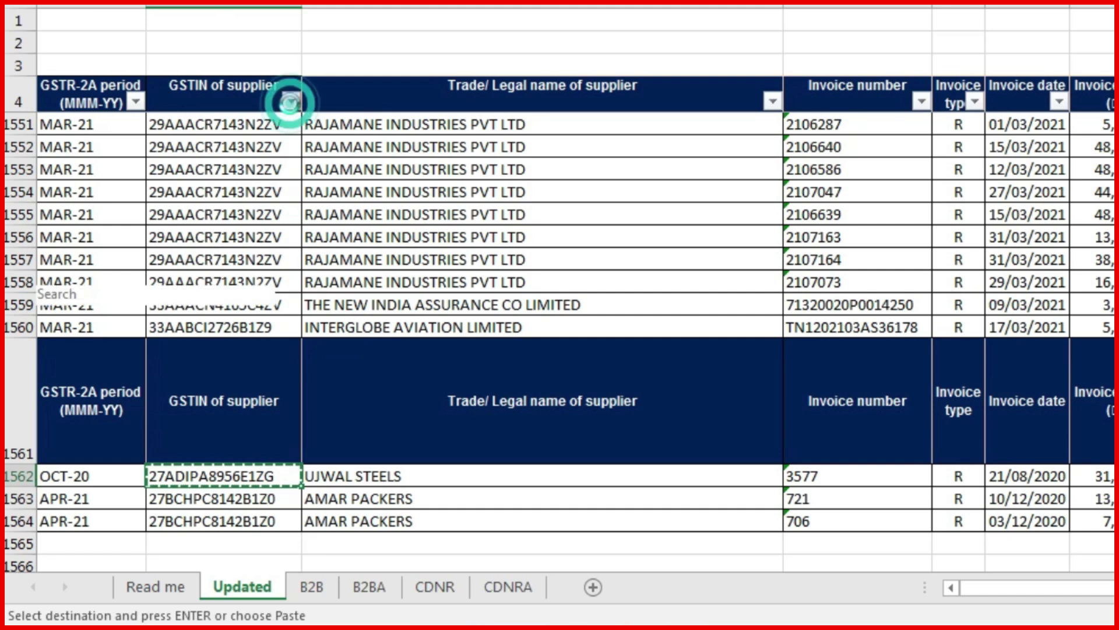
pyautogui.click(122, 293)
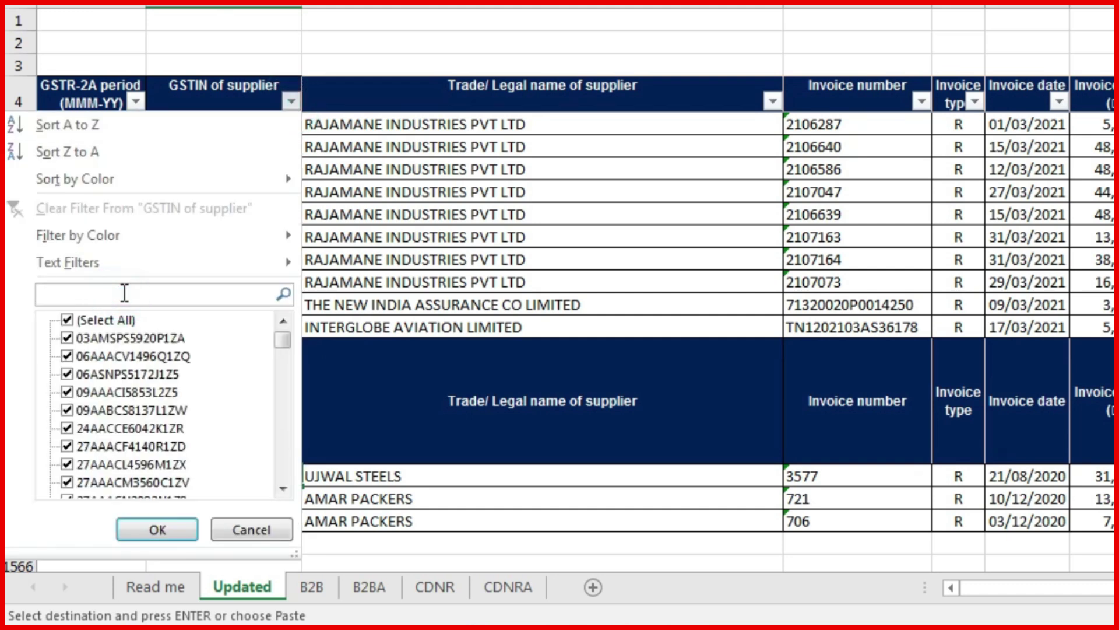
pyautogui.hotkey('ctrl', 'v')
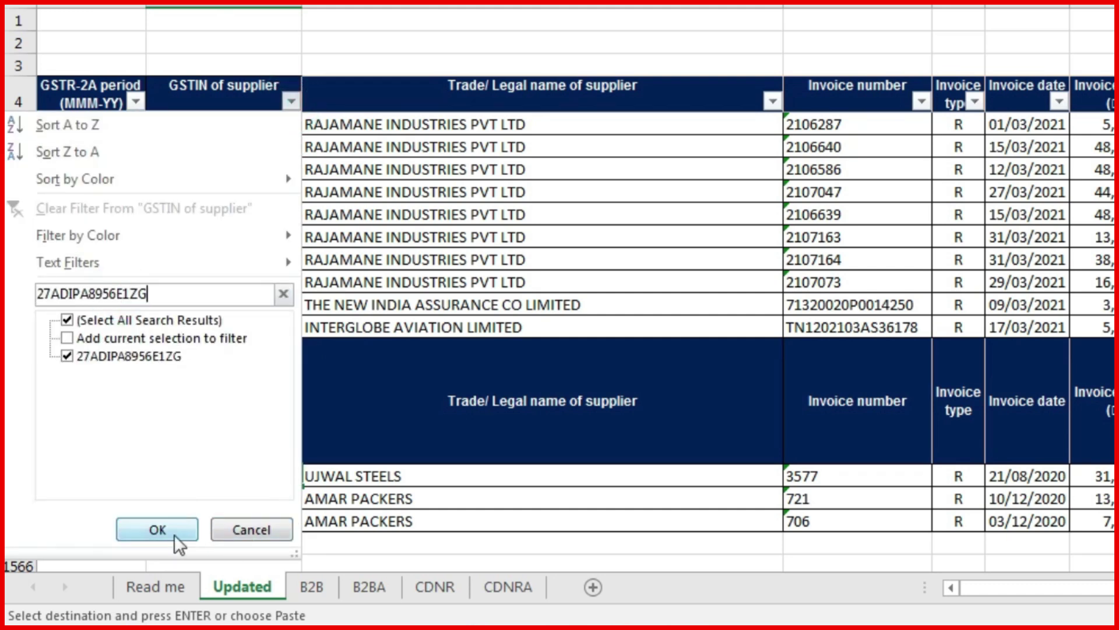
pyautogui.click(173, 530)
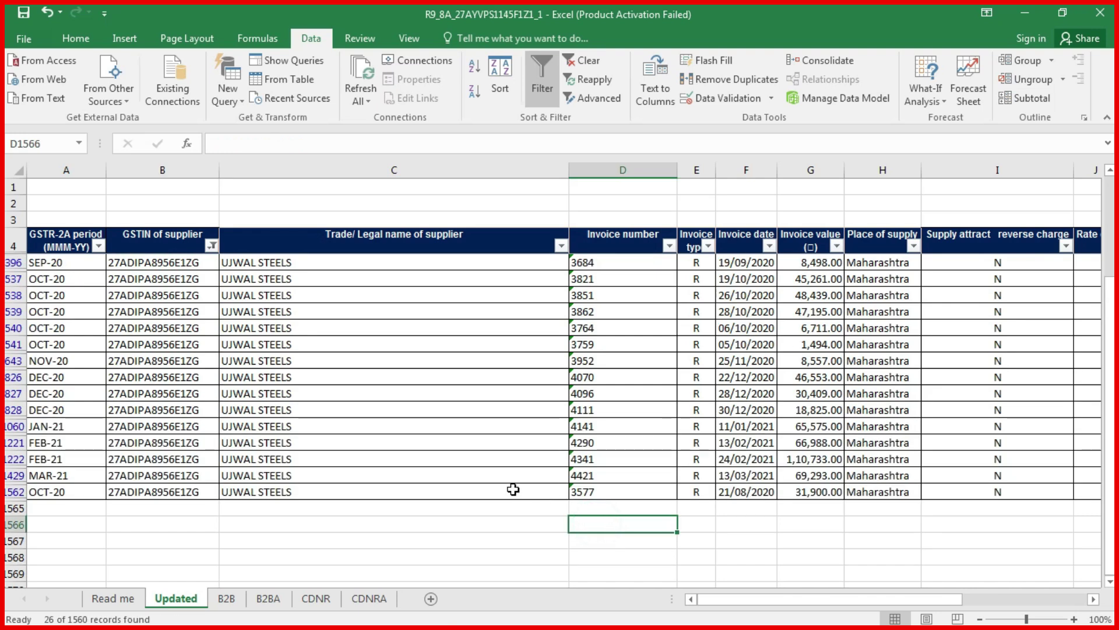
pyautogui.click(626, 494)
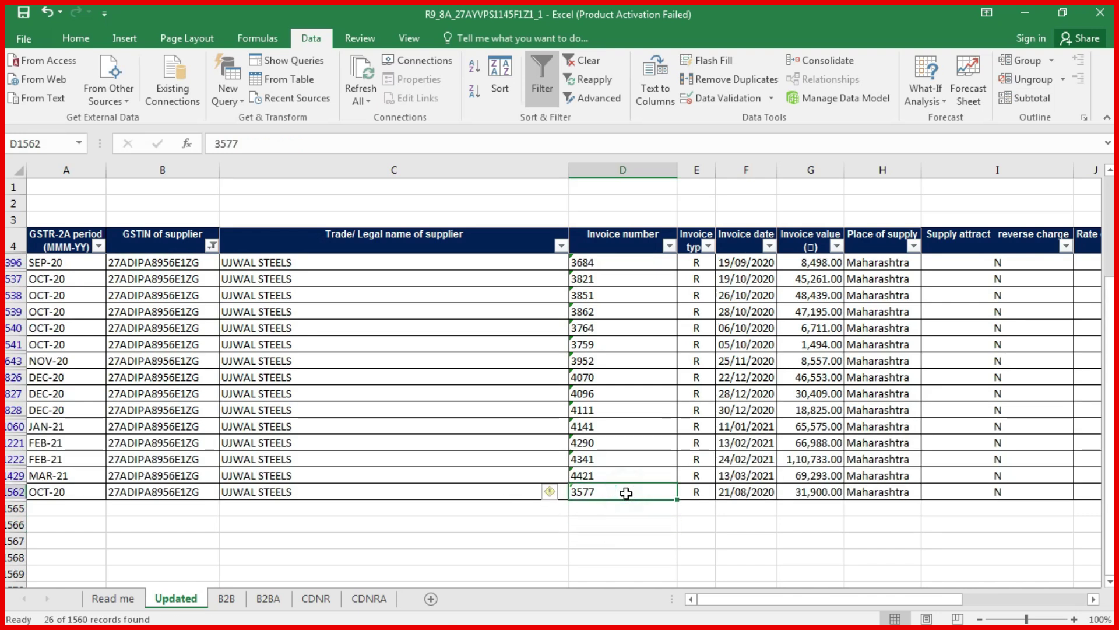
pyautogui.hotkey('ctrl', 'c')
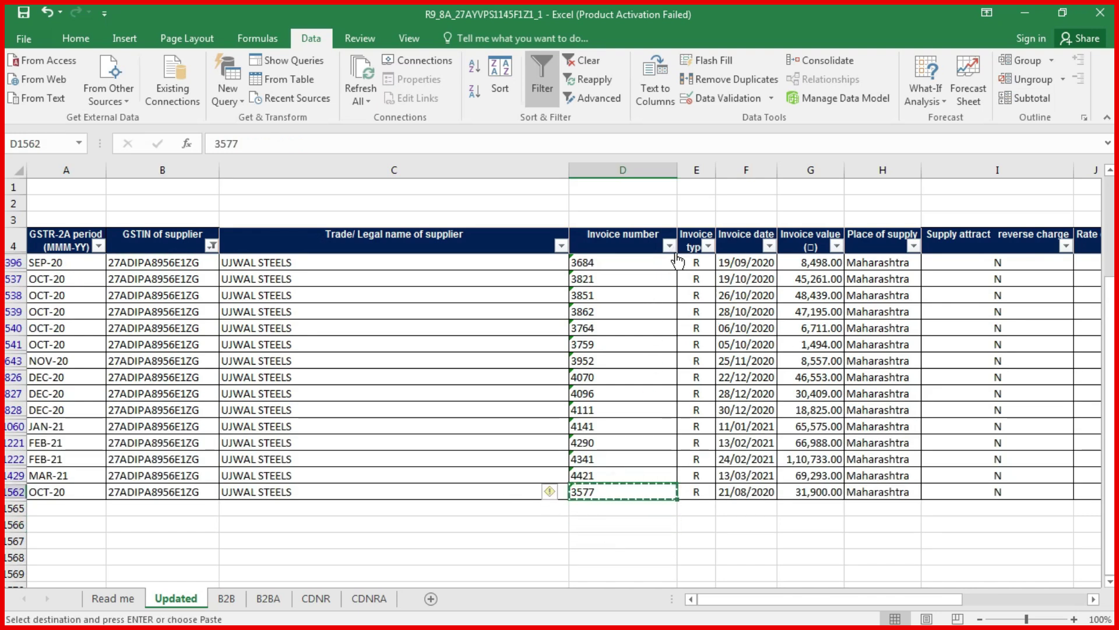
pyautogui.click(669, 245)
pyautogui.click(521, 385)
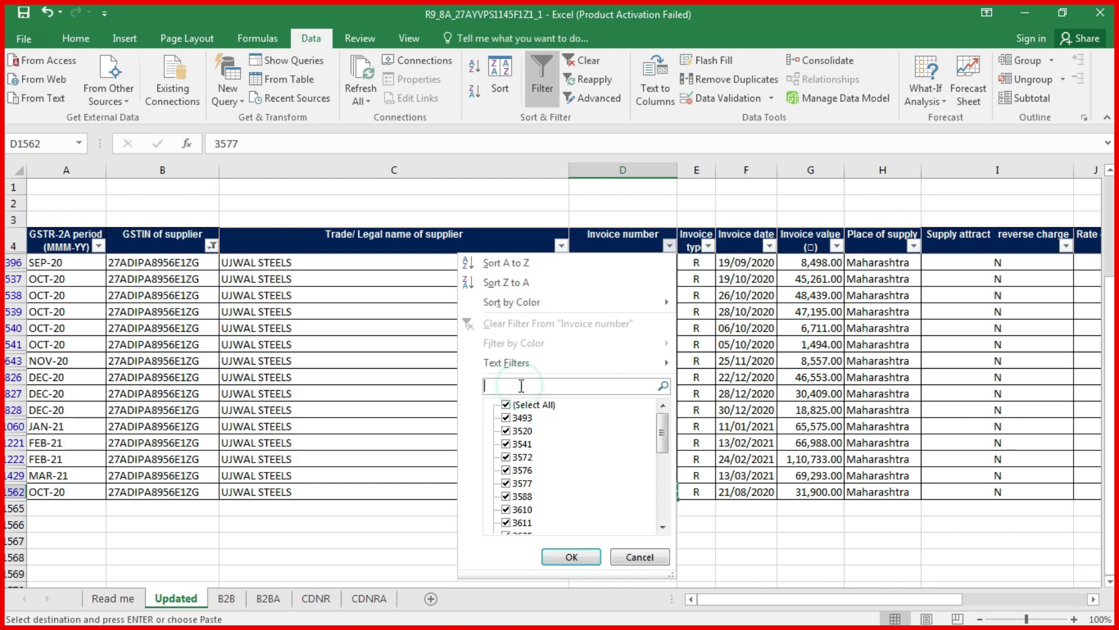
pyautogui.hotkey('ctrl', 'v')
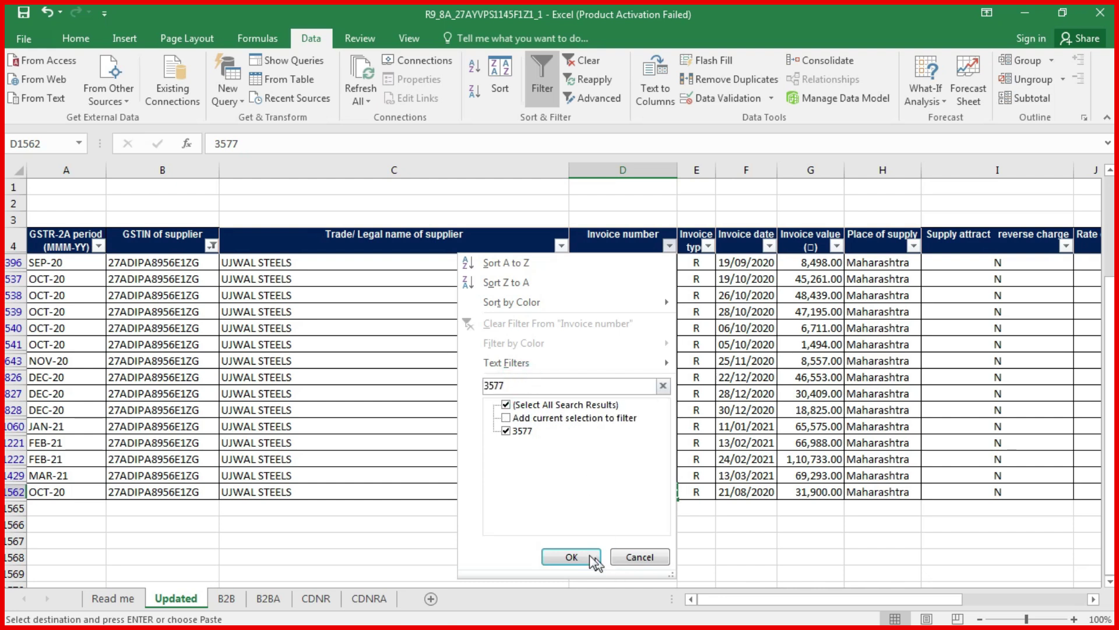
pyautogui.click(590, 559)
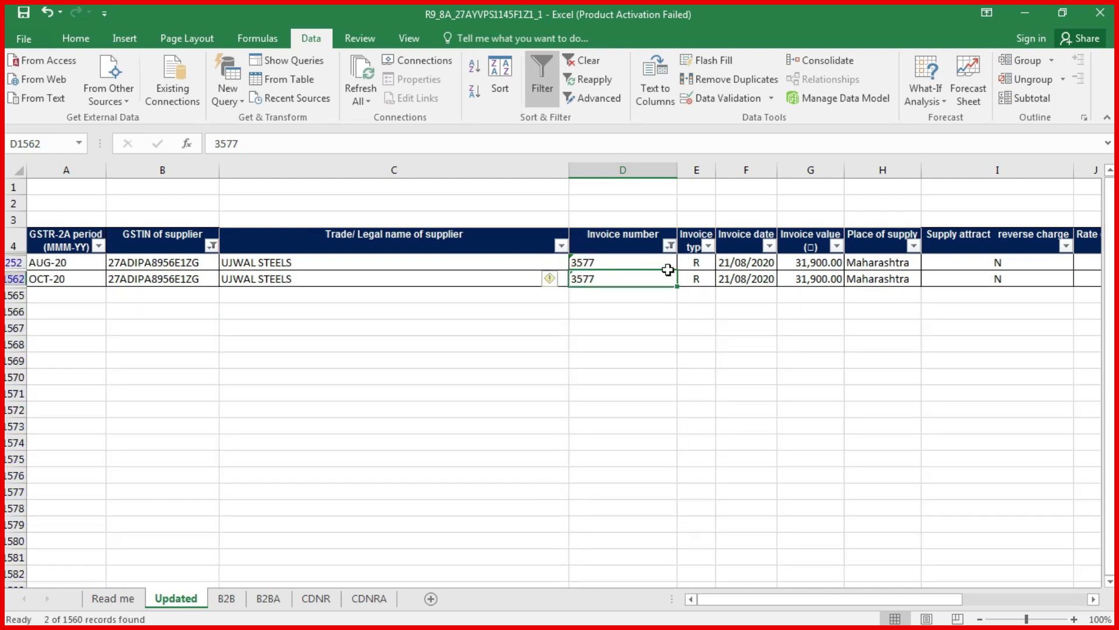
pyautogui.click(588, 264)
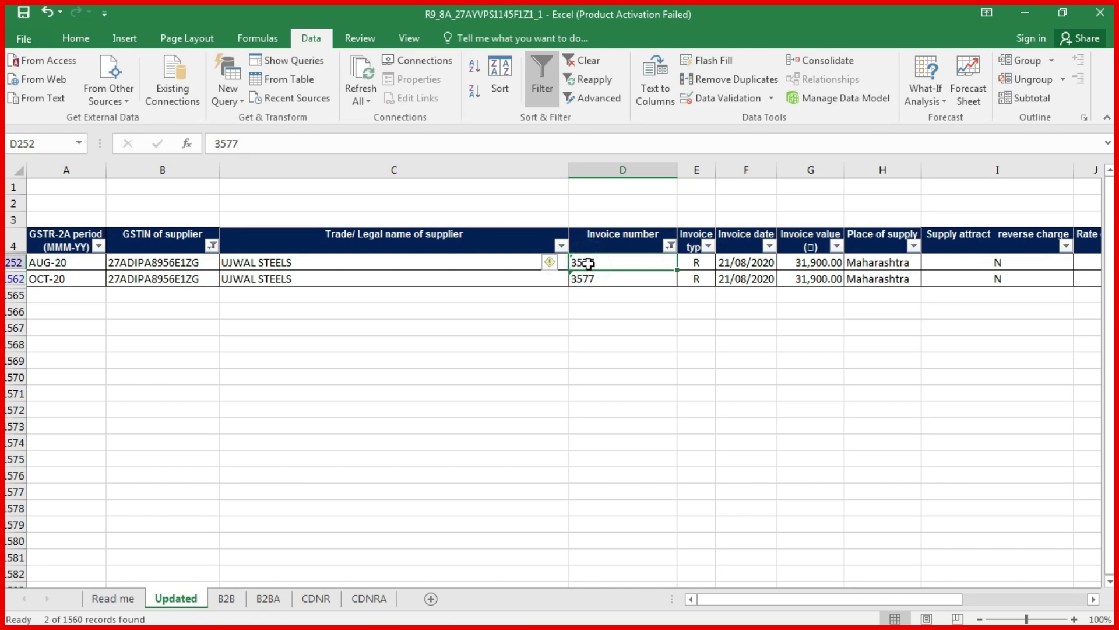
pyautogui.click(600, 282)
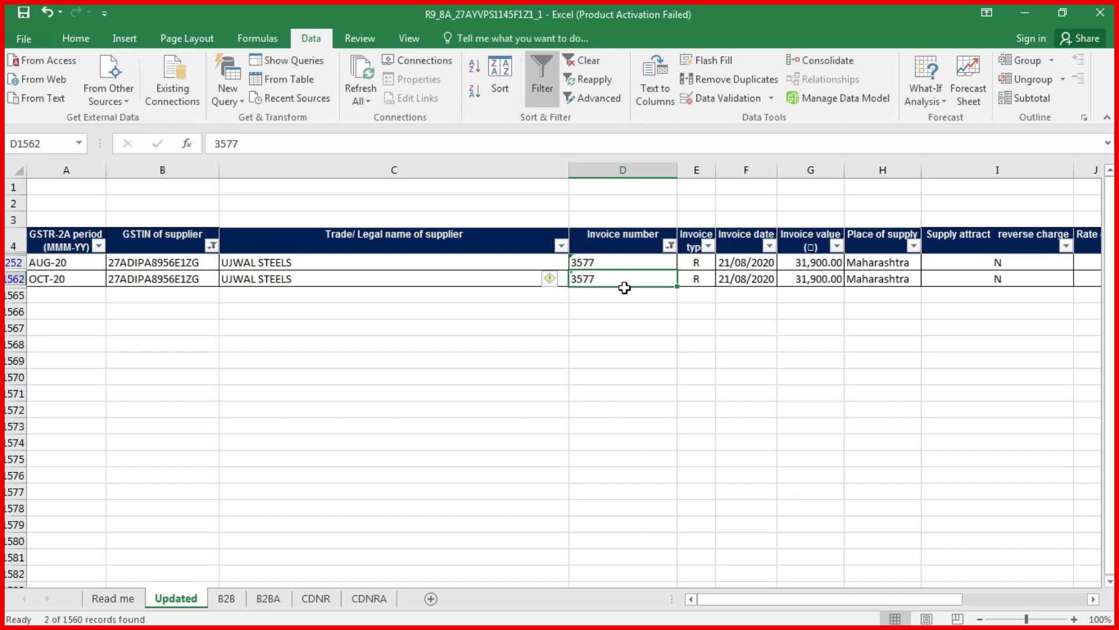
# Jump from D1562 to the ITC columns, showing 'No' with reason 'GSTIN is amended'.
pyautogui.hotkey('ctrl', 'Right')
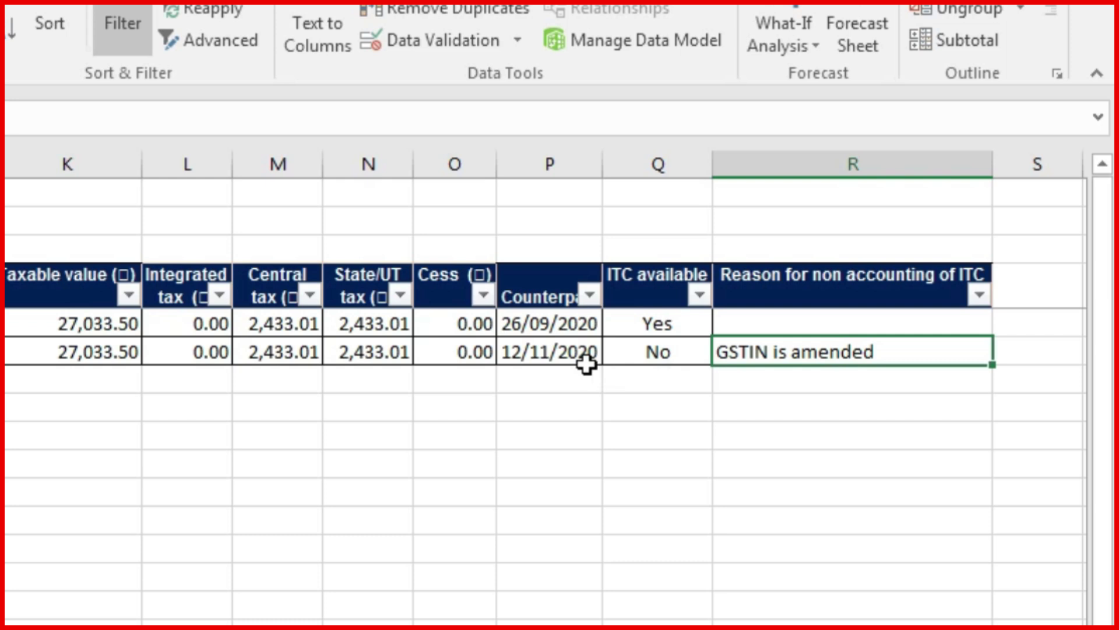
# Delete both visible invoice 3577 rows with Alt+; and Ctrl+-, then clear the filter.
pyautogui.moveTo(643, 322); pyautogui.dragTo(639, 351)
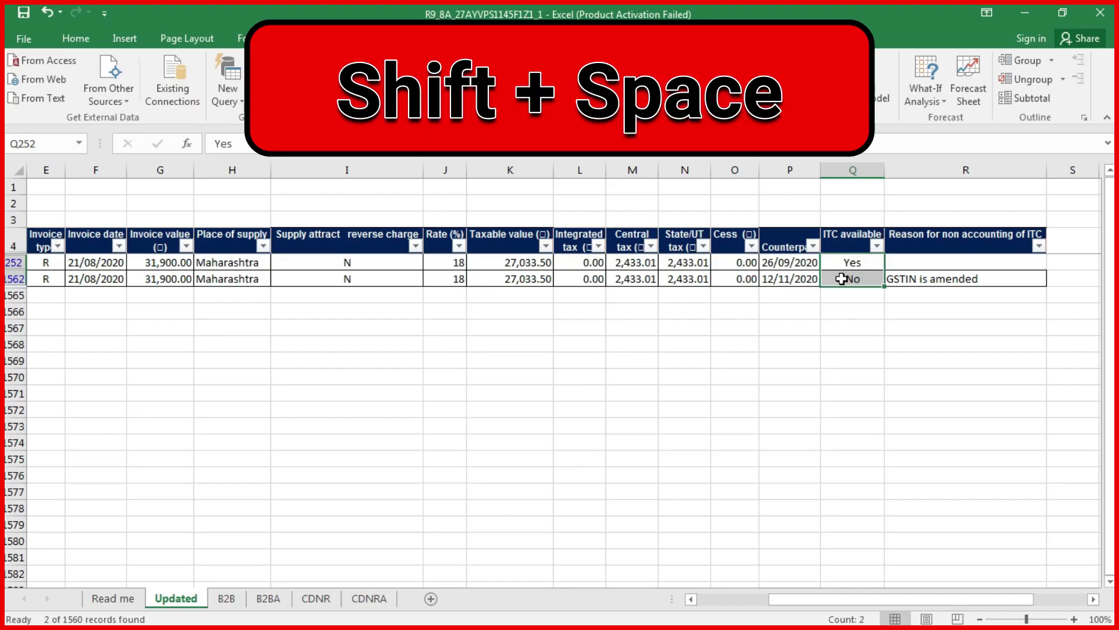
pyautogui.hotkey('shift', 'space')
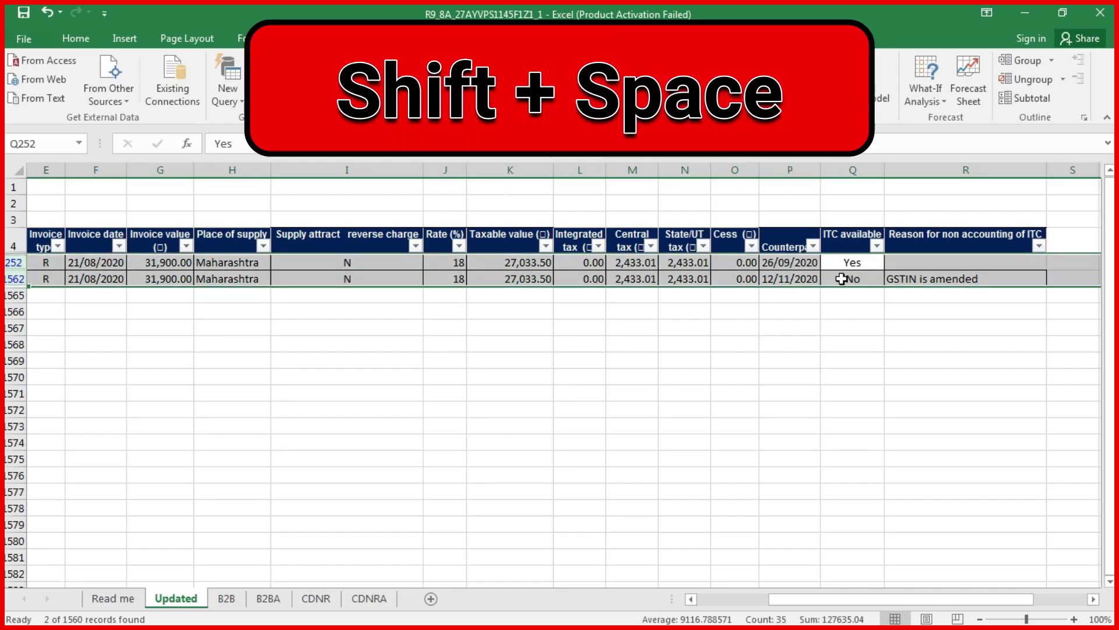
pyautogui.hotkey('alt', ';')
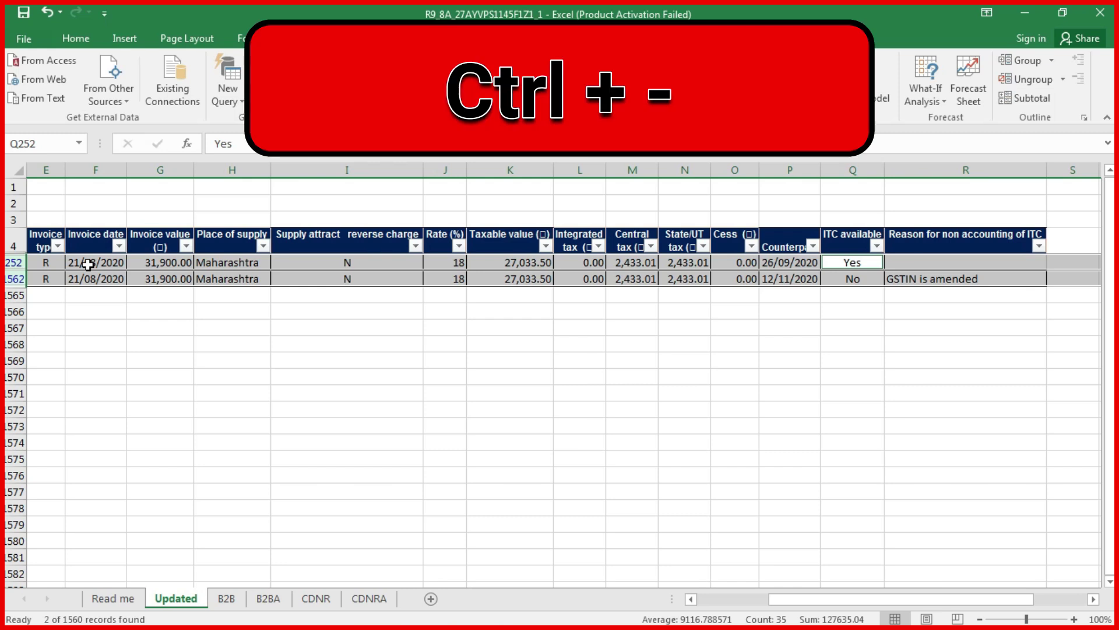
pyautogui.hotkey('ctrl', '-')
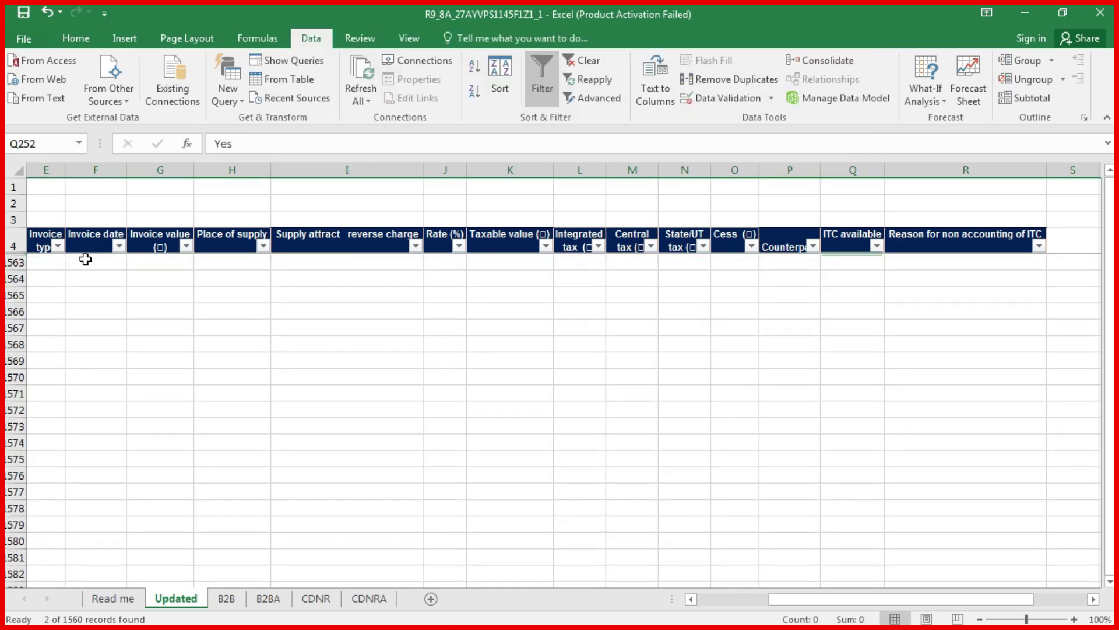
pyautogui.hscroll(-3, 192, 234)
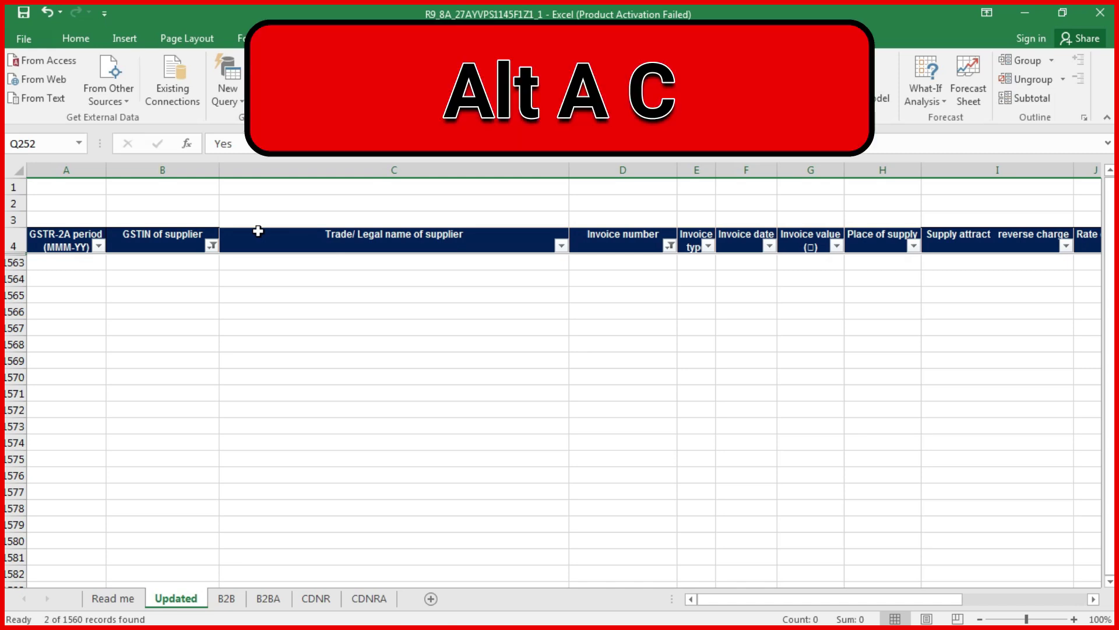
pyautogui.hotkey('alt', 'a')
pyautogui.press('c')
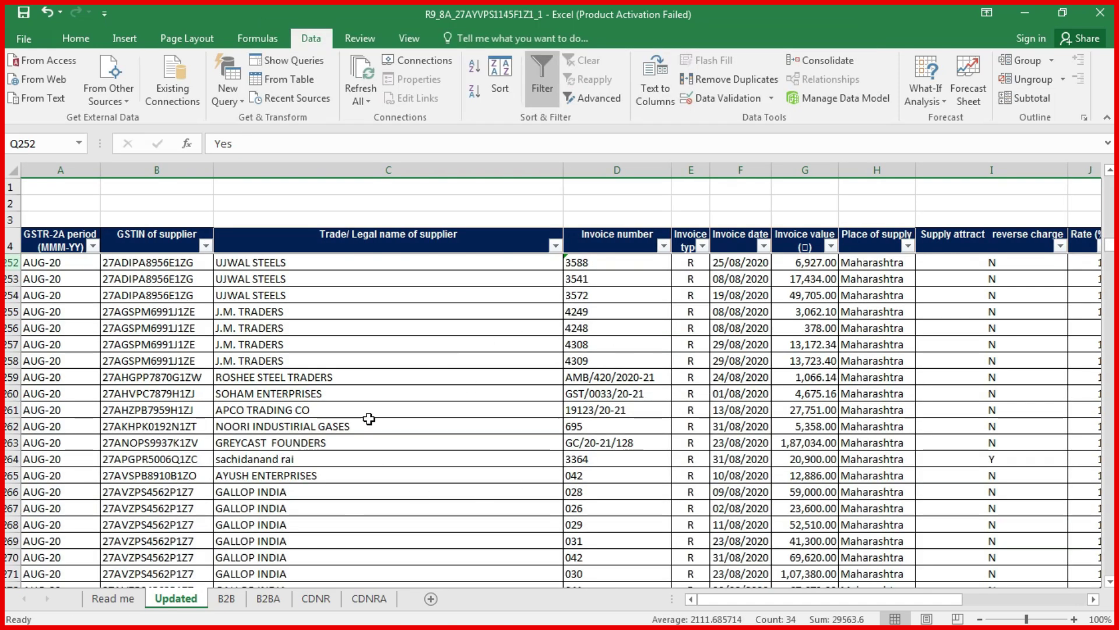
# Jump to the last data rows and copy the AMAR PACKERS GSTIN in B1561.
pyautogui.click(323, 443)
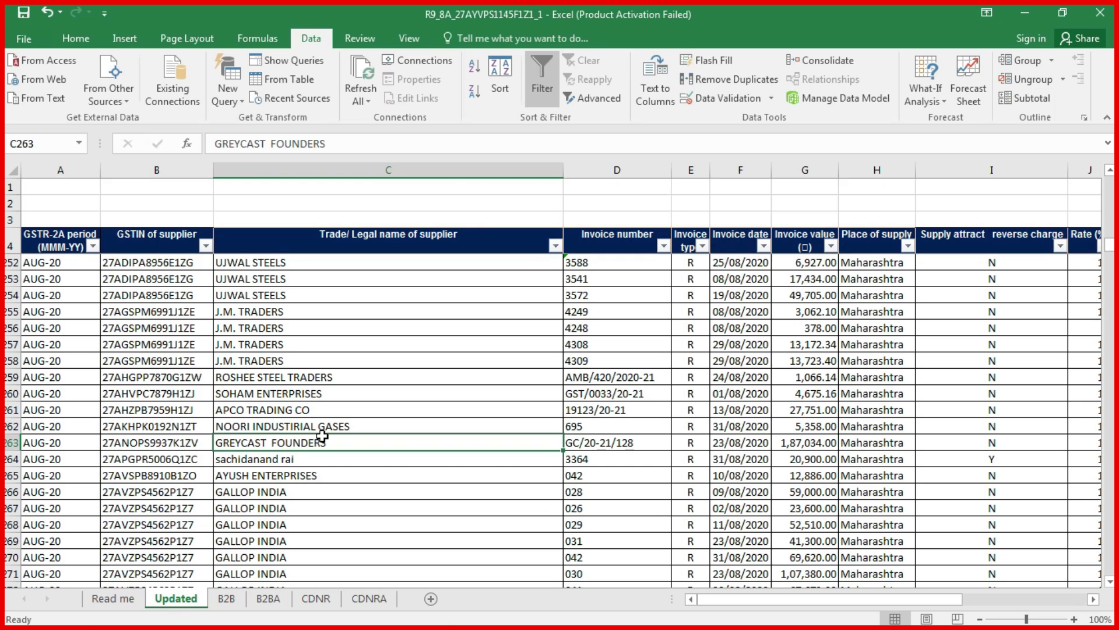
pyautogui.hotkey('ctrl', 'Down')
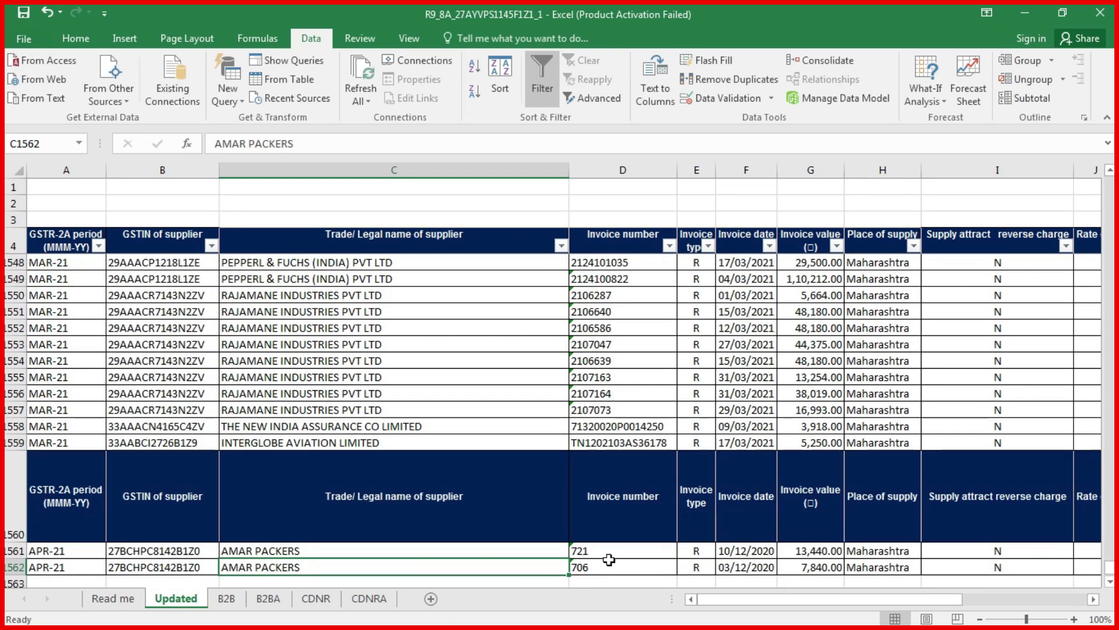
pyautogui.press('Up')
pyautogui.press('Left')
pyautogui.hotkey('ctrl', 'c')
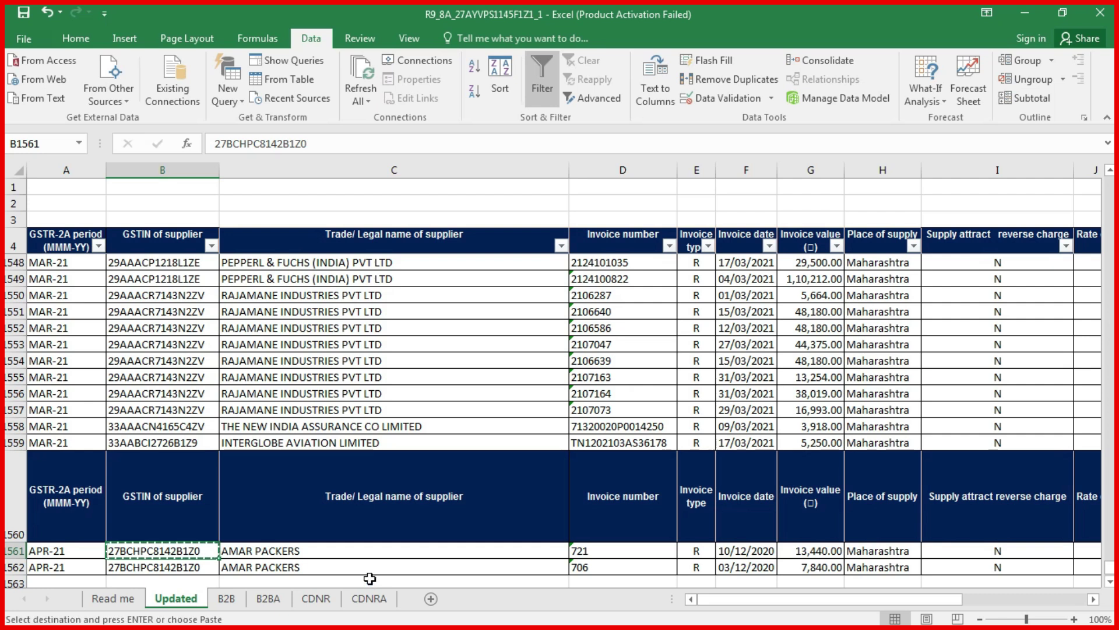
pyautogui.click(212, 246)
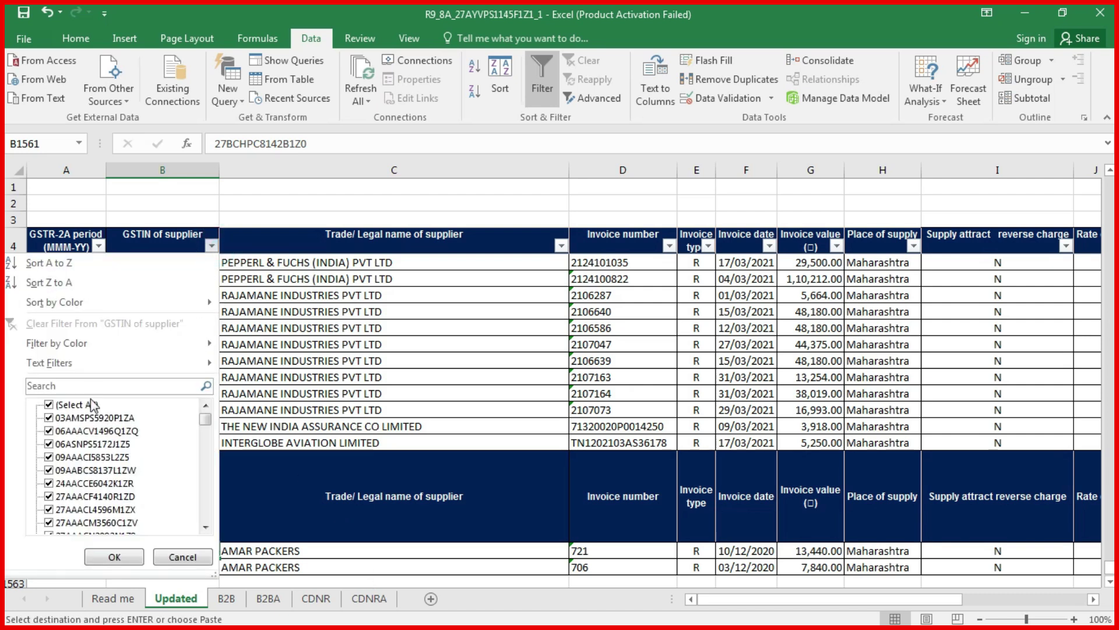
pyautogui.press('Escape')
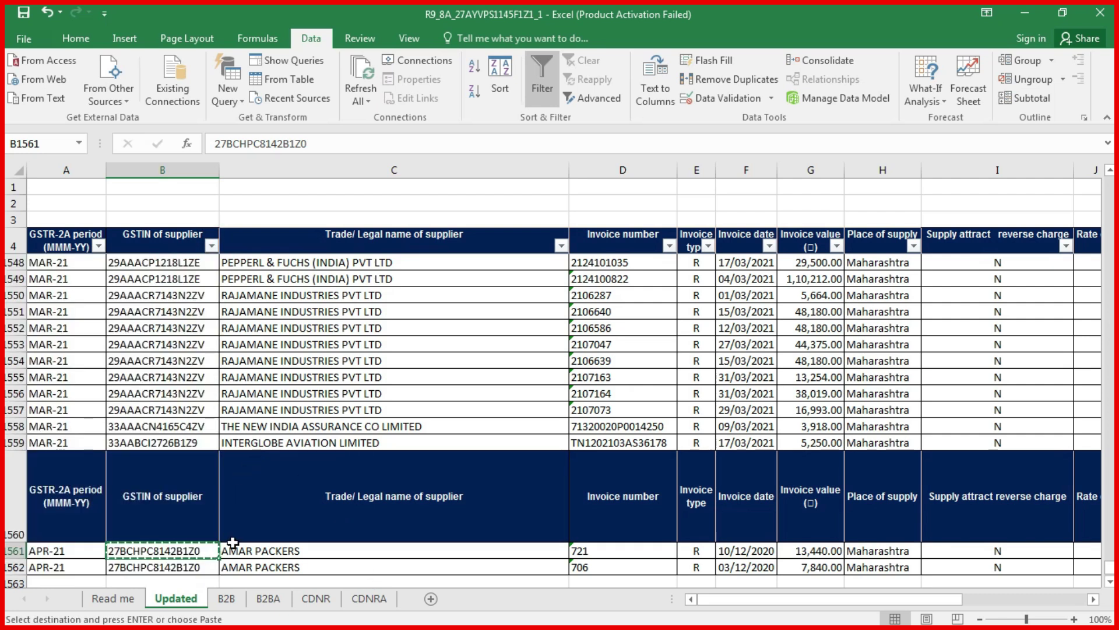
pyautogui.press('Escape')
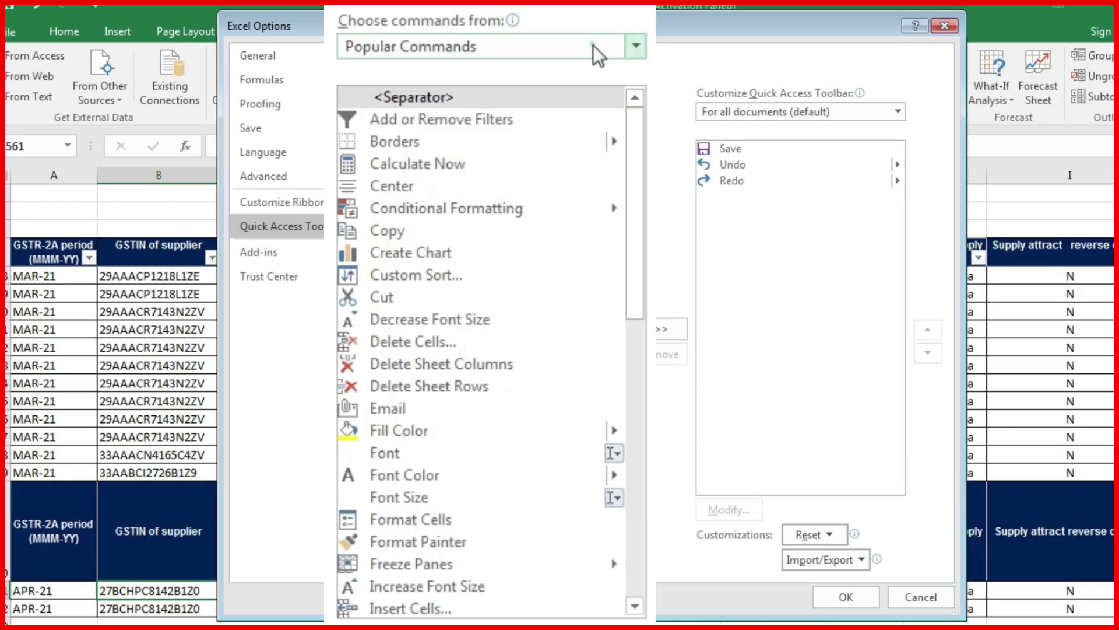
# Add AutoFilter from the All Commands list to the Quick Access Toolbar and confirm.
pyautogui.click(422, 120)
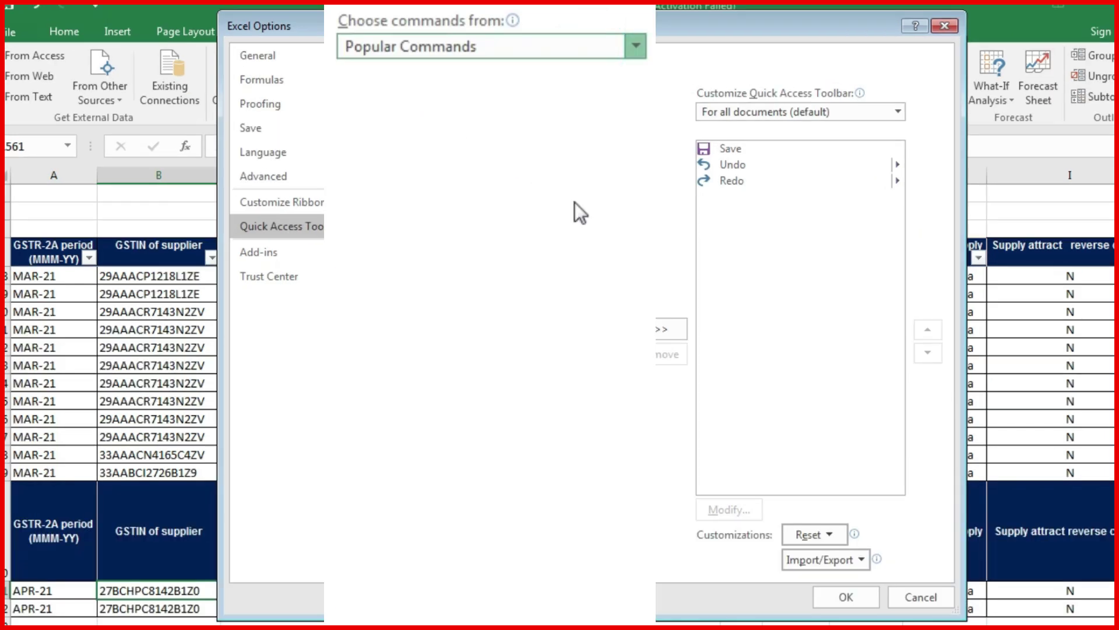
pyautogui.click(420, 364)
pyautogui.press('a')
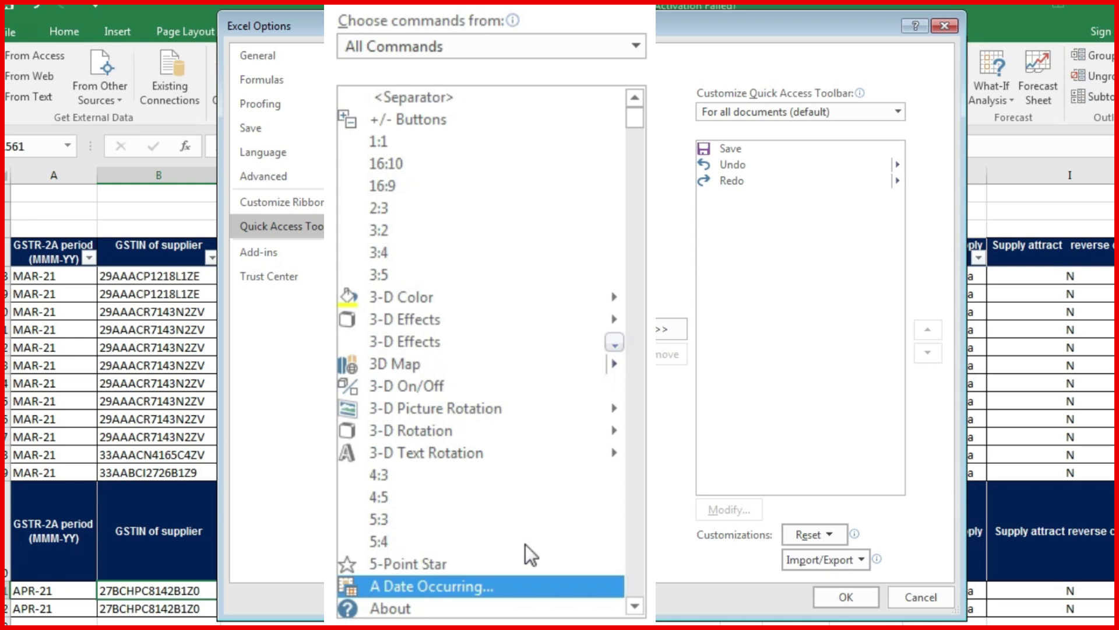
pyautogui.press('Down')
pyautogui.scroll(-10, 525, 545)
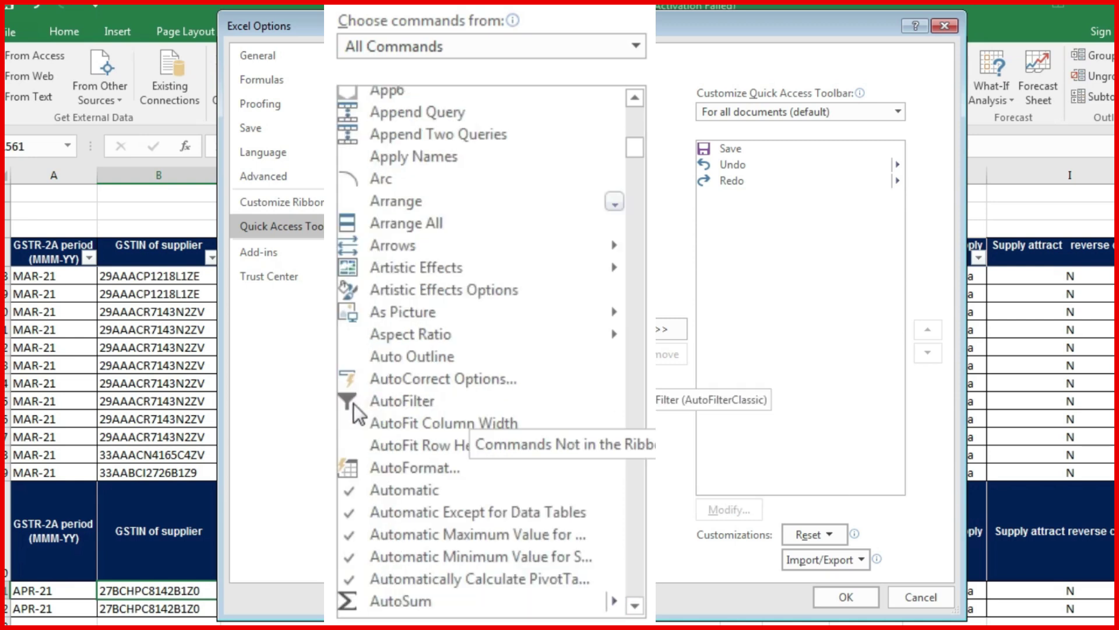
pyautogui.click(385, 409)
pyautogui.click(643, 331)
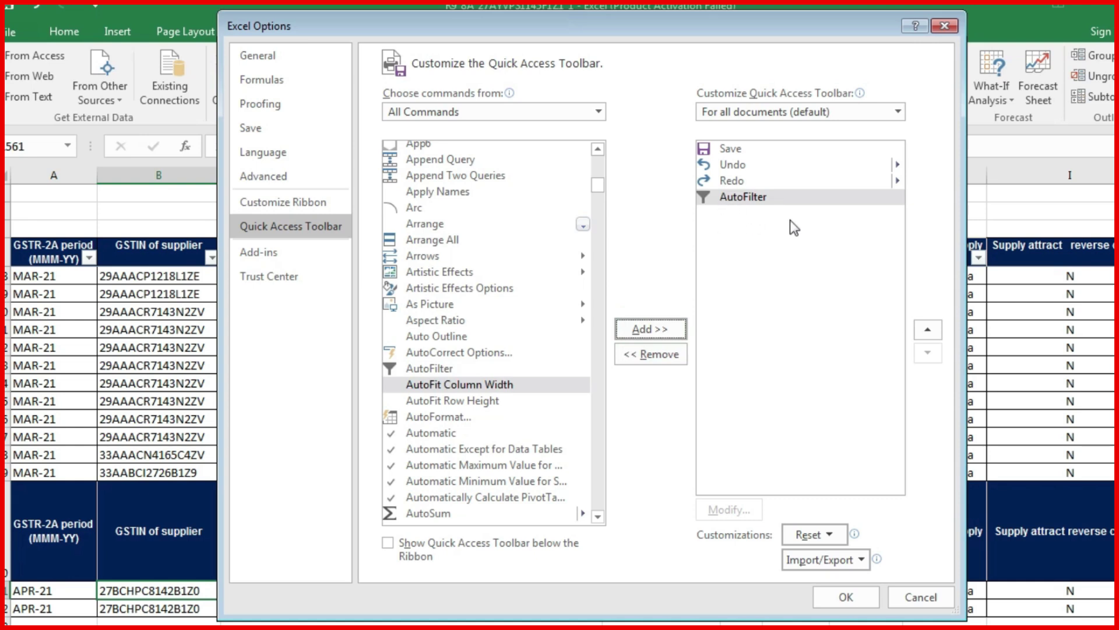
pyautogui.click(846, 597)
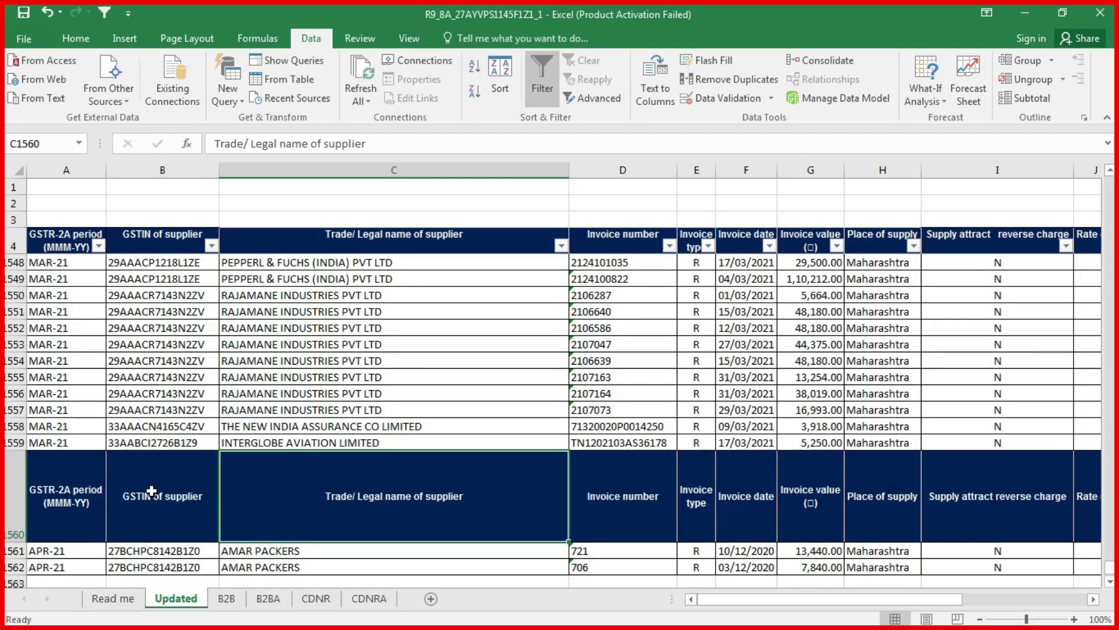
# Filter by the AMAR PACKERS GSTIN with the AutoFilter button, then clear that filter.
pyautogui.click(150, 549)
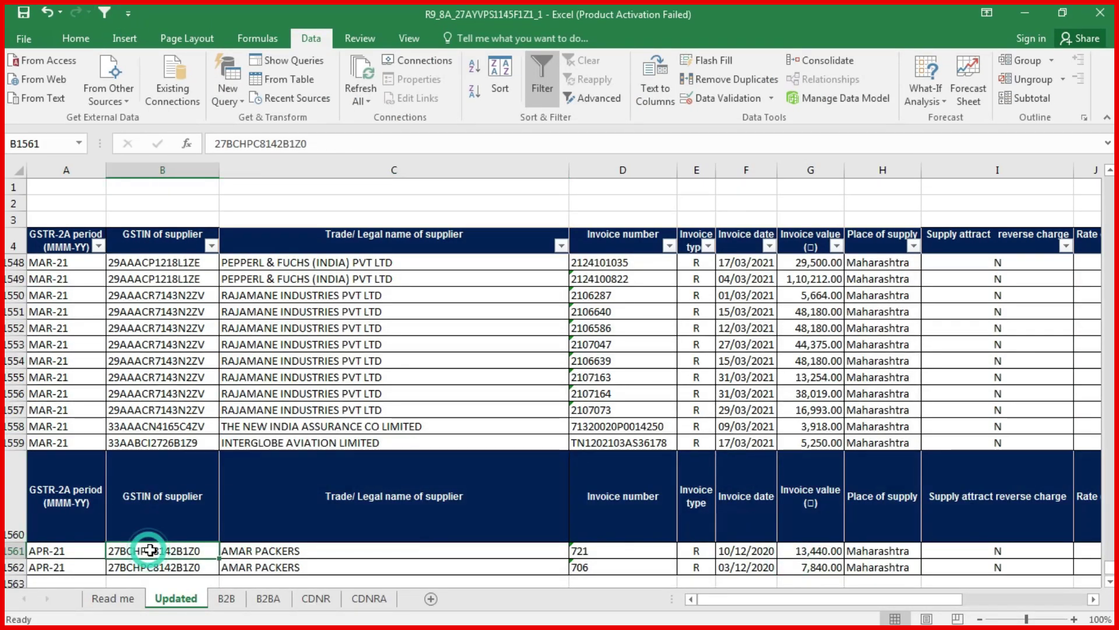
pyautogui.click(106, 13)
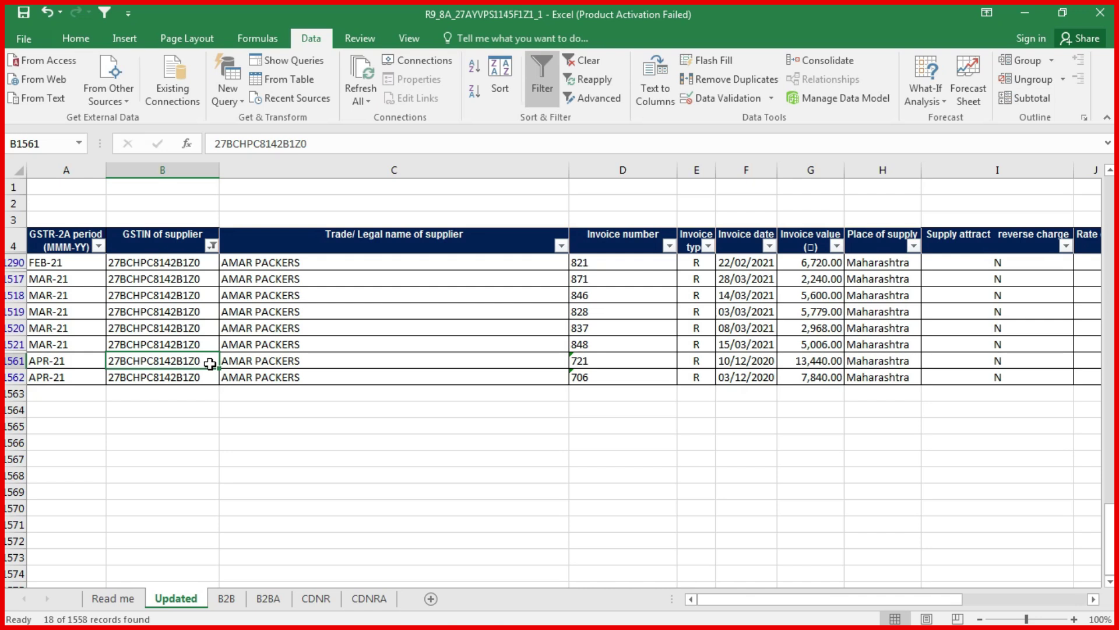
pyautogui.hotkey('alt', 'a')
pyautogui.press('c')
# Re-filter the sheet by the selected AMAR PACKERS GSTIN value, showing 18 records.
pyautogui.scroll(-7, 170, 436)
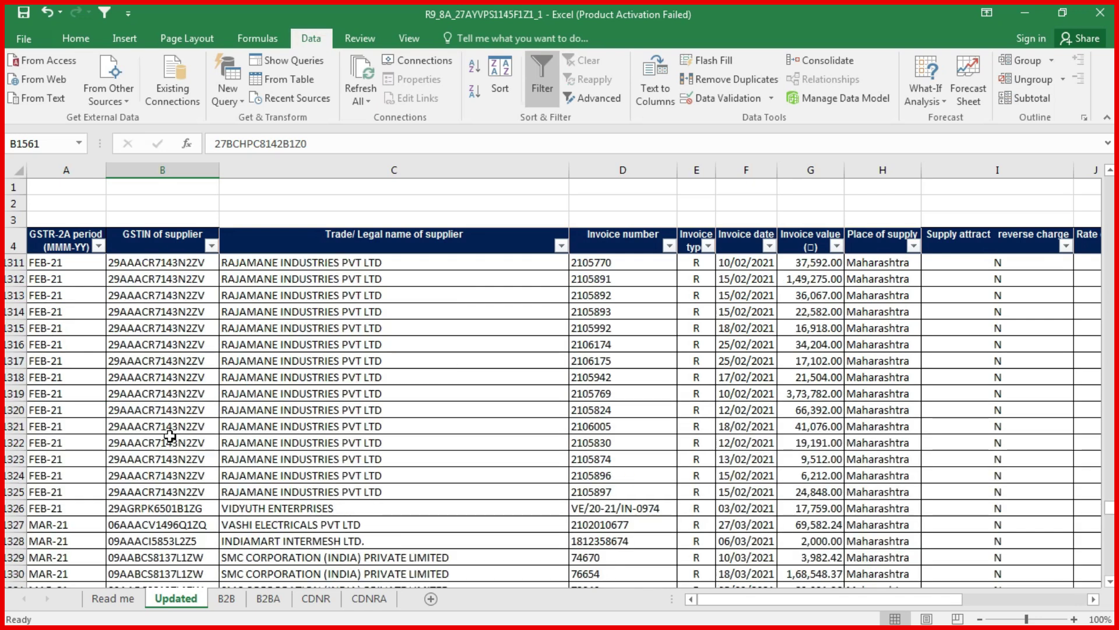
pyautogui.scroll(-20, 170, 436)
pyautogui.click(179, 452)
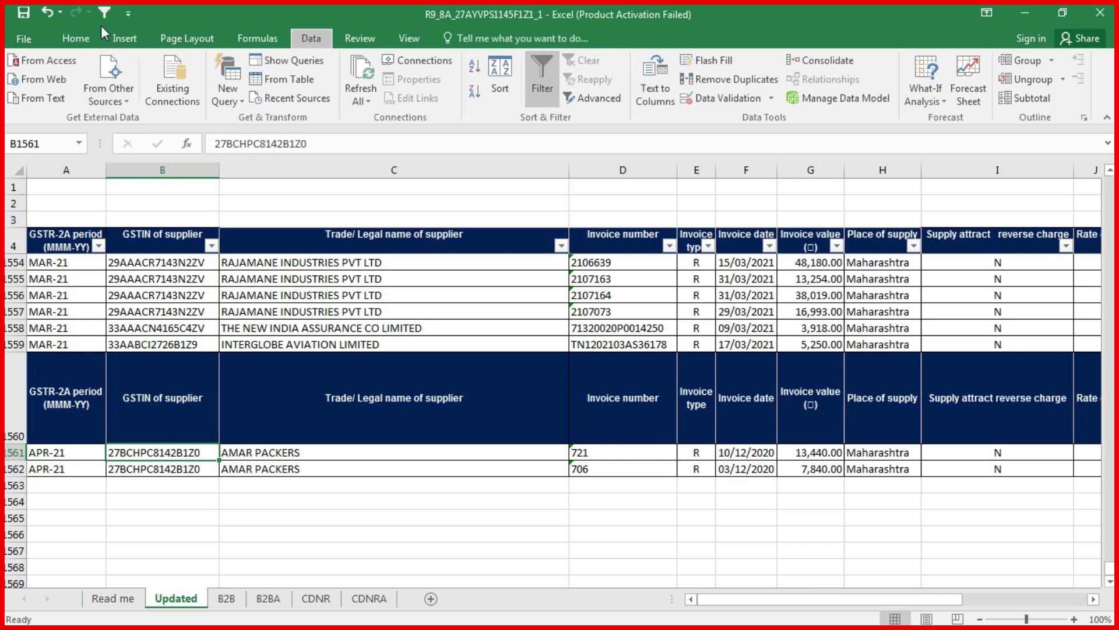
pyautogui.hotkey('shift', 'F10')
pyautogui.press('e')
pyautogui.press('v')
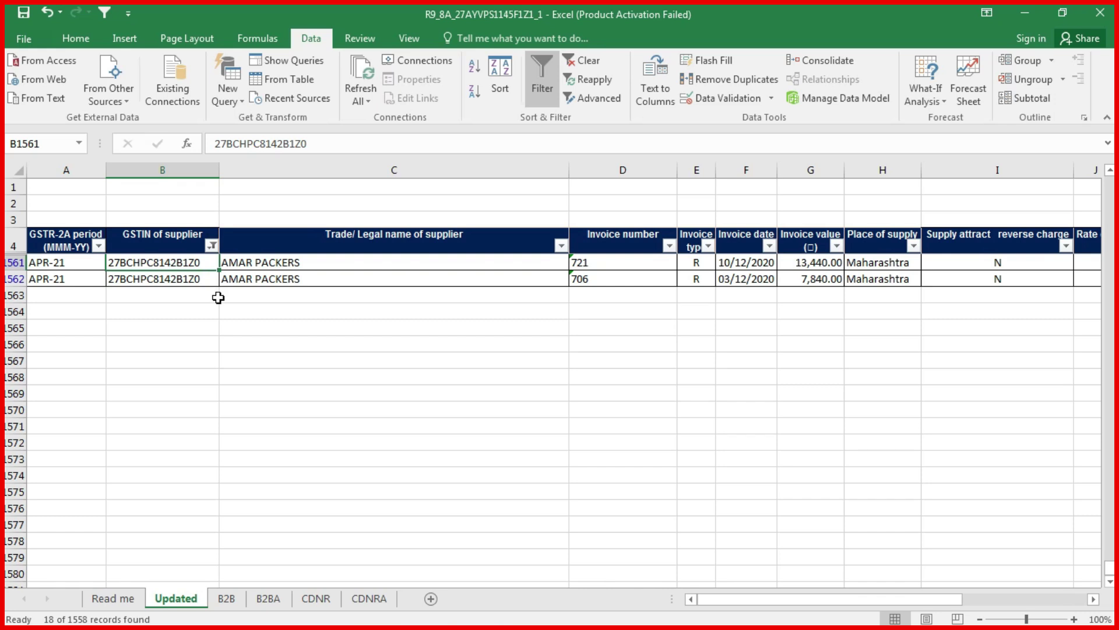
pyautogui.scroll(3, 218, 298)
# Filter invoice numbers to 706 and compare the two entries' ITC available values.
pyautogui.click(594, 427)
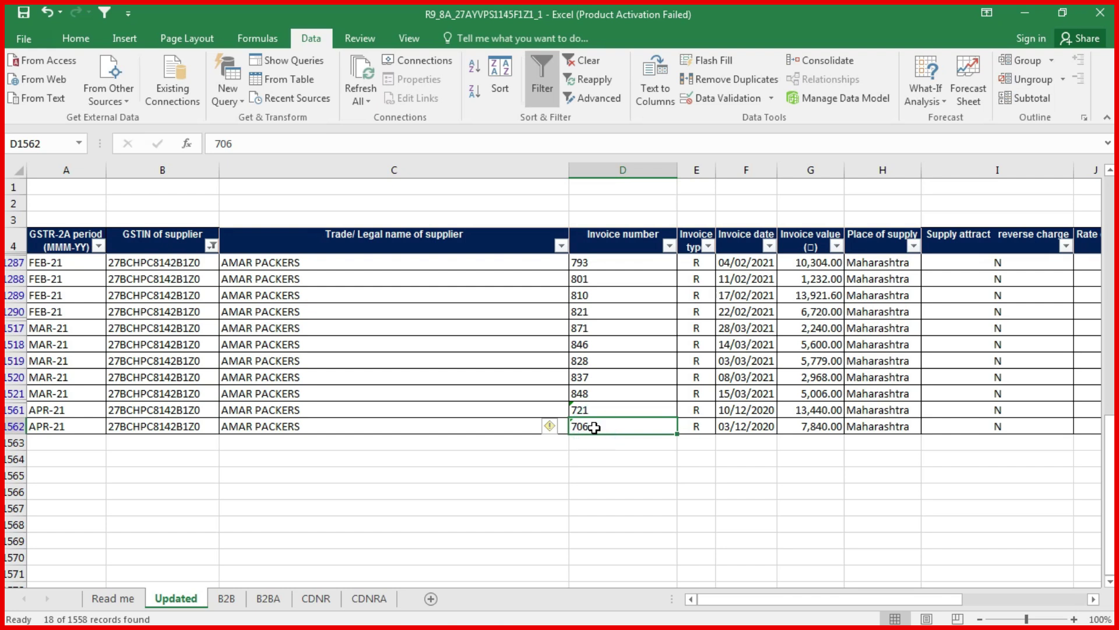
pyautogui.click(611, 264)
pyautogui.click(613, 282)
pyautogui.hotkey('ctrl', 'Right')
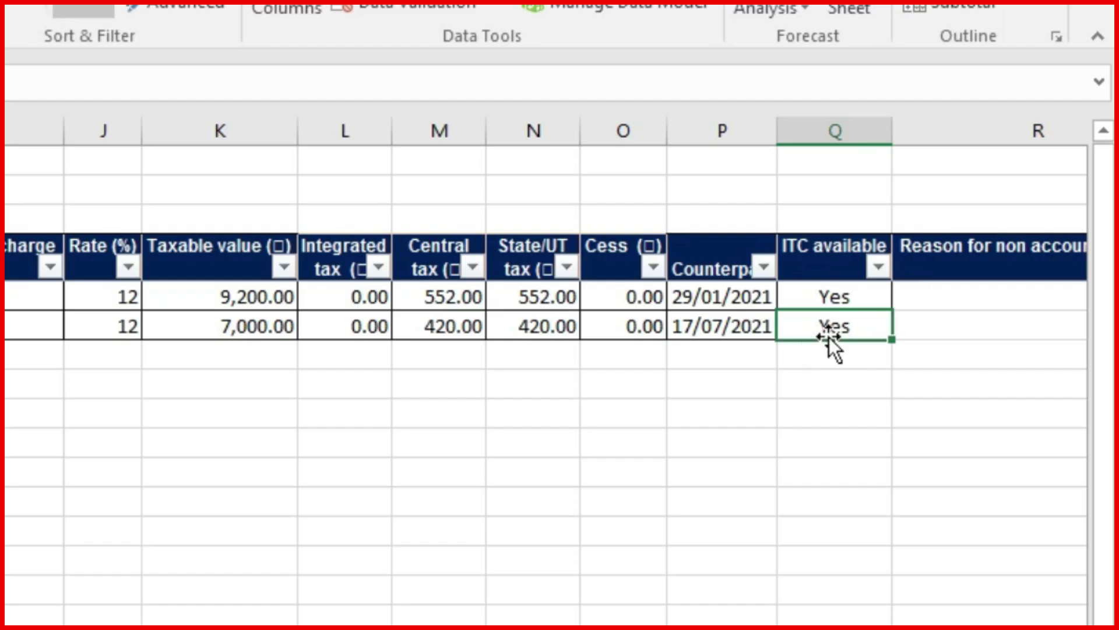
pyautogui.click(958, 277)
# Delete the duplicate invoice 706 row 940 and start clearing the filter.
pyautogui.click(817, 298)
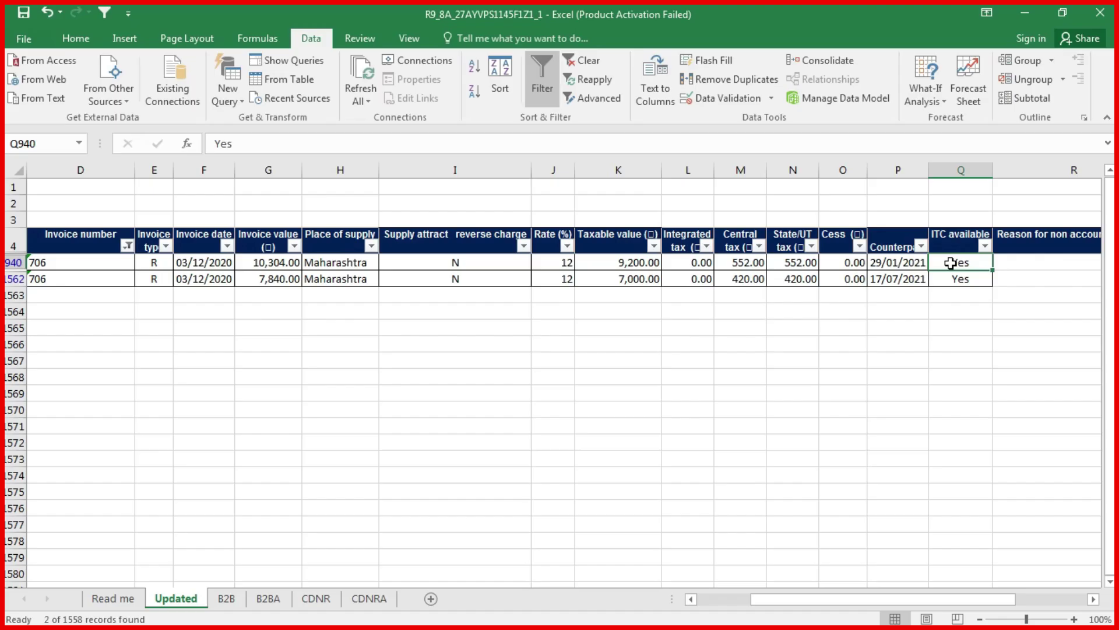
pyautogui.hotkey('shift', 'space')
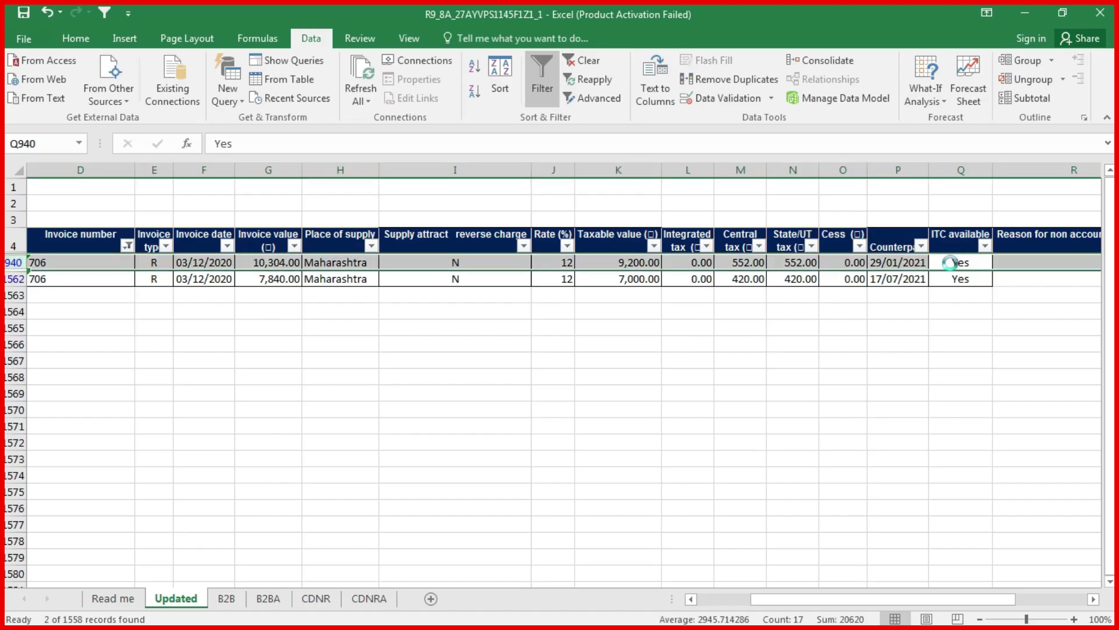
pyautogui.hotkey('ctrl', '-')
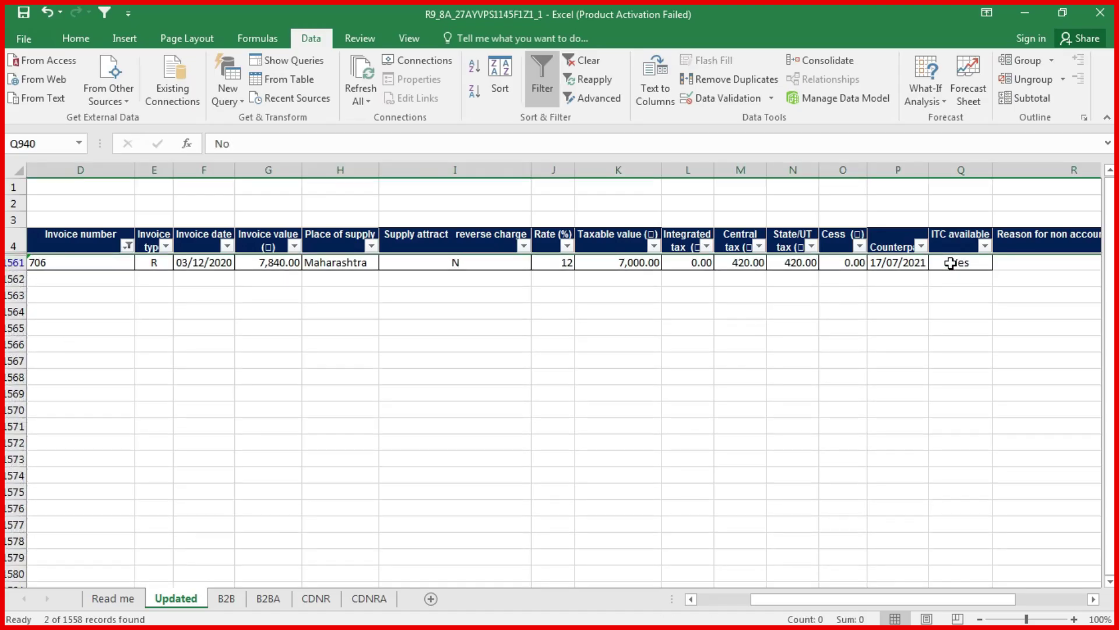
pyautogui.hotkey('alt', 'a')
# Filter to the AMAR PACKERS GSTIN and invoice number 721.
pyautogui.press('c')
pyautogui.click(601, 533)
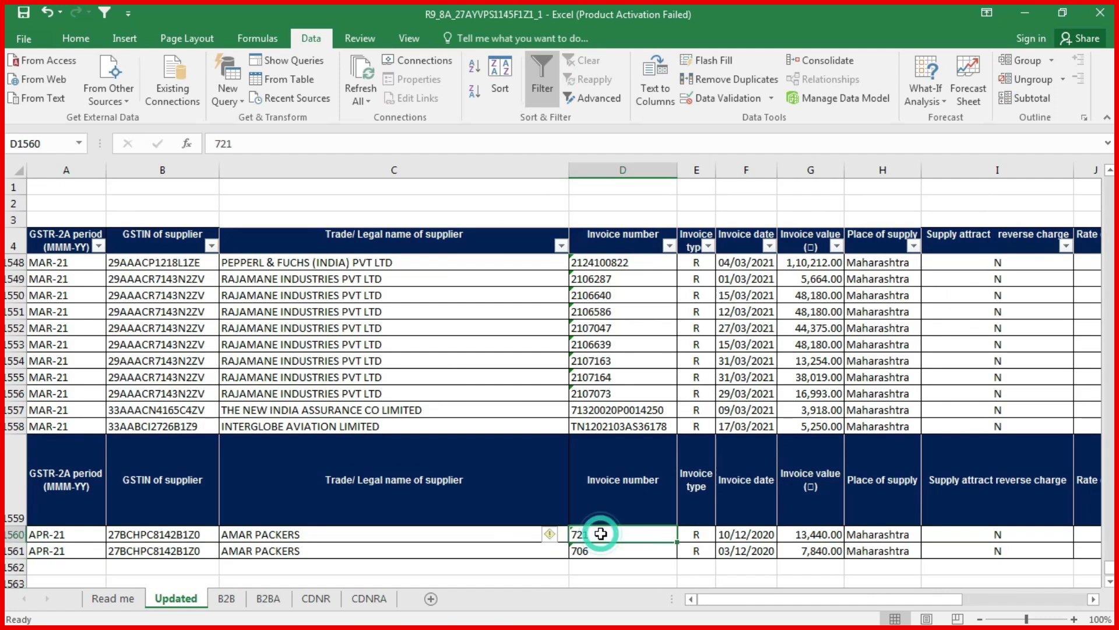
pyautogui.click(150, 535)
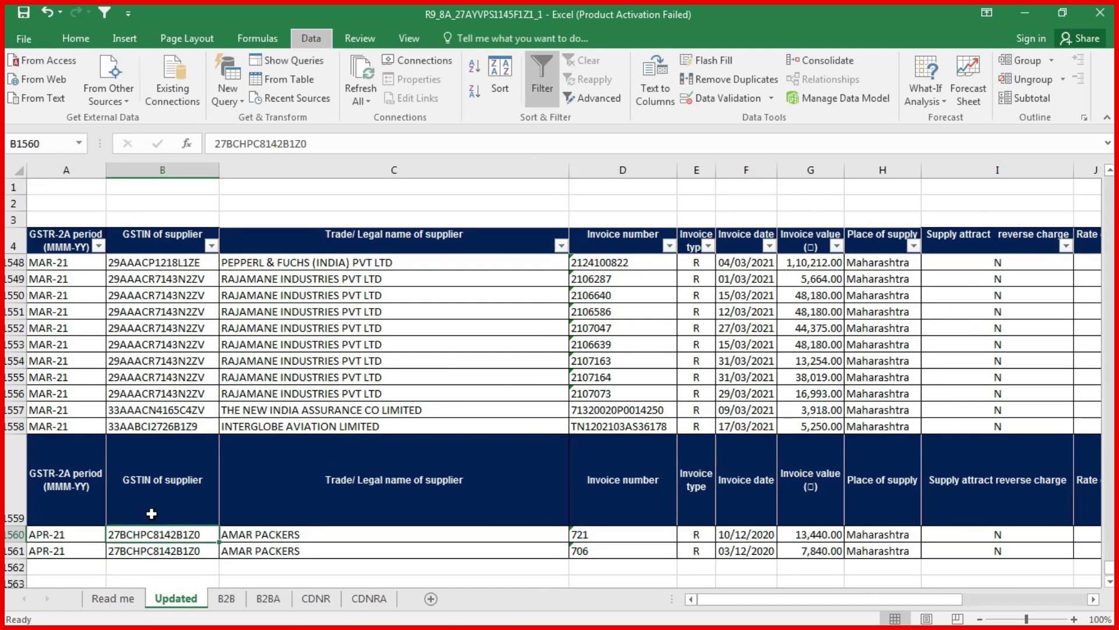
pyautogui.hotkey('alt', '4')
pyautogui.click(606, 328)
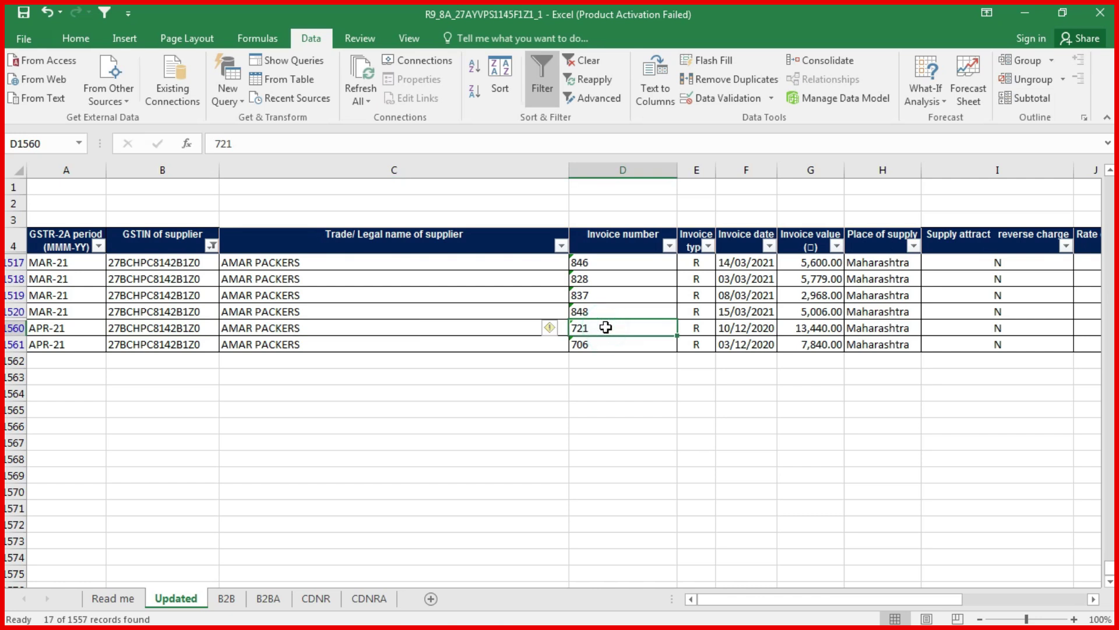
pyautogui.hotkey('alt', '4')
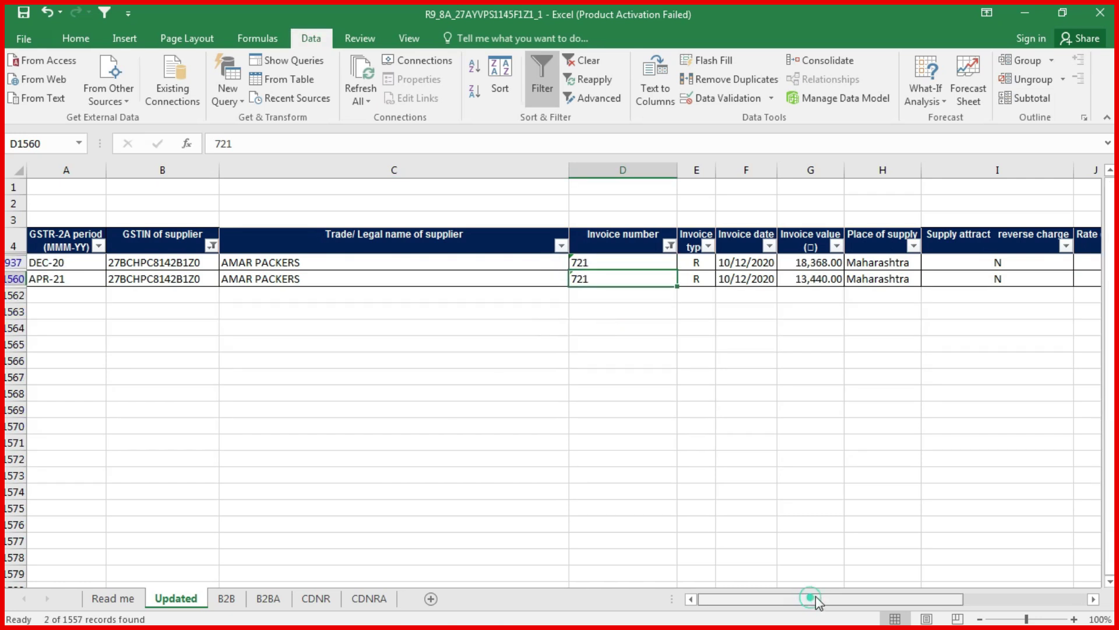
# Delete the DEC-20 duplicate row 937 of invoice 721 and clear the filters.
pyautogui.moveTo(816, 600); pyautogui.dragTo(943, 601)
pyautogui.click(681, 279)
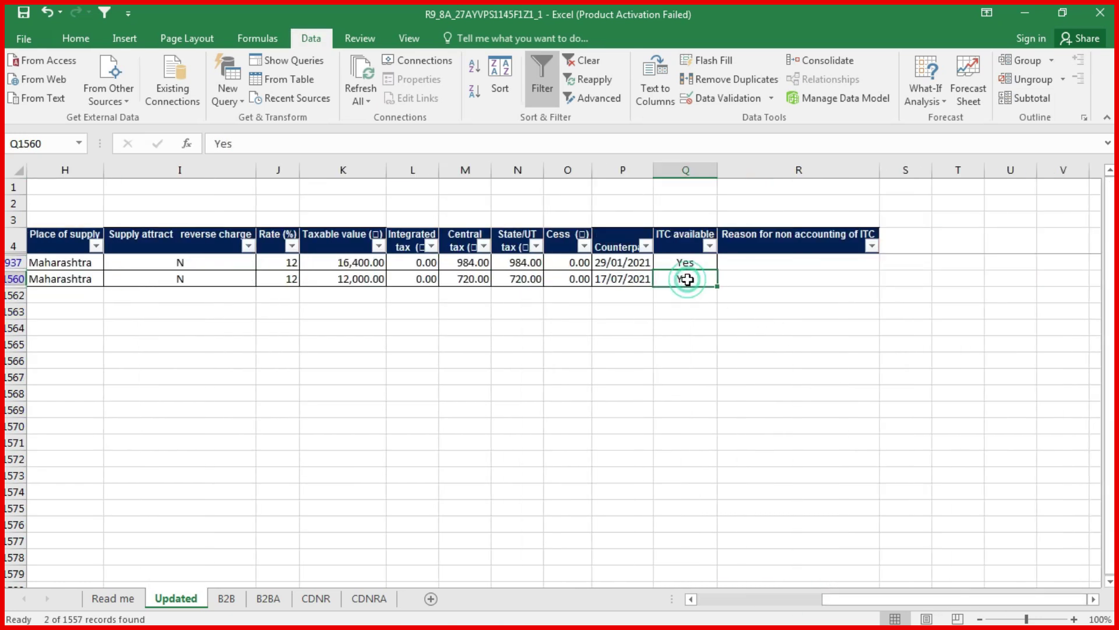
pyautogui.click(675, 263)
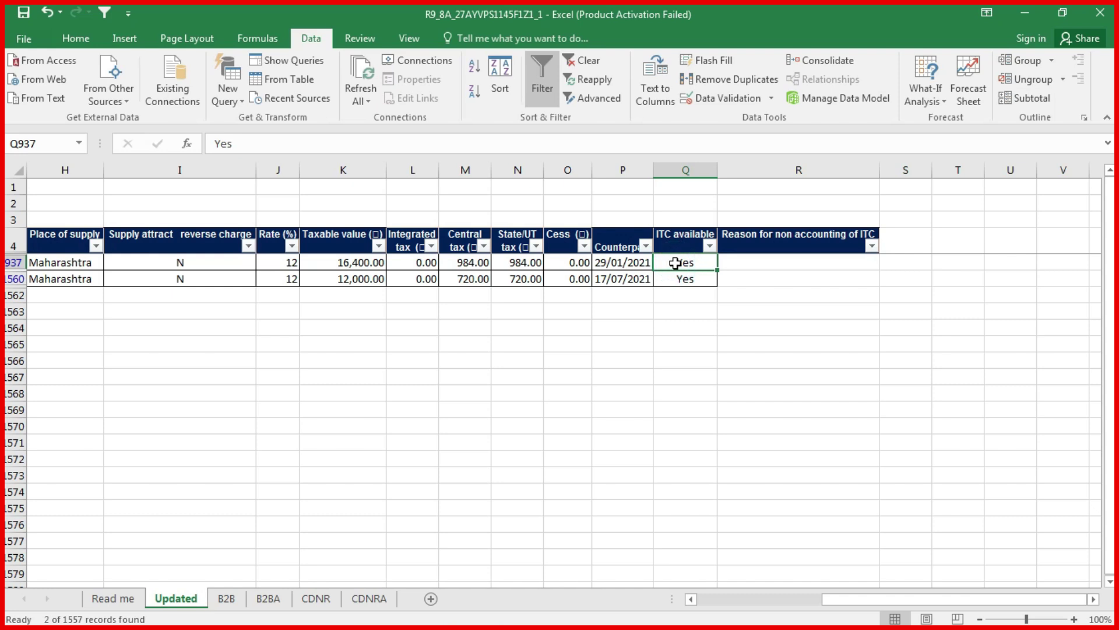
pyautogui.hotkey('shift', 'space')
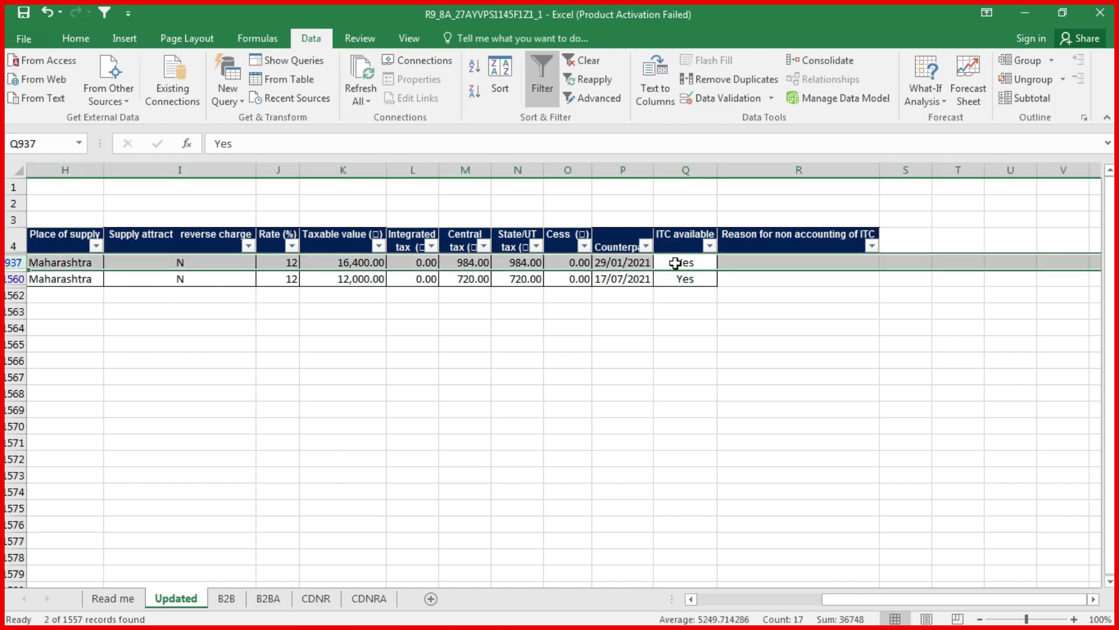
pyautogui.hotkey('ctrl', '-')
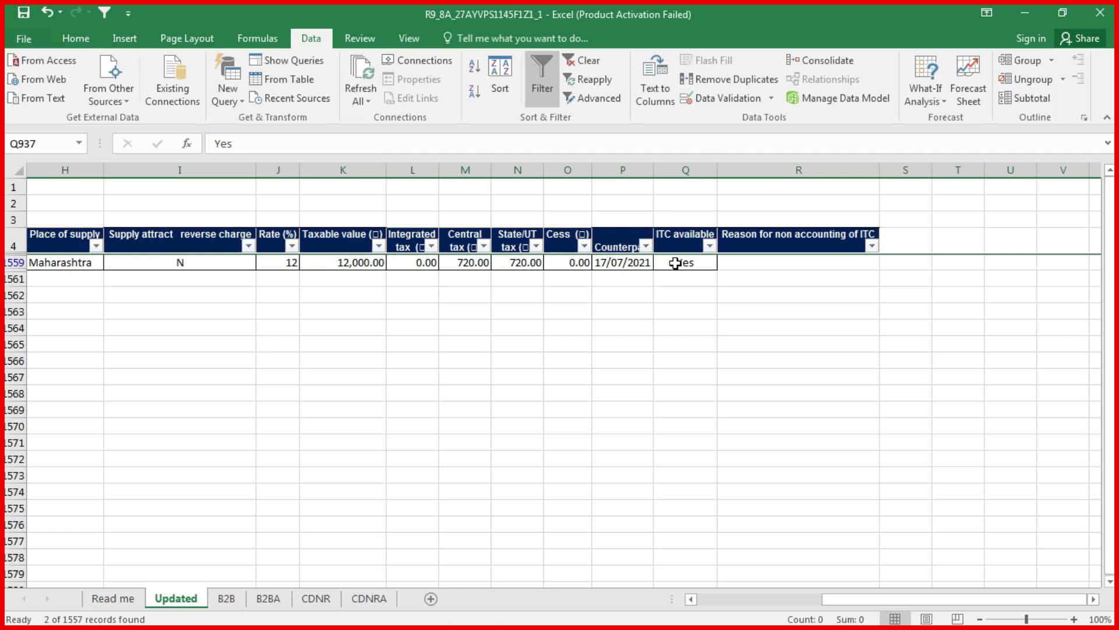
pyautogui.hotkey('alt', 'a')
pyautogui.press('c')
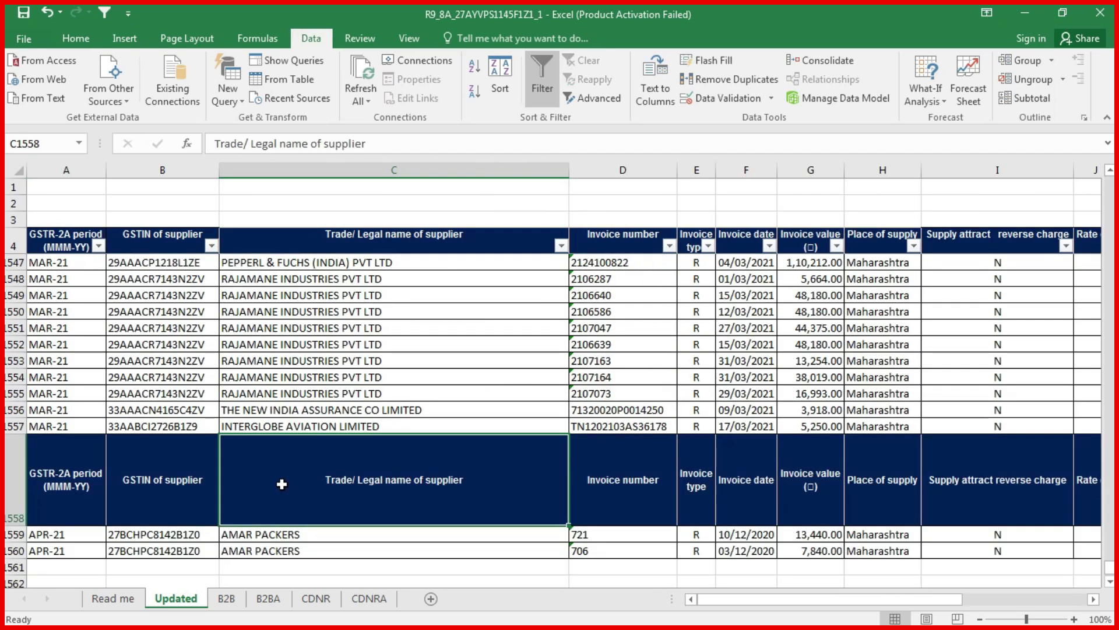
# Delete the repeated header row 1558 and switch to the CDNR sheet.
pyautogui.hotkey('shift', 'space')
pyautogui.hotkey('ctrl', '-')
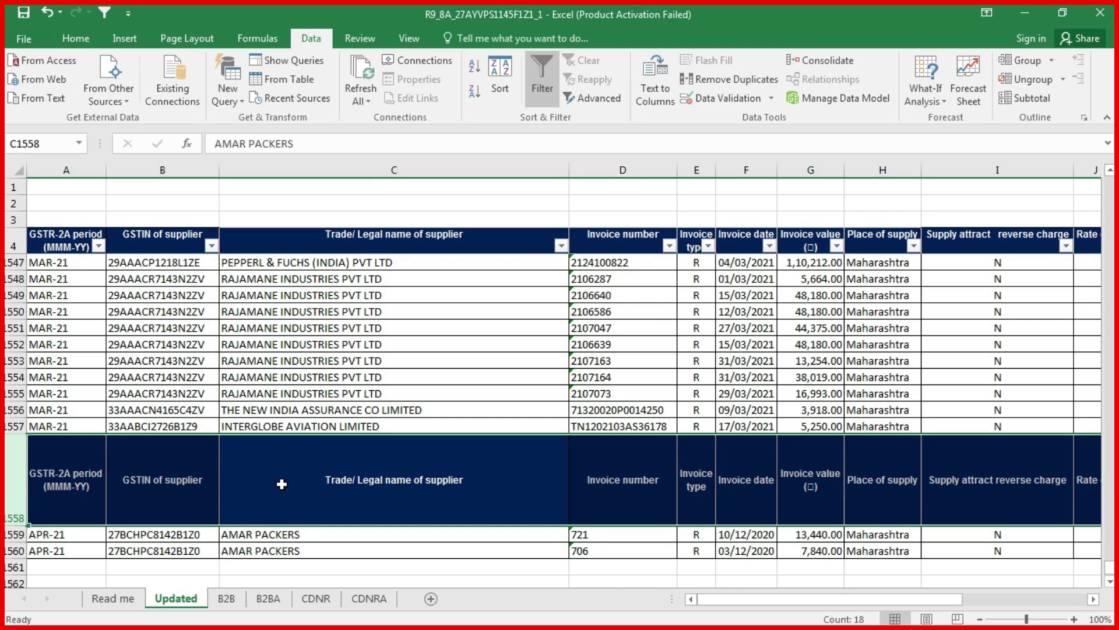
pyautogui.click(315, 599)
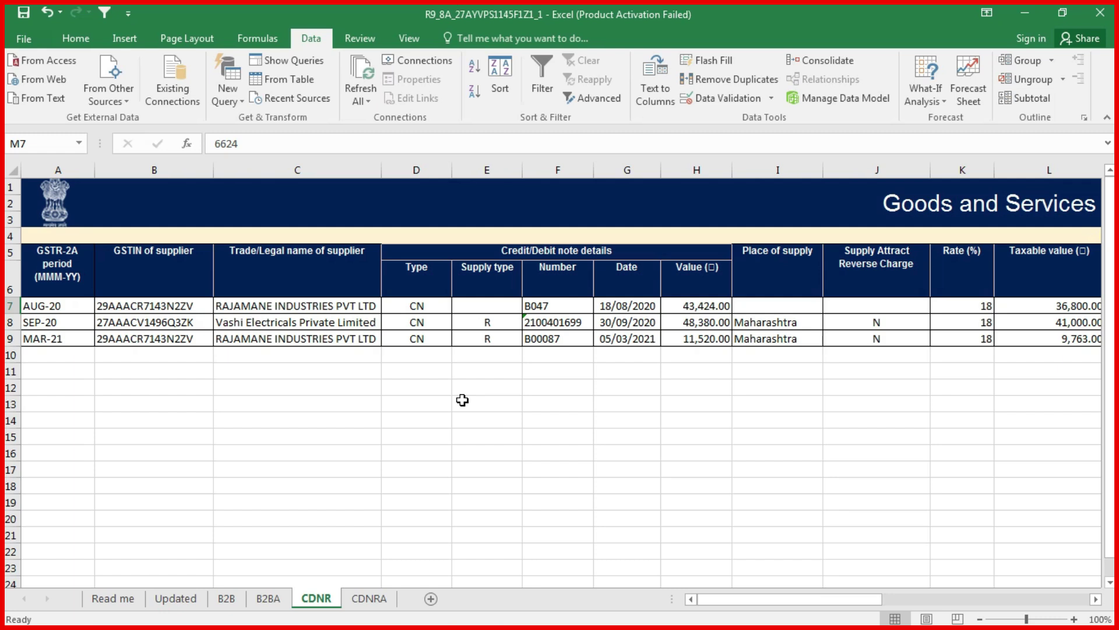
# Copy the CDNR range A5:S9 with headings and the three notes, then return to Updated.
pyautogui.moveTo(436, 309); pyautogui.dragTo(435, 335)
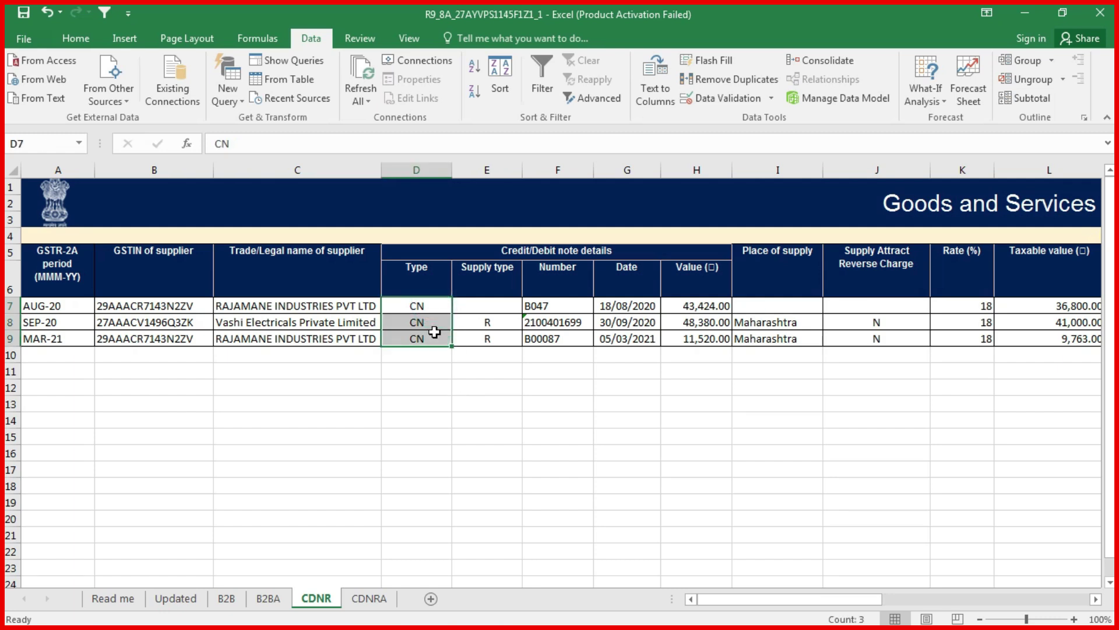
pyautogui.moveTo(57, 268)
pyautogui.mouseDown()
pyautogui.moveTo(1096, 292)
pyautogui.moveTo(1043, 341)
pyautogui.mouseUp()
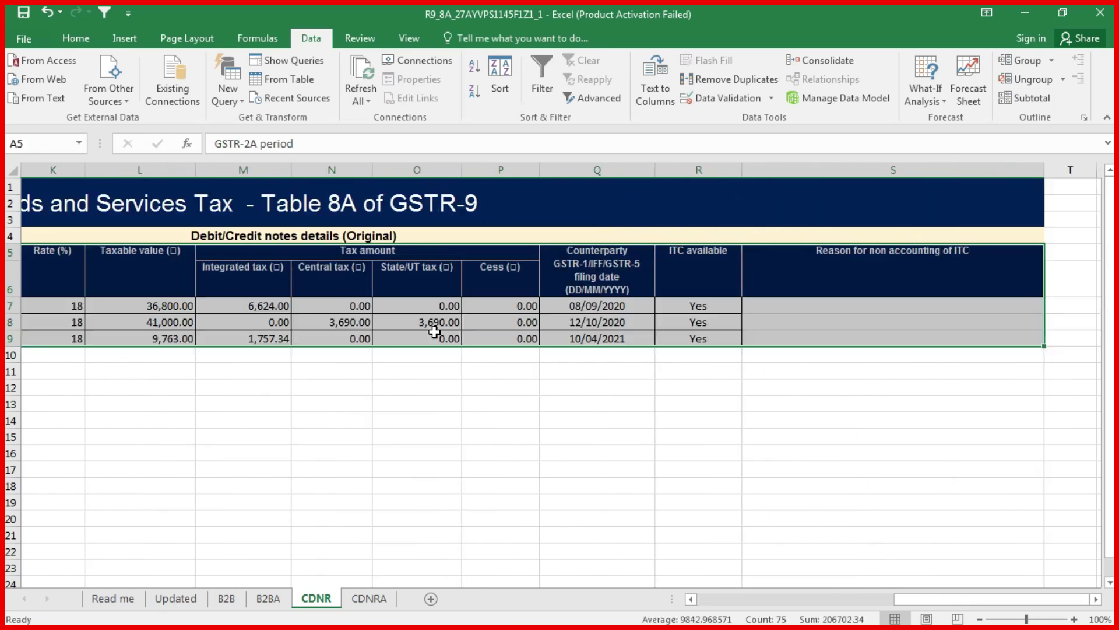
pyautogui.hotkey('ctrl', 'c')
pyautogui.hotkey('ctrl', 'pageup')
pyautogui.hotkey('ctrl', 'pageup')
pyautogui.hotkey('ctrl', 'pageup')
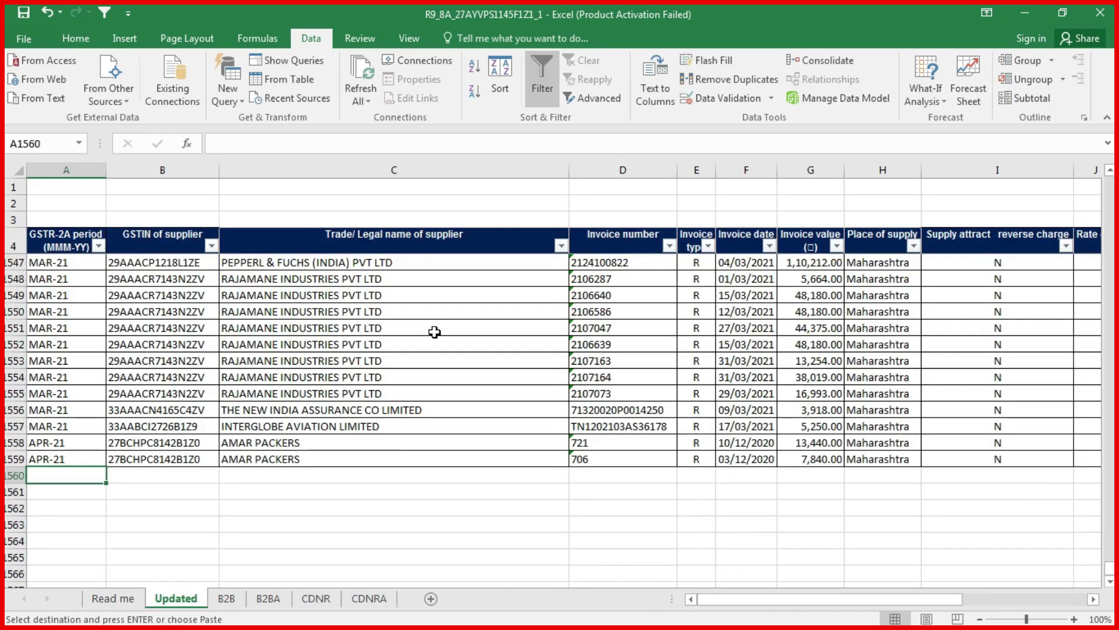
# Paste the credit notes at A1560 and move the detail and tax sub-headers into the top header row.
pyautogui.hotkey('ctrl', 'v')
pyautogui.click(517, 506)
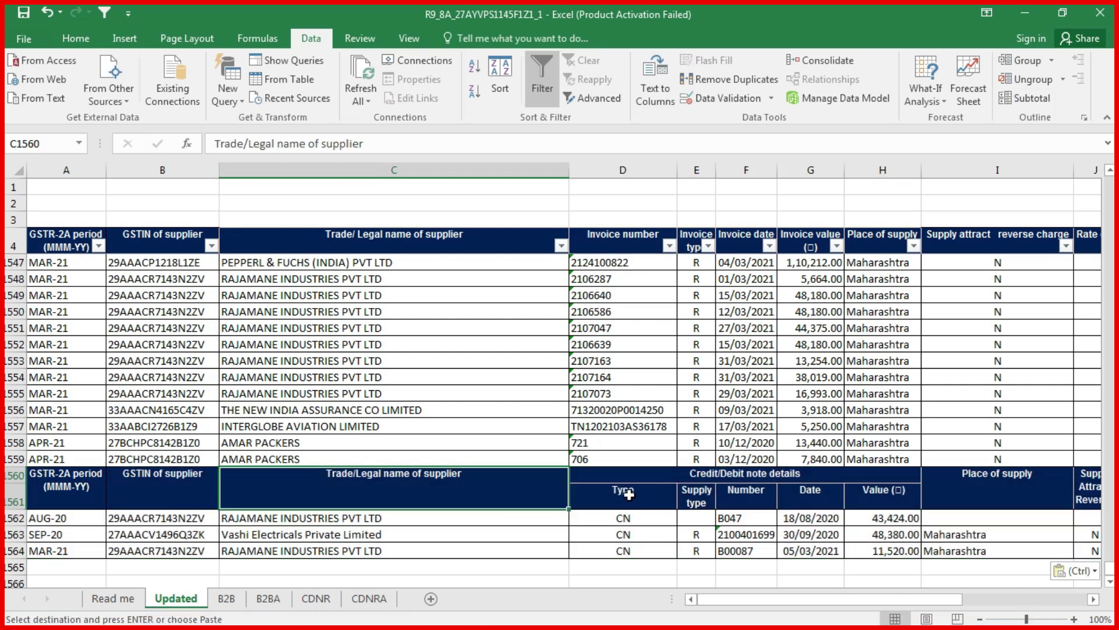
pyautogui.moveTo(628, 494); pyautogui.dragTo(869, 494)
pyautogui.hotkey('ctrl', 'c')
pyautogui.click(595, 474)
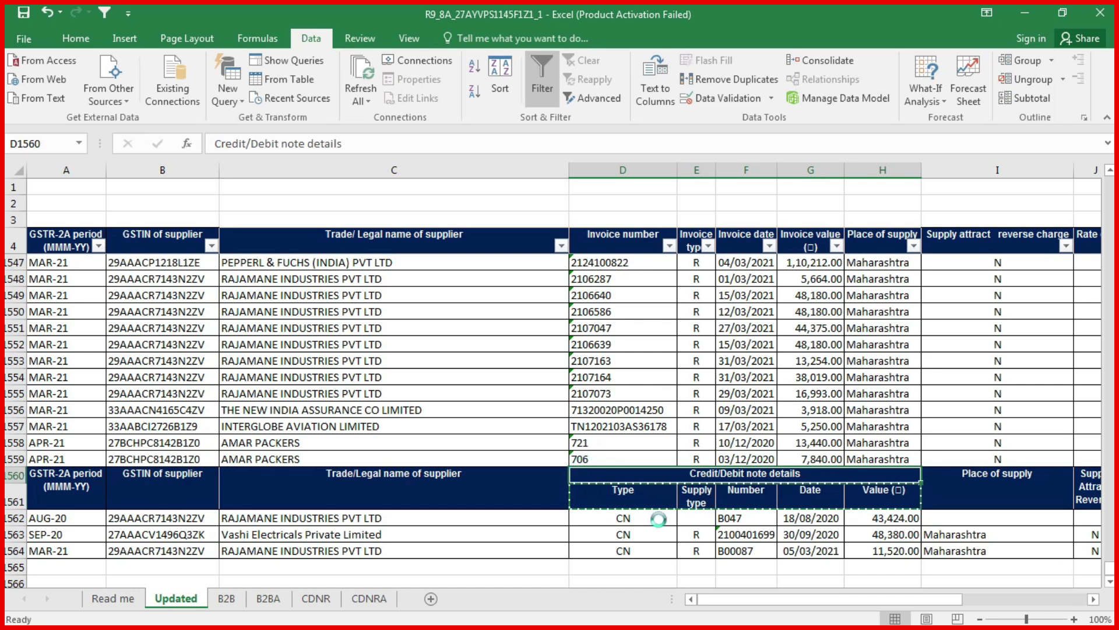
pyautogui.hotkey('ctrl', 'v')
pyautogui.moveTo(788, 608); pyautogui.dragTo(858, 607)
pyautogui.moveTo(633, 495); pyautogui.dragTo(790, 496)
pyautogui.press('Escape')
pyautogui.hotkey('ctrl', 'c')
pyautogui.press('Up')
pyautogui.hotkey('ctrl', 'v')
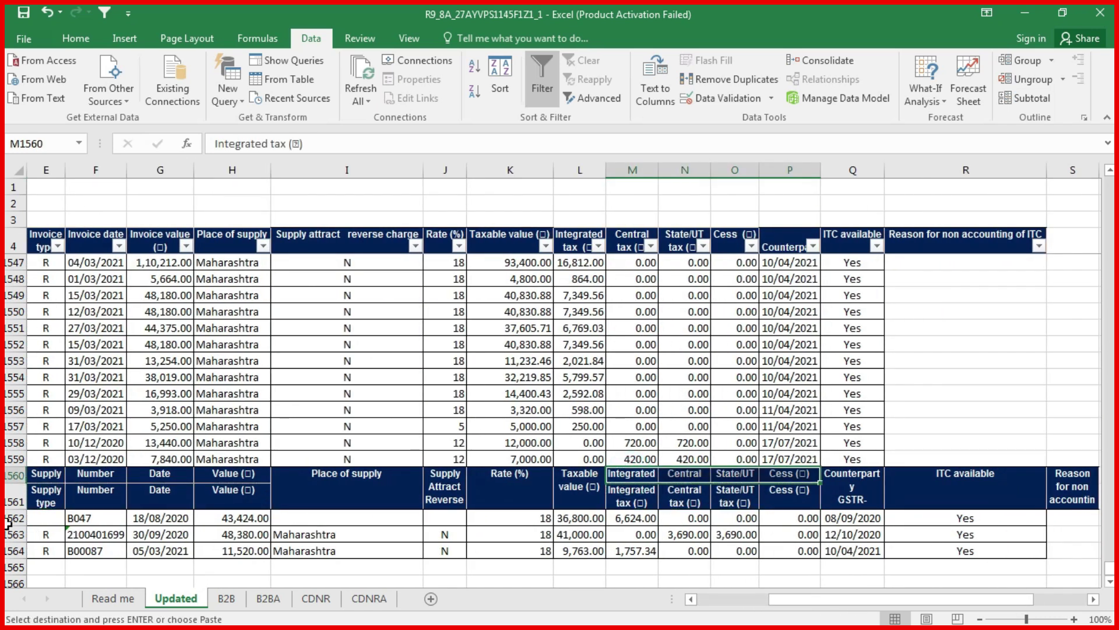
# Delete the now-redundant second header row 1561.
pyautogui.click(13, 498)
pyautogui.hotkey('ctrl', '-')
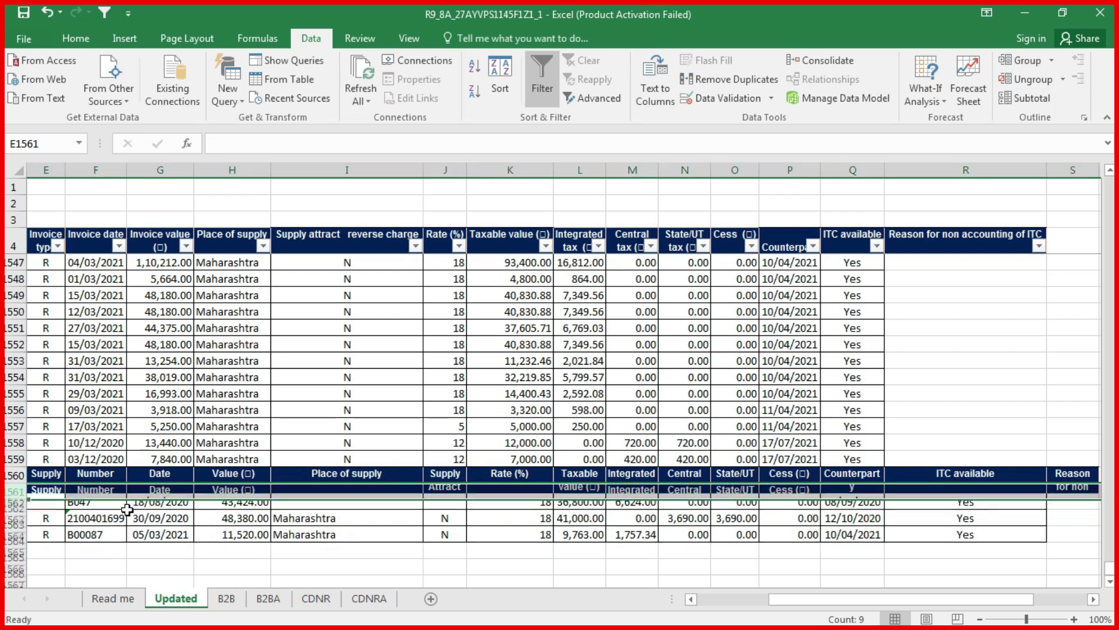
pyautogui.press('Home')
pyautogui.click(170, 497)
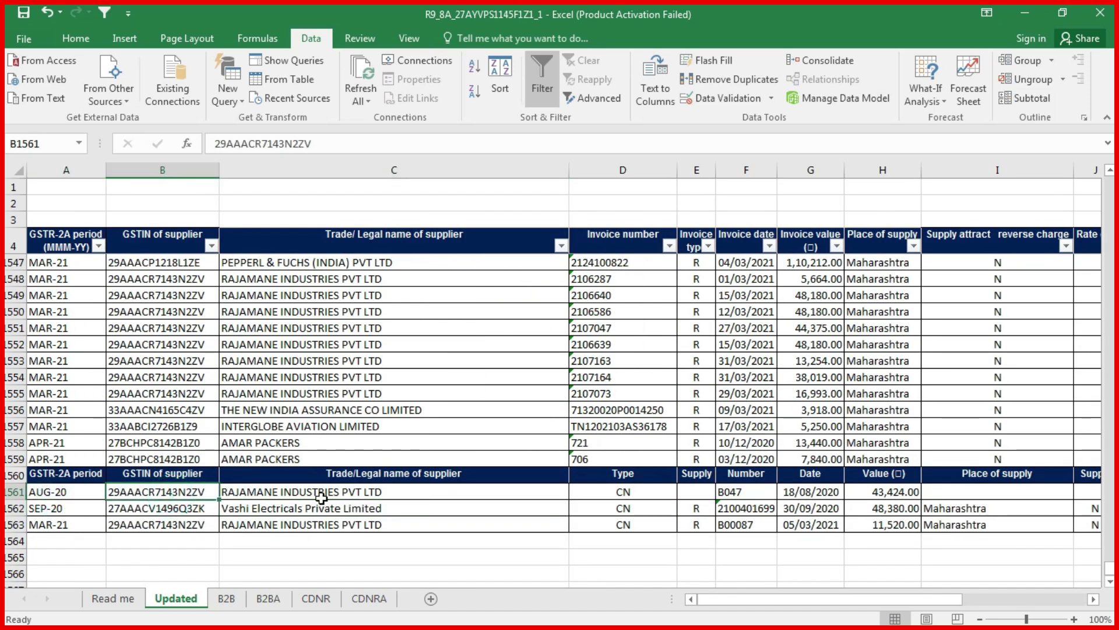
pyautogui.click(340, 494)
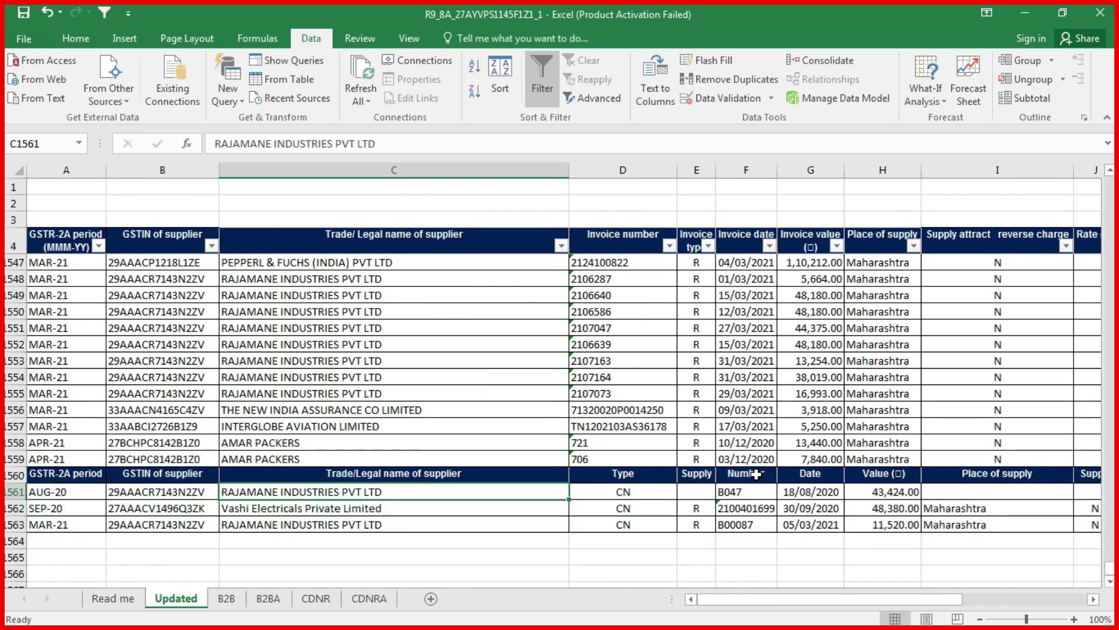
# Move the note Number column under Invoice number and copy the Date-onward columns G1560:S1563.
pyautogui.moveTo(756, 475); pyautogui.dragTo(754, 524)
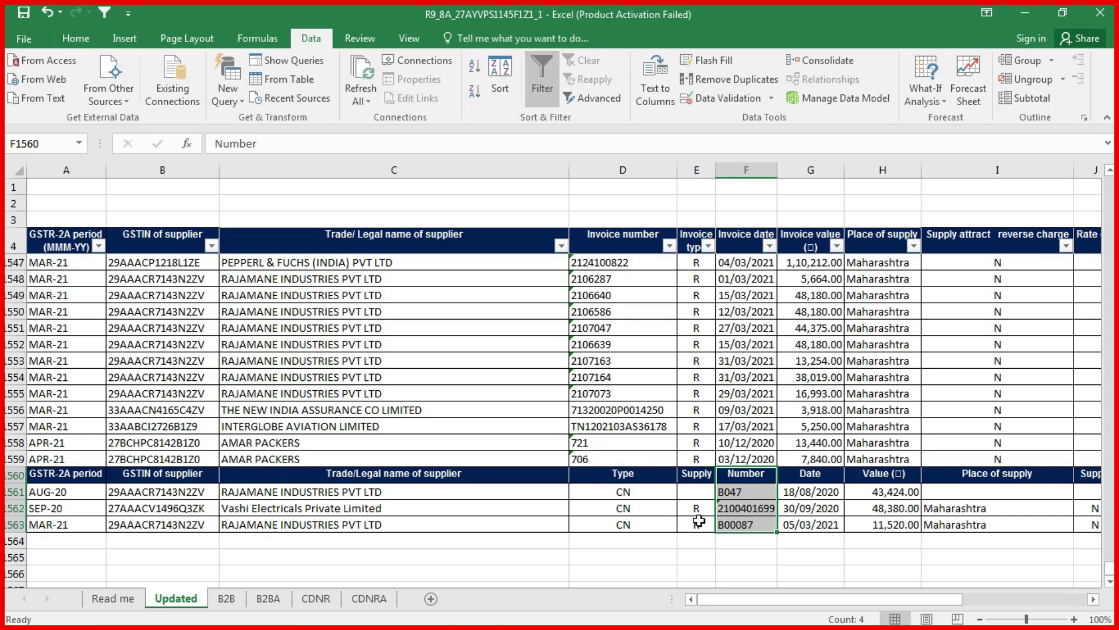
pyautogui.moveTo(746, 466); pyautogui.dragTo(623, 469)
pyautogui.click(814, 474)
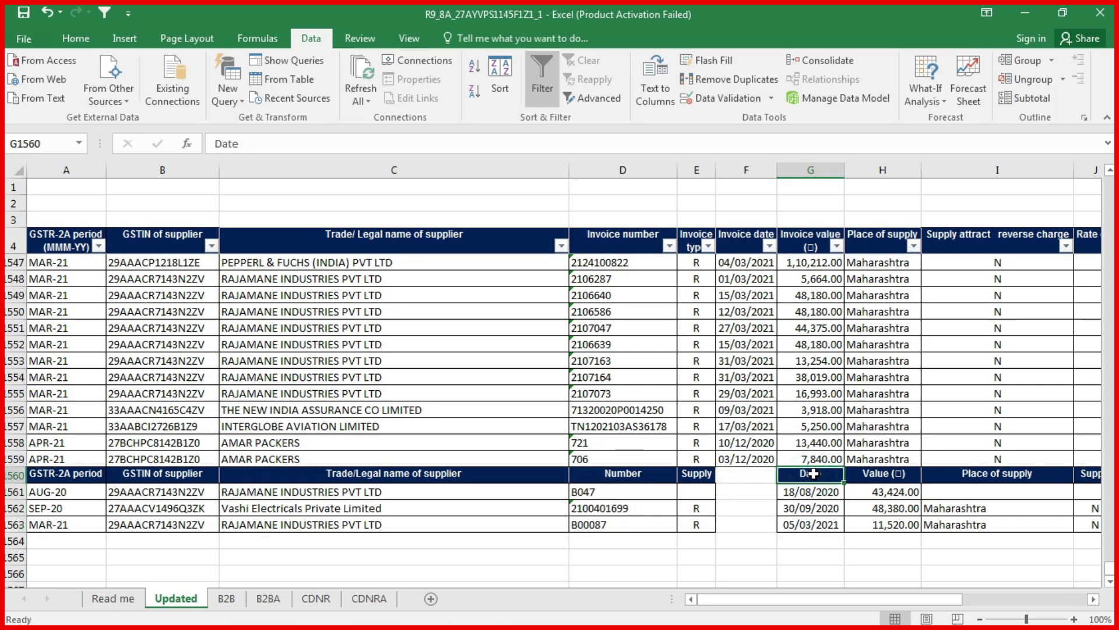
pyautogui.hotkey('ctrl', 'shift', 'Right')
pyautogui.hotkey('ctrl', 'shift', 'Down')
pyautogui.hotkey('ctrl', 'c')
pyautogui.press('Left')
# Paste the copied columns one column left and enter a -1 helper value below the table.
pyautogui.press('Return')
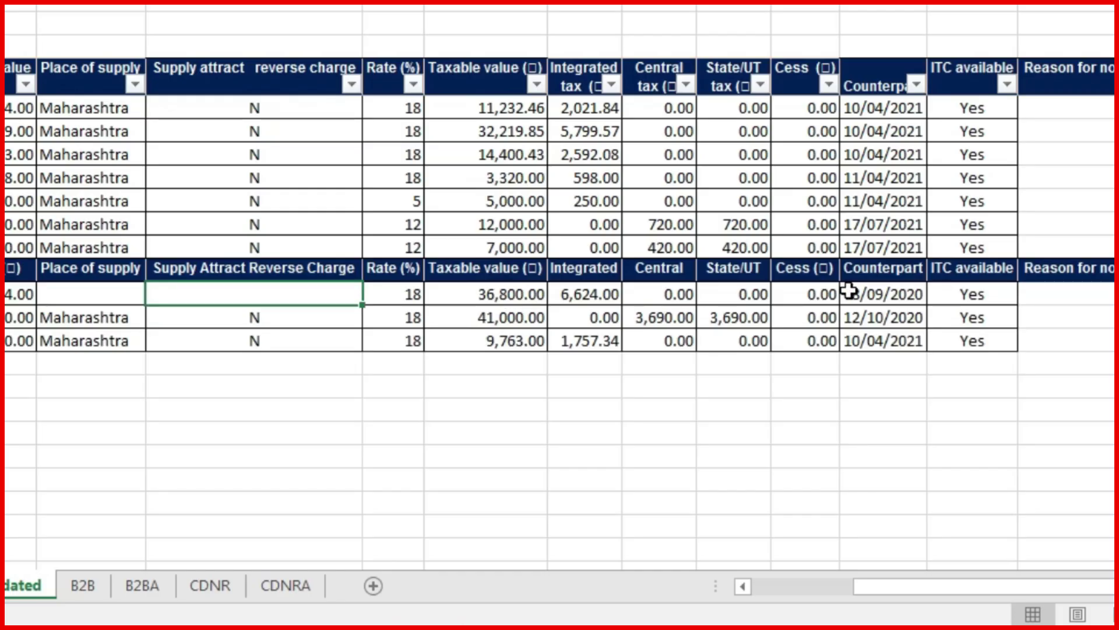
pyautogui.click(802, 432)
pyautogui.write('-1')
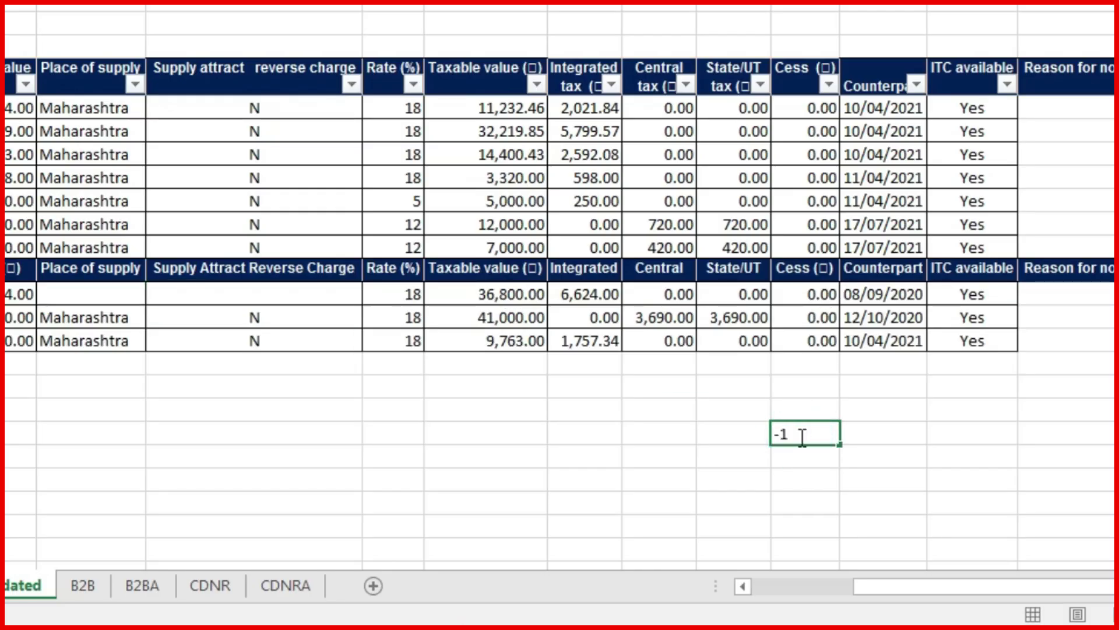
pyautogui.press('Return')
pyautogui.click(800, 436)
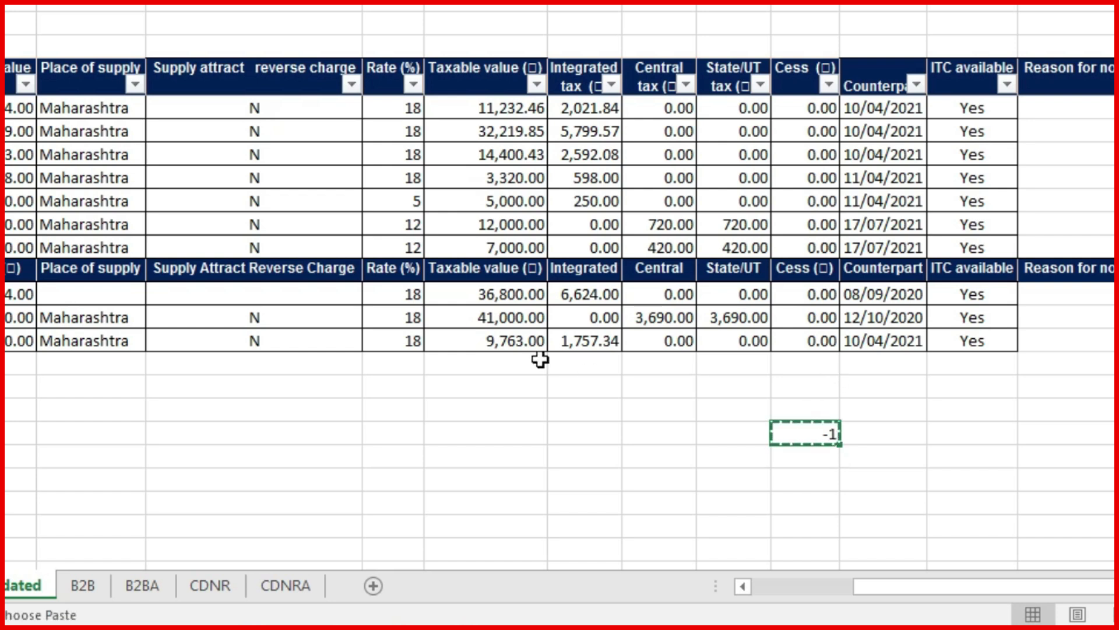
# Multiply the credit notes' taxable and tax amounts by -1 with Paste Special.
pyautogui.moveTo(507, 293); pyautogui.dragTo(783, 332)
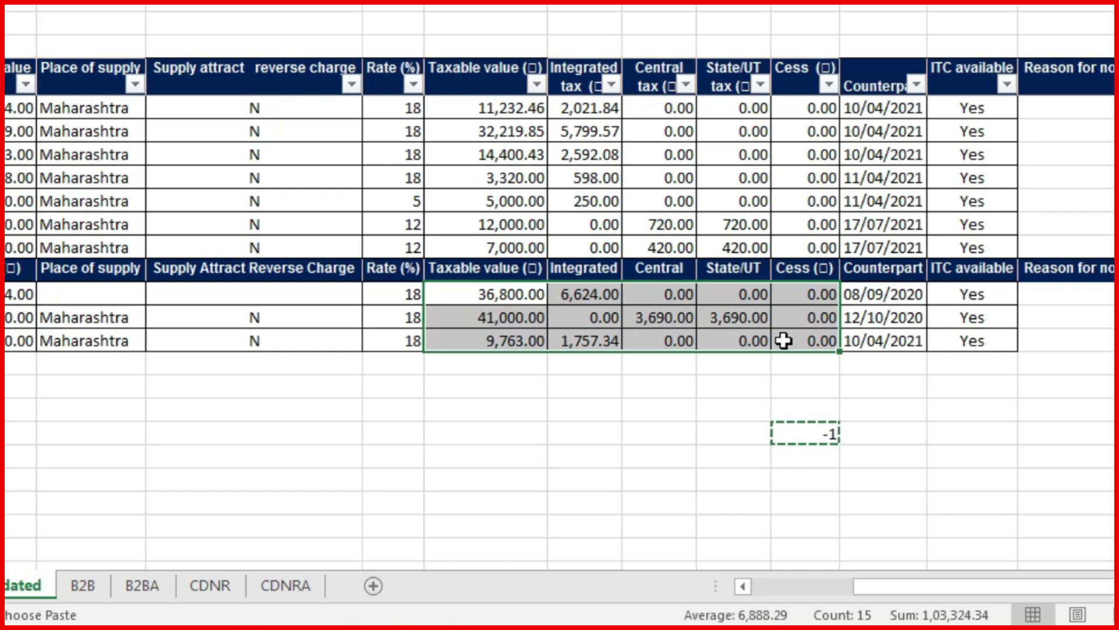
pyautogui.hotkey('ctrl', 'alt', 'v')
pyautogui.press('m')
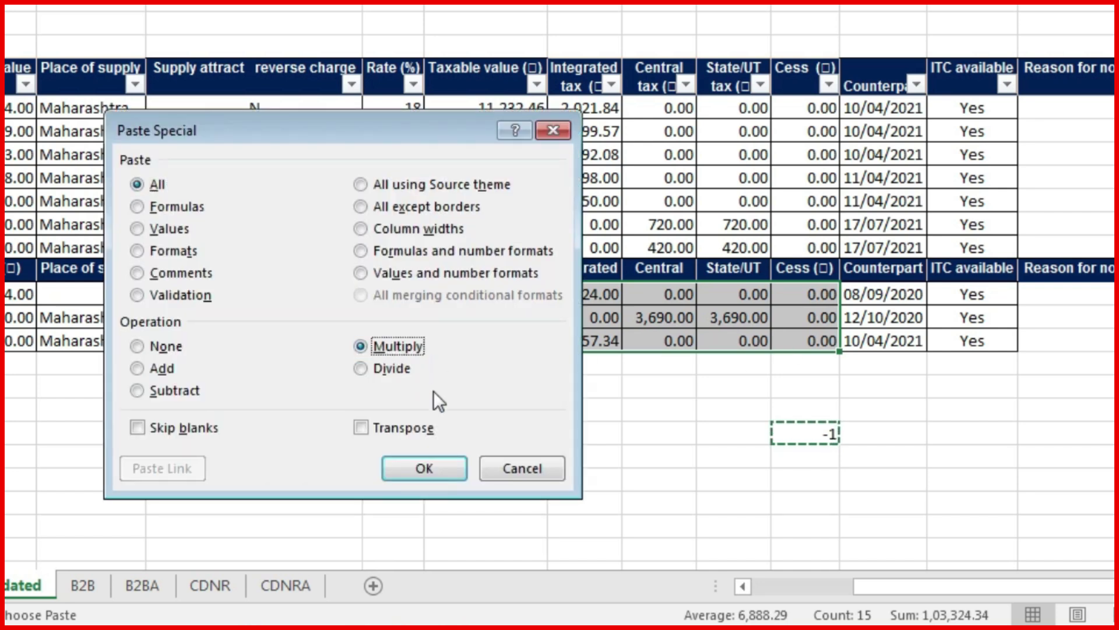
pyautogui.click(425, 470)
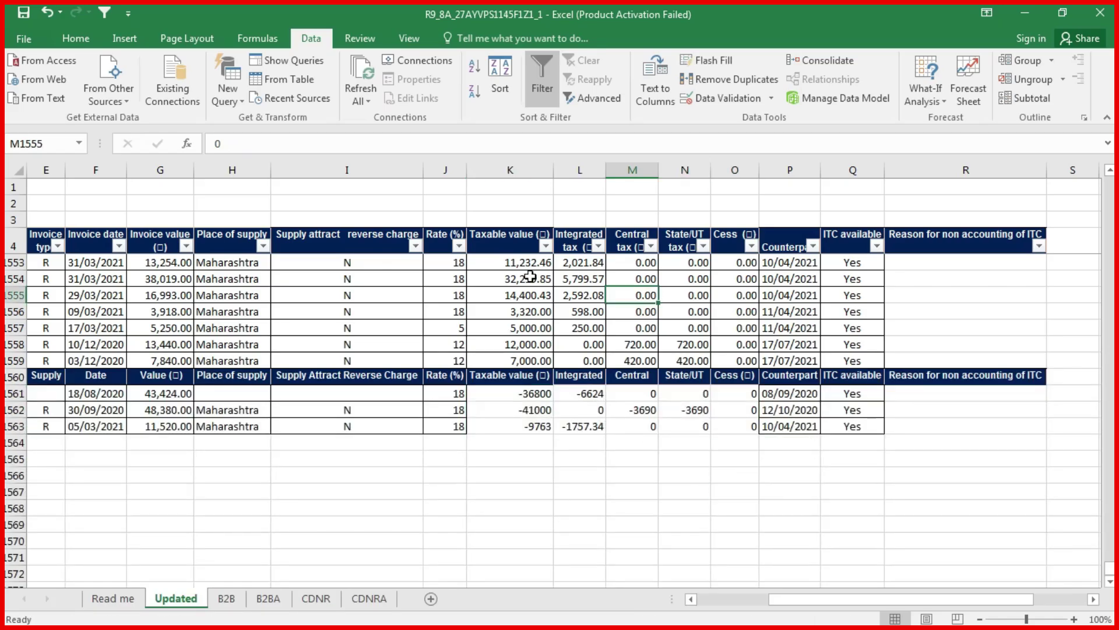
# Compare invoice and credit-note taxable totals, then delete the repeated header row 1560.
pyautogui.moveTo(527, 278); pyautogui.dragTo(530, 321)
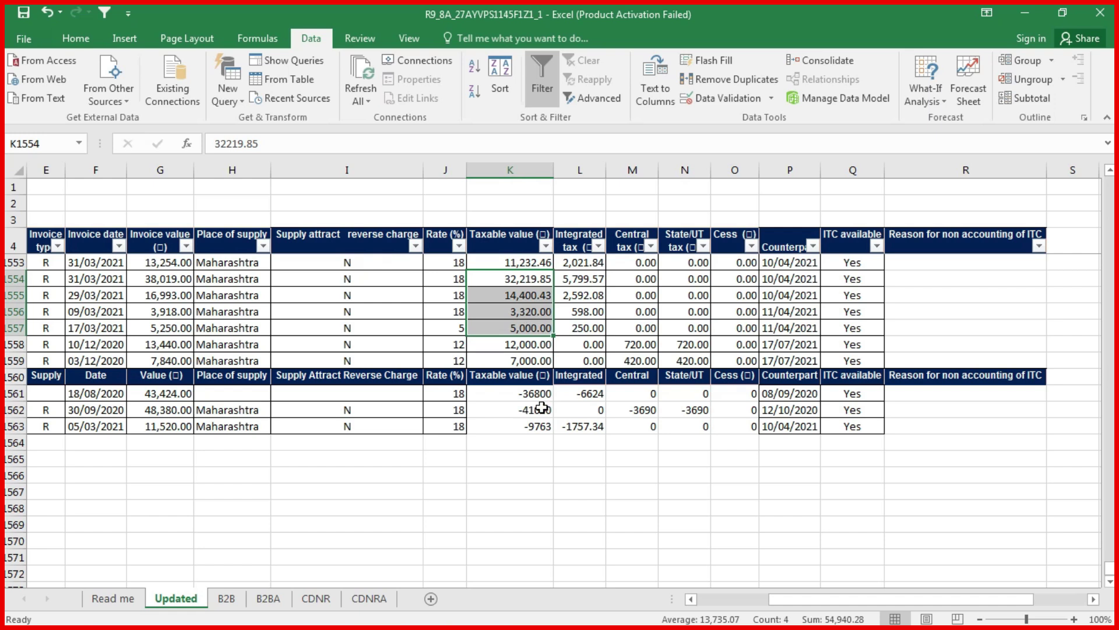
pyautogui.moveTo(530, 394); pyautogui.dragTo(528, 418)
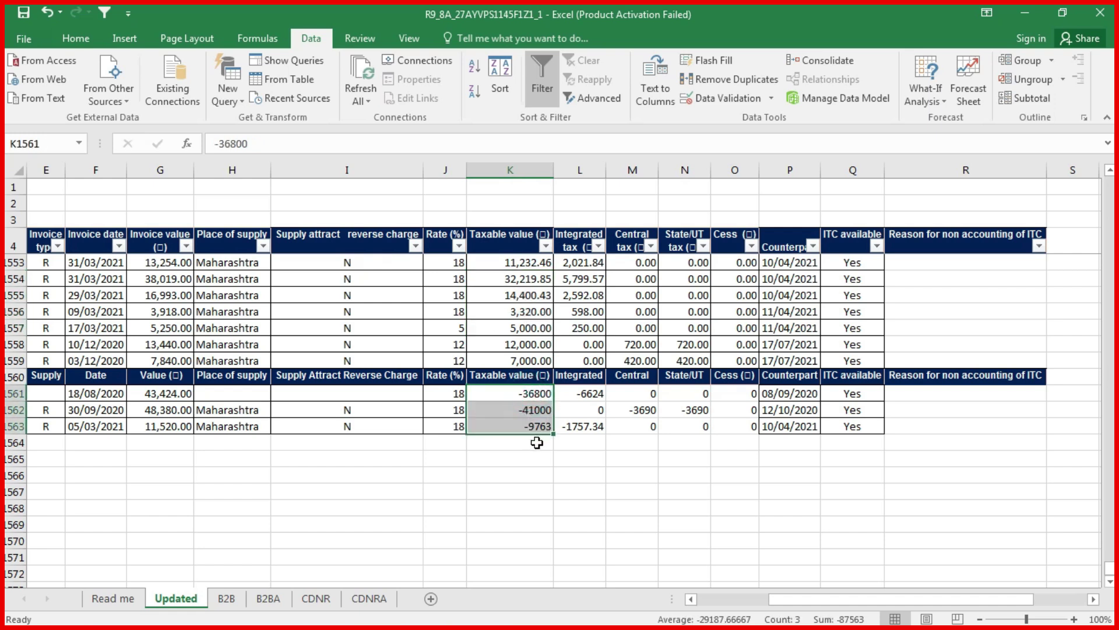
pyautogui.moveTo(527, 279); pyautogui.dragTo(527, 331)
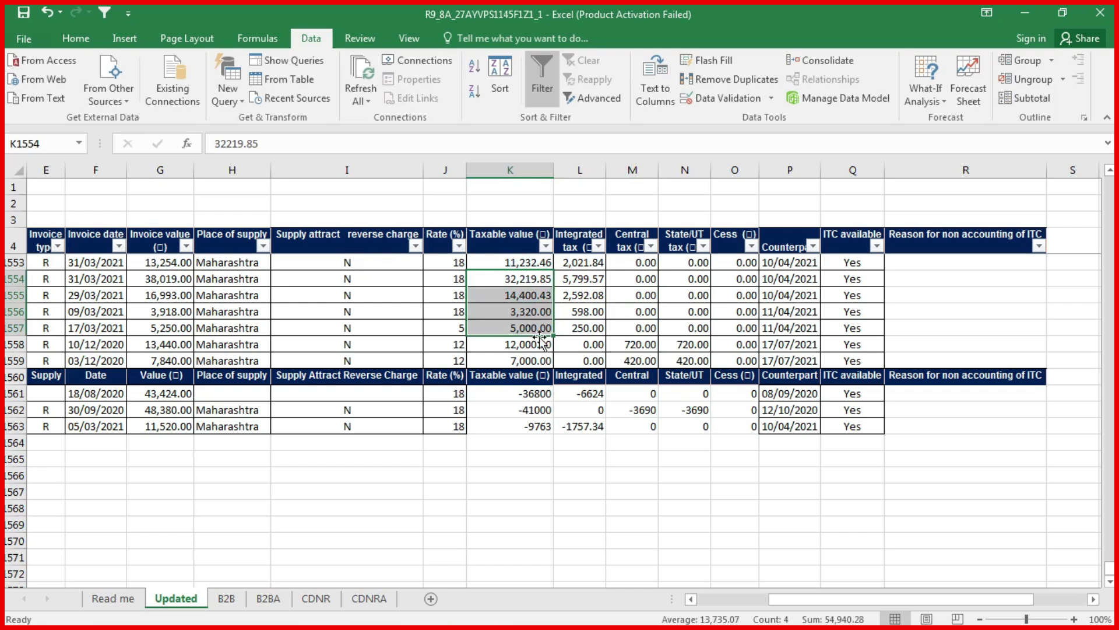
pyautogui.click(8, 377)
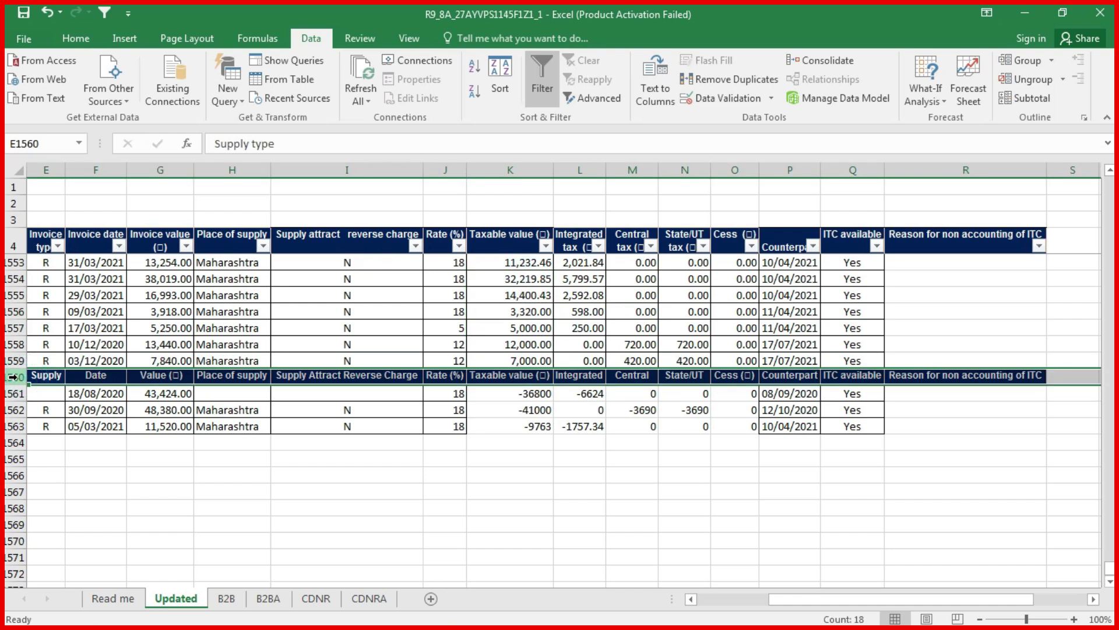
pyautogui.rightClick(8, 377)
pyautogui.click(56, 508)
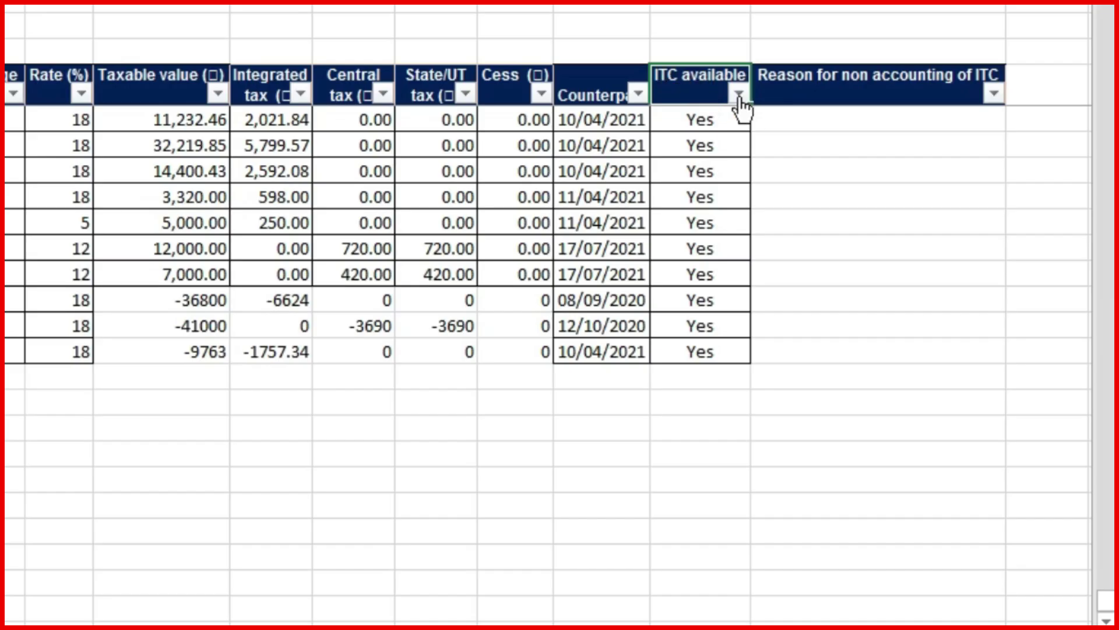
# Filter the ITC available column to show only No.
pyautogui.click(739, 95)
pyautogui.click(531, 337)
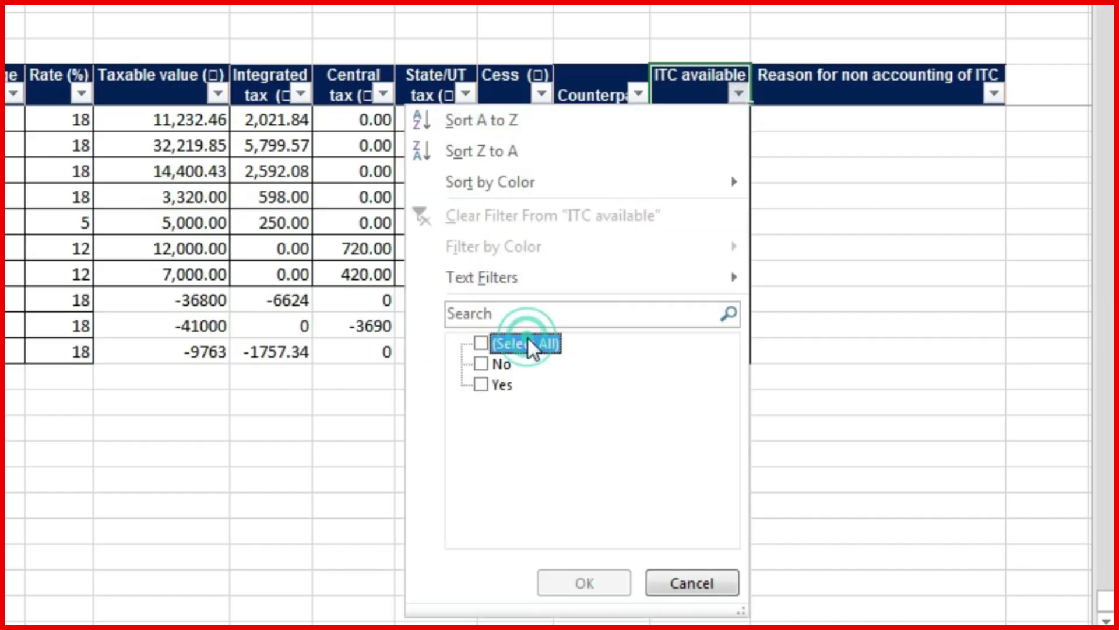
pyautogui.click(499, 364)
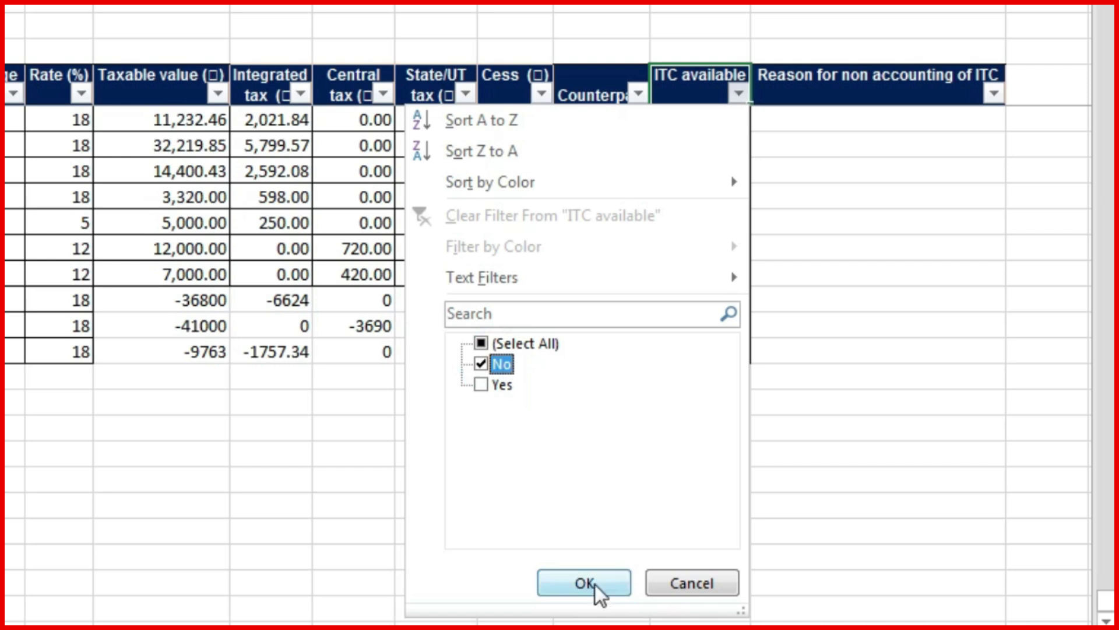
pyautogui.click(588, 583)
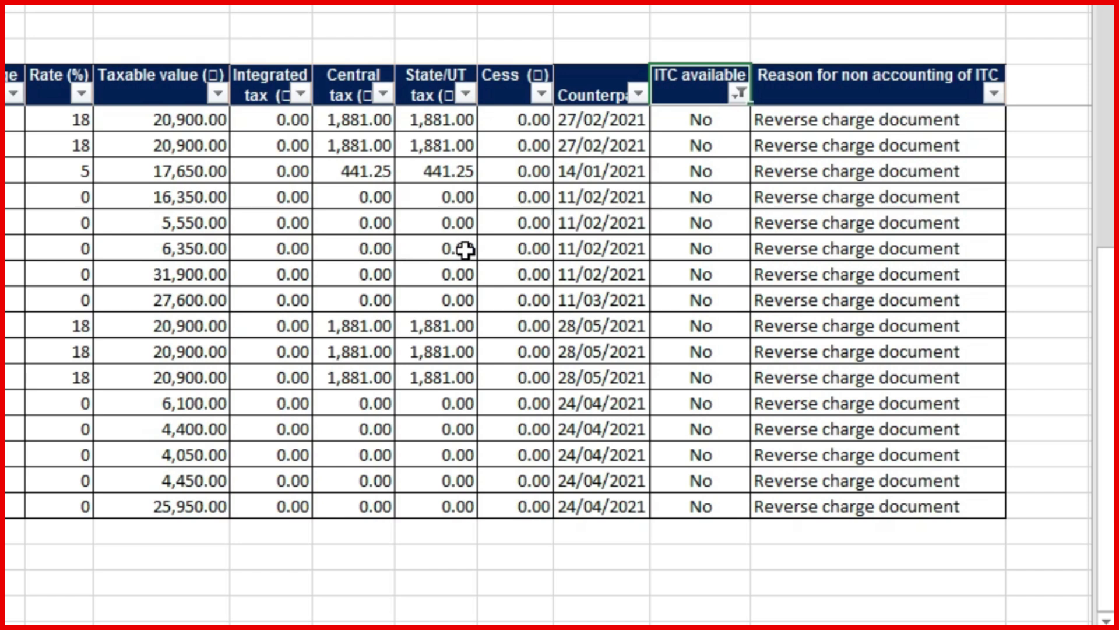
pyautogui.scroll(3, 475, 250)
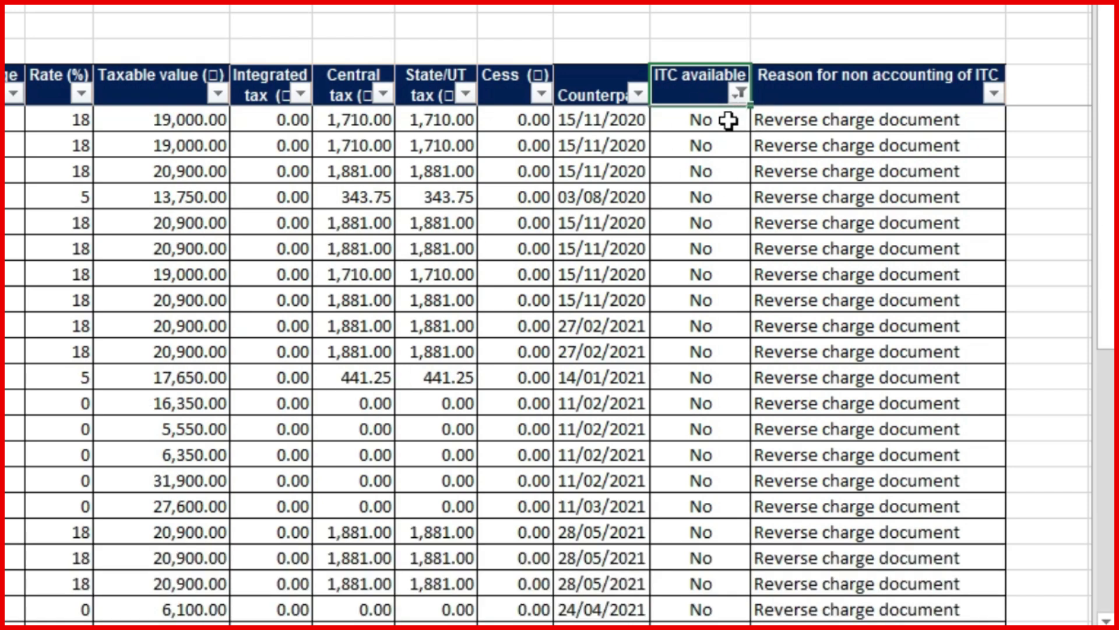
# Delete the visible filtered rows with ITC available No and start clearing the filter.
pyautogui.click(729, 120)
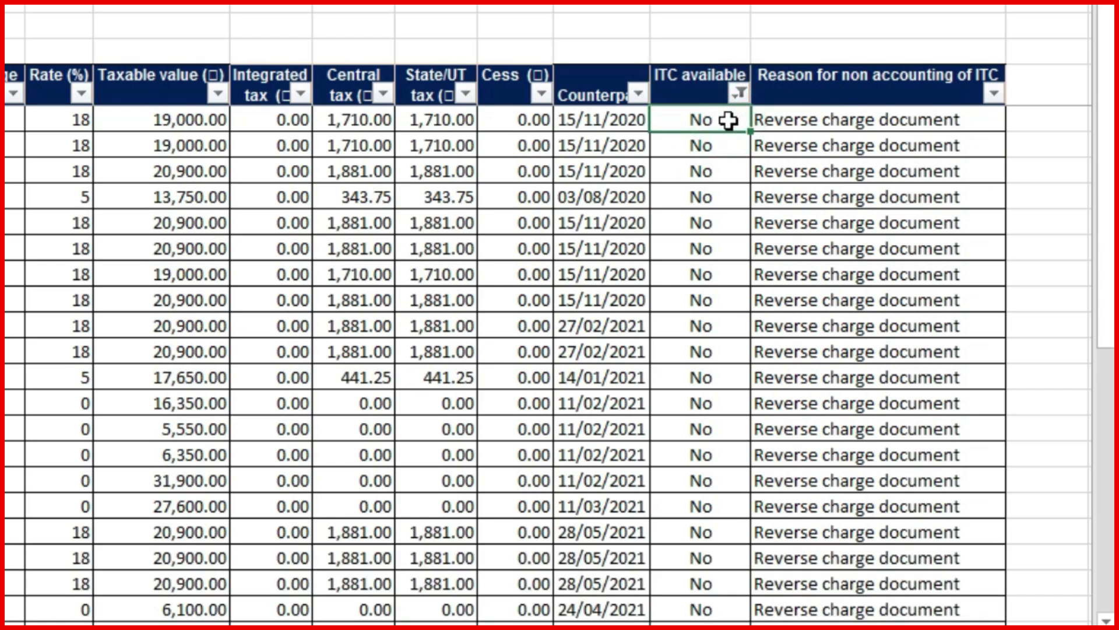
pyautogui.hotkey('ctrl', 'shift', 'Down')
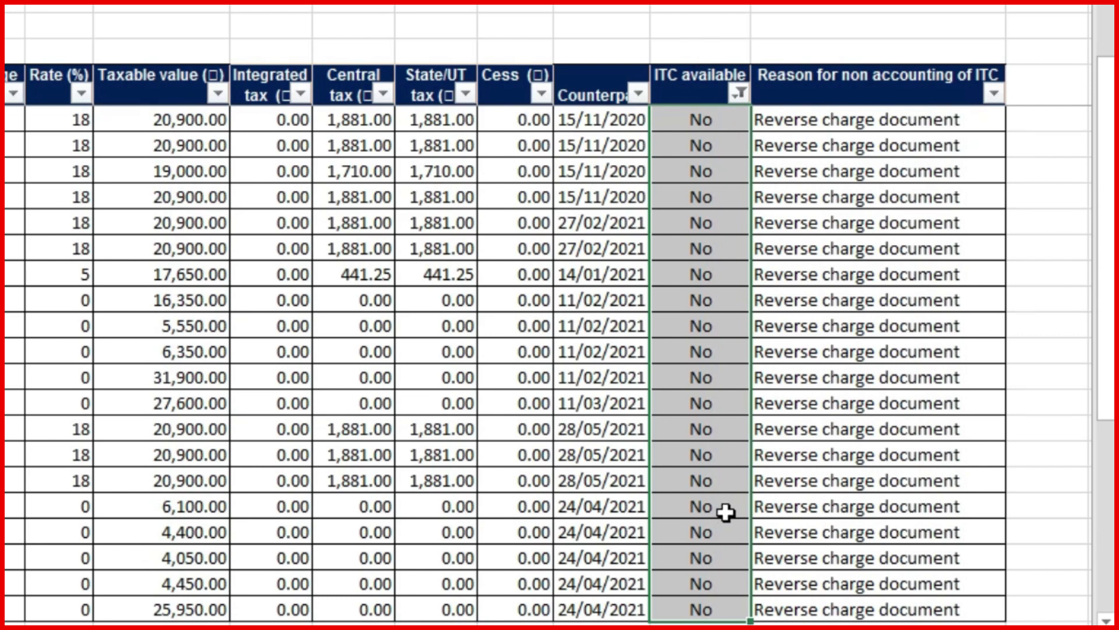
pyautogui.hotkey('shift', 'space')
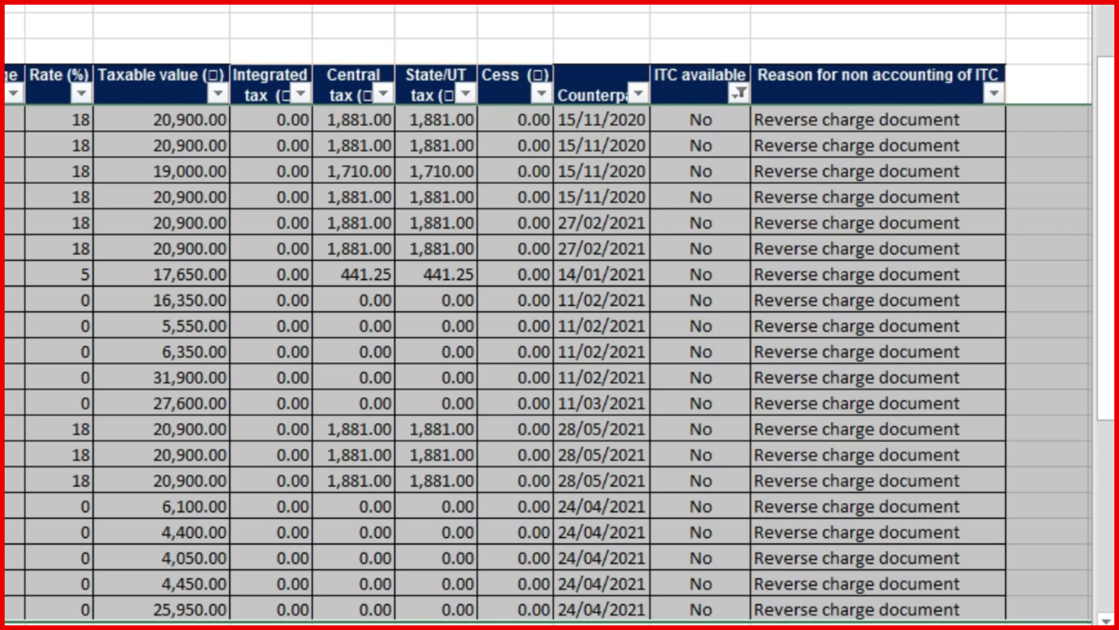
pyautogui.hotkey('alt', ';')
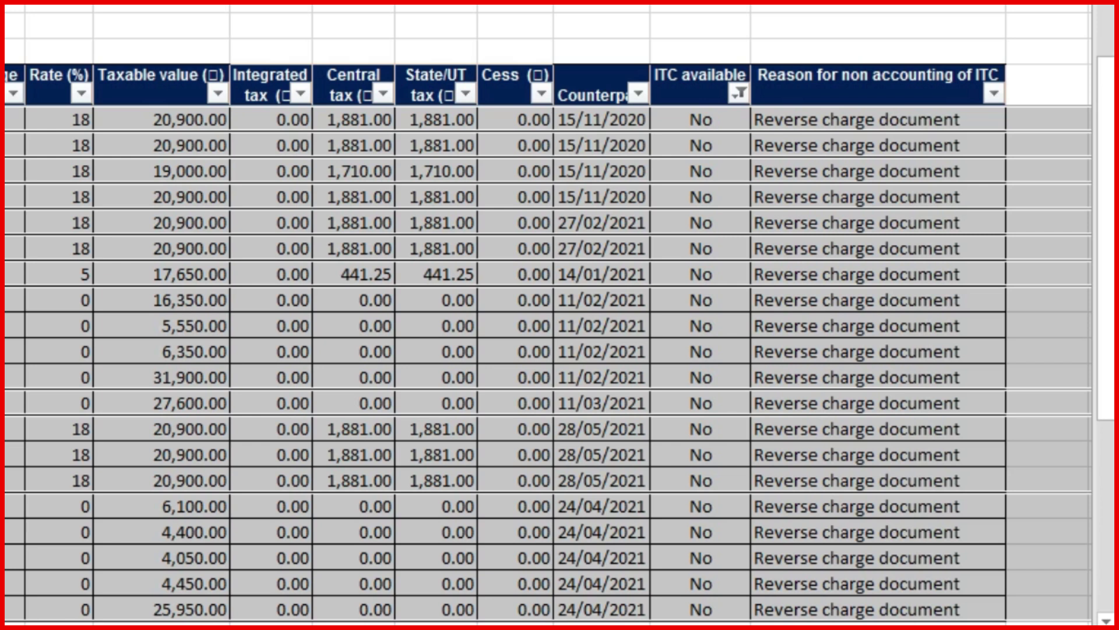
pyautogui.hotkey('ctrl', '-')
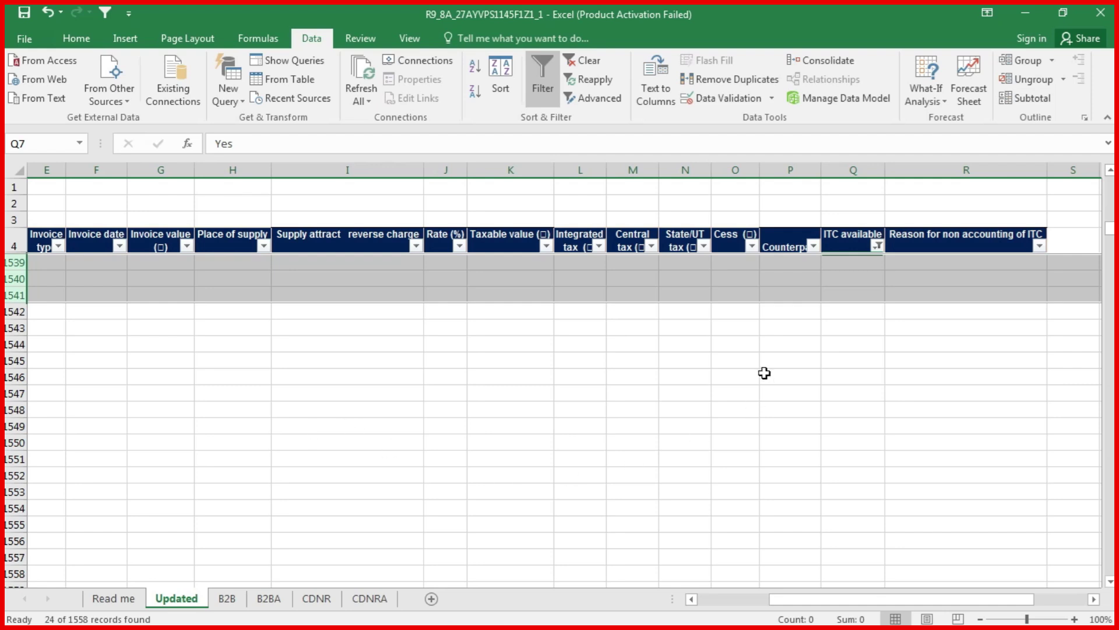
pyautogui.hotkey('alt', 'a')
# Clear the ITC filter, total K5:K1538 in K3 with SUM, and copy it across L3:O3.
pyautogui.press('c')
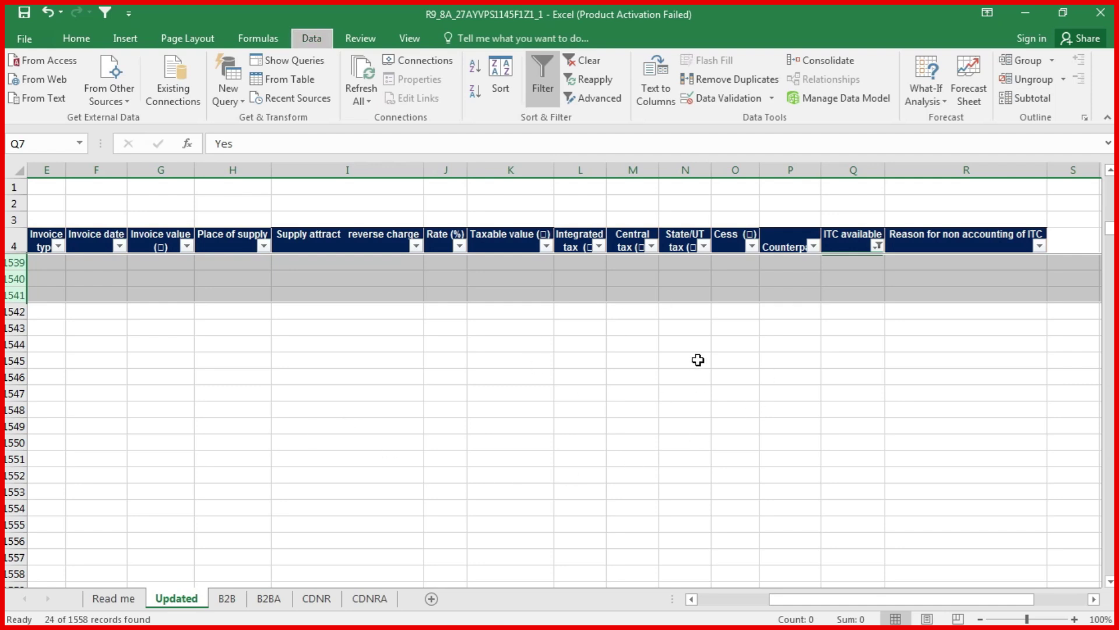
pyautogui.click(506, 219)
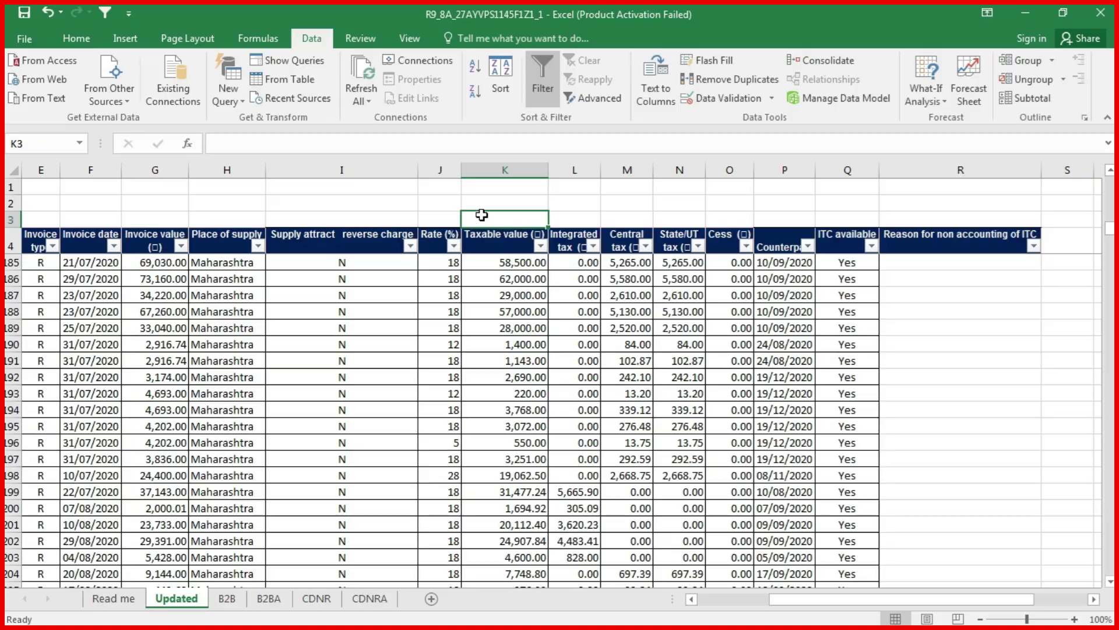
pyautogui.write('=sum')
pyautogui.press('Tab')
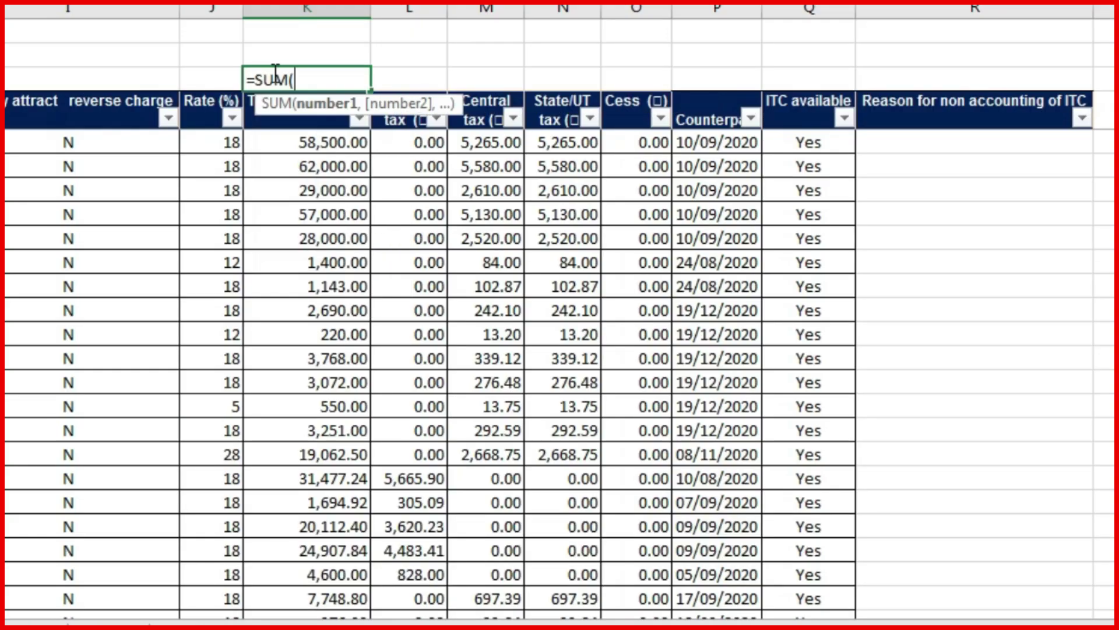
pyautogui.press('Down')
pyautogui.press('Down')
pyautogui.hotkey('ctrl', 'shift', 'Down')
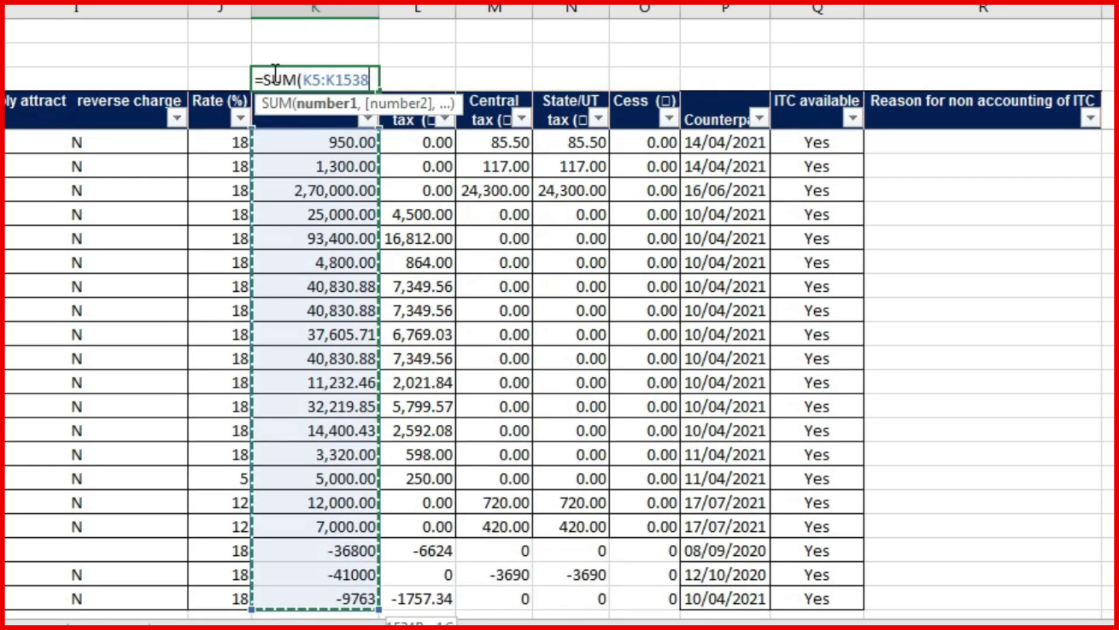
pyautogui.hotkey('ctrl', 'Return')
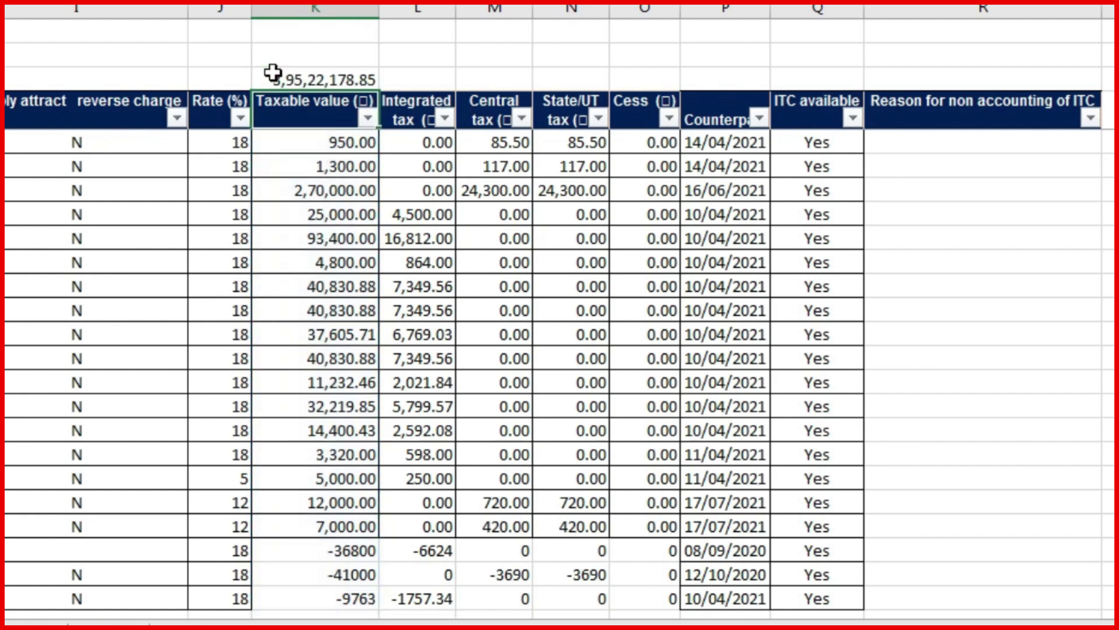
pyautogui.hotkey('shift', 'Right')
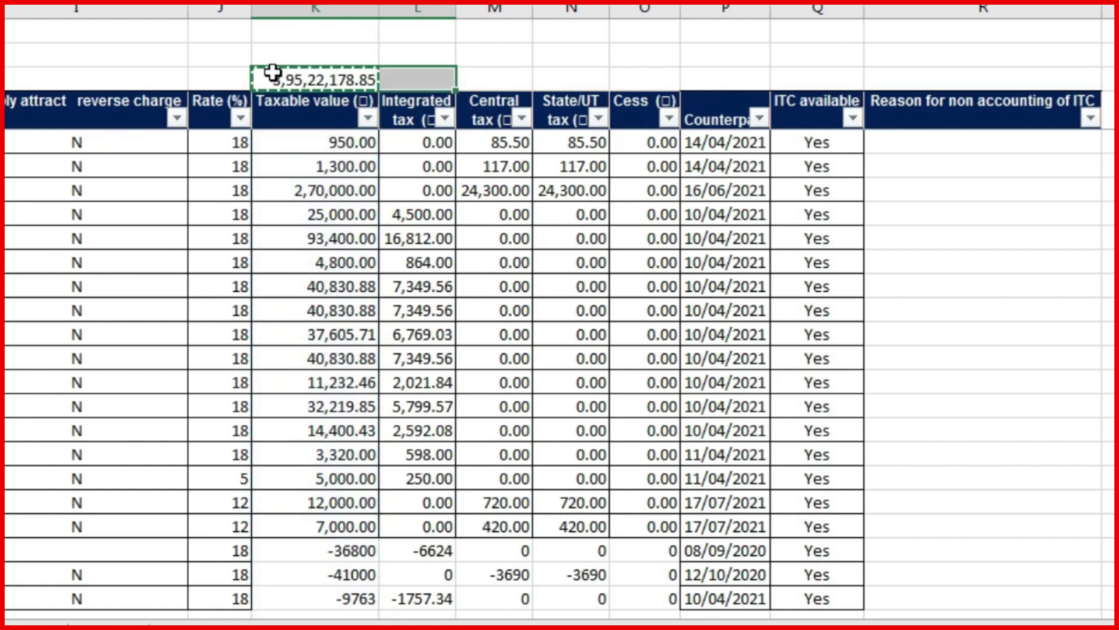
pyautogui.hotkey('shift', 'Right')
pyautogui.hotkey('shift', 'Right')
pyautogui.hotkey('shift', 'Right')
pyautogui.hotkey('ctrl', 'v')
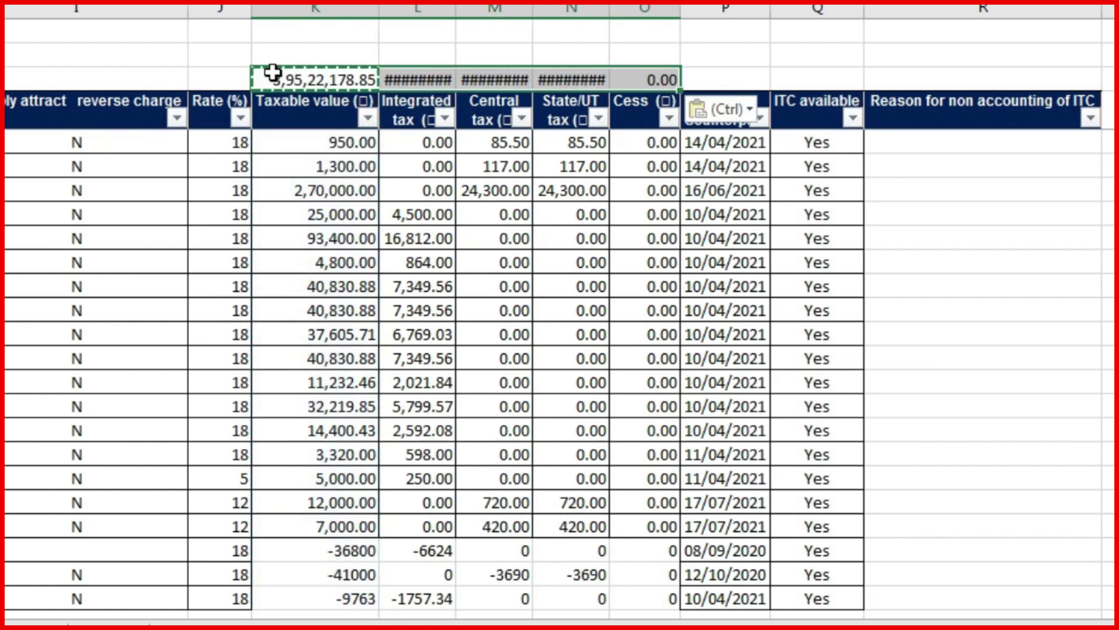
# Format columns K through O with Comma Style and one fewer decimal place.
pyautogui.hotkey('ctrl', 'space')
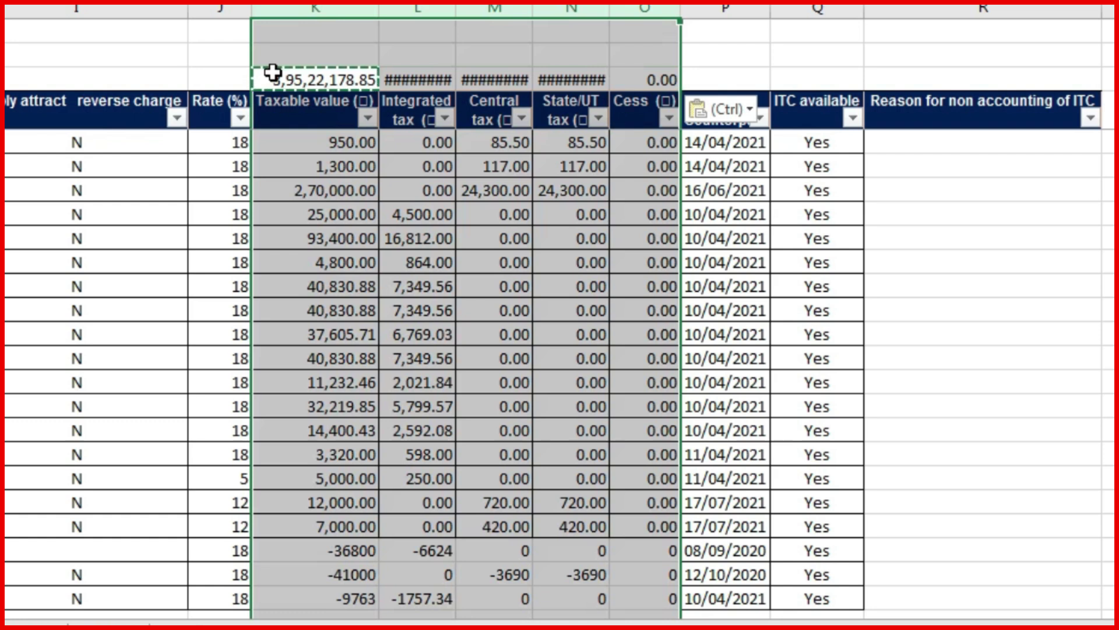
pyautogui.click(461, 265)
pyautogui.moveTo(388, 249)
pyautogui.mouseDown()
pyautogui.moveTo(612, 253)
pyautogui.moveTo(700, 238)
pyautogui.mouseUp()
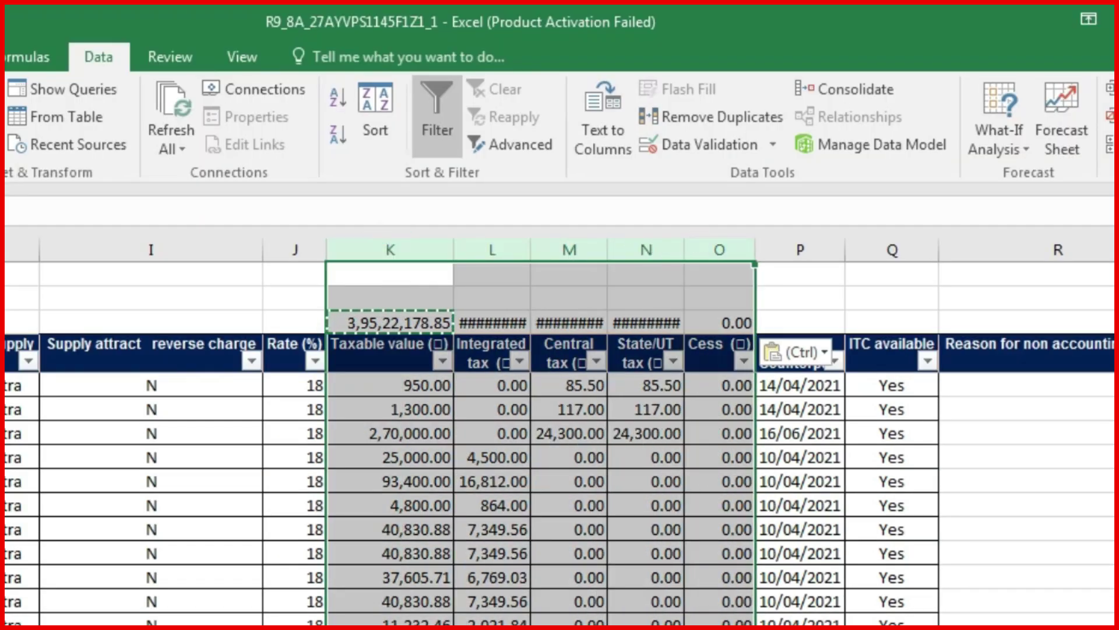
pyautogui.click(6, 56)
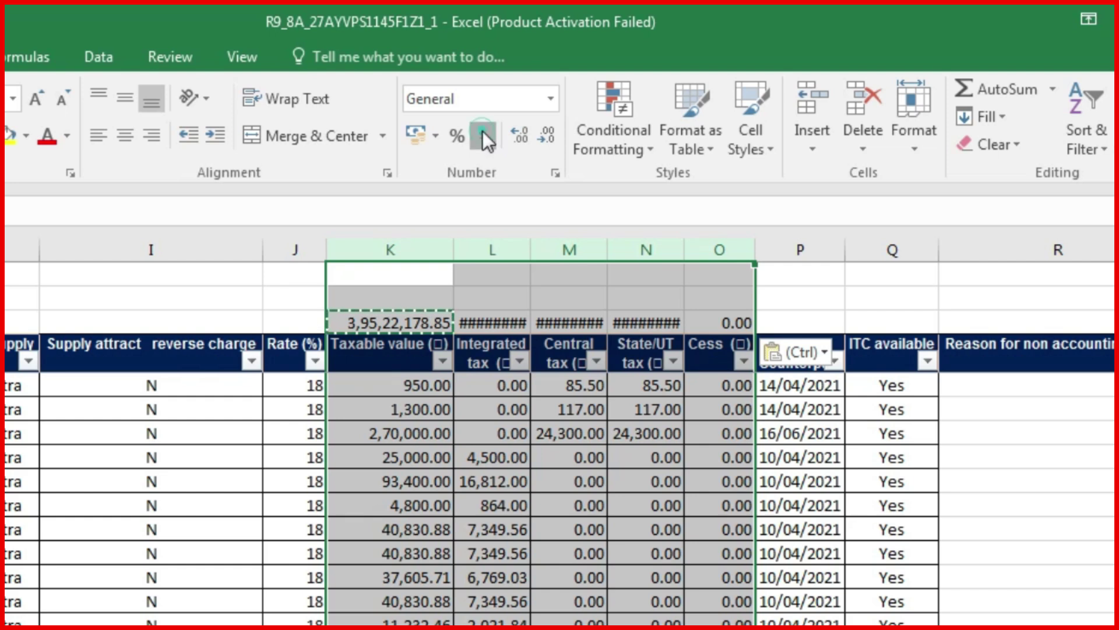
pyautogui.click(482, 131)
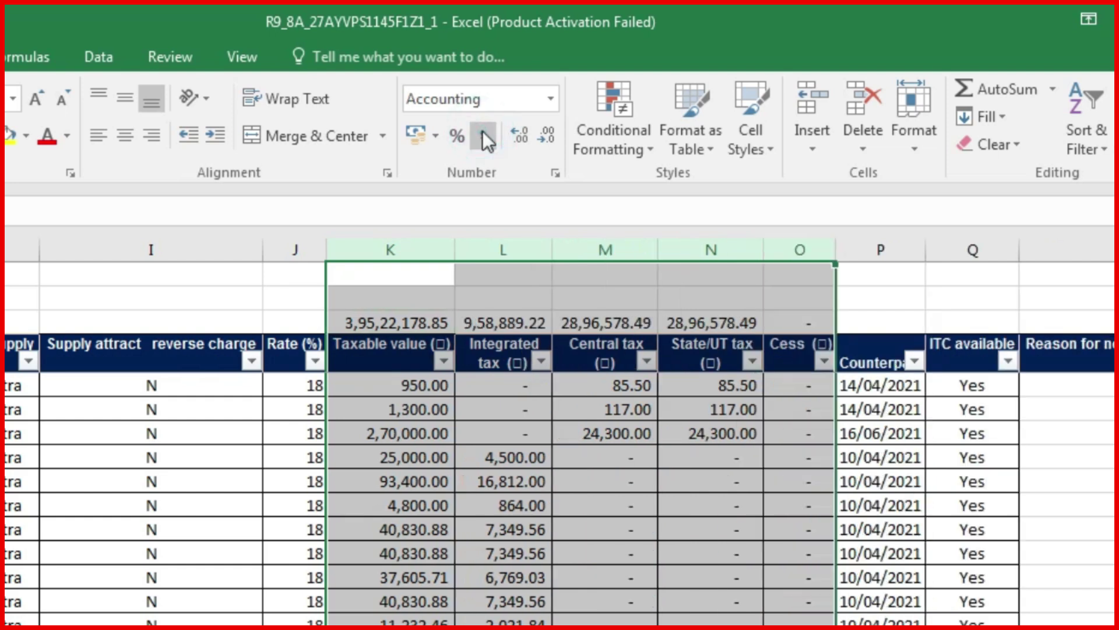
pyautogui.click(548, 131)
# Remove the last decimal, then compare Table 8A's IGST, CGST and SGST with Excel's row 3 totals.
pyautogui.click(548, 132)
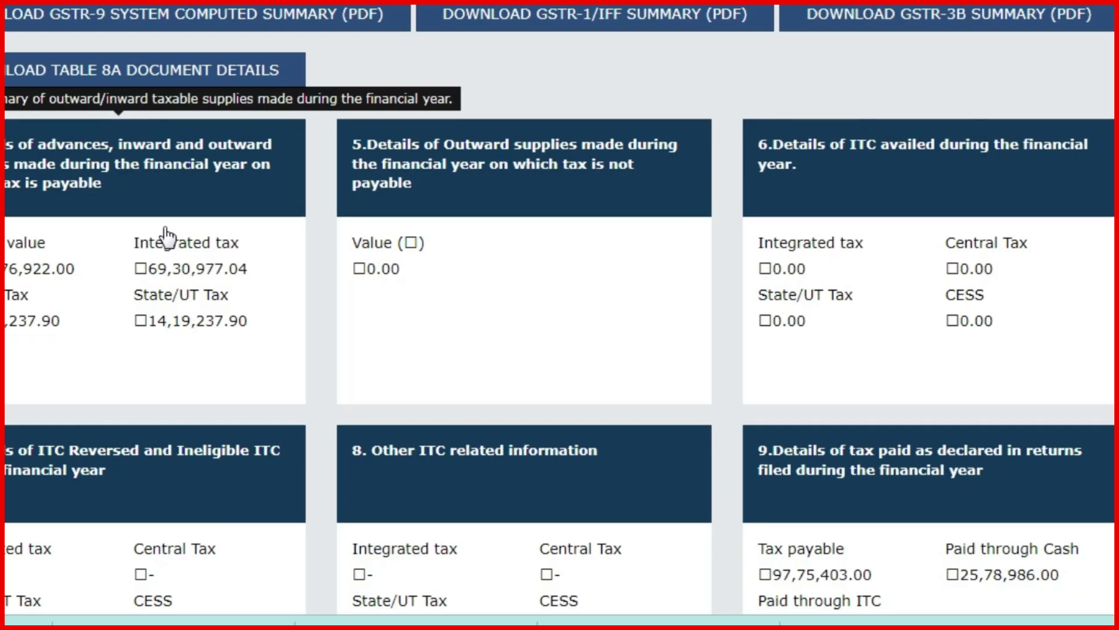
pyautogui.click(417, 489)
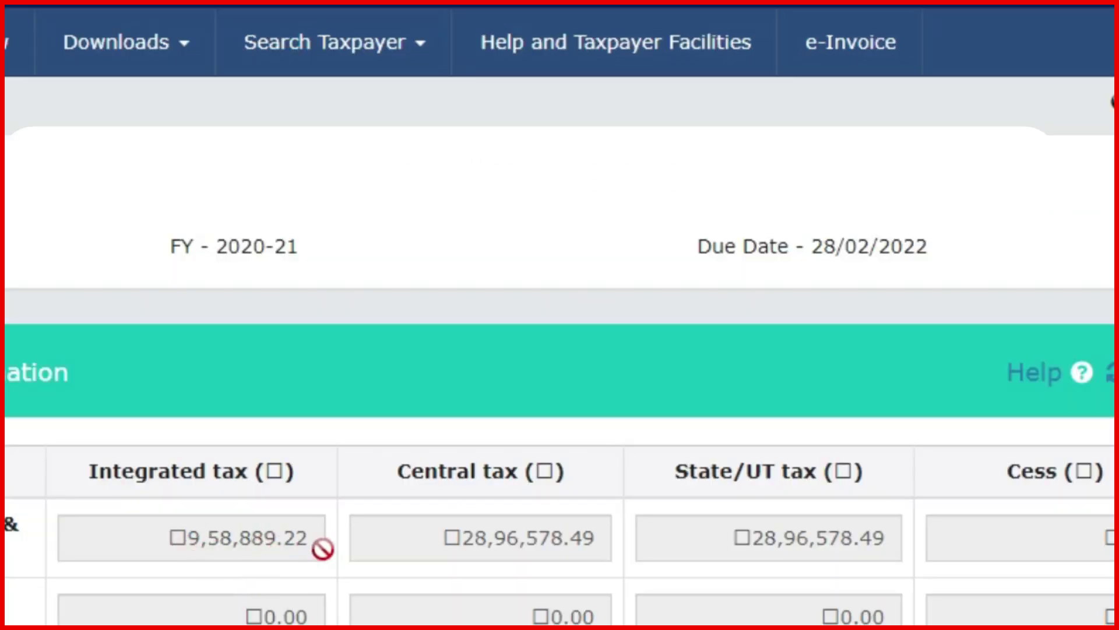
pyautogui.hotkey('alt', 'Tab')
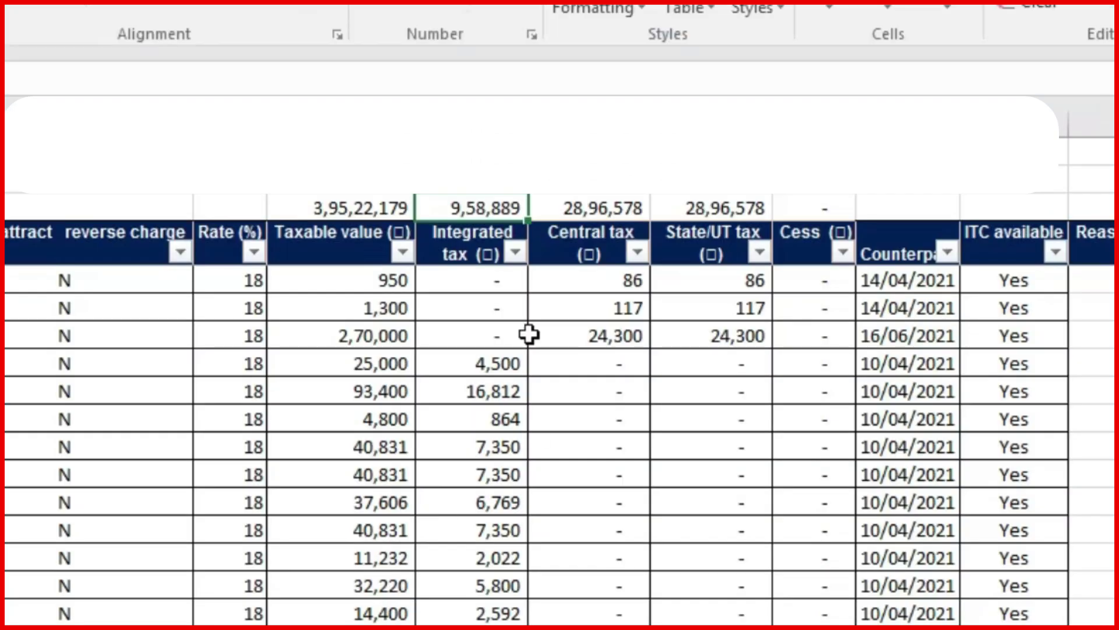
pyautogui.click(601, 219)
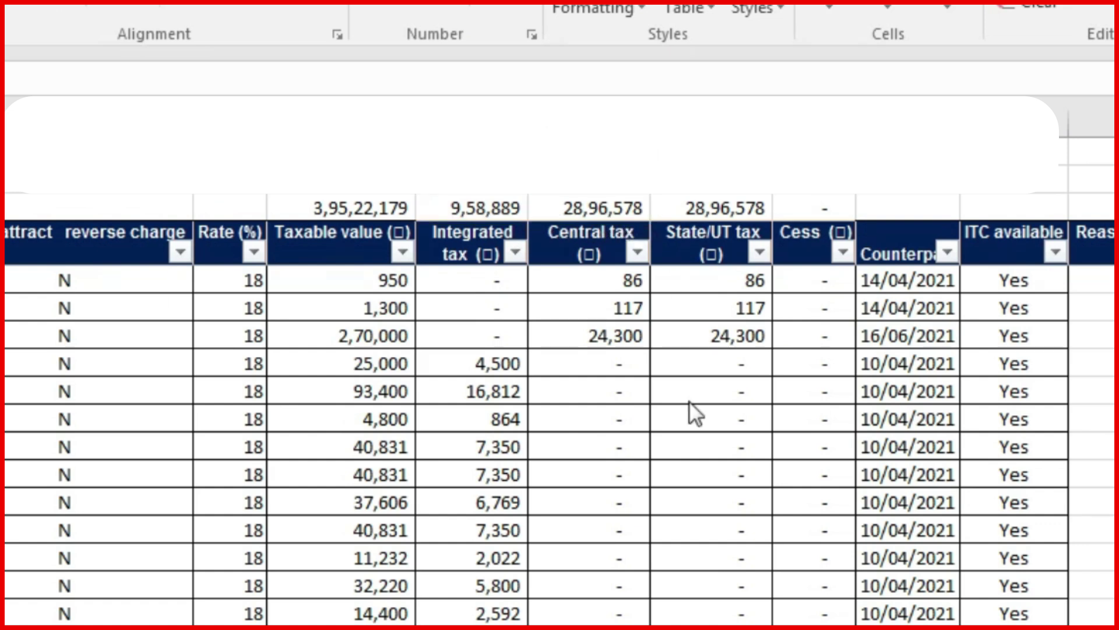
pyautogui.hotkey('alt', 'Tab')
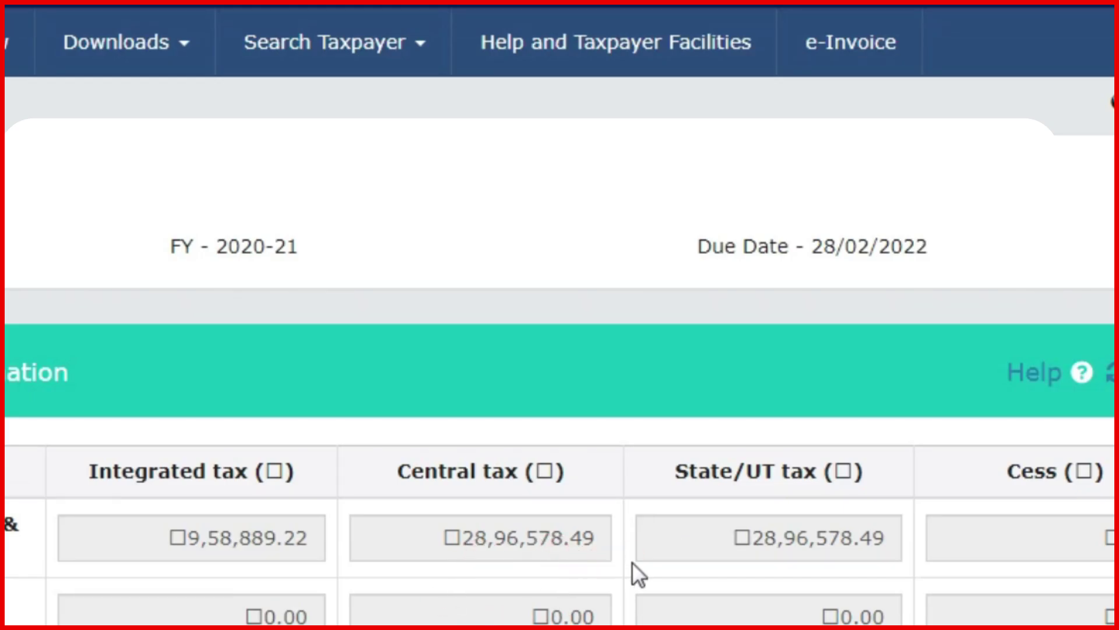
pyautogui.hotkey('alt', 'Tab')
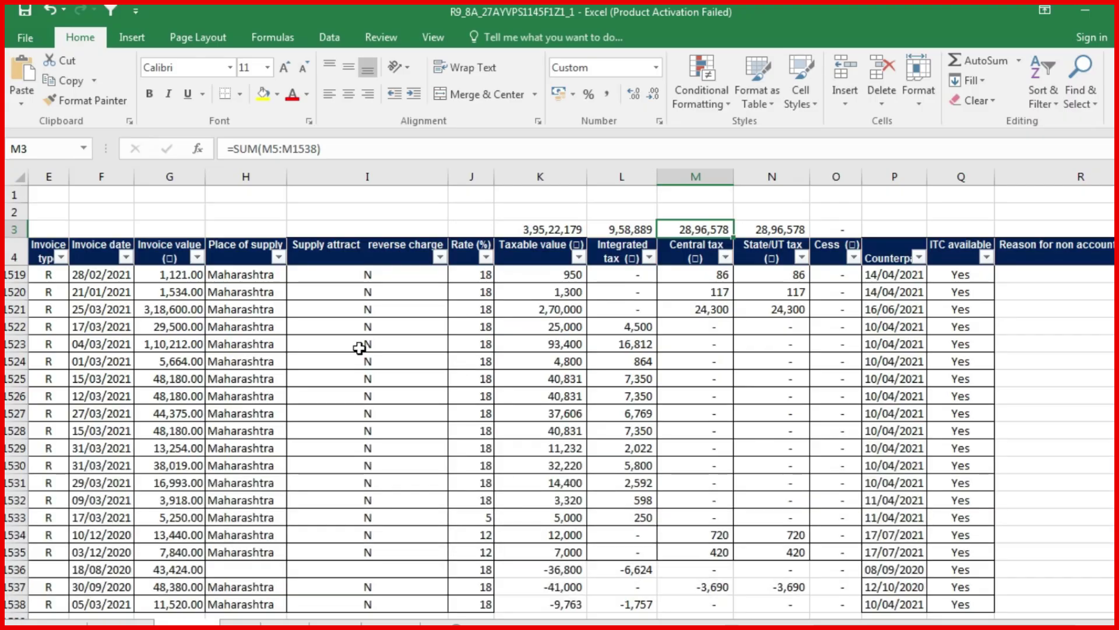
# Switch to the Updated sheet, check the Invoice date filter, and select dates F5 through F1538.
pyautogui.hotkey('alt', 'Tab')
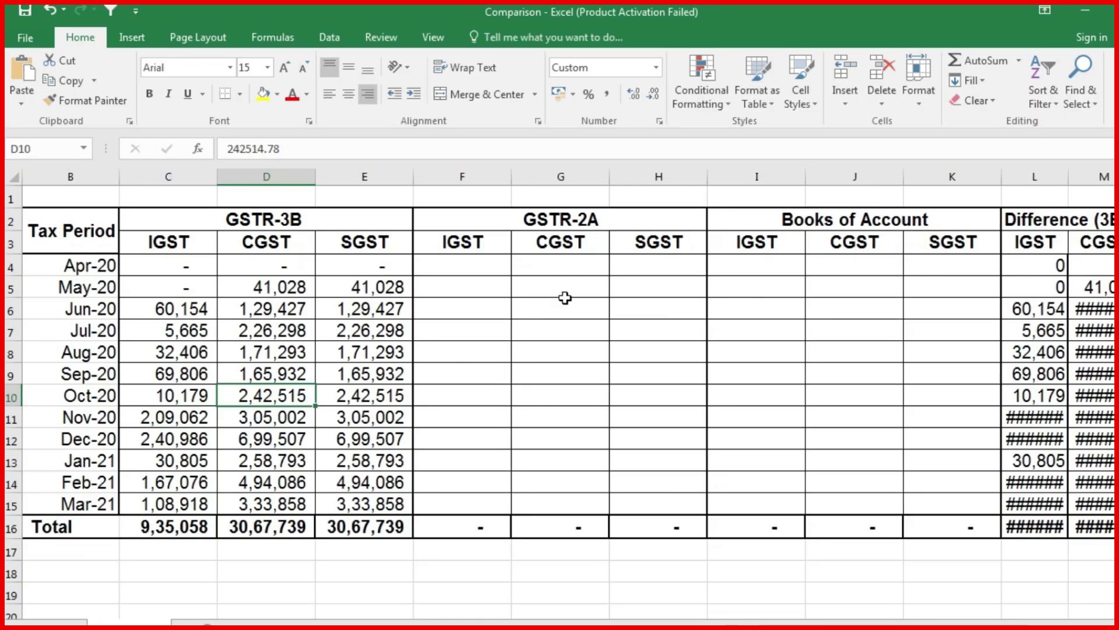
pyautogui.moveTo(561, 287); pyautogui.dragTo(569, 376)
pyautogui.hotkey('alt', 'Tab')
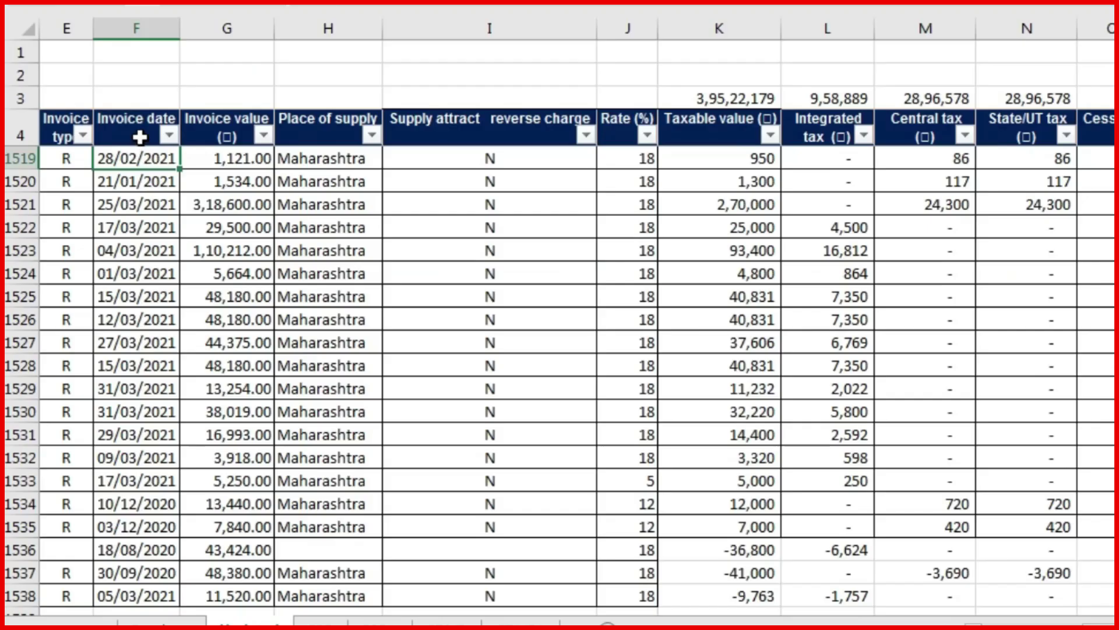
pyautogui.click(169, 135)
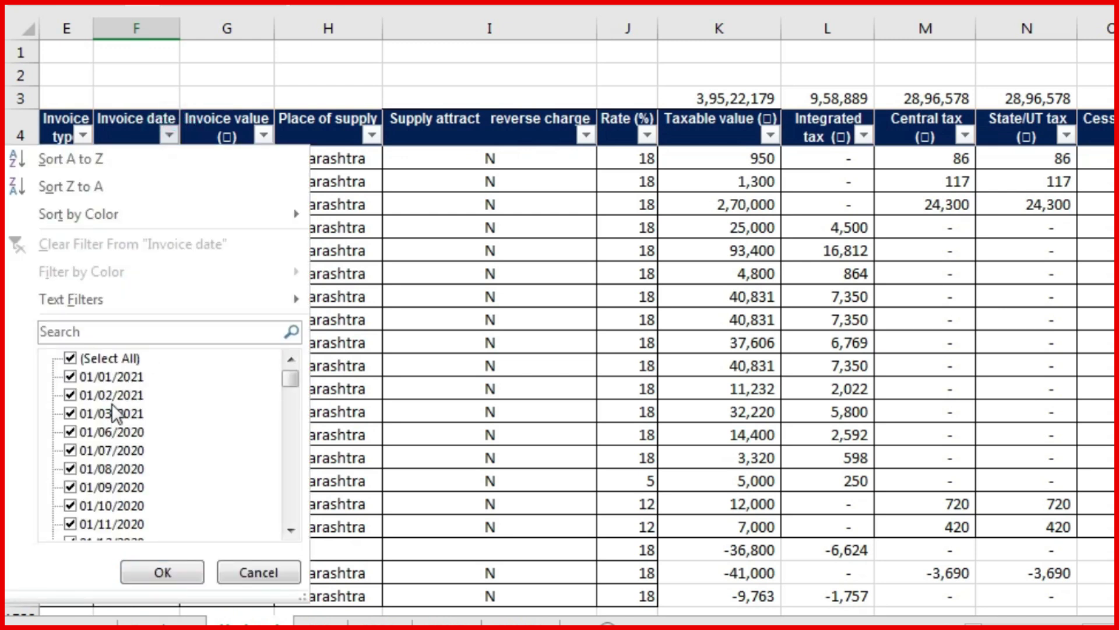
pyautogui.click(163, 572)
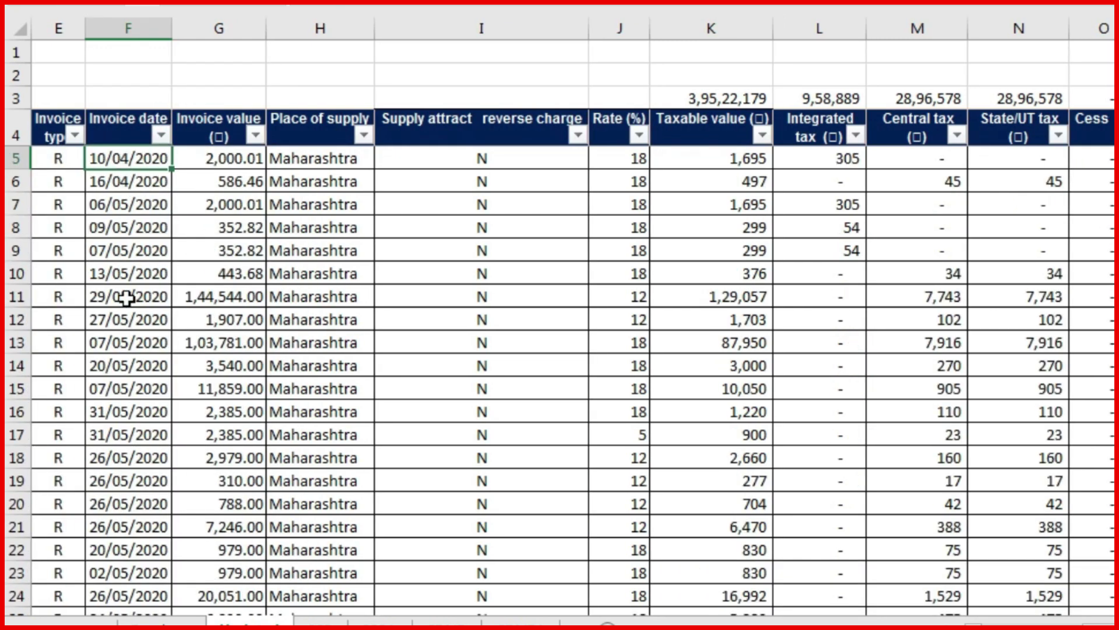
pyautogui.click(142, 155)
pyautogui.hotkey('ctrl', 'shift', 'Down')
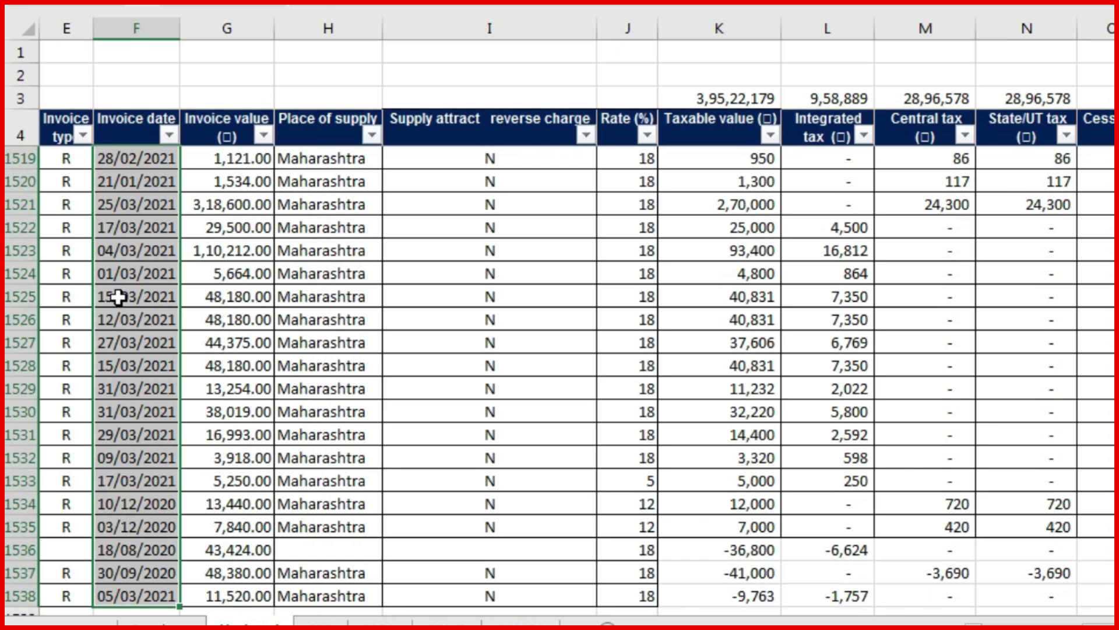
# Replace every / with - in the invoice dates (3068 replacements).
pyautogui.hotkey('ctrl', 'h')
pyautogui.write('/')
pyautogui.click(450, 393)
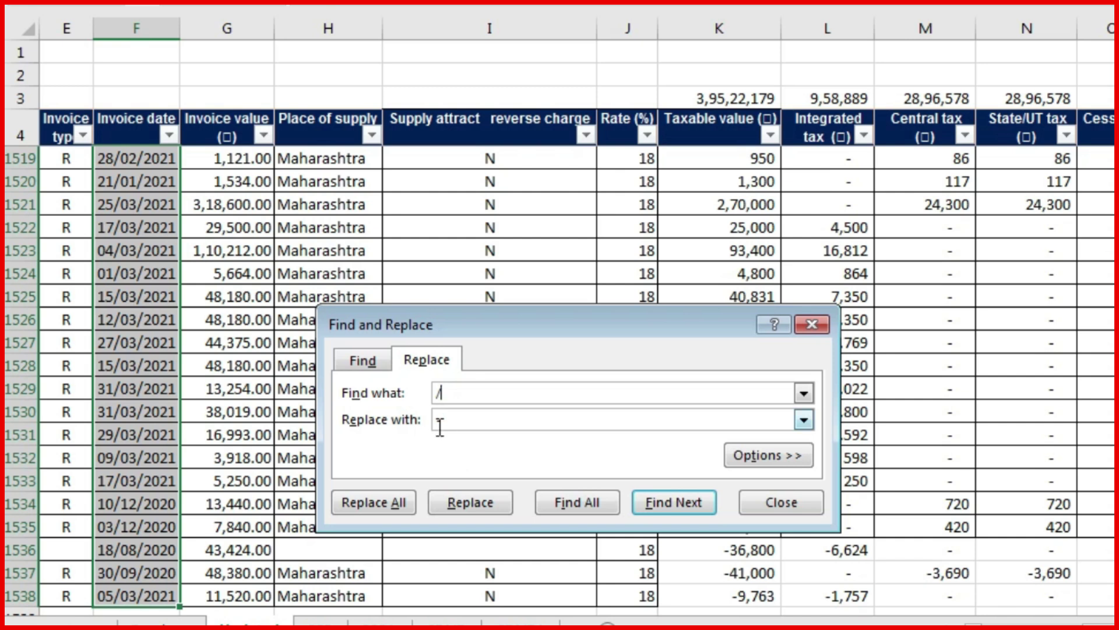
pyautogui.click(388, 501)
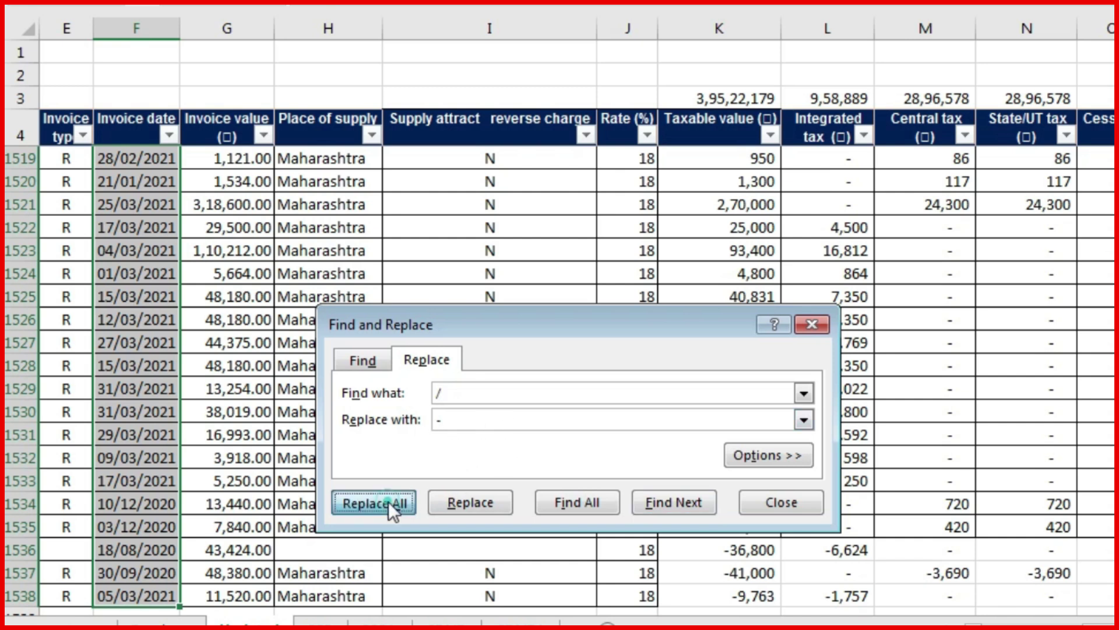
pyautogui.click(803, 308)
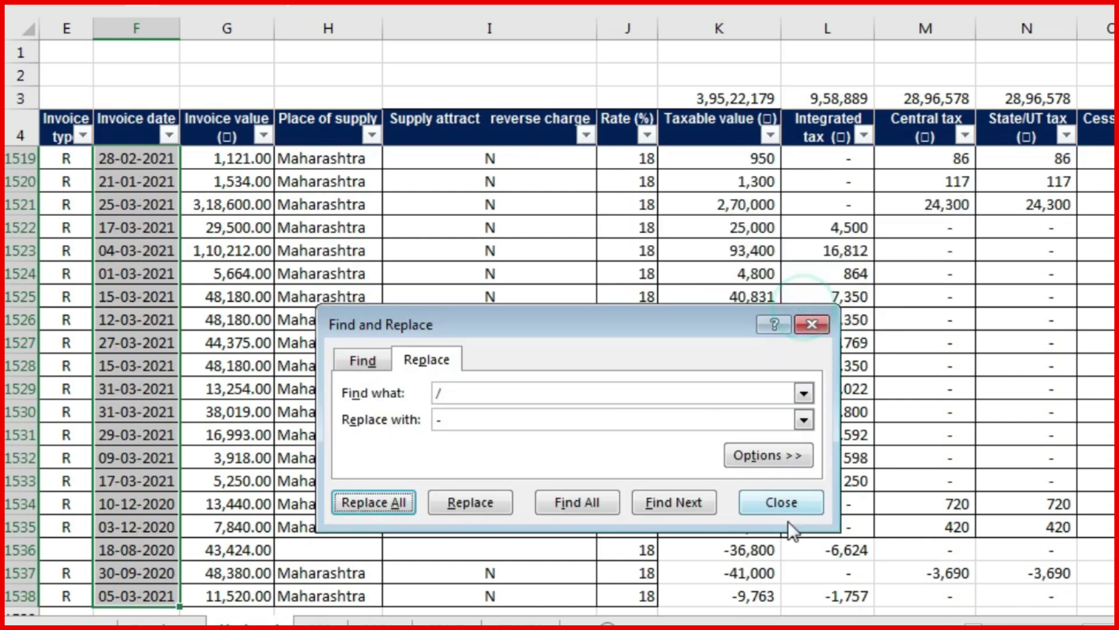
pyautogui.click(782, 516)
# Confirm the date filter now shows real dates, then select the data F4:N1538.
pyautogui.click(169, 135)
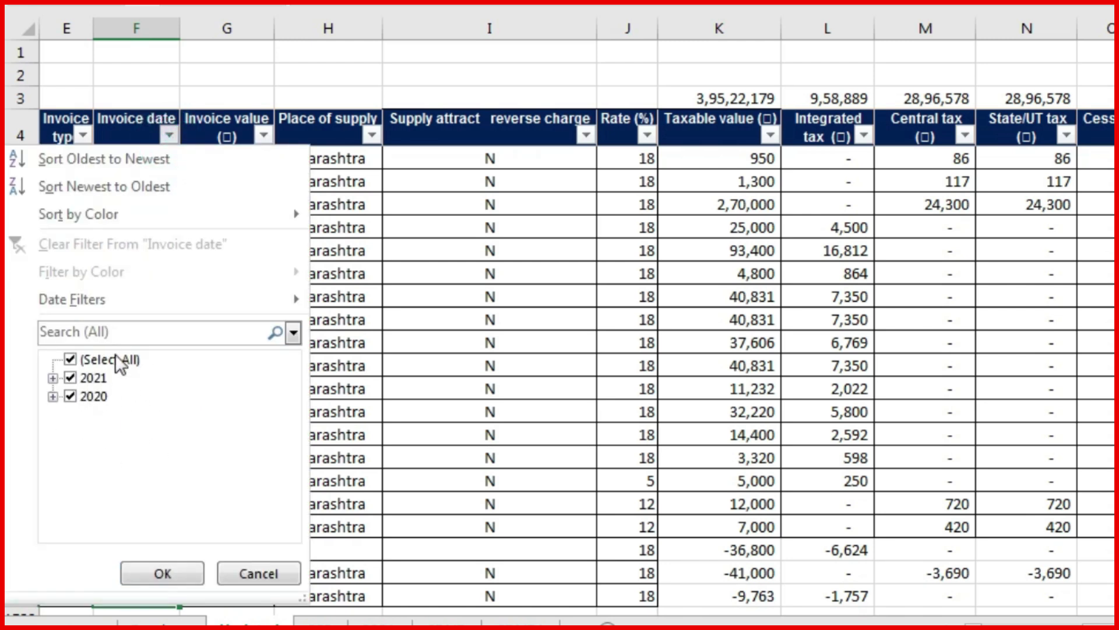
pyautogui.press('Escape')
pyautogui.moveTo(126, 130); pyautogui.dragTo(1002, 119)
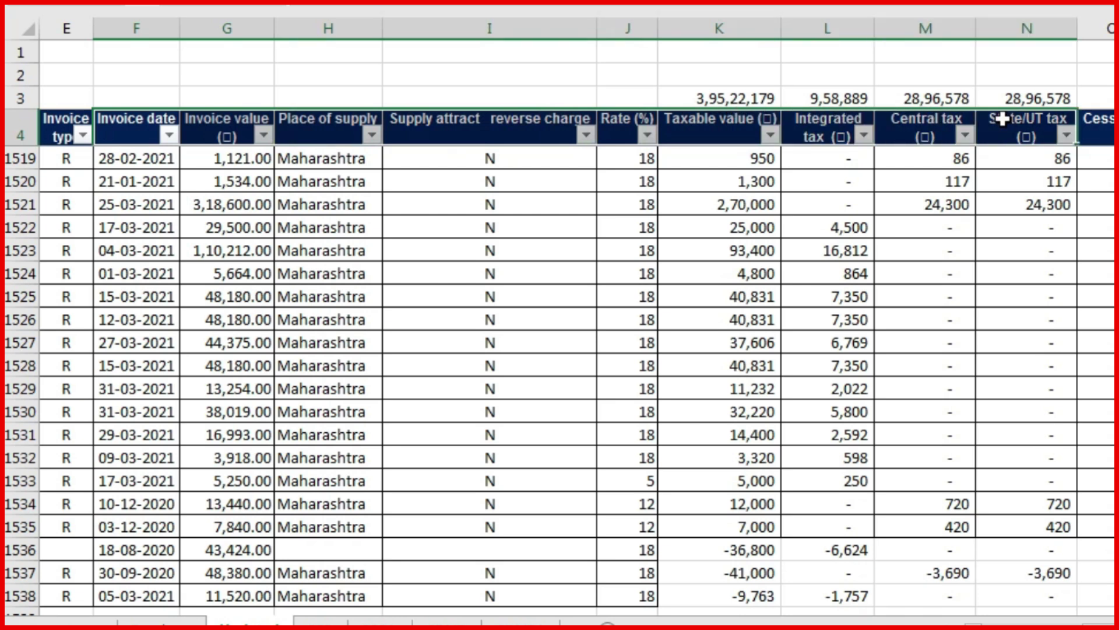
pyautogui.hotkey('ctrl', 'shift', 'Down')
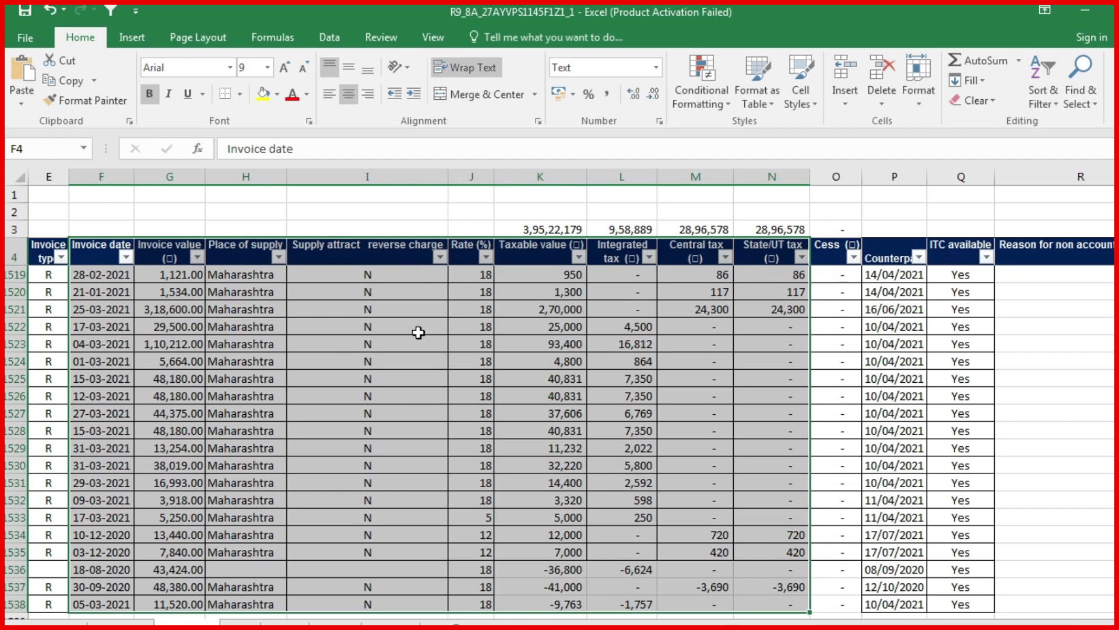
# Insert a new-sheet PivotTable with Invoice date as rows and Integrated, Central, State/UT tax summed.
pyautogui.click(131, 37)
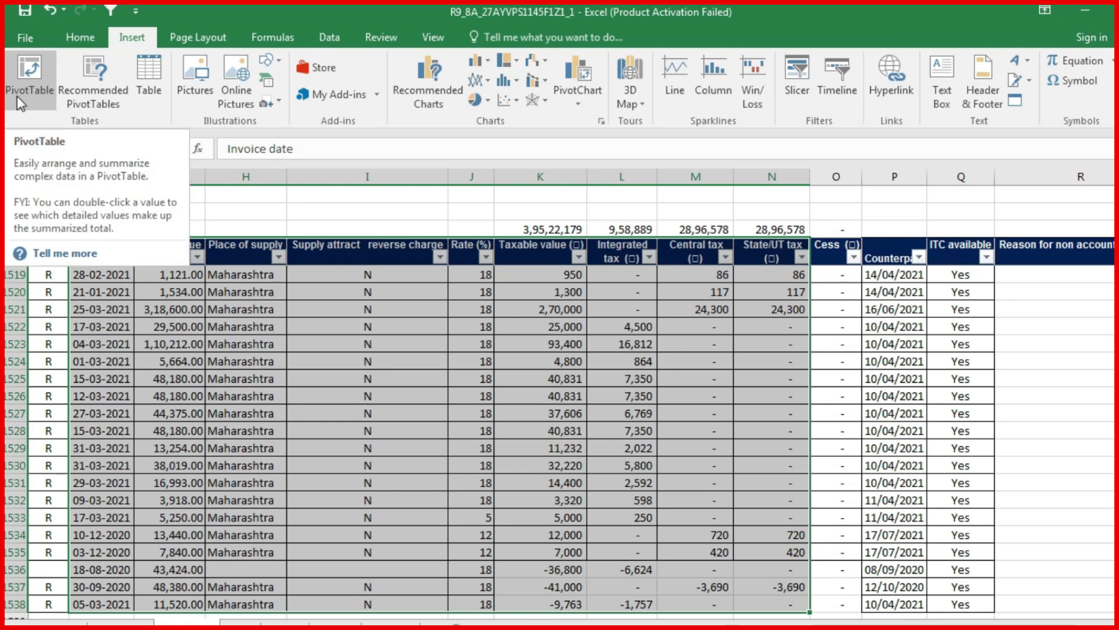
pyautogui.press('alt')
pyautogui.press('n')
pyautogui.press('v')
pyautogui.press('Return')
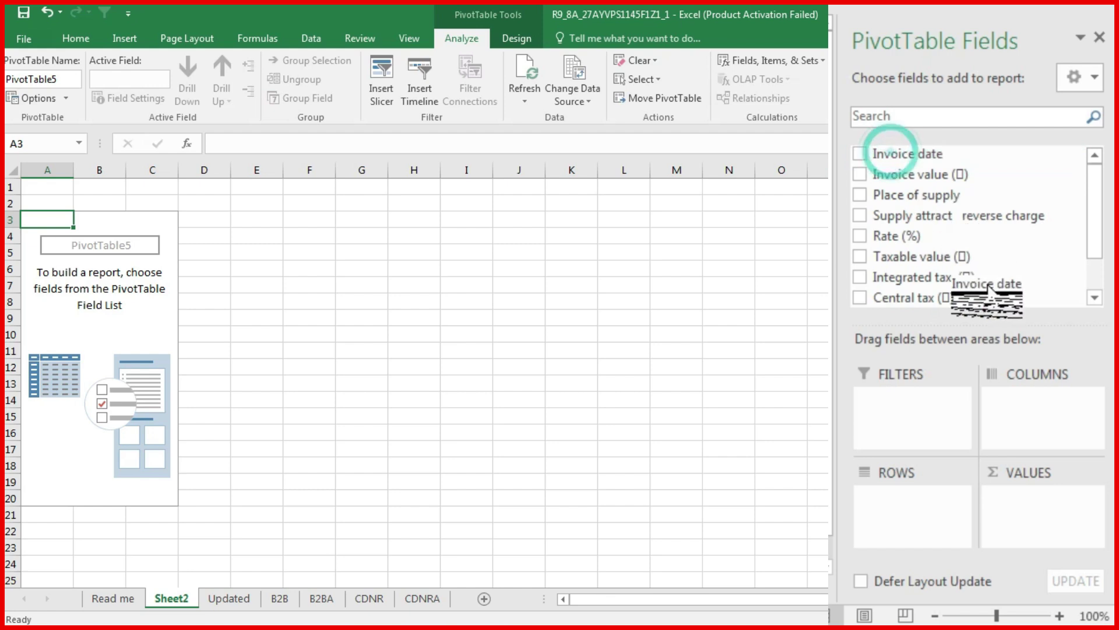
pyautogui.moveTo(892, 156); pyautogui.dragTo(921, 533)
pyautogui.moveTo(863, 194); pyautogui.dragTo(1070, 533)
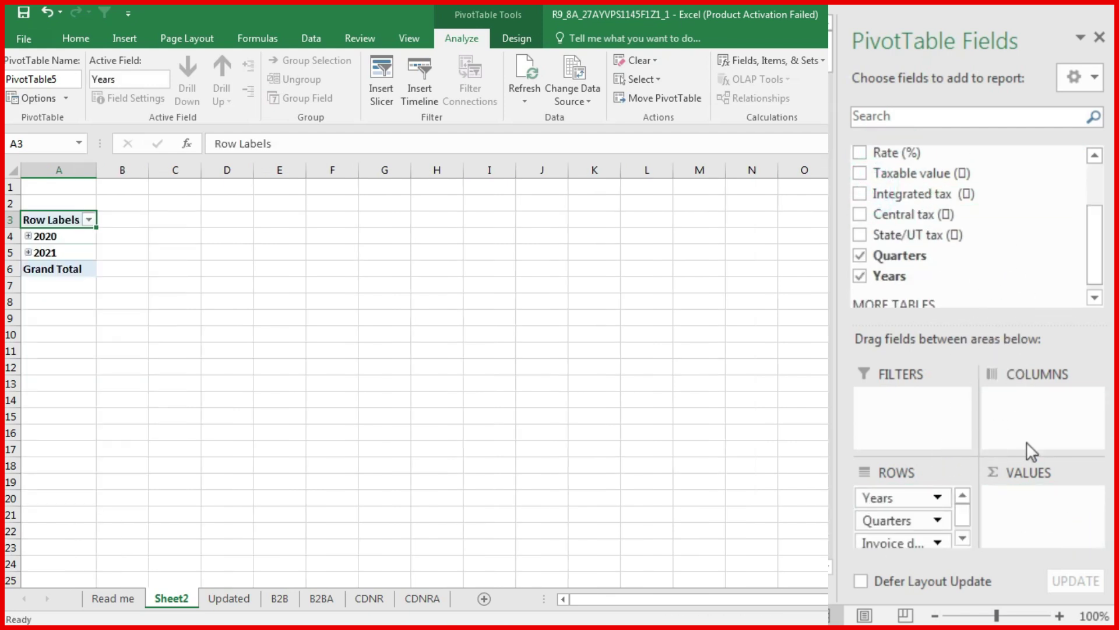
pyautogui.moveTo(892, 214); pyautogui.dragTo(1050, 532)
pyautogui.moveTo(895, 228); pyautogui.dragTo(1072, 540)
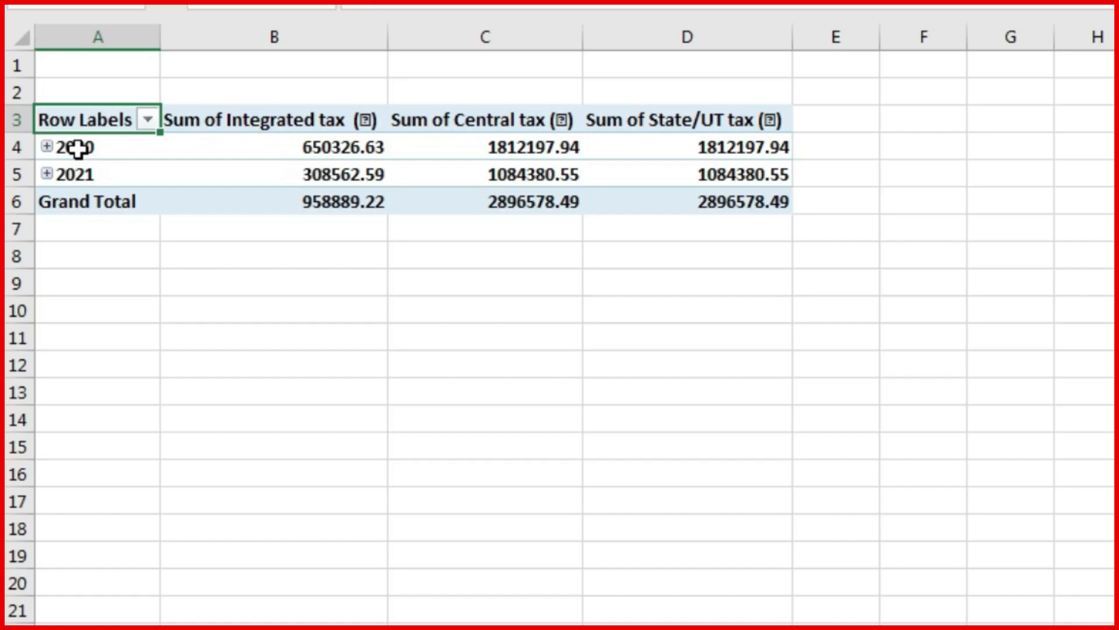
pyautogui.click(49, 247)
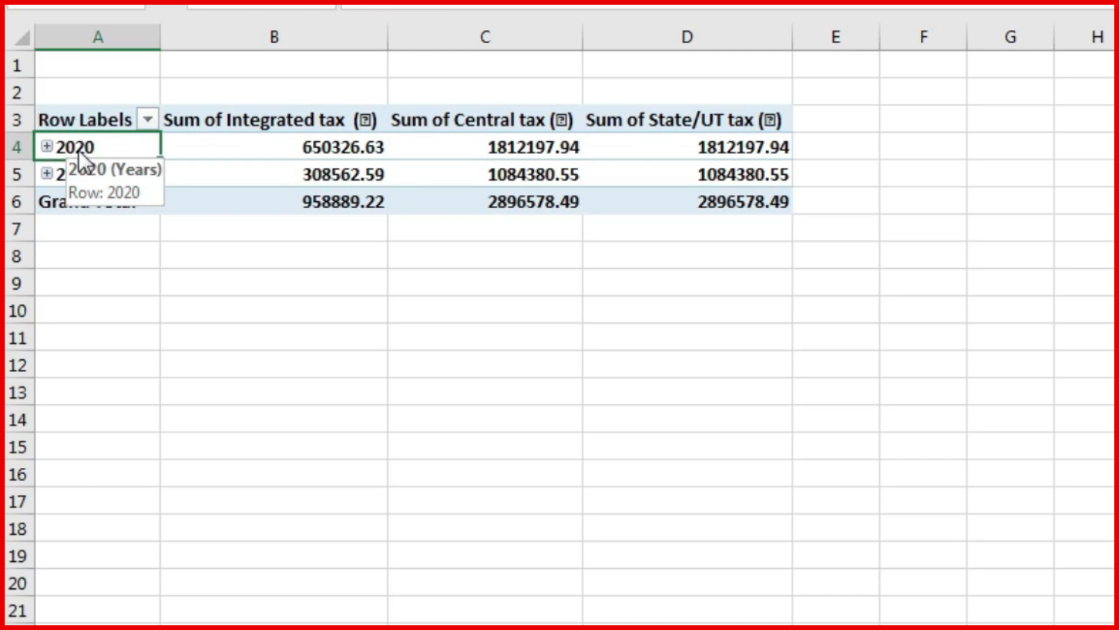
# Group the pivot's invoice dates by Months only, removing Quarters and Years.
pyautogui.rightClick(49, 247)
pyautogui.click(173, 409)
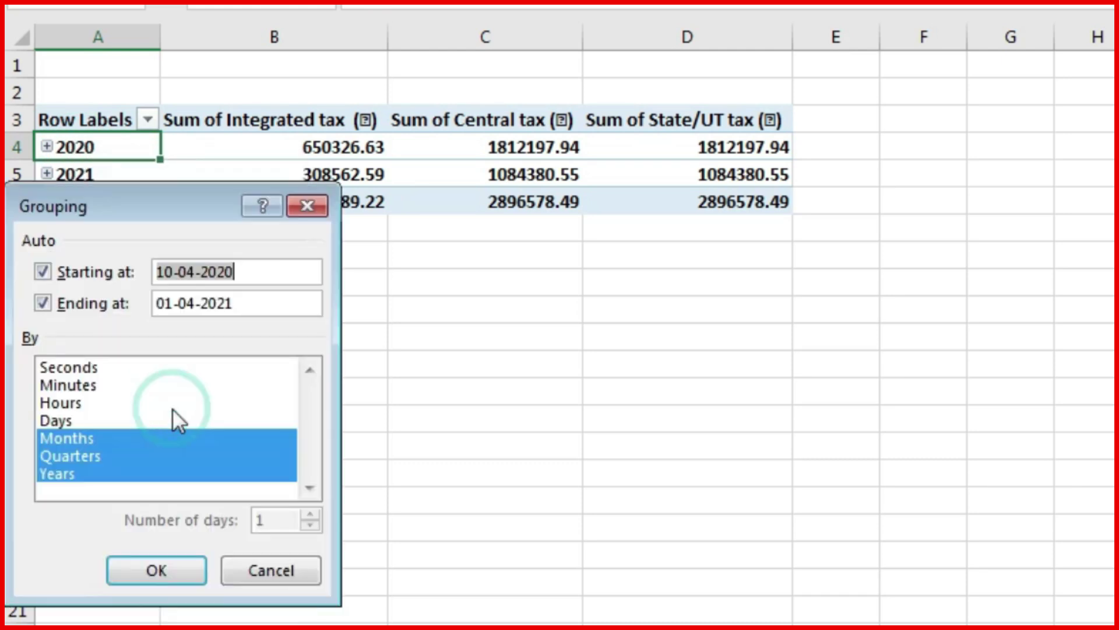
pyautogui.click(74, 459)
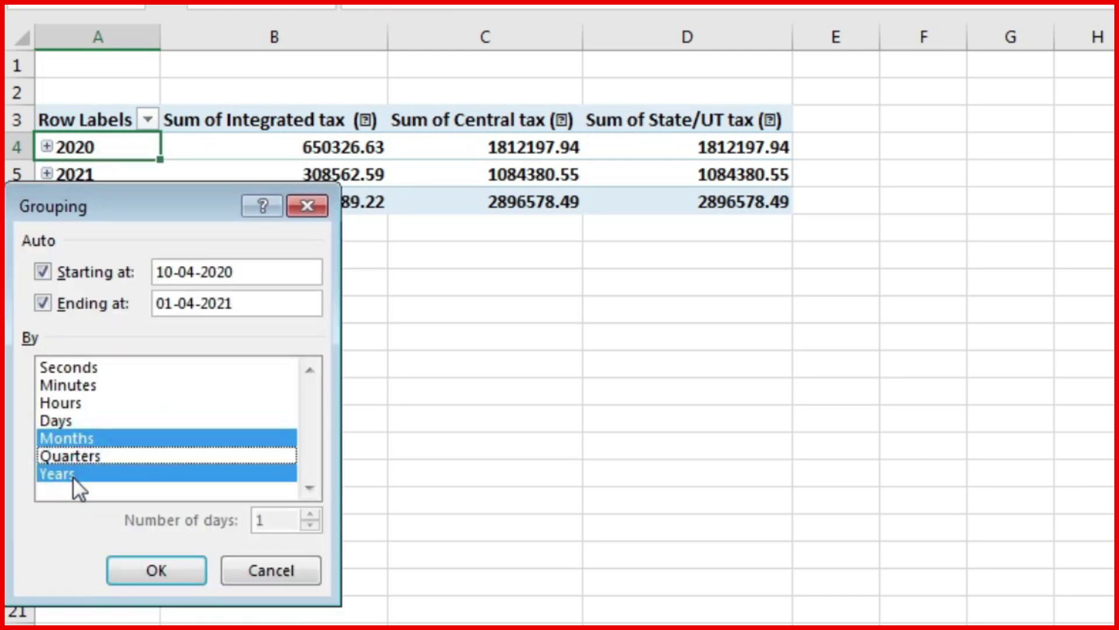
pyautogui.click(72, 477)
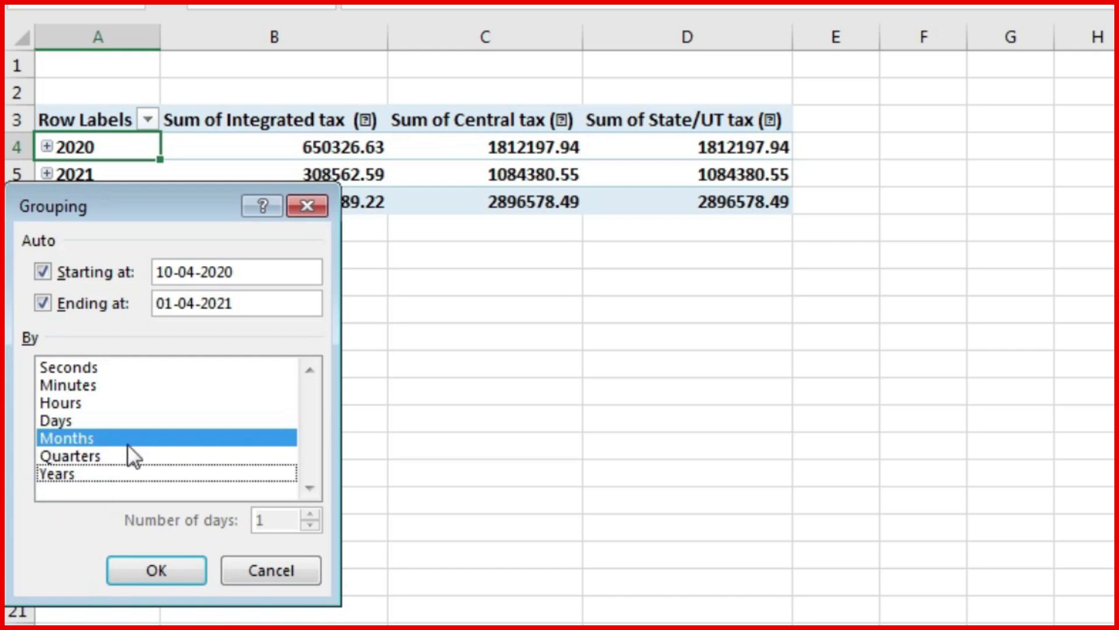
pyautogui.click(168, 563)
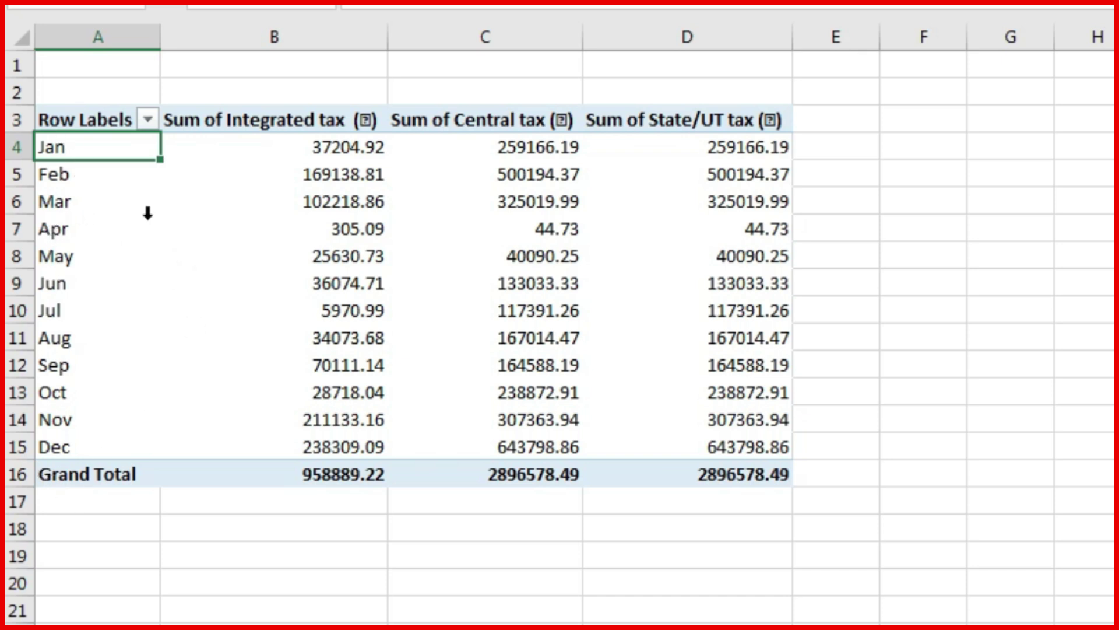
# Move Jan, Feb and Mar to the end so the months run Apr through Mar.
pyautogui.rightClick(65, 149)
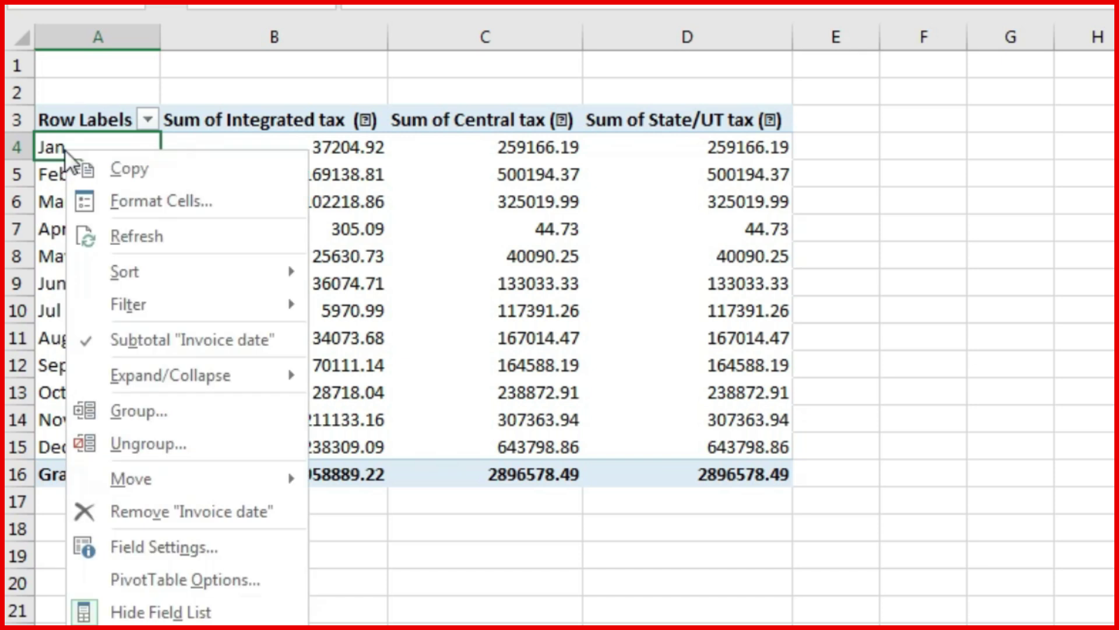
pyautogui.click(143, 473)
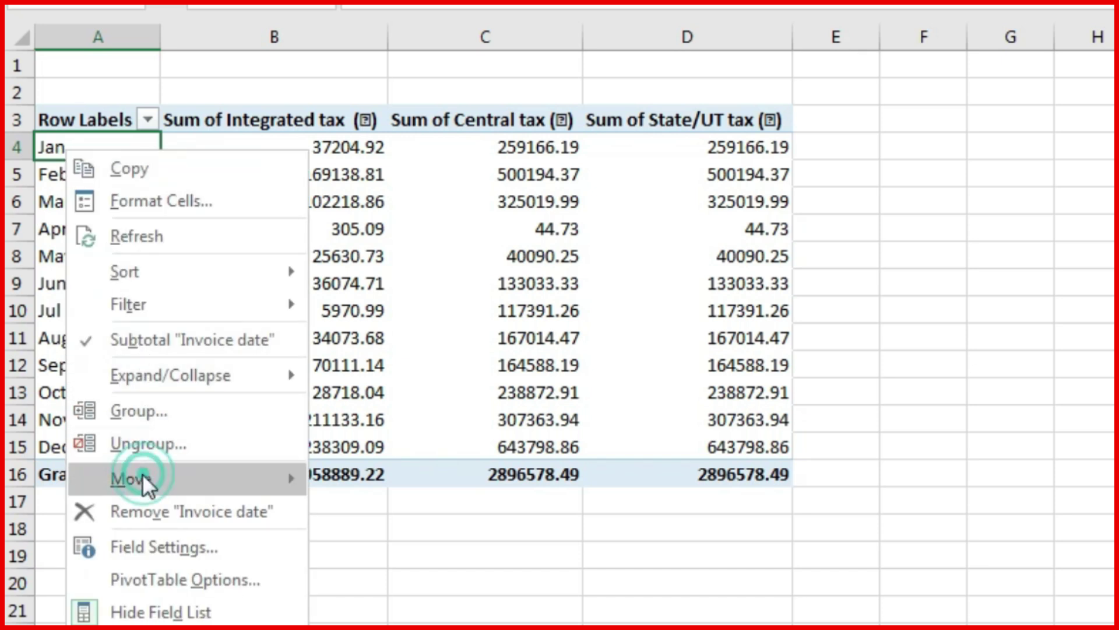
pyautogui.click(438, 584)
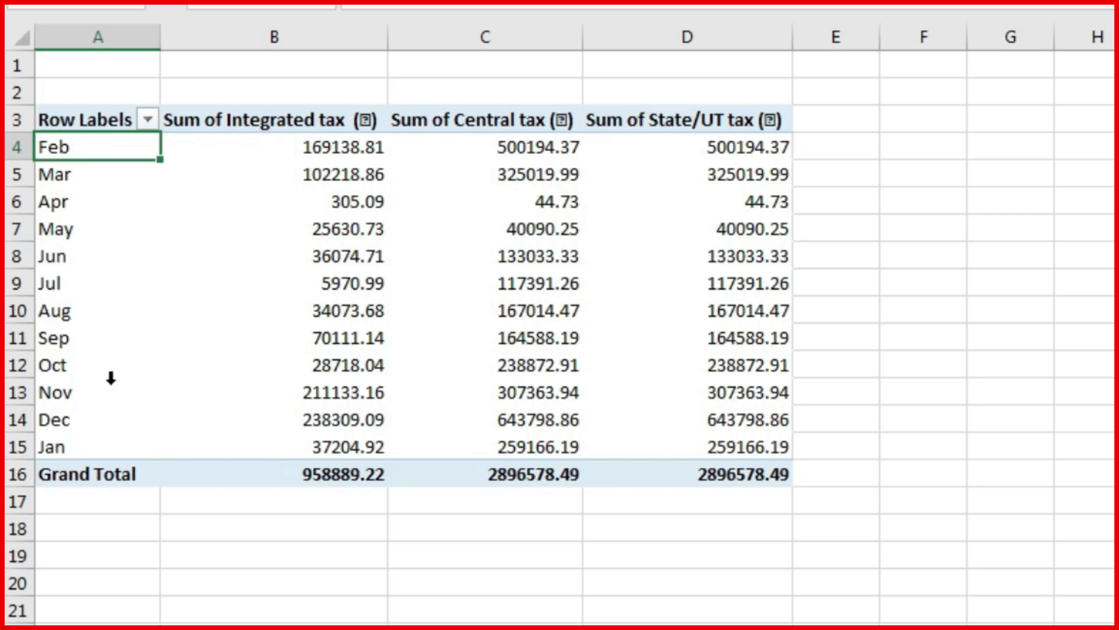
pyautogui.rightClick(91, 146)
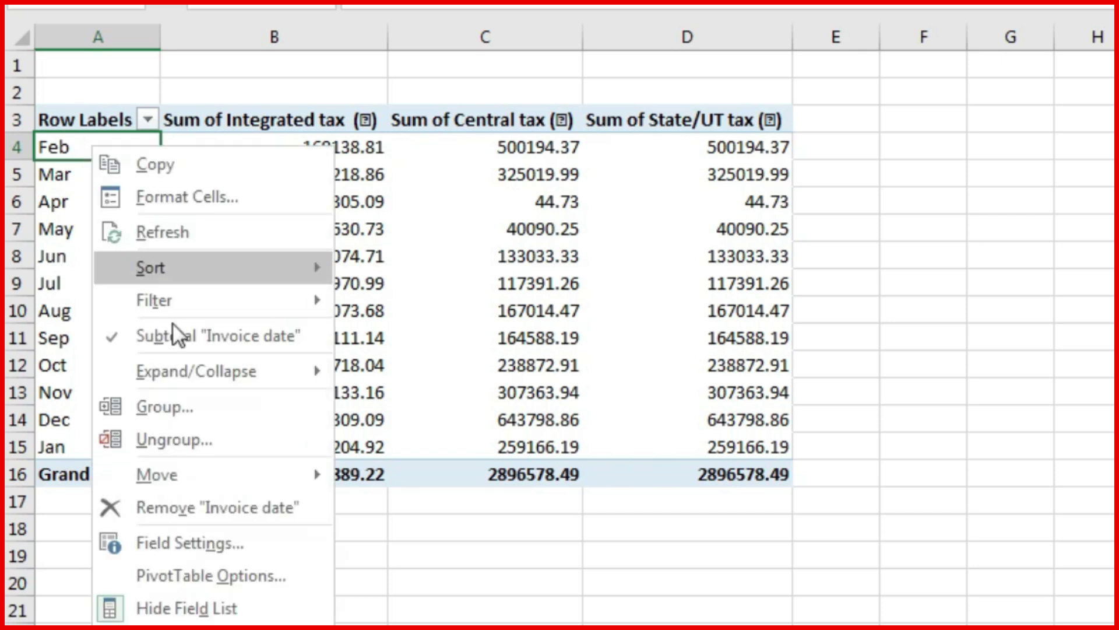
pyautogui.click(485, 575)
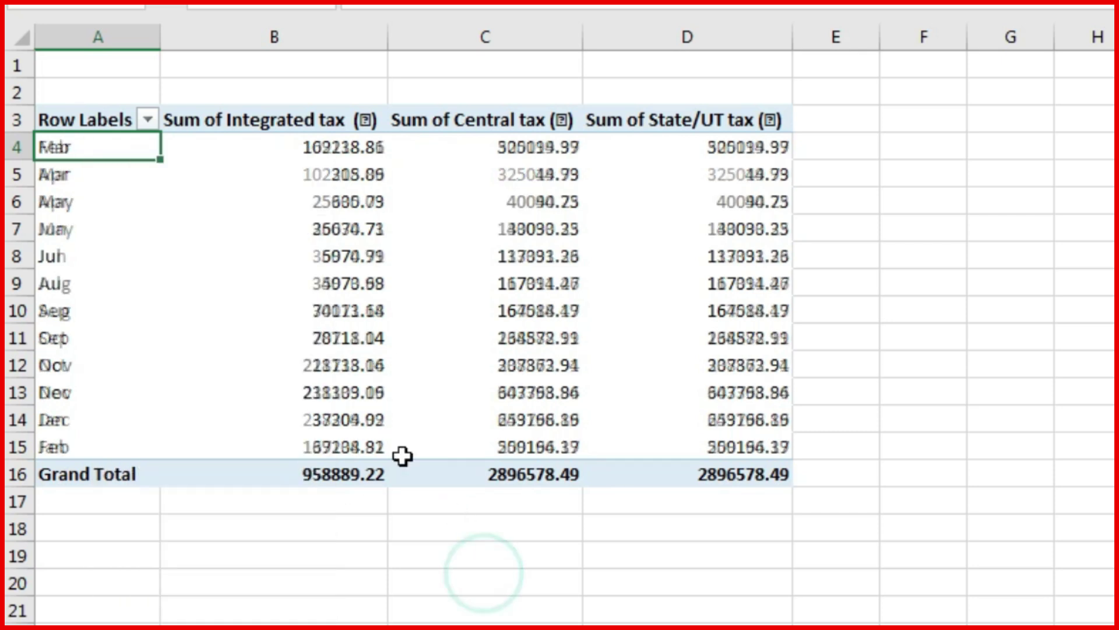
pyautogui.rightClick(85, 148)
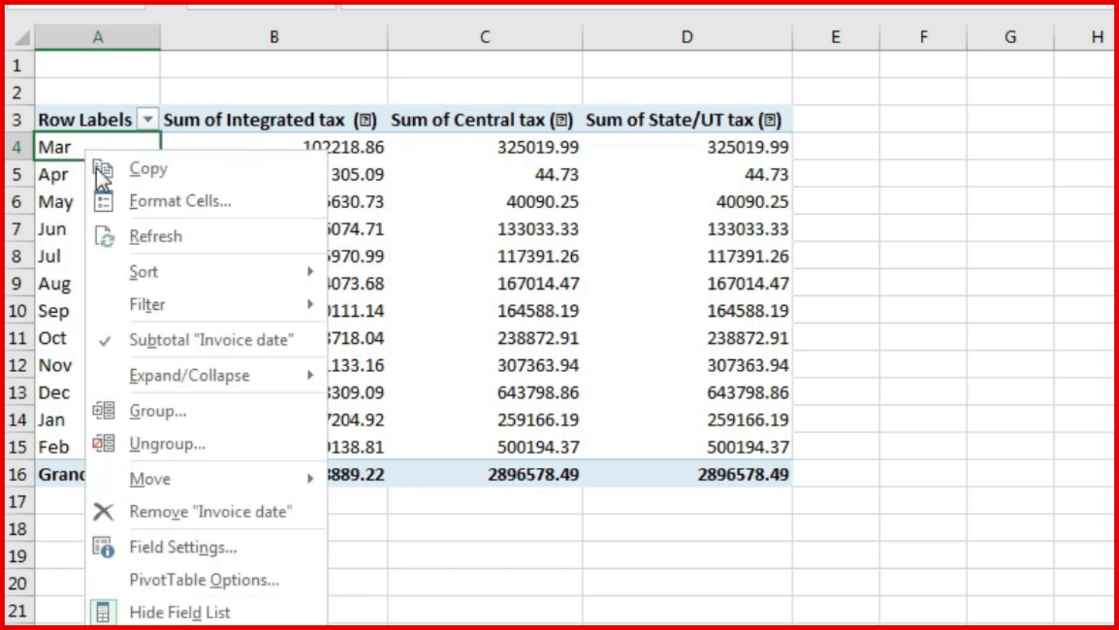
pyautogui.click(449, 584)
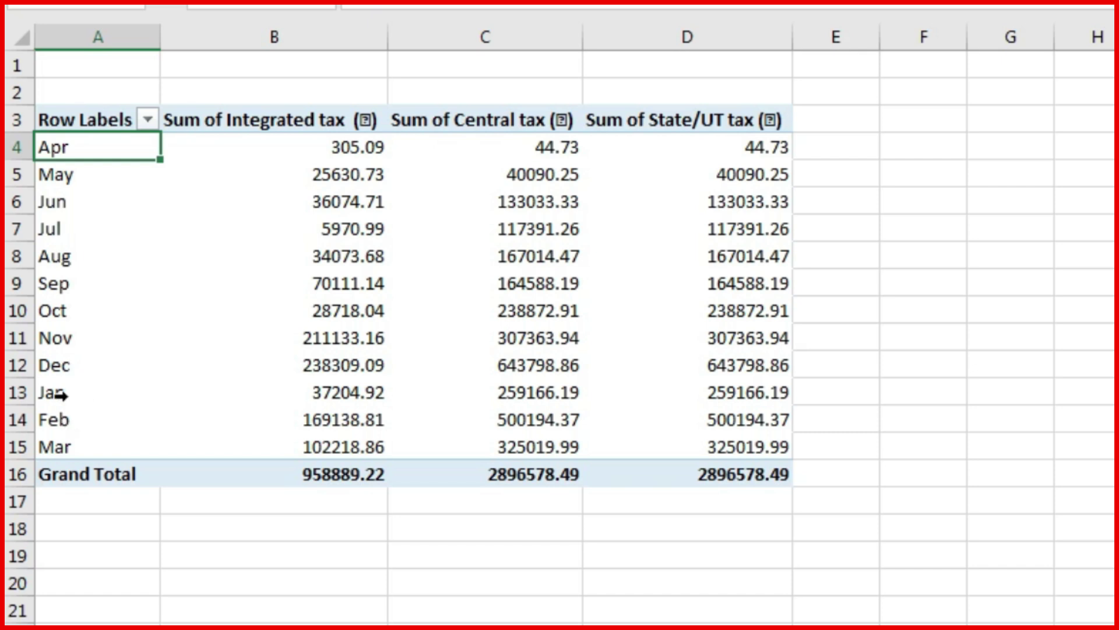
# Copy the pivot's monthly tax totals and paste them as values into the comparison table.
pyautogui.click(324, 147)
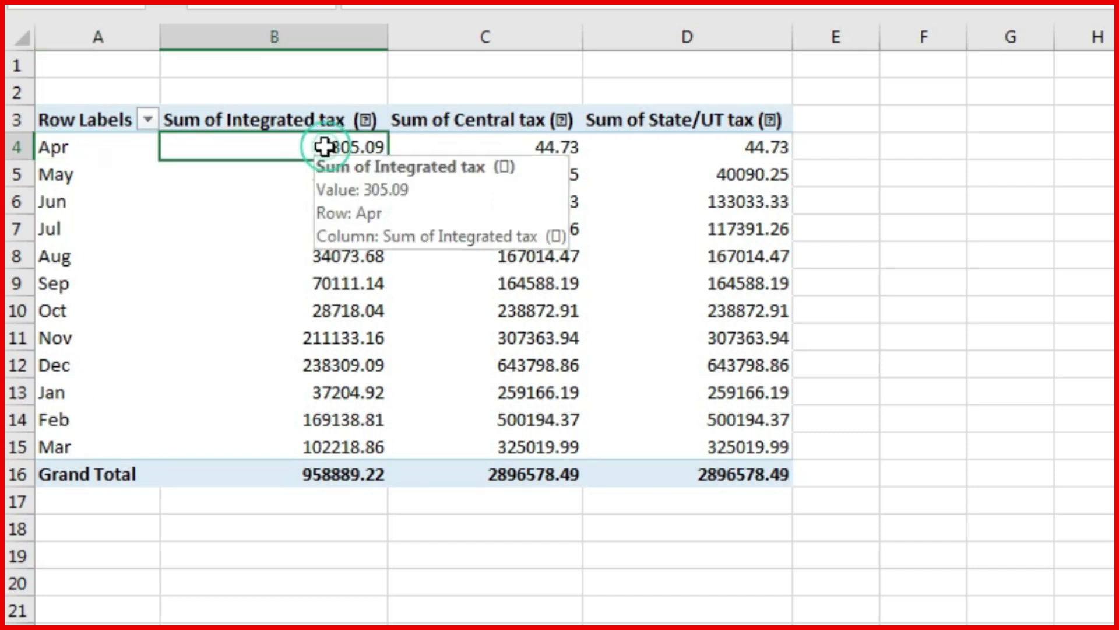
pyautogui.moveTo(324, 147)
pyautogui.mouseDown()
pyautogui.moveTo(750, 322)
pyautogui.moveTo(738, 435)
pyautogui.mouseUp()
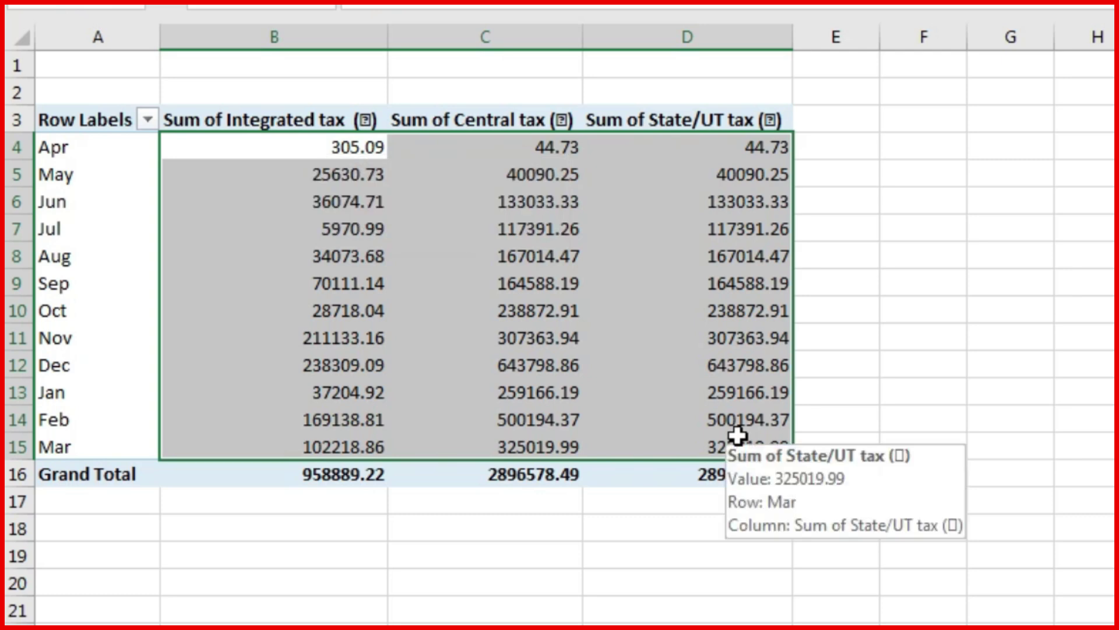
pyautogui.hotkey('ctrl', 'c')
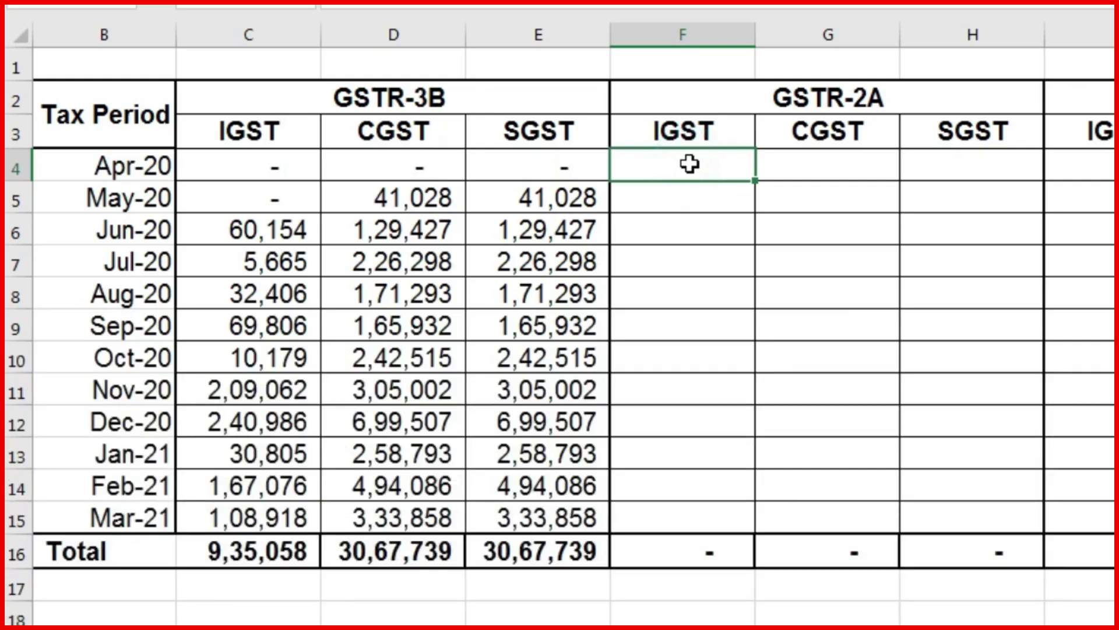
pyautogui.hotkey('ctrl', 'alt', 'v')
pyautogui.press('v')
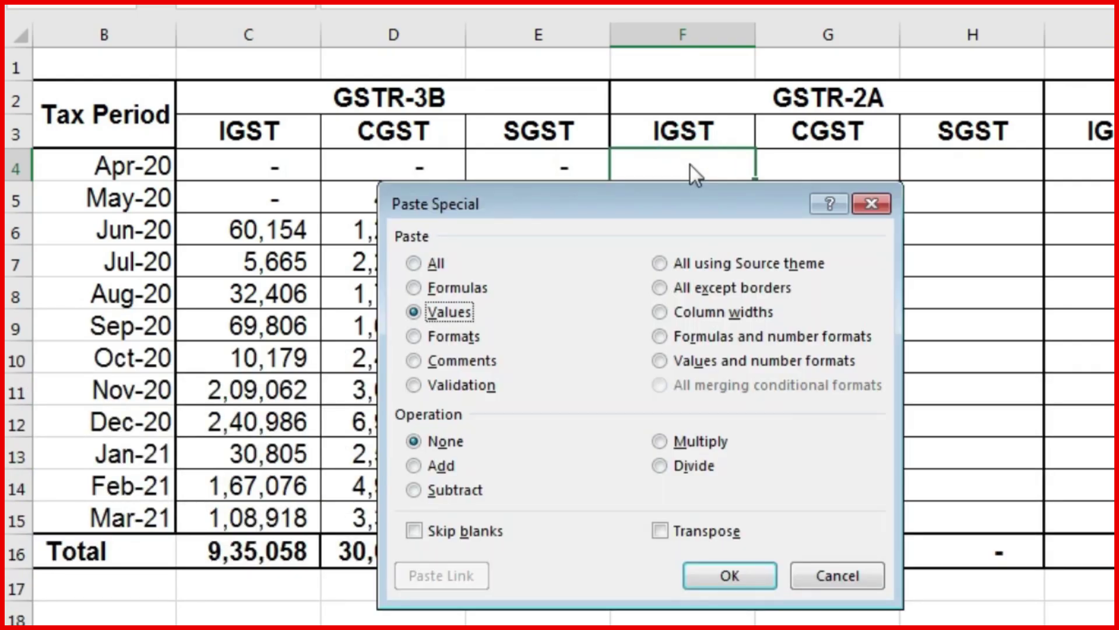
pyautogui.press('Return')
# Clear the earlier paste and re-paste values only into the GSTR-2A IGST, CGST, SGST columns.
pyautogui.press('Delete')
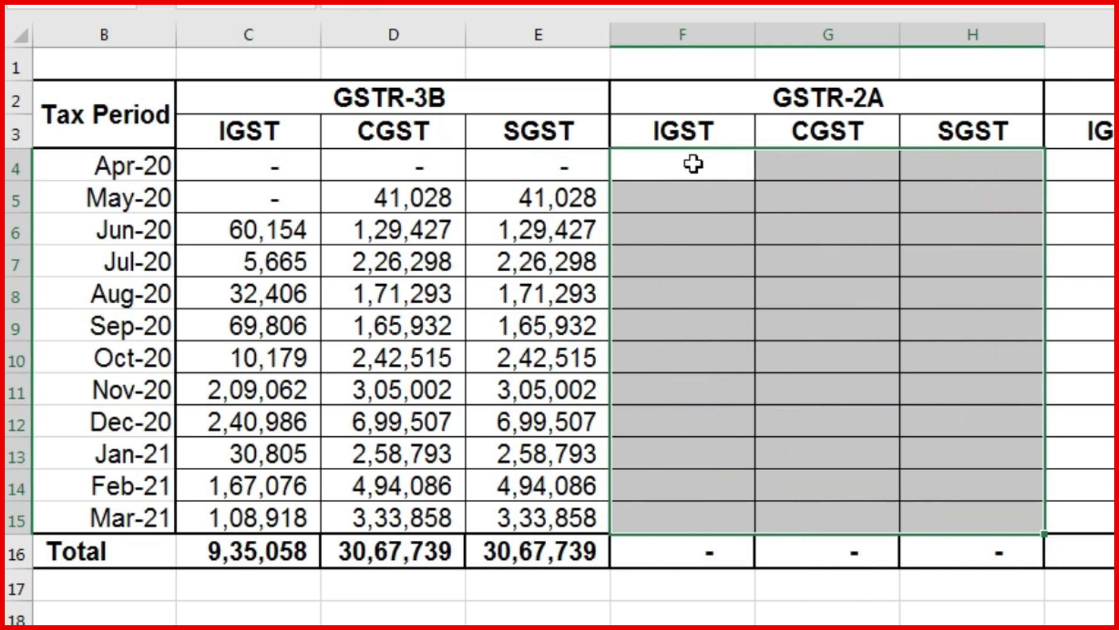
pyautogui.hotkey('ctrl', 'alt', 'v')
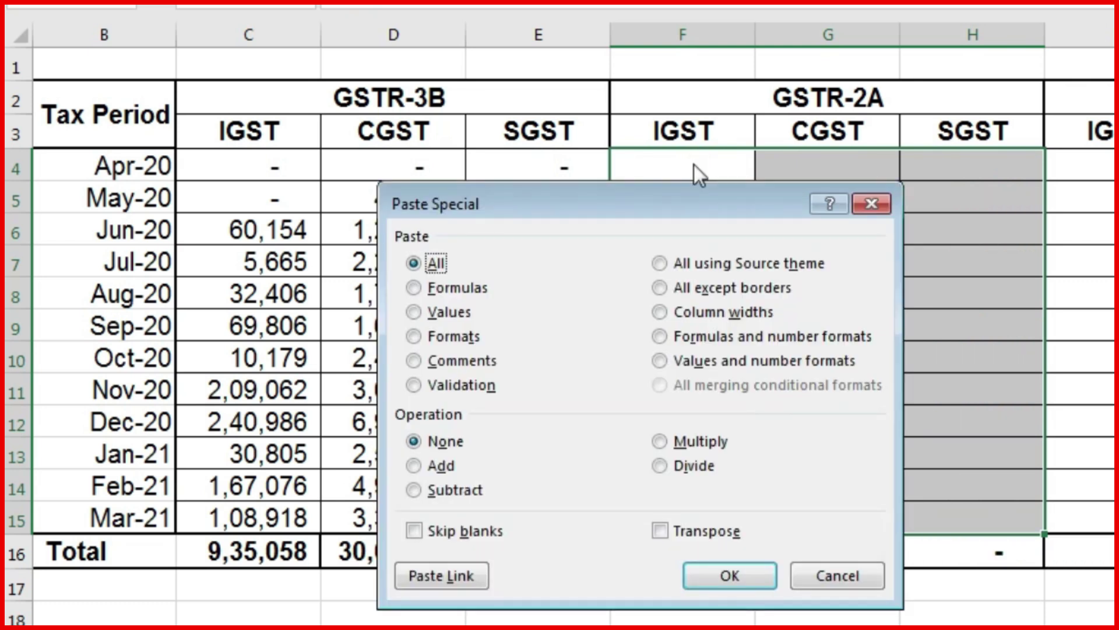
pyautogui.click(433, 310)
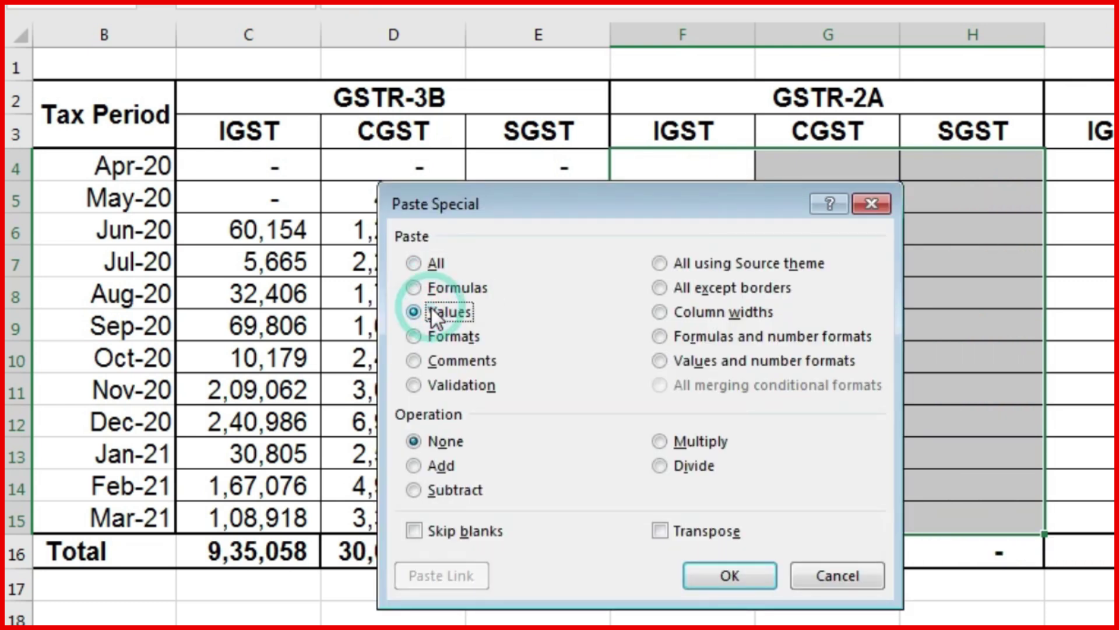
pyautogui.click(723, 577)
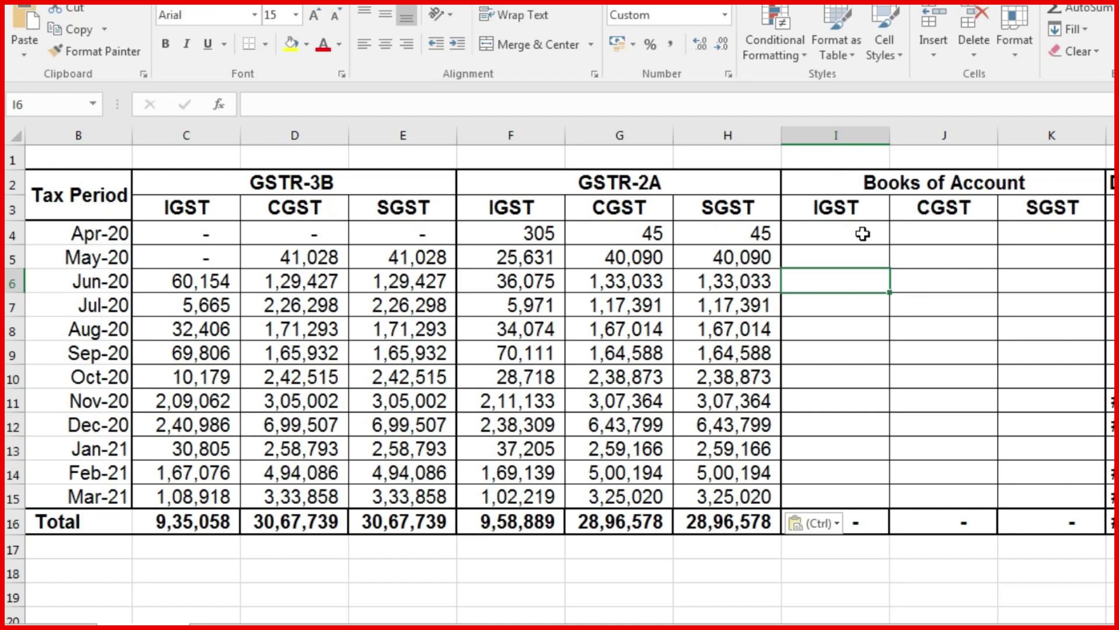
pyautogui.moveTo(862, 232); pyautogui.dragTo(1019, 295)
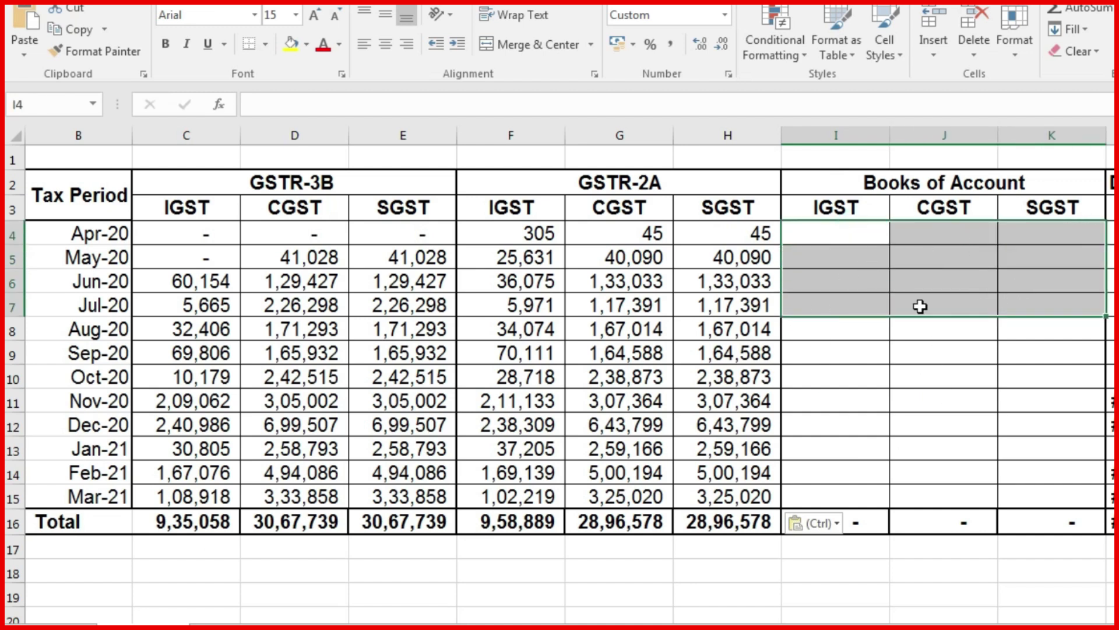
# Switch to the purchase register sheet showing each invoice's taxable value, IGST, CGST and SGST.
pyautogui.hotkey('ctrl', 'pageup')
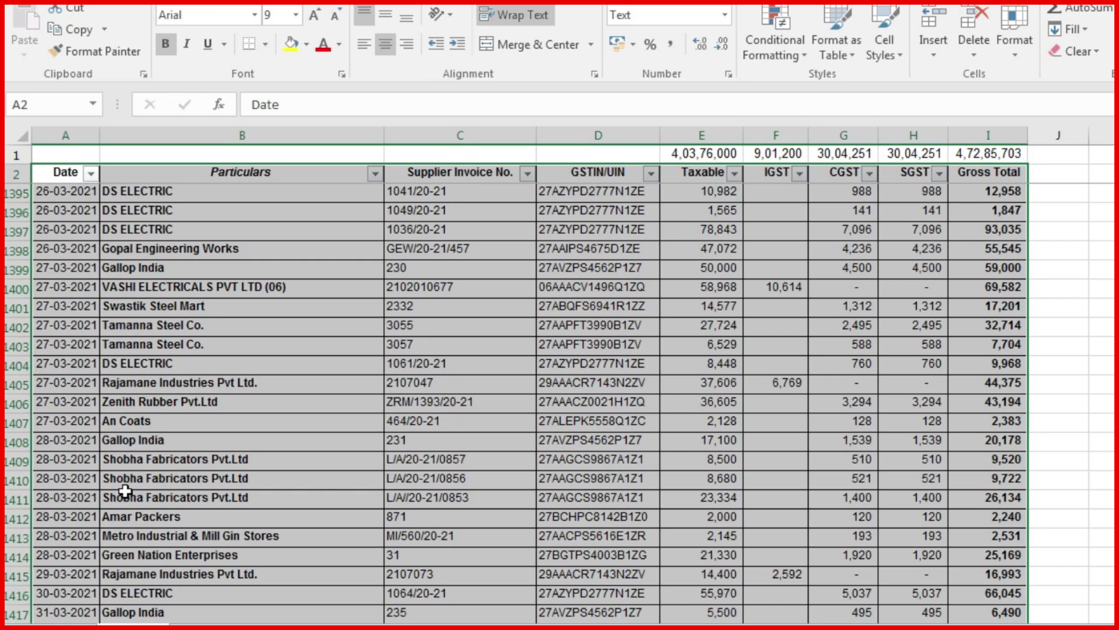
# Select the purchase register and insert a PivotTable with Date in Rows and IGST, CGST, SGST as values.
pyautogui.scroll(-6, 126, 491)
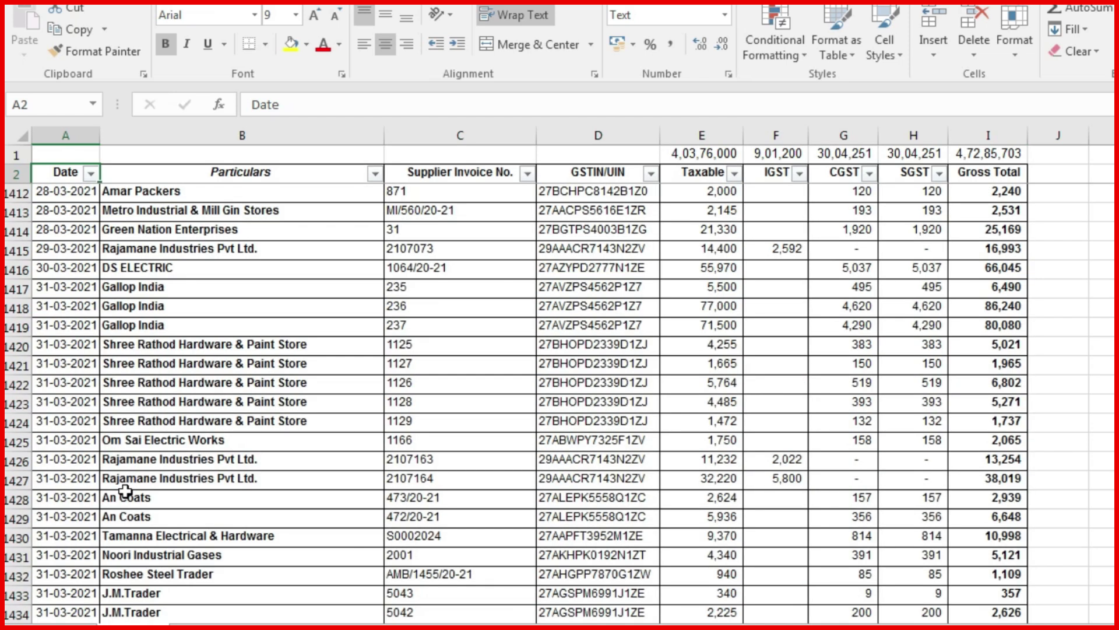
pyautogui.hotkey('ctrl', 'shift', 'Right')
pyautogui.hotkey('ctrl', 'shift', 'Down')
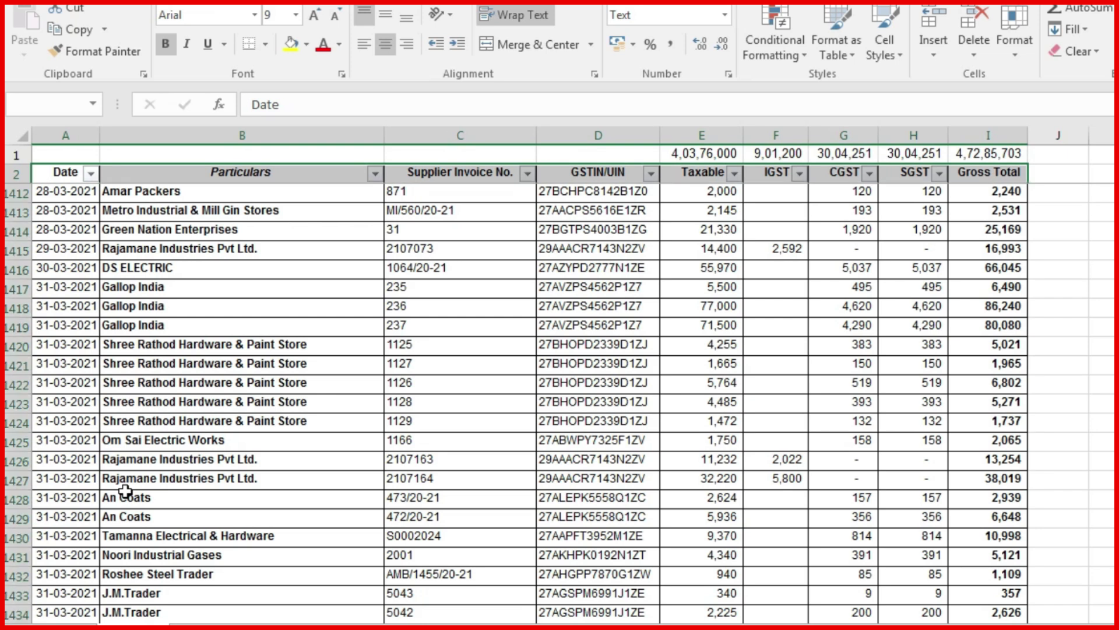
pyautogui.hotkey('alt', 'n')
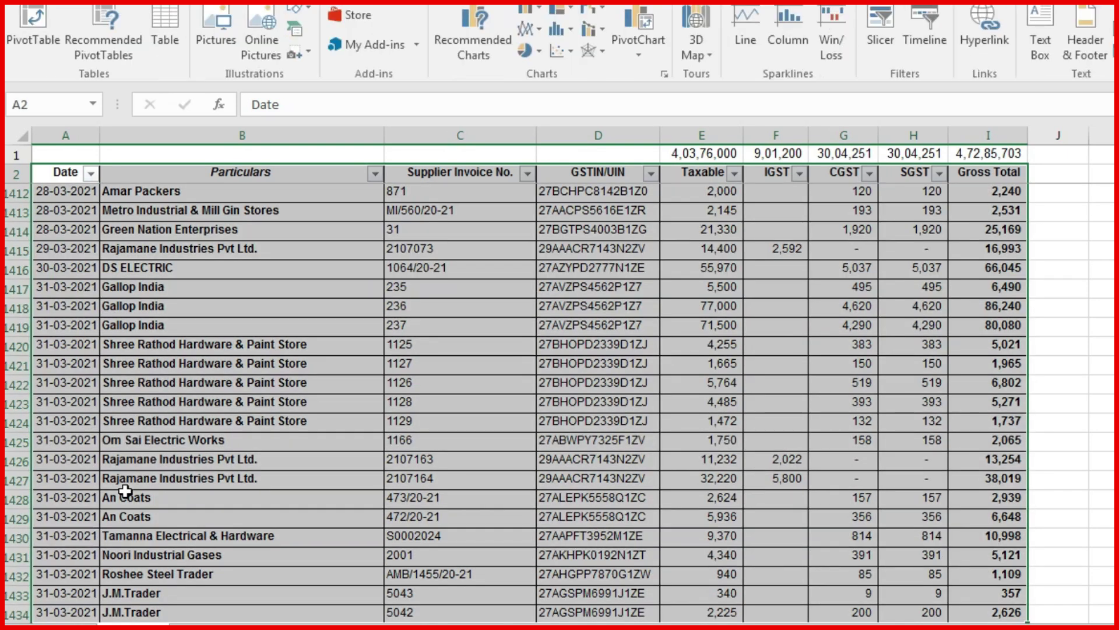
pyautogui.press('v')
pyautogui.press('Return')
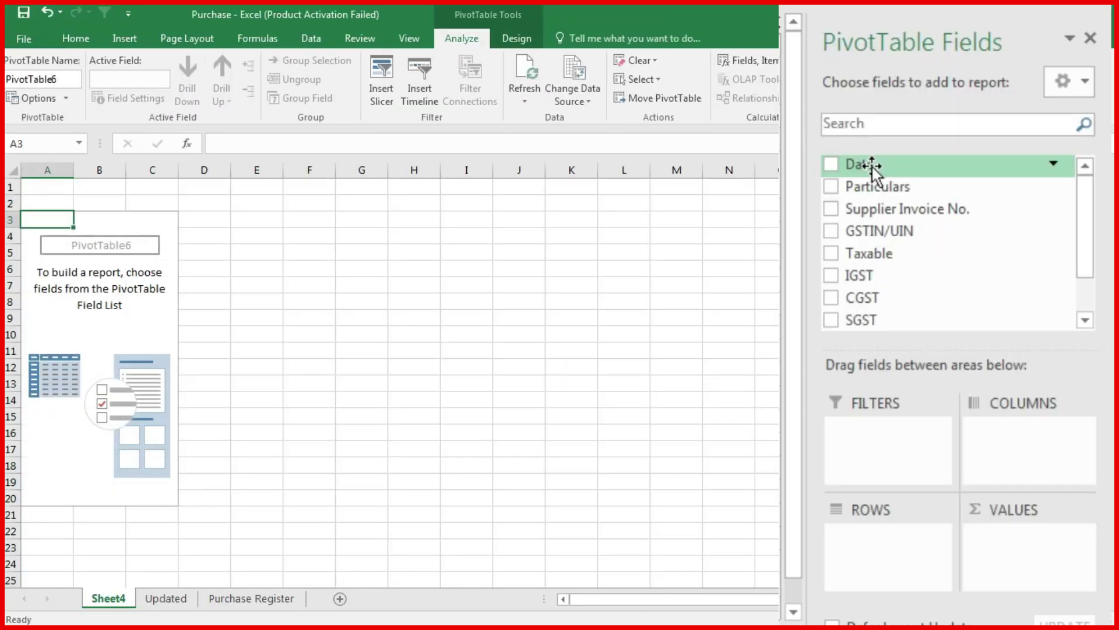
pyautogui.moveTo(869, 165); pyautogui.dragTo(924, 556)
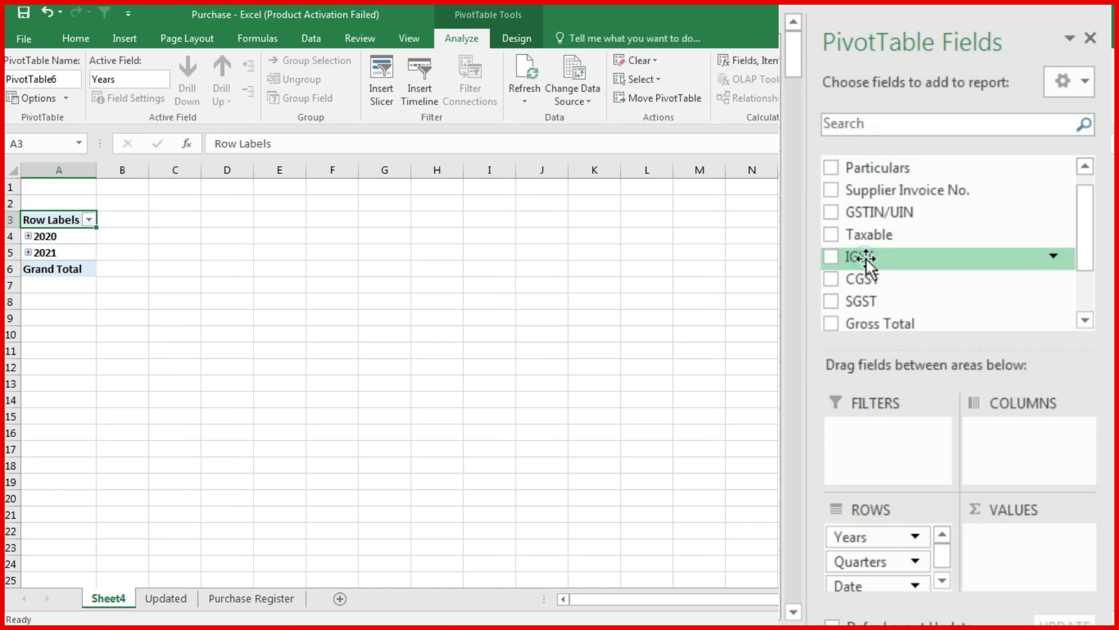
pyautogui.moveTo(865, 260); pyautogui.dragTo(1027, 557)
pyautogui.moveTo(857, 260); pyautogui.dragTo(1026, 574)
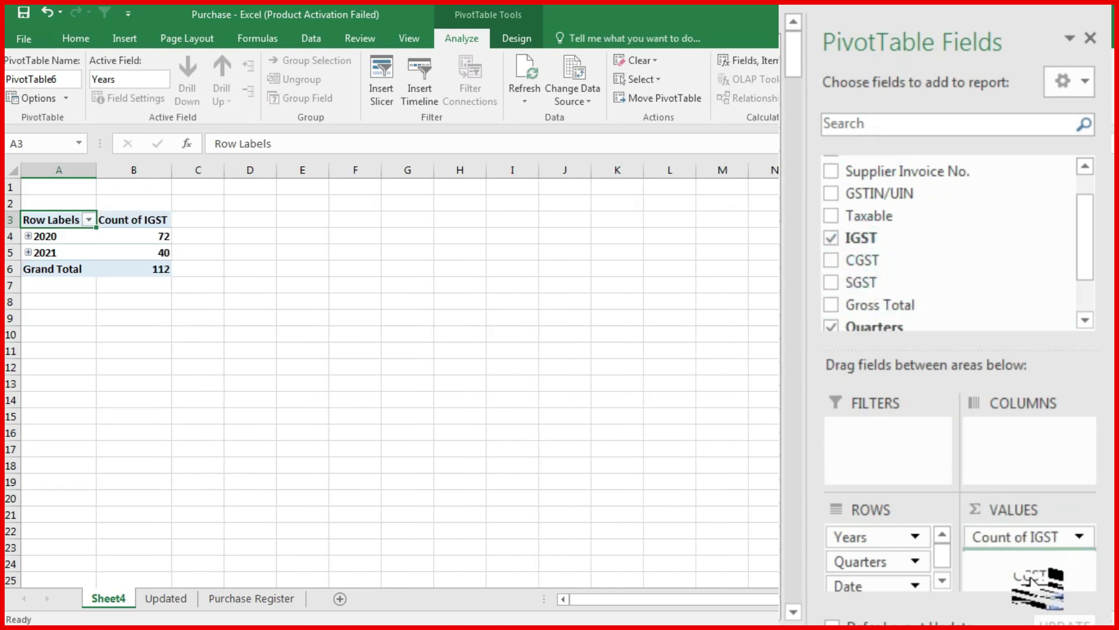
pyautogui.moveTo(880, 286); pyautogui.dragTo(1026, 585)
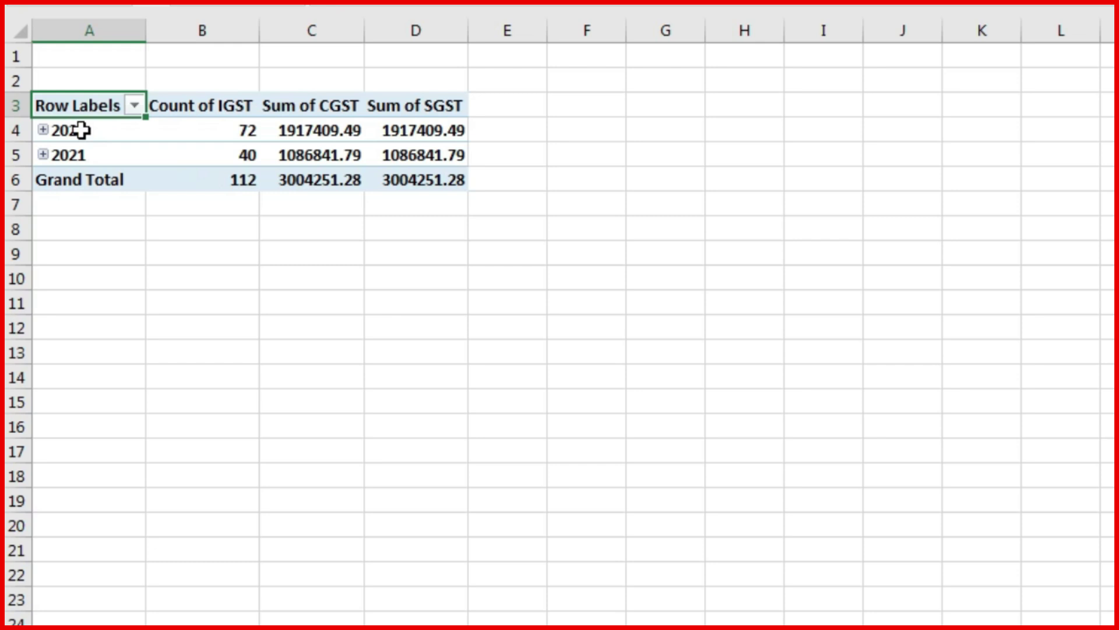
# Group the pivot's date rows by Months only, clearing Quarters and Years, and start moving Jan.
pyautogui.rightClick(82, 128)
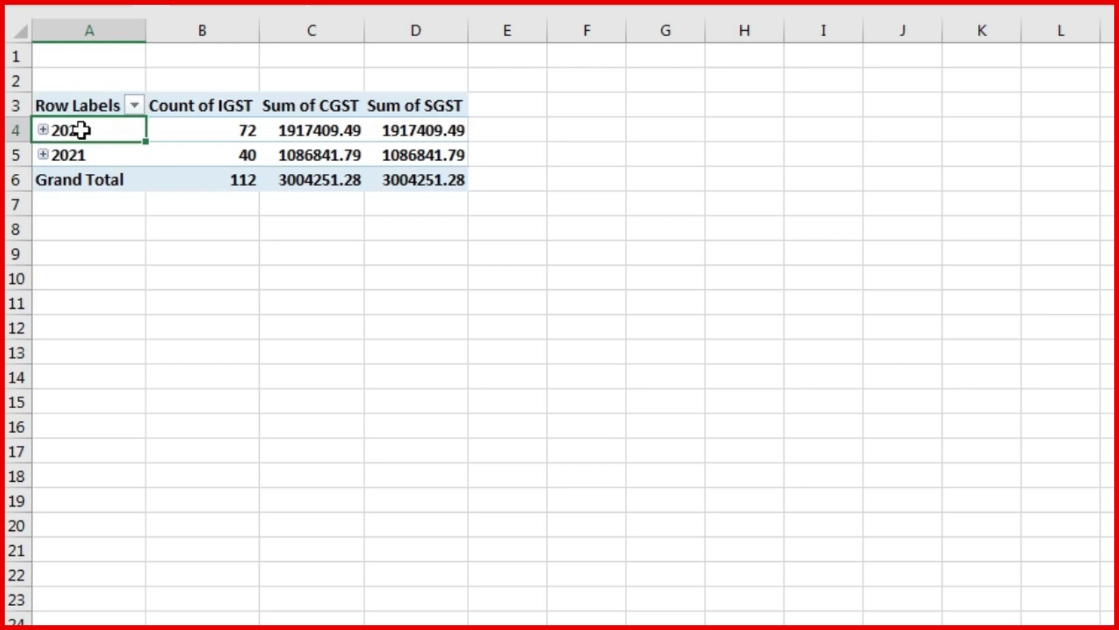
pyautogui.click(133, 365)
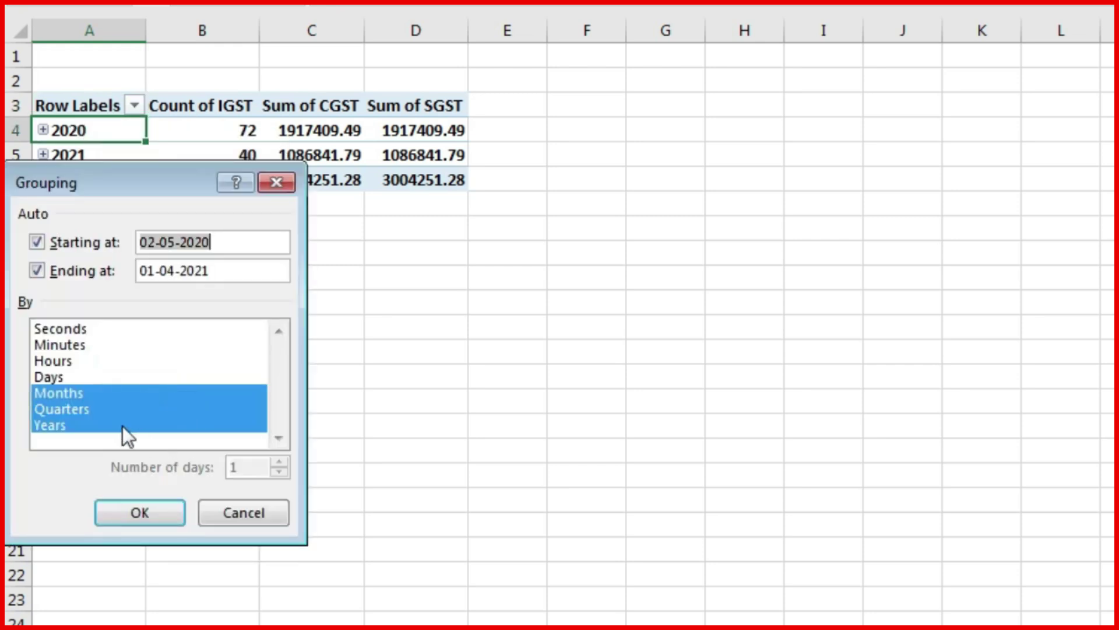
pyautogui.click(83, 405)
pyautogui.click(65, 427)
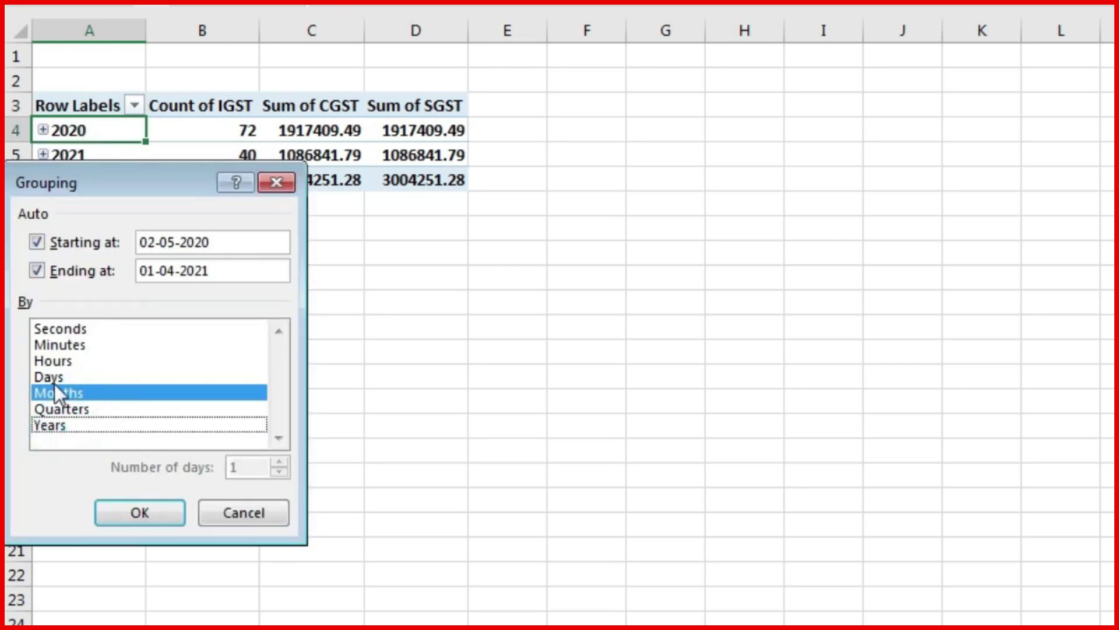
pyautogui.click(149, 512)
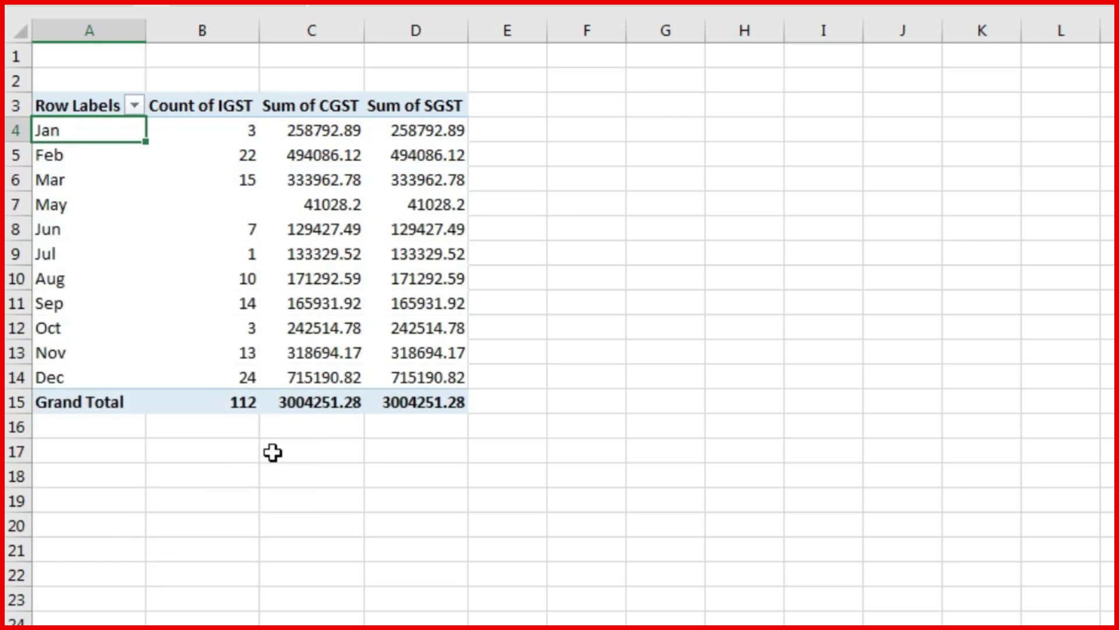
pyautogui.rightClick(43, 128)
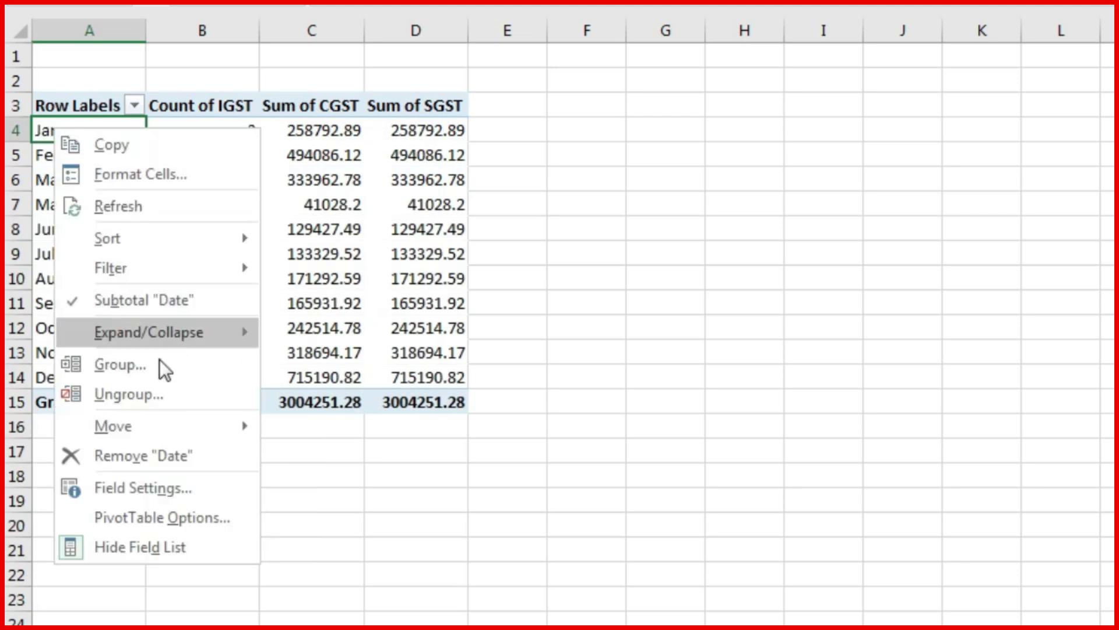
pyautogui.click(125, 426)
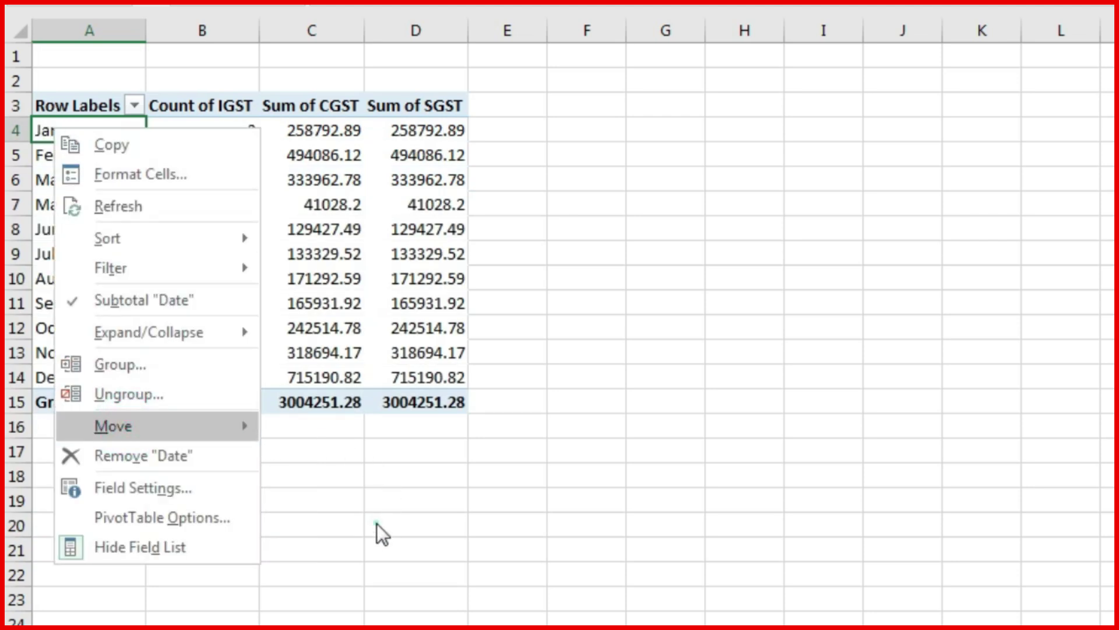
# Move Jan, Feb and Mar to the end so the pivot months run May through Mar.
pyautogui.press('Right')
pyautogui.press('e')
pyautogui.rightClick(34, 138)
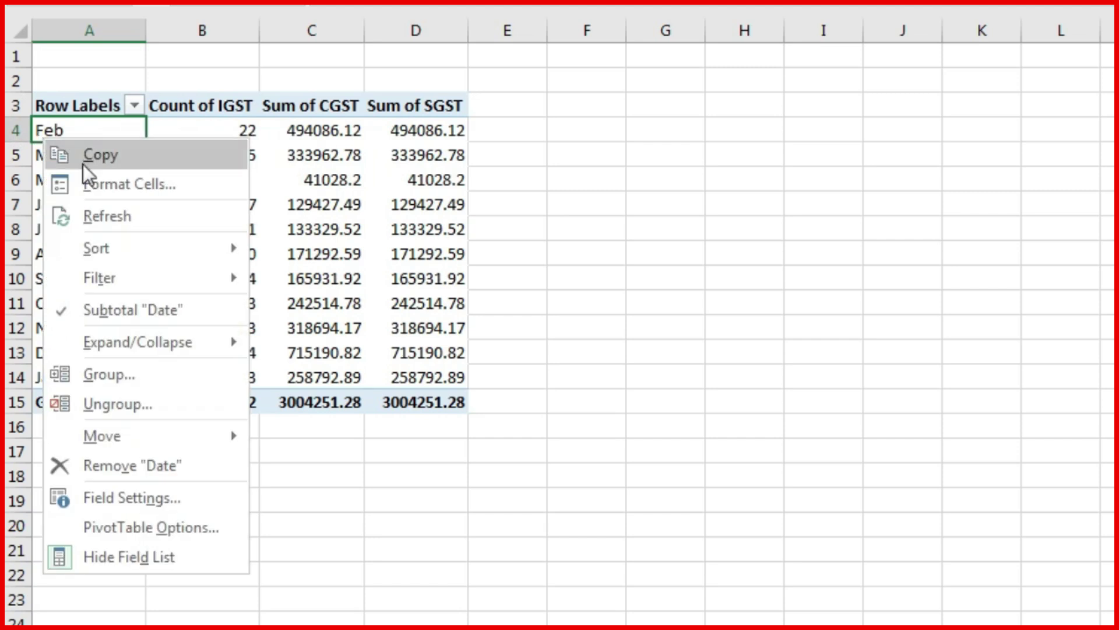
pyautogui.click(177, 438)
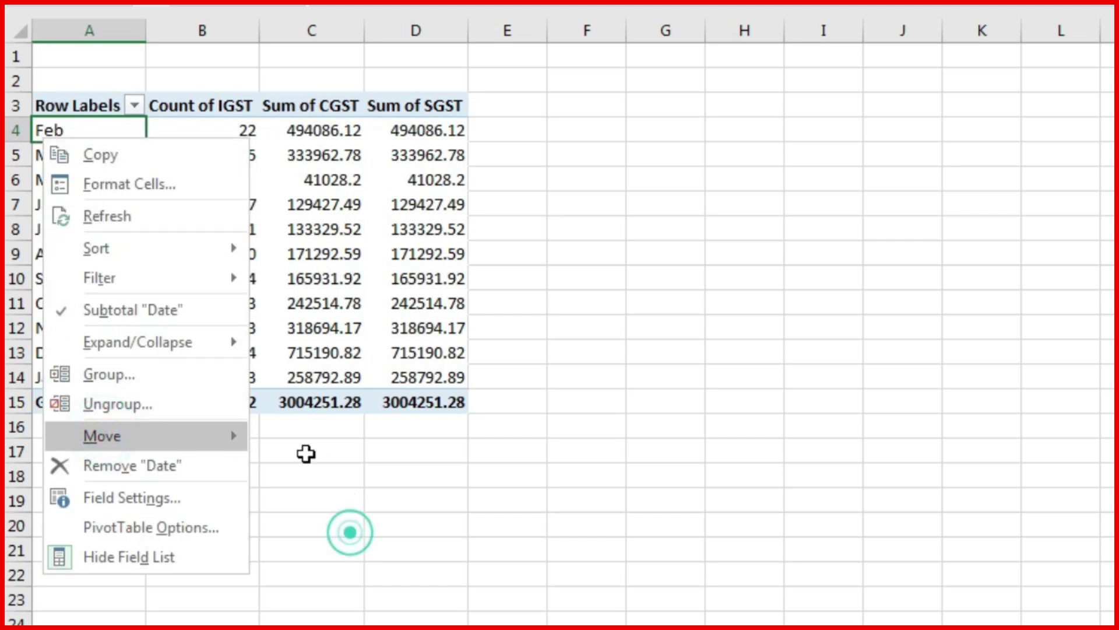
pyautogui.press('Right')
pyautogui.press('e')
pyautogui.rightClick(48, 133)
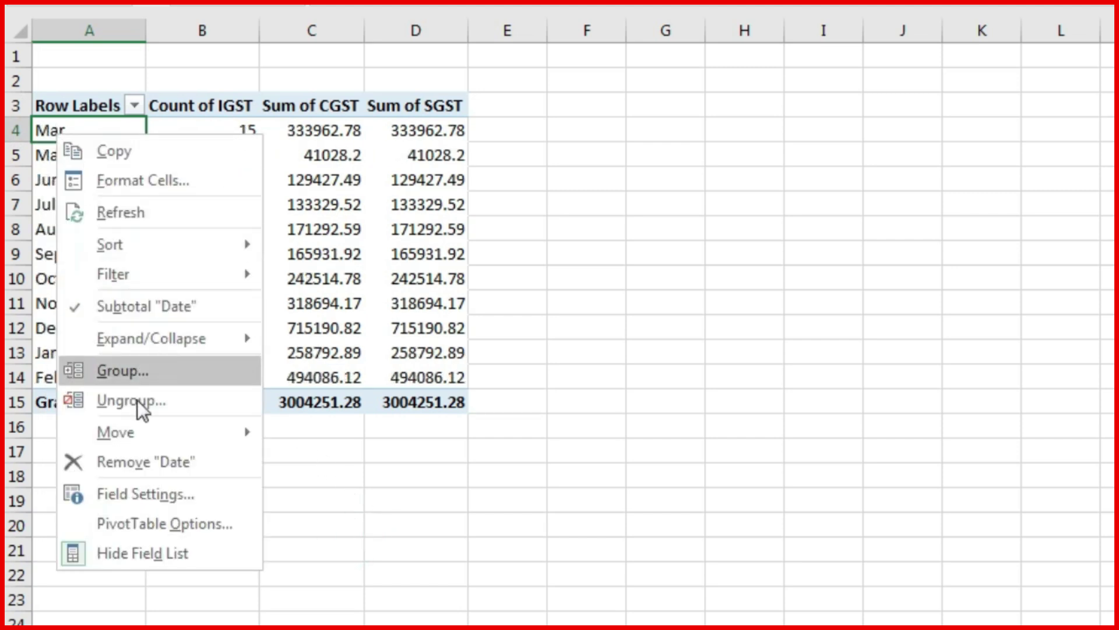
pyautogui.click(343, 512)
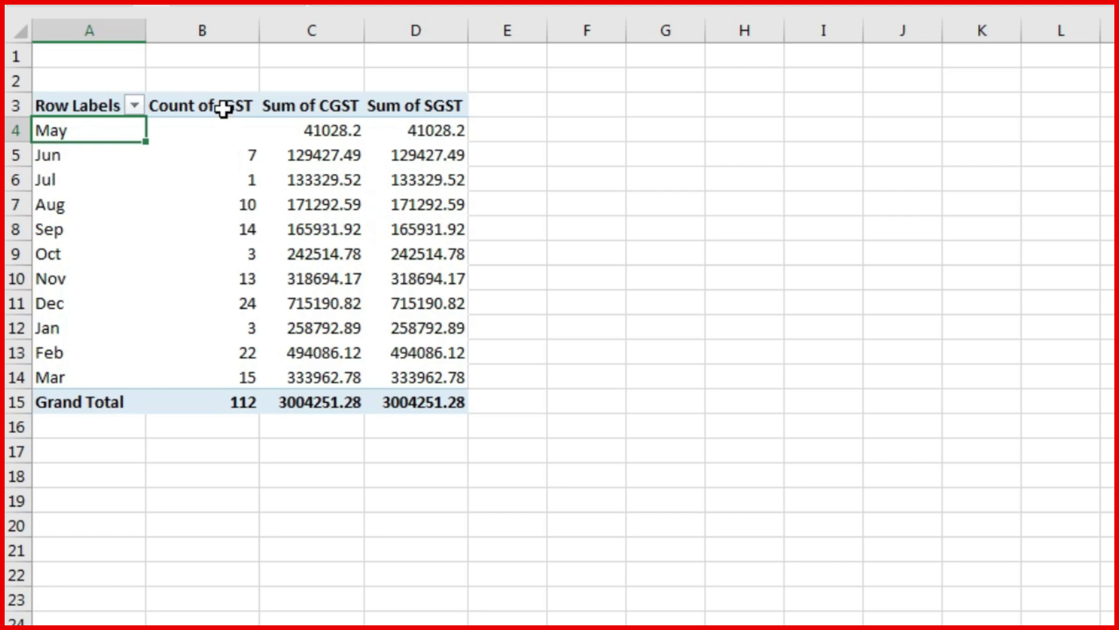
# Switch Count of IGST to Sum of IGST, then select the monthly tax totals B4:D15.
pyautogui.click(227, 181)
pyautogui.rightClick(228, 181)
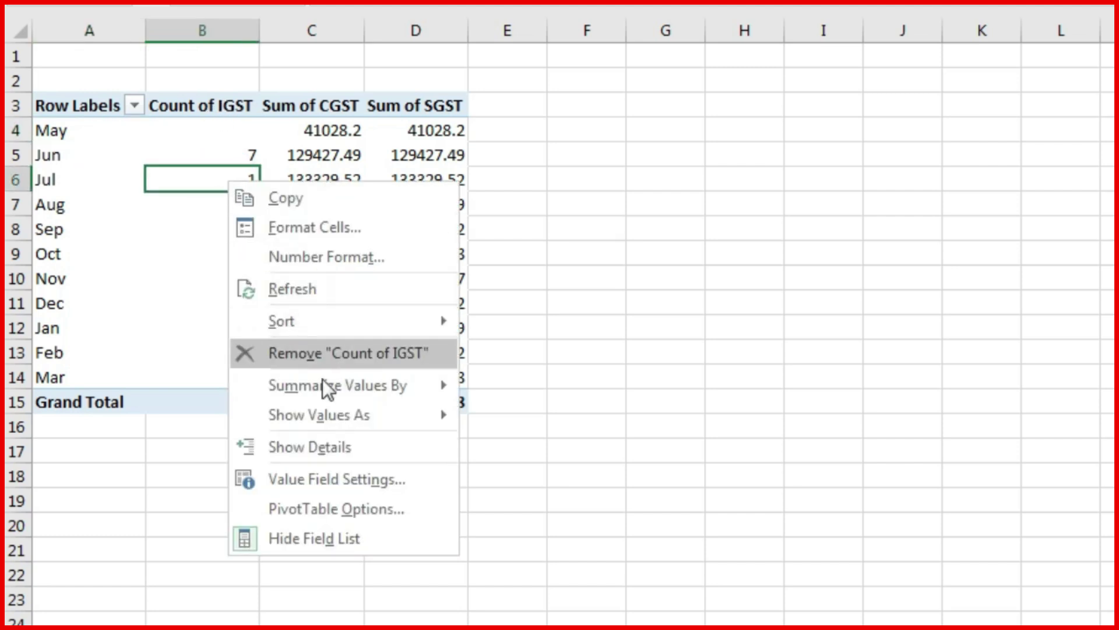
pyautogui.click(349, 489)
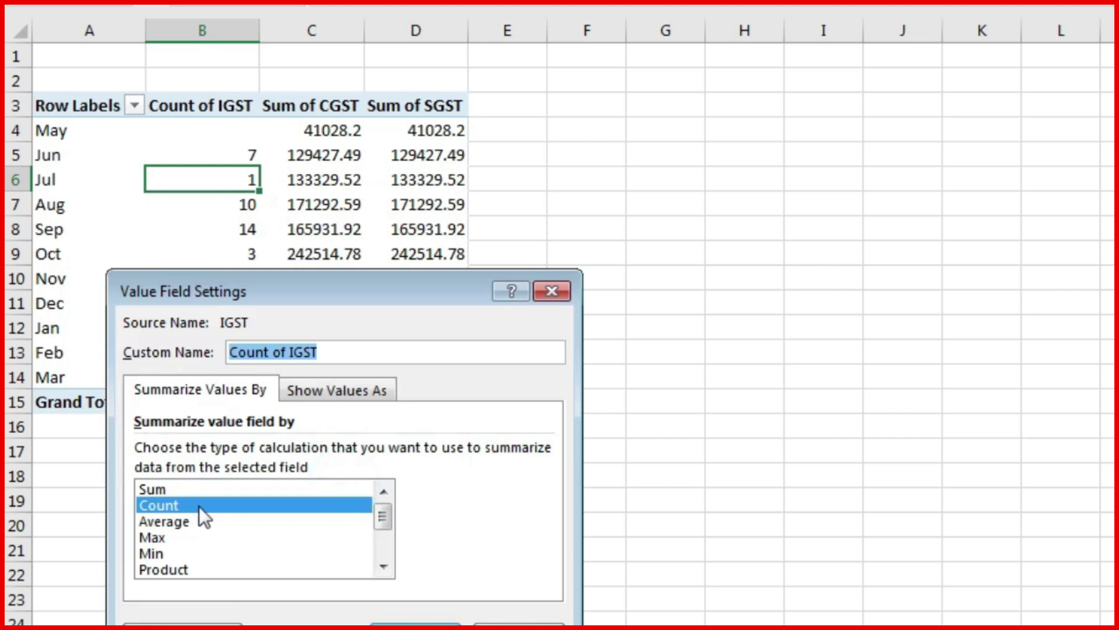
pyautogui.click(157, 494)
pyautogui.click(415, 624)
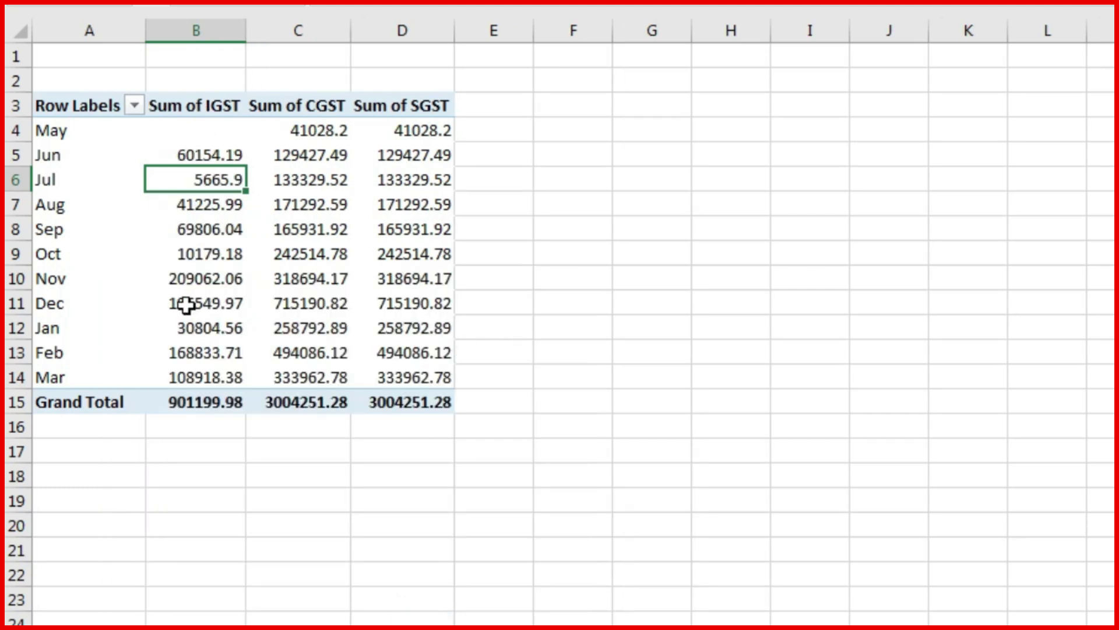
pyautogui.moveTo(207, 132); pyautogui.dragTo(422, 389)
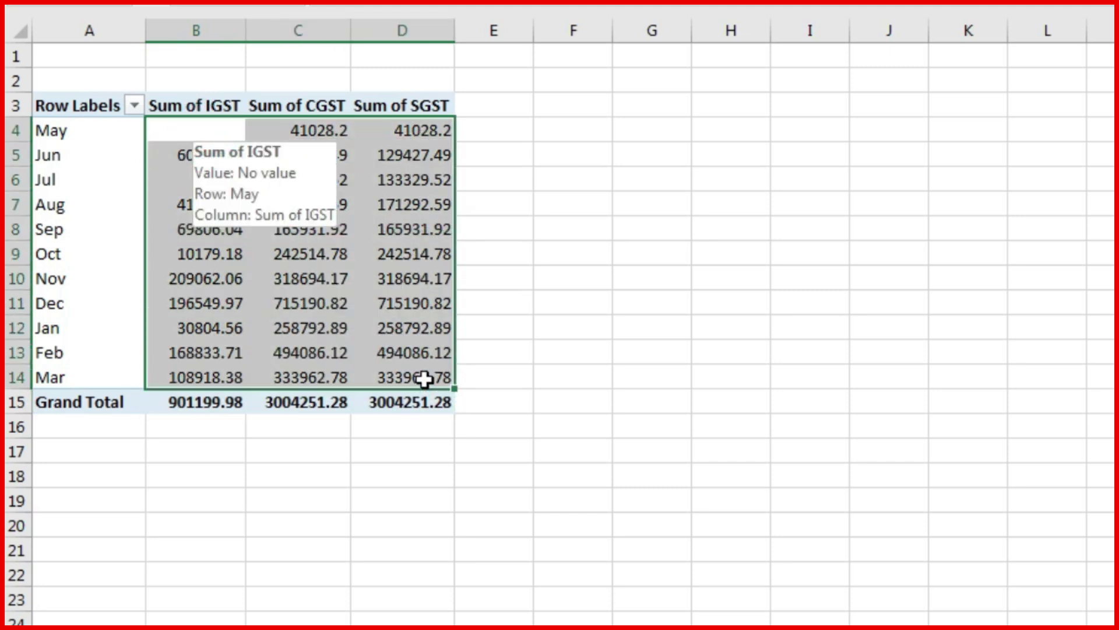
# Paste the pivot's monthly totals as values into Books of Account at I4, shifted to I5:K15.
pyautogui.hotkey('ctrl', 'c')
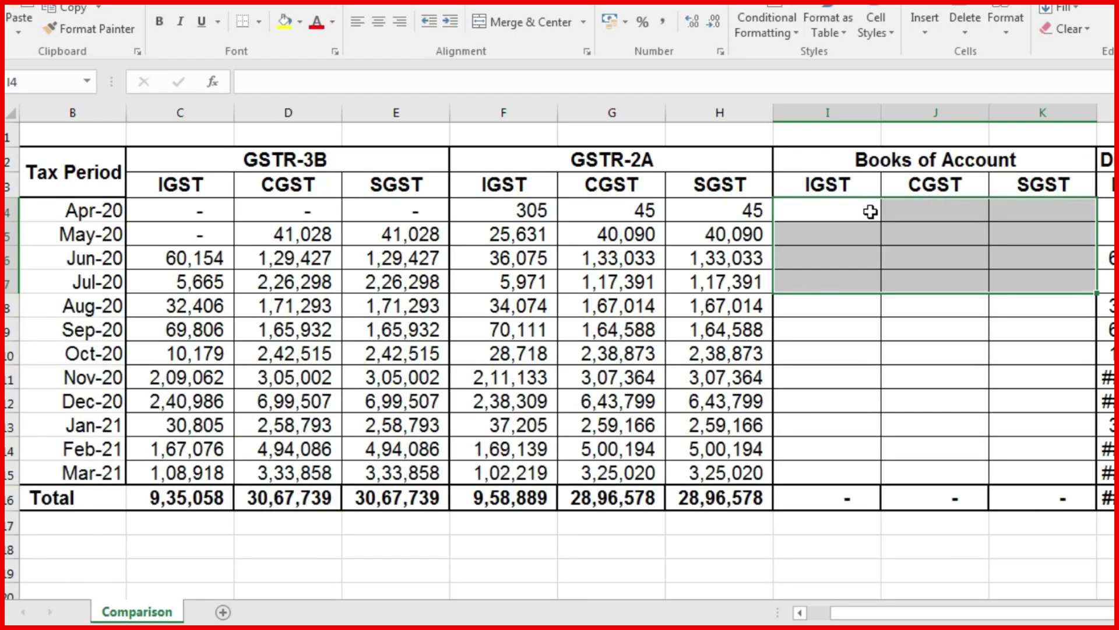
pyautogui.click(843, 217)
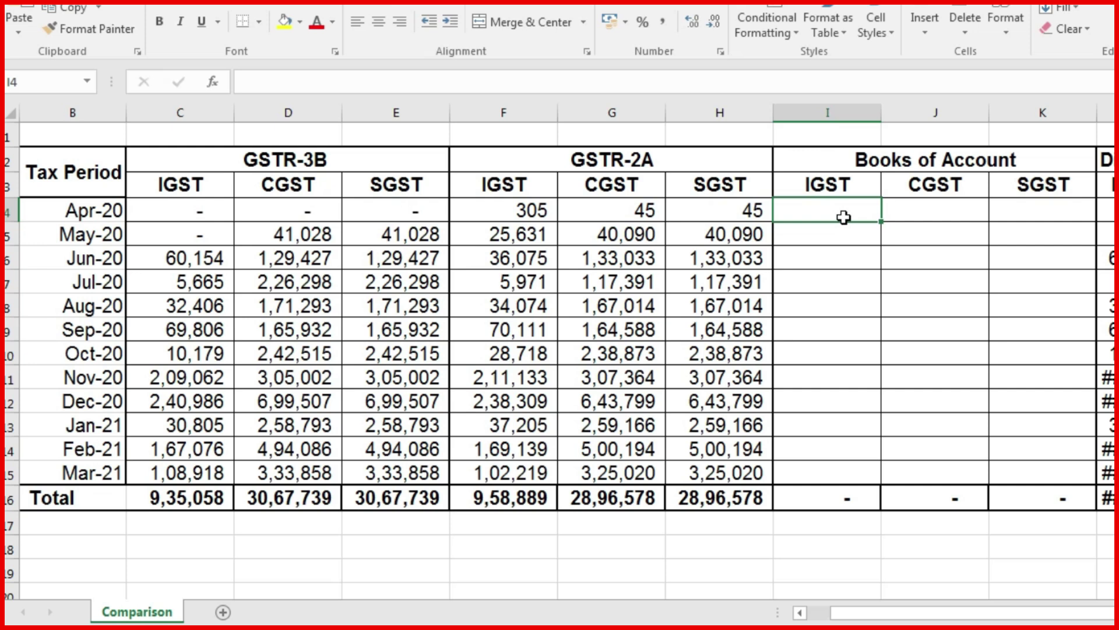
pyautogui.hotkey('ctrl', 'alt', 'v')
pyautogui.press('v')
pyautogui.press('Return')
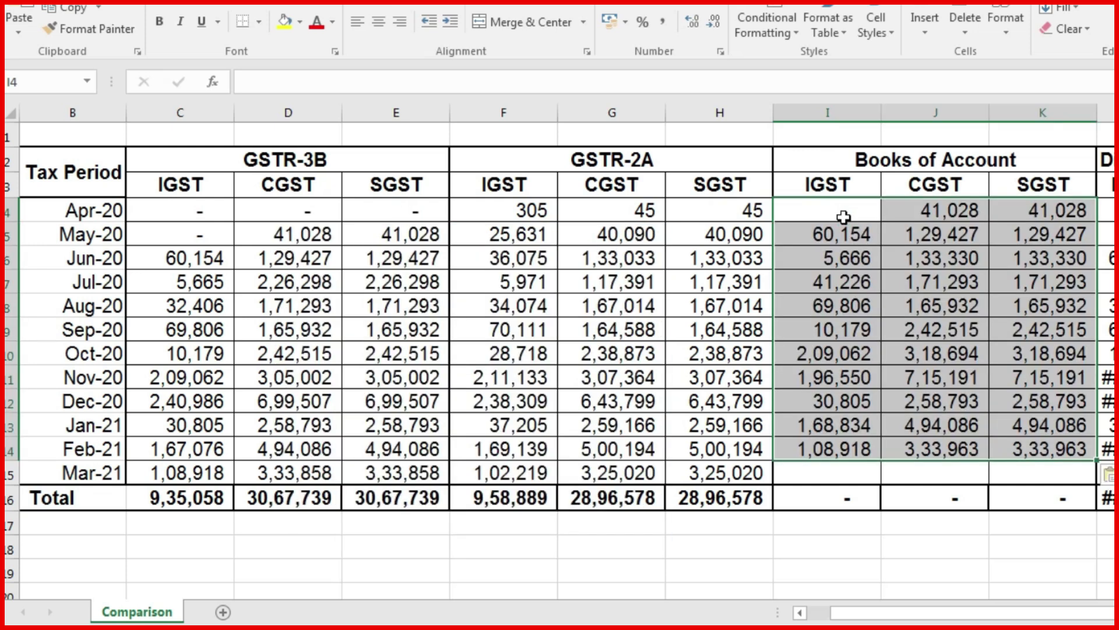
pyautogui.moveTo(844, 217); pyautogui.dragTo(799, 235)
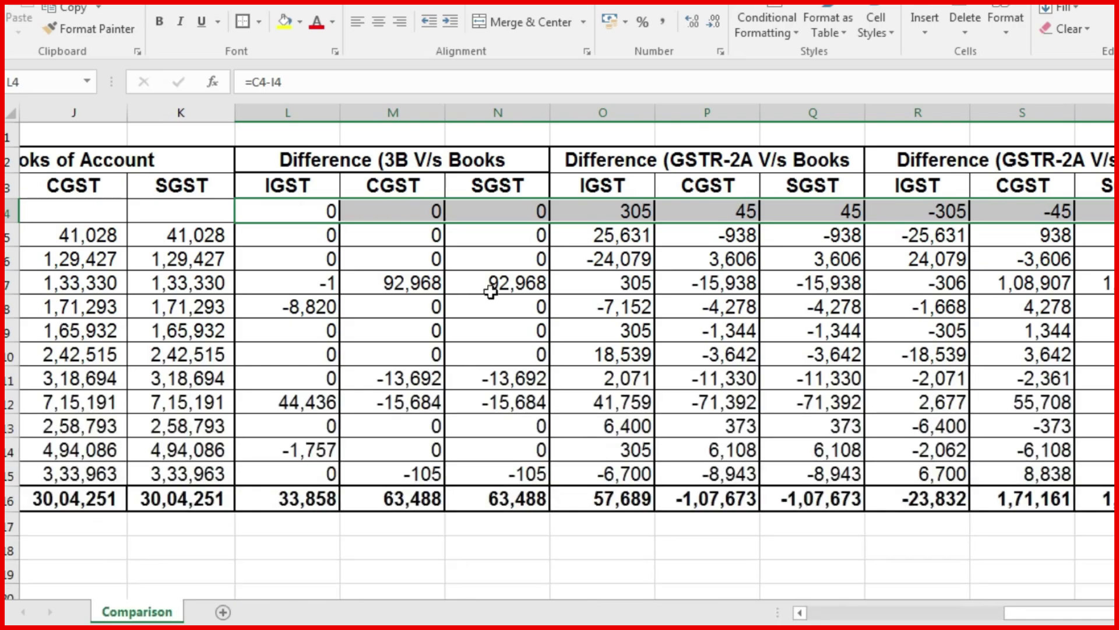
# Clear the old difference values in L4:S15, leaving the Total row intact.
pyautogui.click(297, 210)
pyautogui.hotkey('ctrl', 'shift', 'Right')
pyautogui.hotkey('ctrl', 'shift', 'Down')
pyautogui.hotkey('shift', 'Up')
pyautogui.press('Delete')
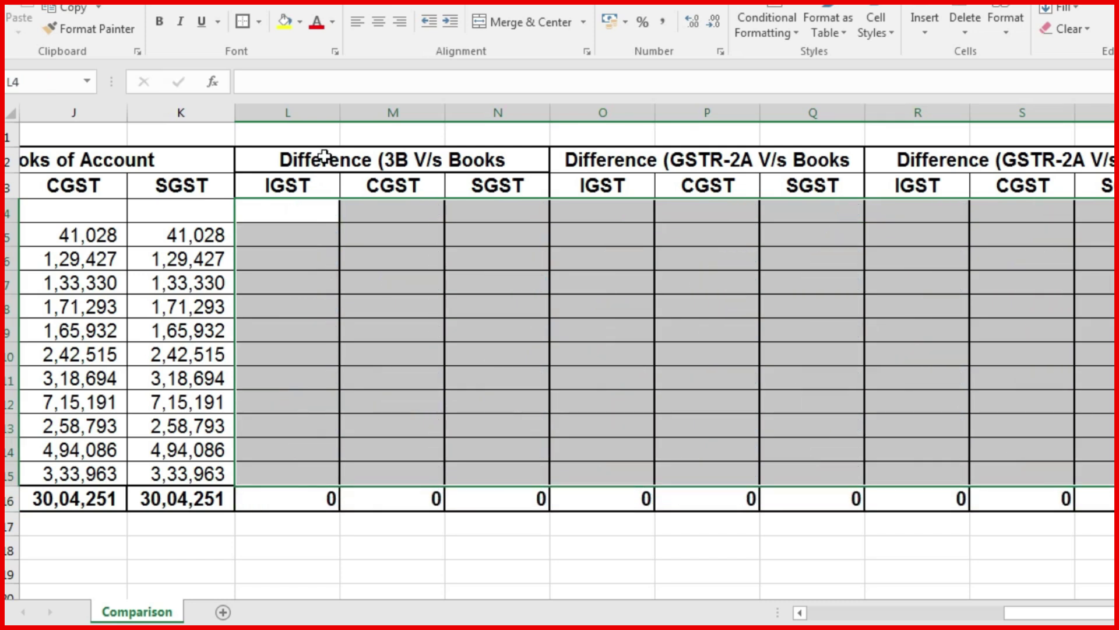
# Enter =C4-I4 in L4 for the Apr-20 IGST 3B V/s Books difference.
pyautogui.click(286, 208)
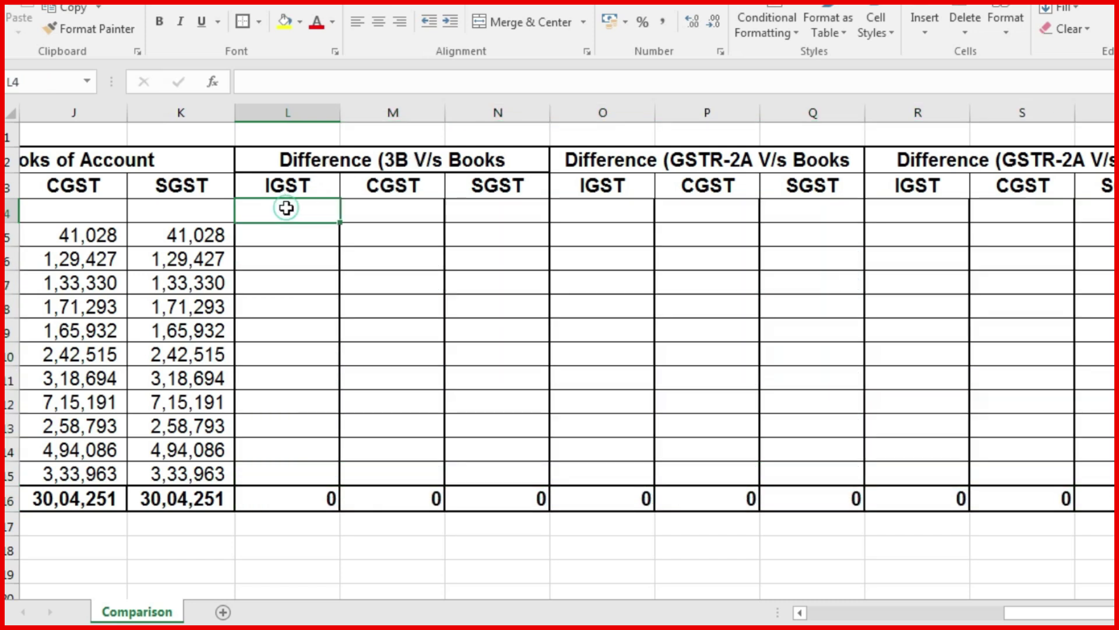
pyautogui.write('=')
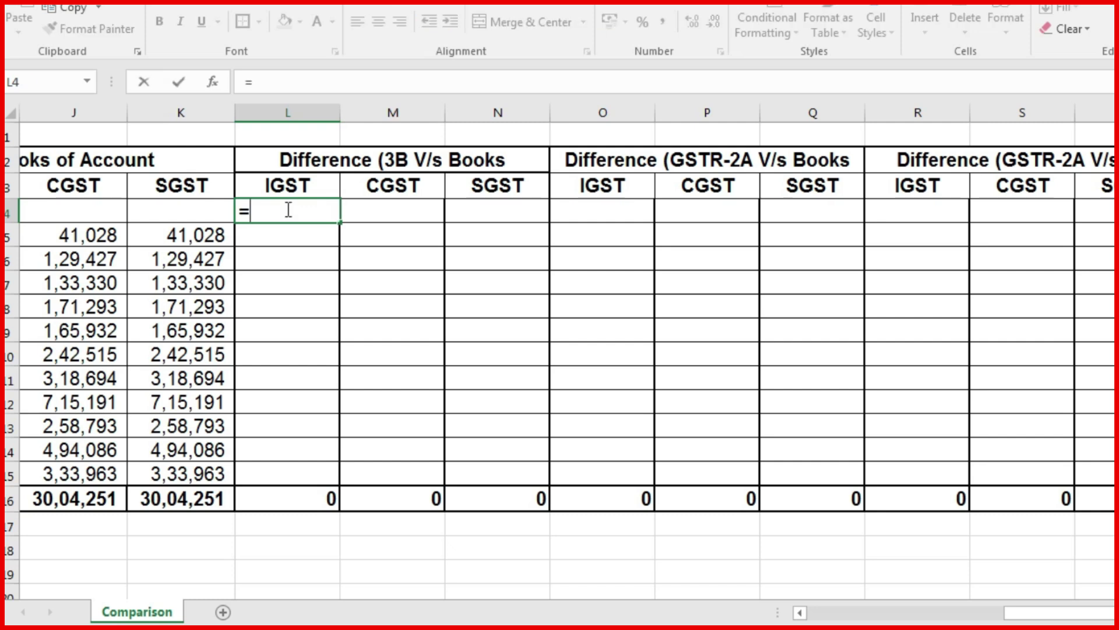
pyautogui.moveTo(1050, 612); pyautogui.dragTo(862, 612)
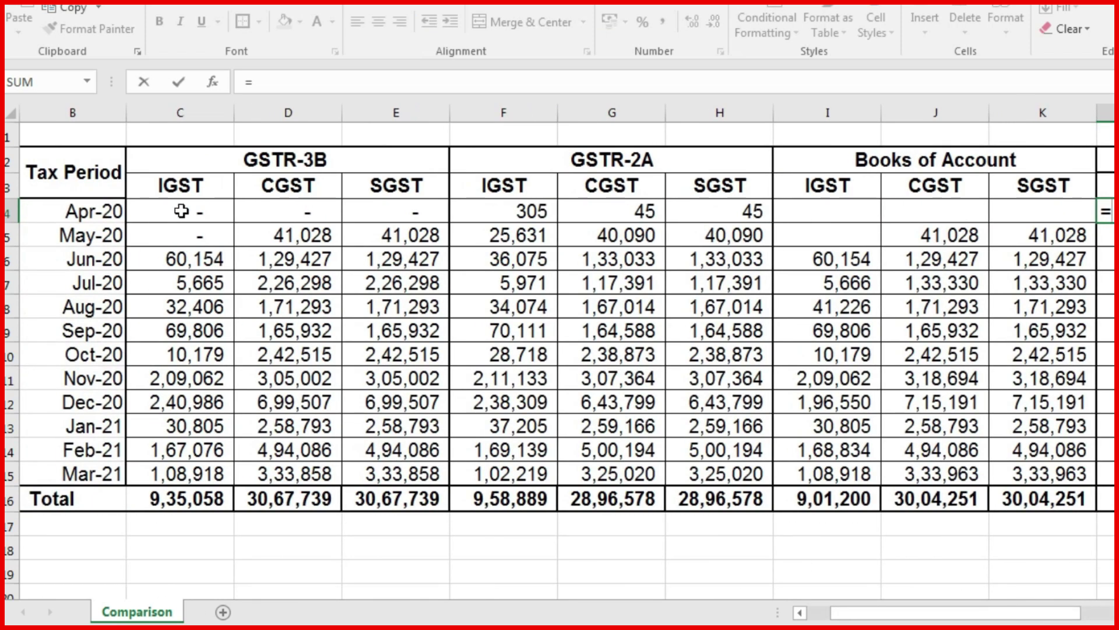
pyautogui.click(181, 211)
pyautogui.write('-')
pyautogui.click(835, 218)
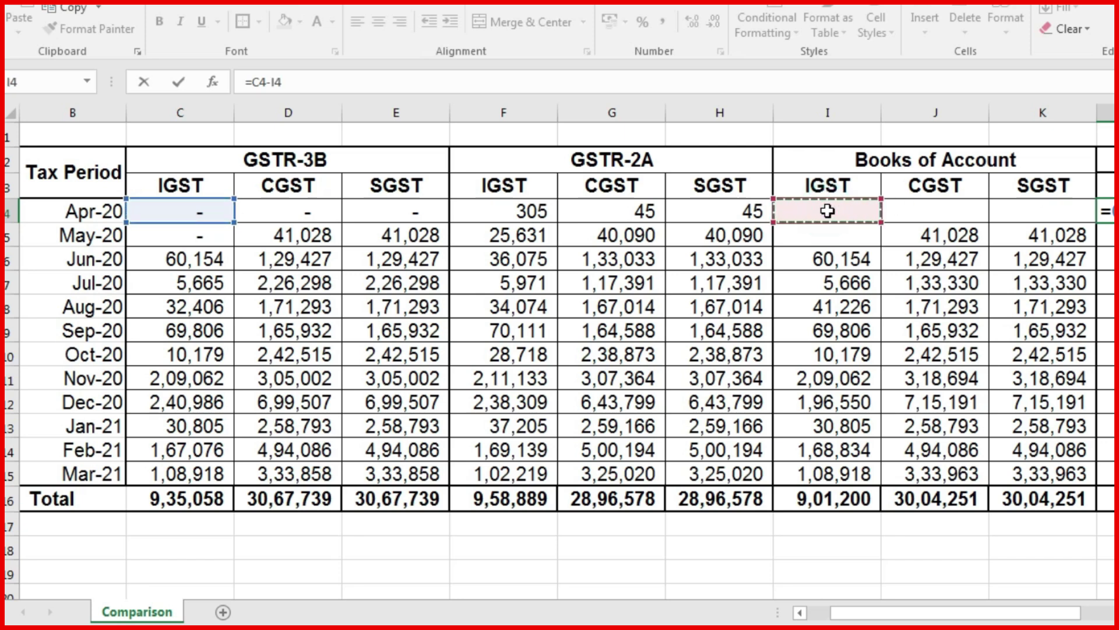
pyautogui.hotkey('ctrl', 'Return')
# Copy the difference formula across L4:N15 for CGST, SGST and every month through Mar-21.
pyautogui.hotkey('ctrl', 'c')
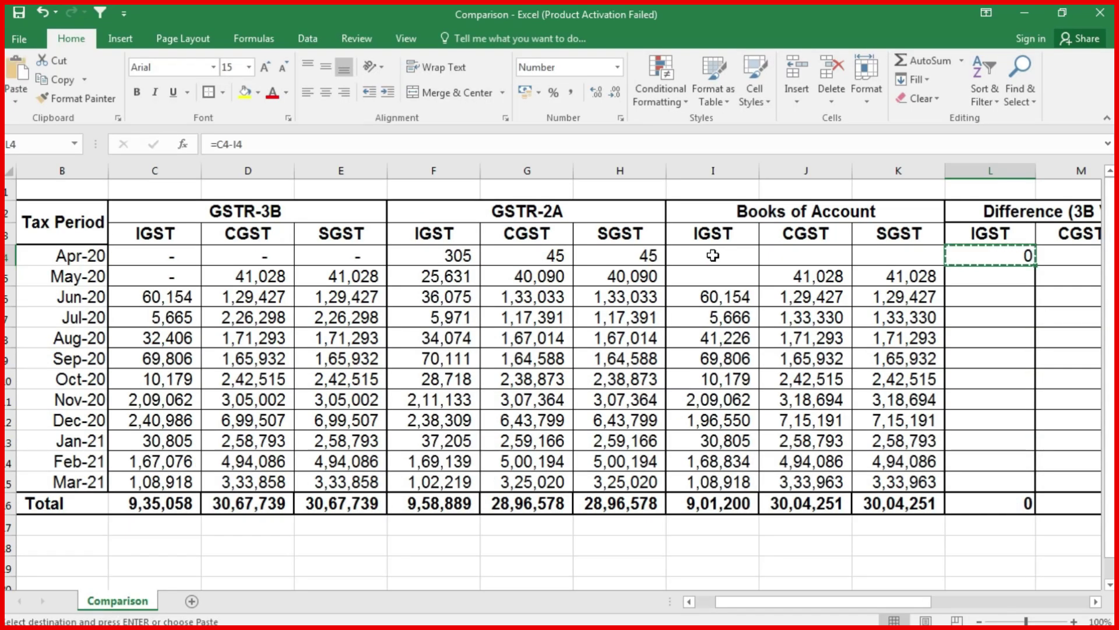
pyautogui.hotkey('shift', 'Right')
pyautogui.hotkey('shift', 'Right')
pyautogui.hotkey('shift', 'Down')
pyautogui.hotkey('shift', 'Down')
pyautogui.hotkey('shift', 'Down')
pyautogui.hotkey('shift', 'Down')
pyautogui.hotkey('shift', 'Down')
pyautogui.hotkey('shift', 'Down')
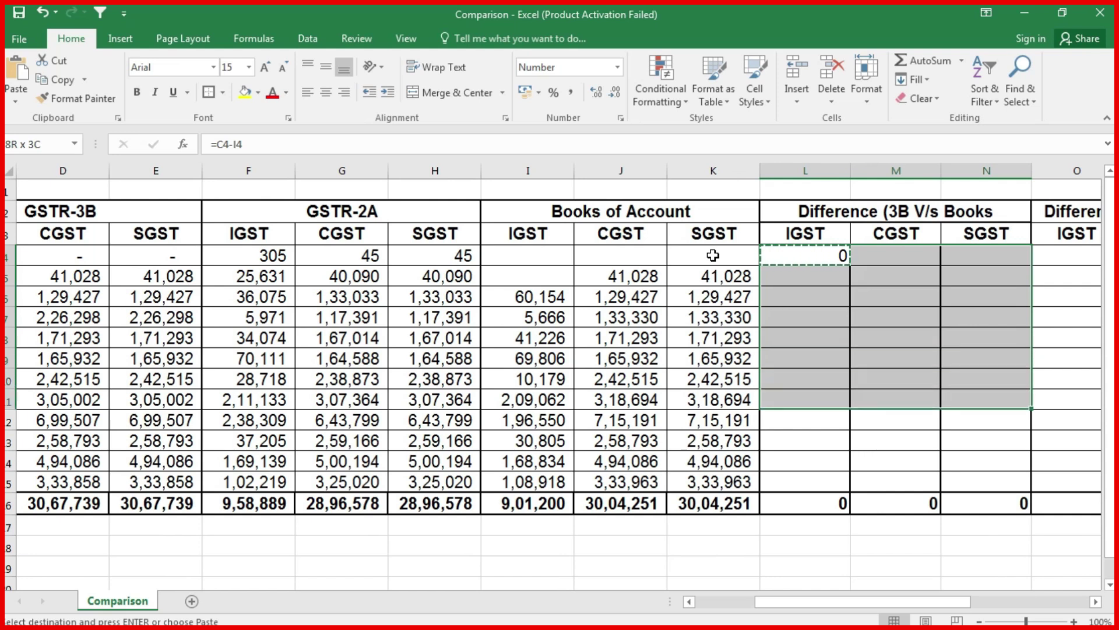
pyautogui.hotkey('shift', 'Down')
pyautogui.hotkey('shift', 'Down')
pyautogui.hotkey('shift', 'Down')
pyautogui.hotkey('shift', 'Down')
pyautogui.hotkey('ctrl', 'v')
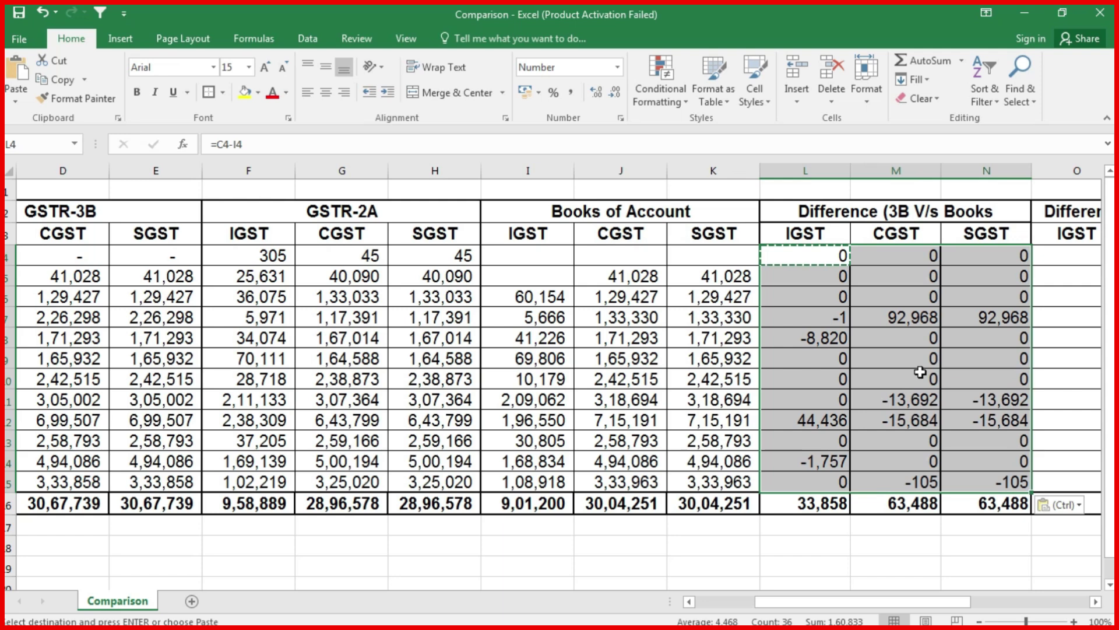
pyautogui.hscroll(2, 849, 458)
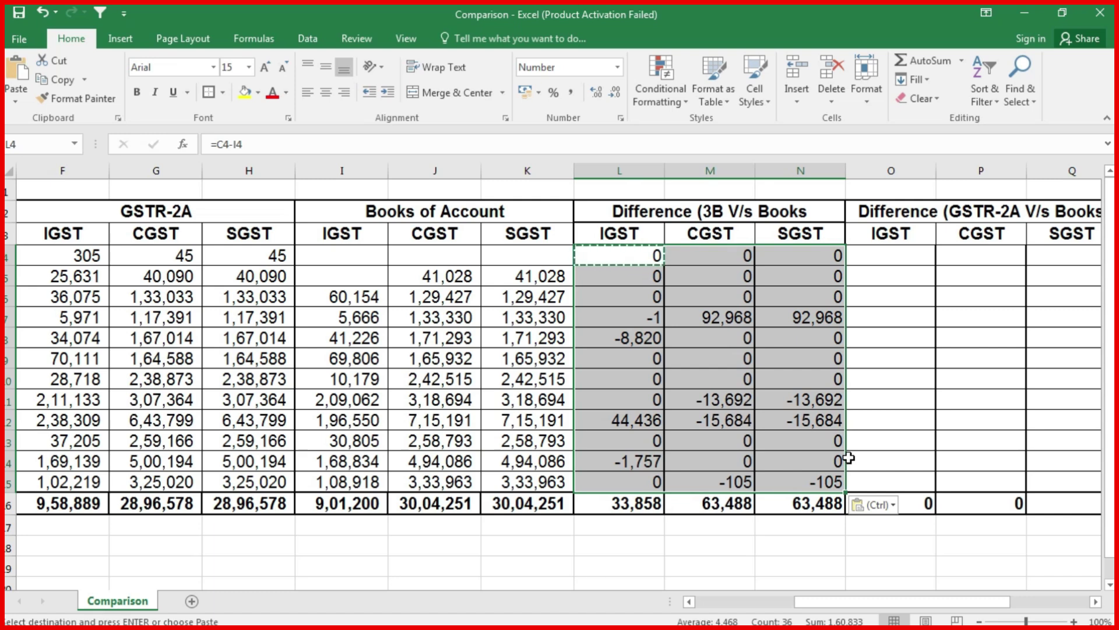
pyautogui.hscroll(1, 849, 458)
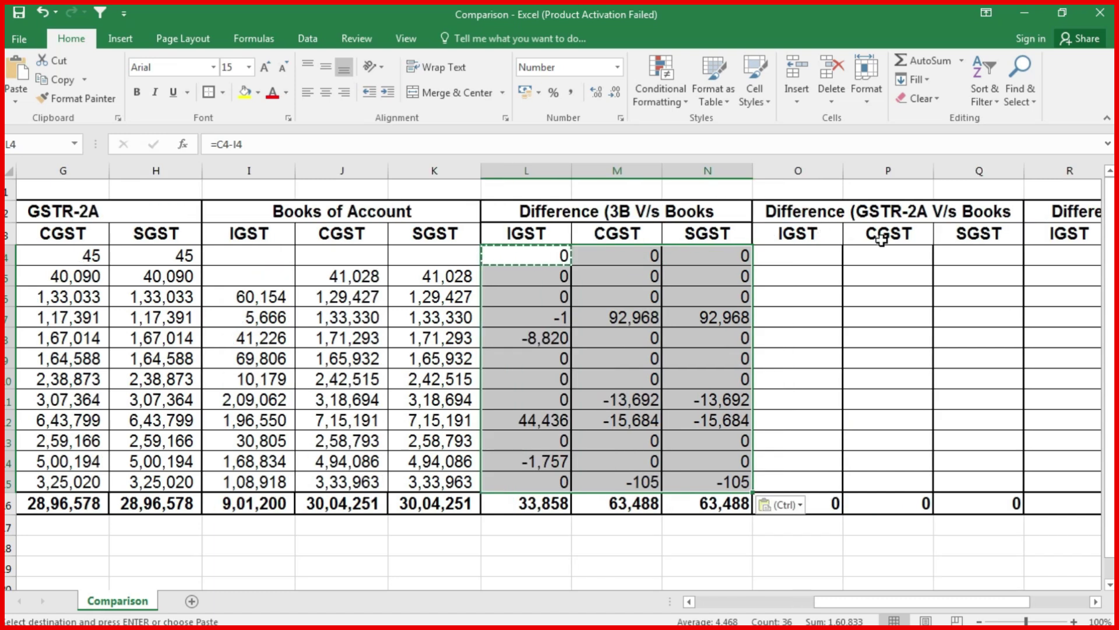
# Enter =F4-I4 in O4 for the Apr-20 IGST GSTR-2A V/s Books difference.
pyautogui.click(804, 267)
pyautogui.click(799, 255)
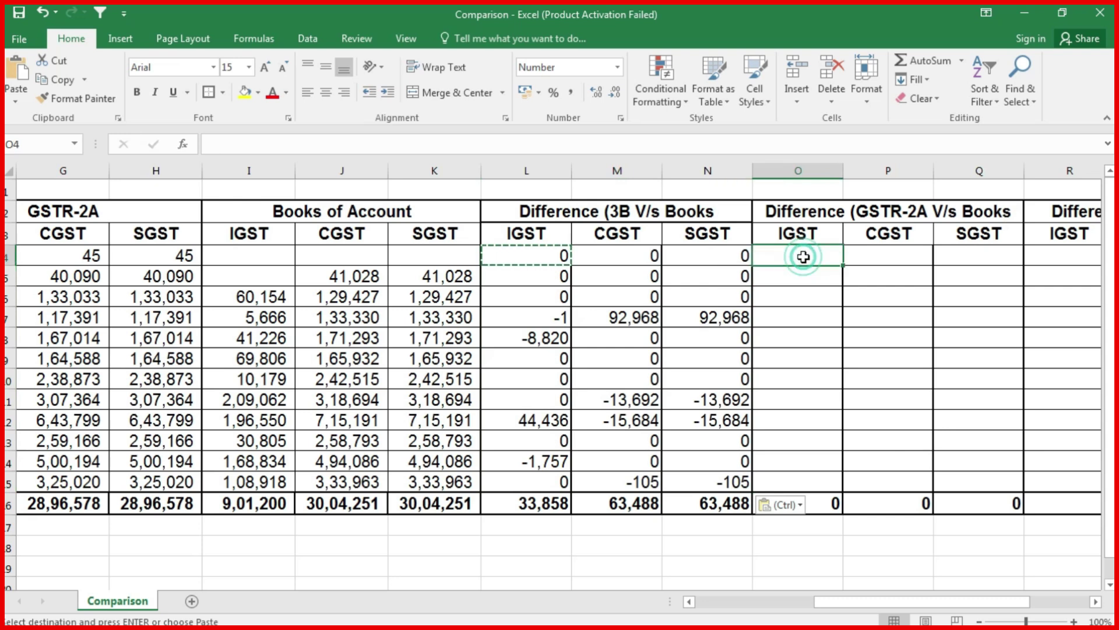
pyautogui.write('=')
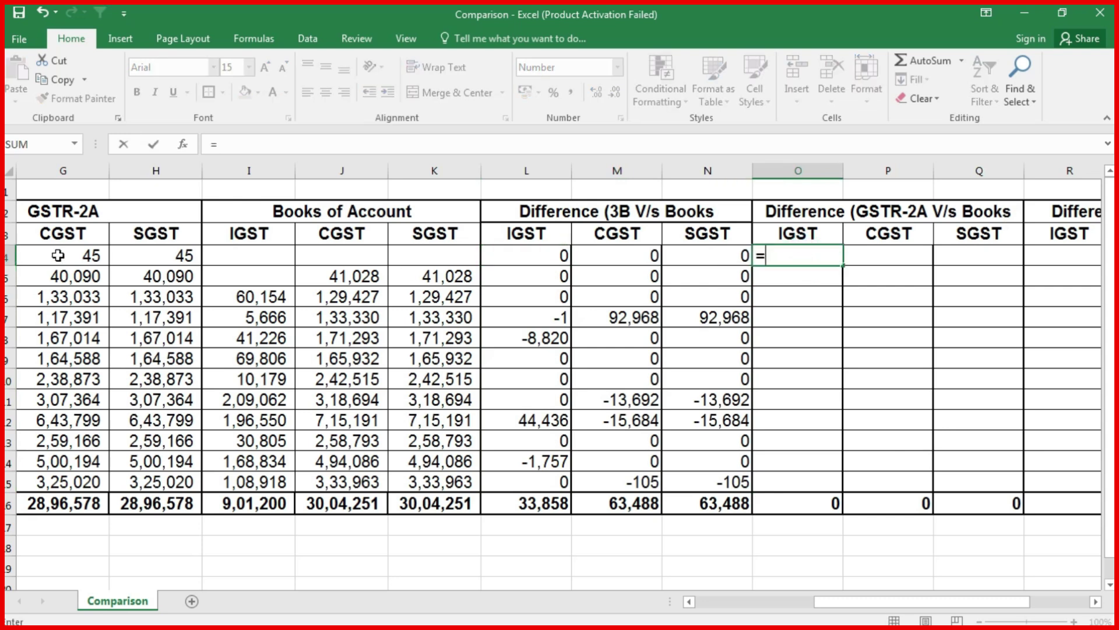
pyautogui.click(58, 254)
pyautogui.press('BackSpace')
pyautogui.press('BackSpace')
pyautogui.hscroll(-1, 57, 255)
pyautogui.click(58, 255)
pyautogui.write('-')
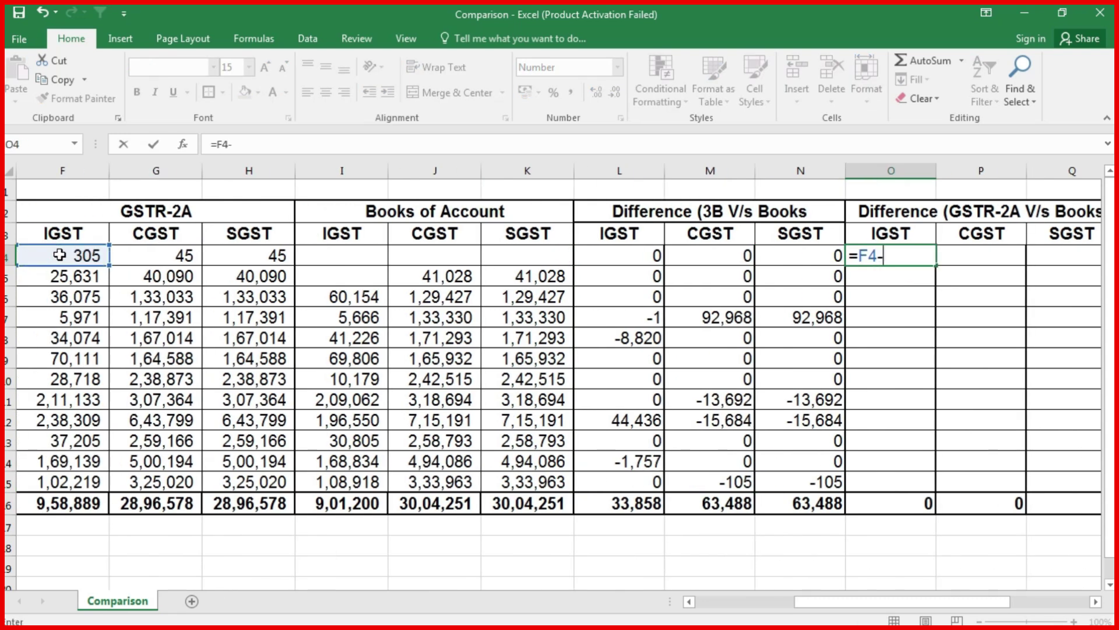
pyautogui.click(336, 257)
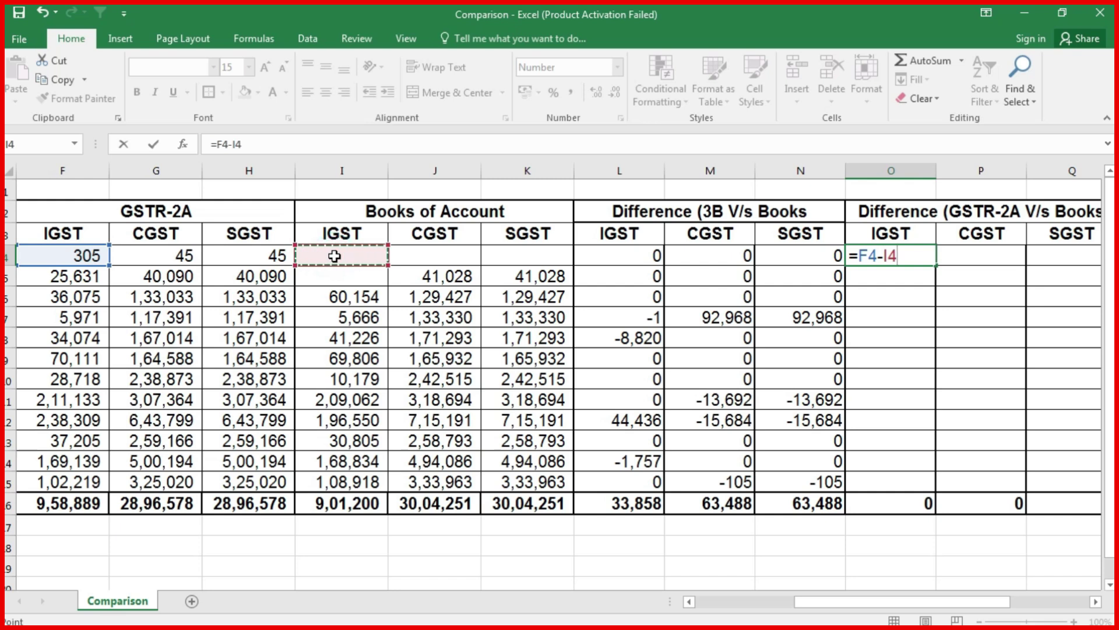
pyautogui.hotkey('ctrl', 'Return')
# Copy the formula across O4:Q15 for IGST, CGST and SGST through Mar-21.
pyautogui.hotkey('ctrl', 'c')
pyautogui.hotkey('shift', 'Right')
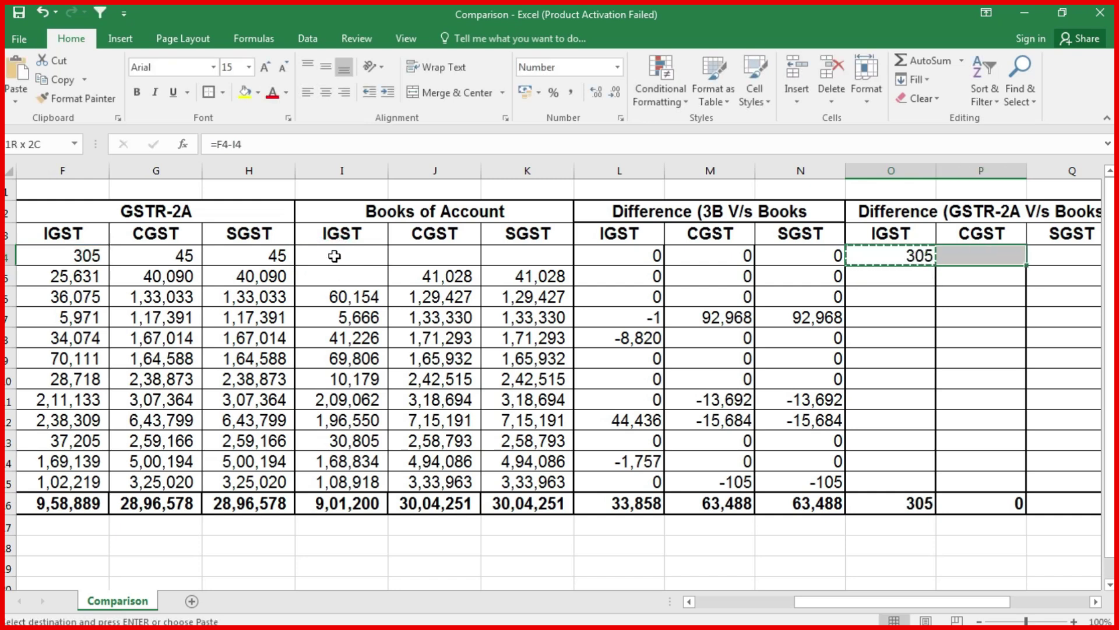
pyautogui.hotkey('shift', 'Right')
pyautogui.hotkey('shift', 'Down')
pyautogui.hotkey('ctrl', 'shift', 'Down')
pyautogui.hotkey('shift', 'Up')
pyautogui.hotkey('ctrl', 'v')
# Check the pasted IGST differences and compare the IGST and CGST totals in row 16.
pyautogui.press('Right')
pyautogui.press('Right')
pyautogui.press('Right')
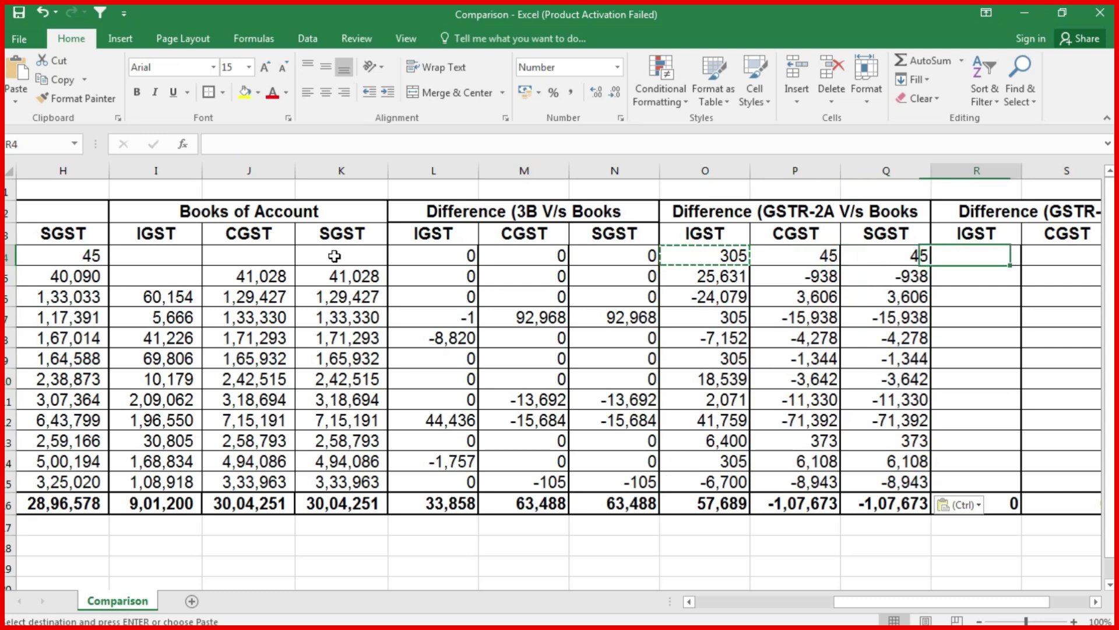
pyautogui.press('Right')
pyautogui.press('Right')
pyautogui.click(539, 273)
pyautogui.moveTo(540, 272); pyautogui.dragTo(545, 355)
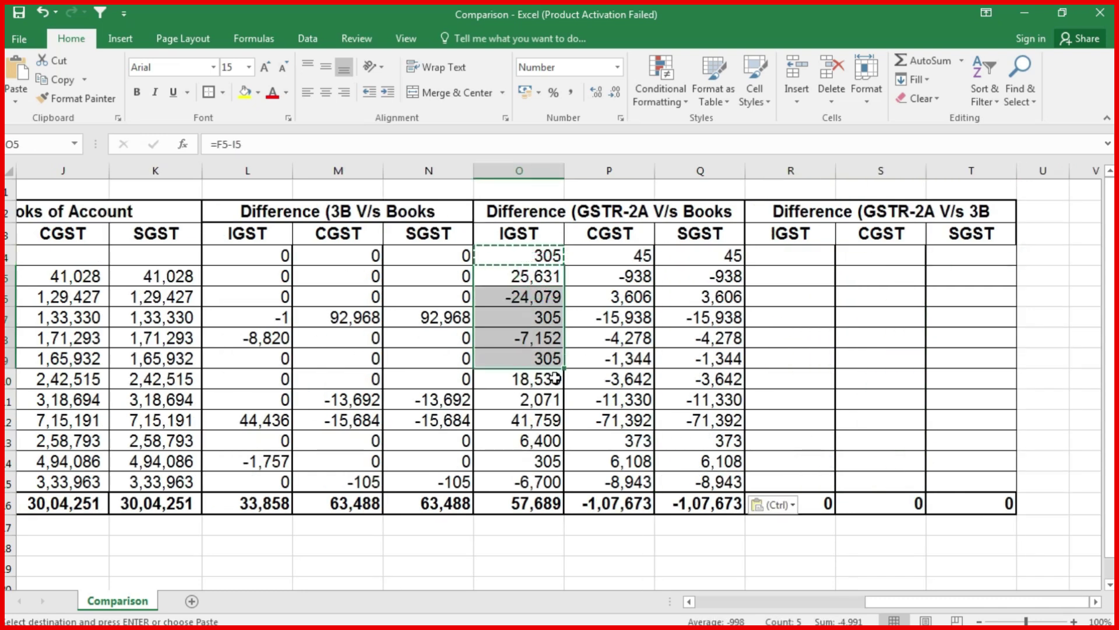
pyautogui.click(522, 503)
pyautogui.moveTo(571, 503); pyautogui.dragTo(583, 503)
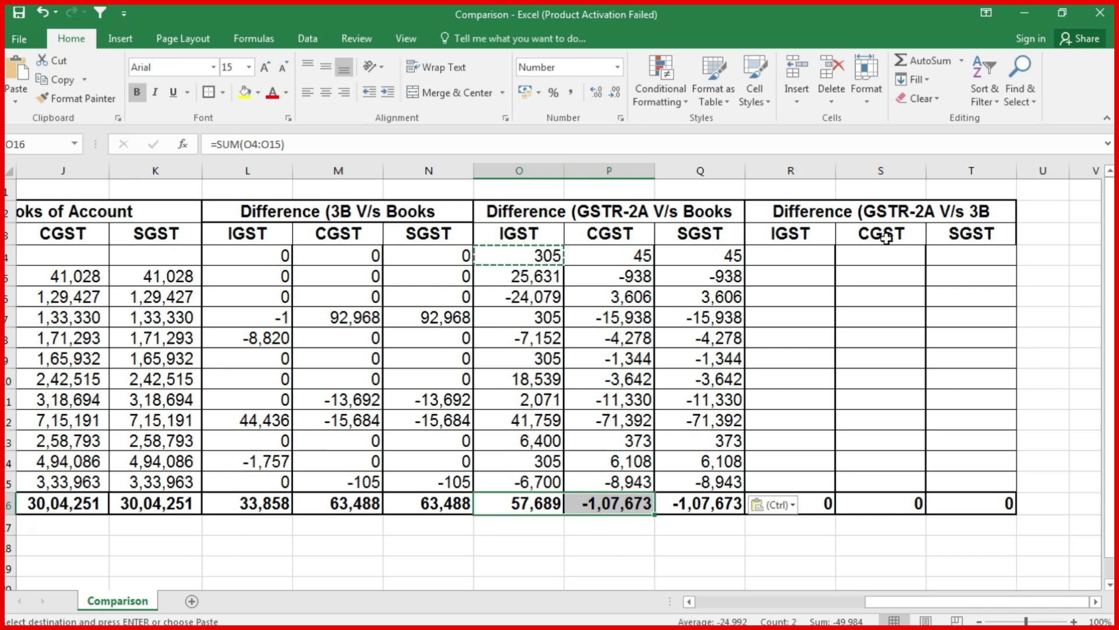
# Enter =F4-I4 in R4 for the Apr-20 IGST GSTR-2A V/s 3B difference.
pyautogui.click(792, 260)
pyautogui.write('=')
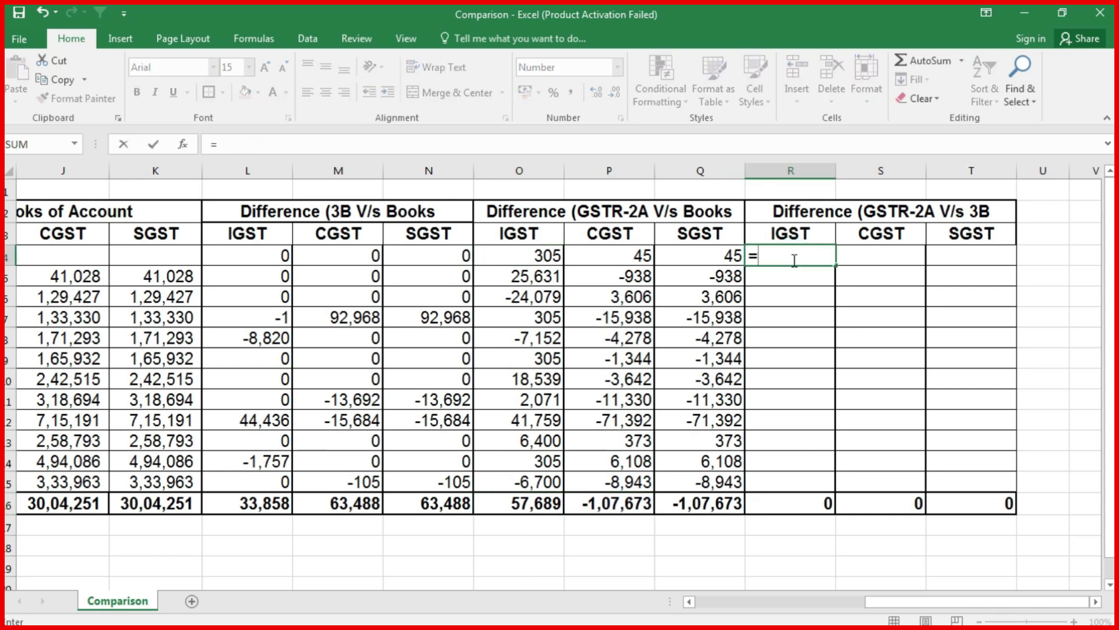
pyautogui.press('Left')
pyautogui.press('Left')
pyautogui.press('Left')
pyautogui.click(474, 255)
pyautogui.write('-')
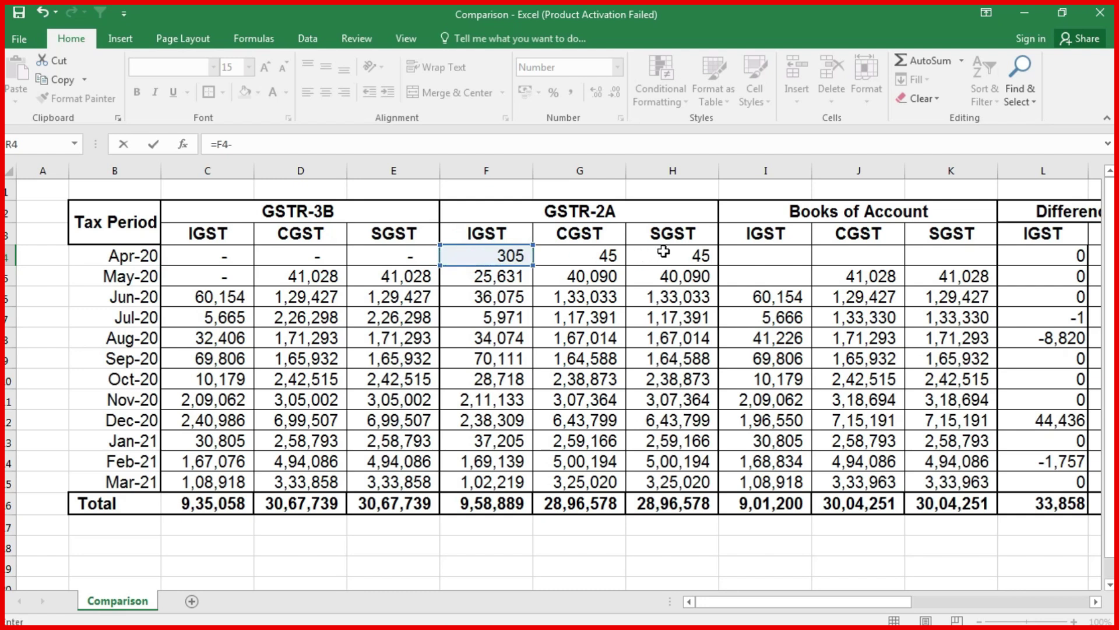
pyautogui.click(769, 248)
pyautogui.hotkey('ctrl', 'Return')
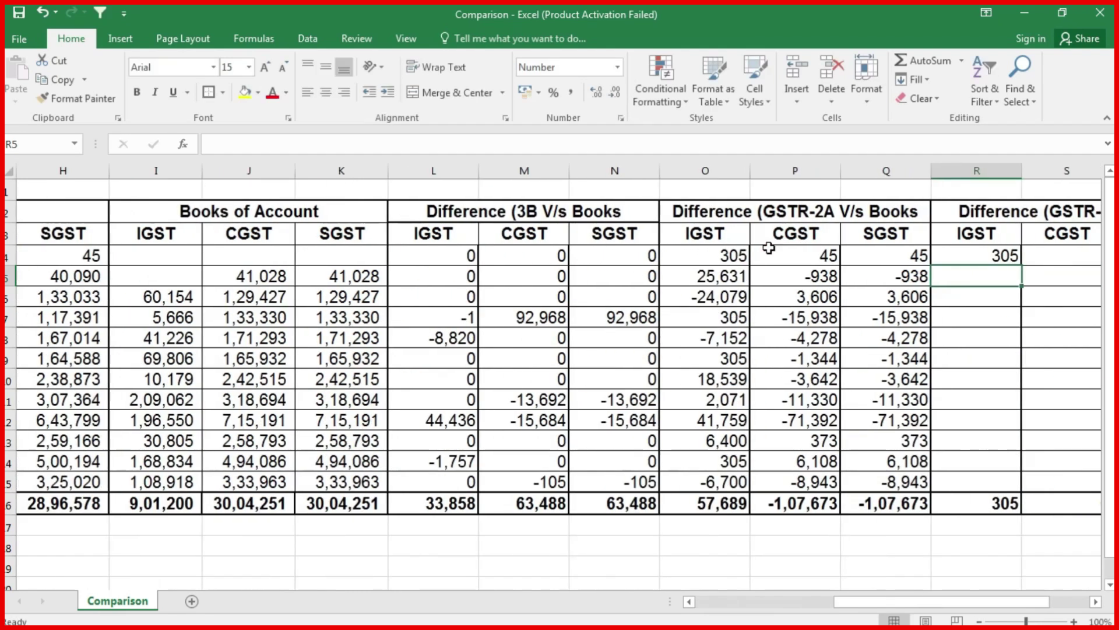
# Copy the formula across R4:T15 and check the Jul-20 CGST and SGST differences.
pyautogui.hotkey('ctrl', 'c')
pyautogui.hotkey('shift', 'Right')
pyautogui.hotkey('shift', 'Right')
pyautogui.hotkey('shift', 'Right')
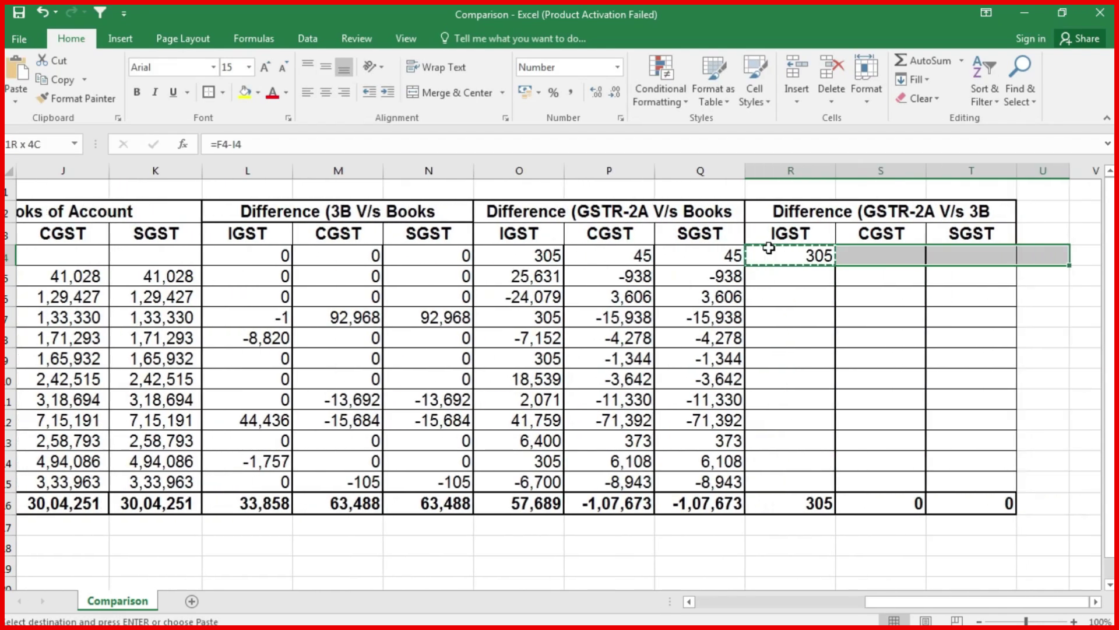
pyautogui.hotkey('shift', 'Left')
pyautogui.hotkey('shift', 'Down')
pyautogui.hotkey('shift', 'Down')
pyautogui.hotkey('shift', 'Down')
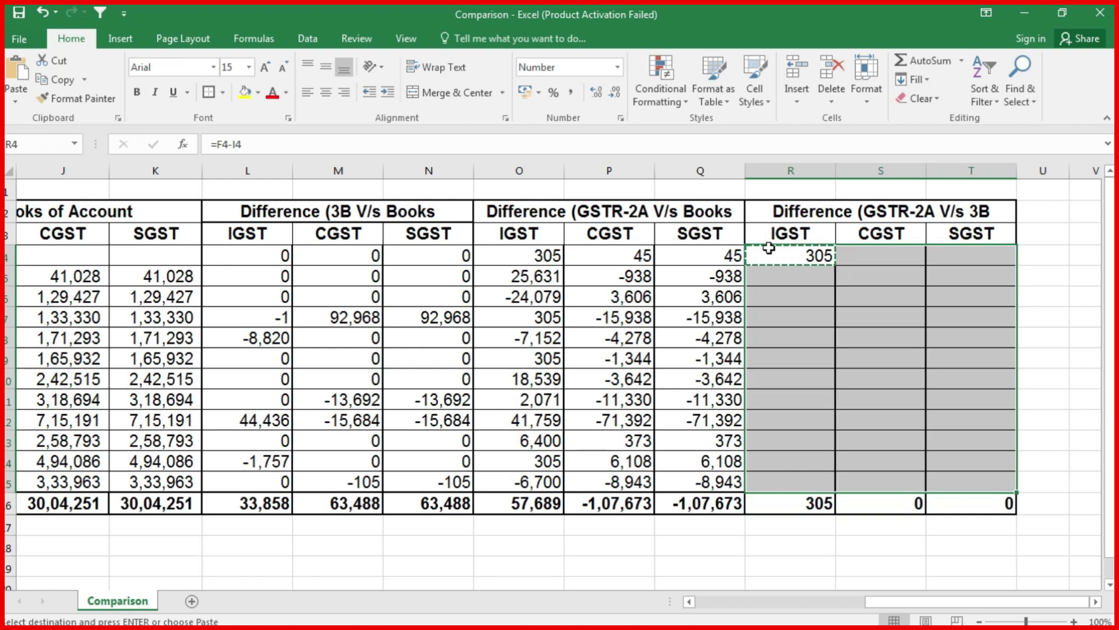
pyautogui.hotkey('ctrl', 'v')
pyautogui.click(429, 317)
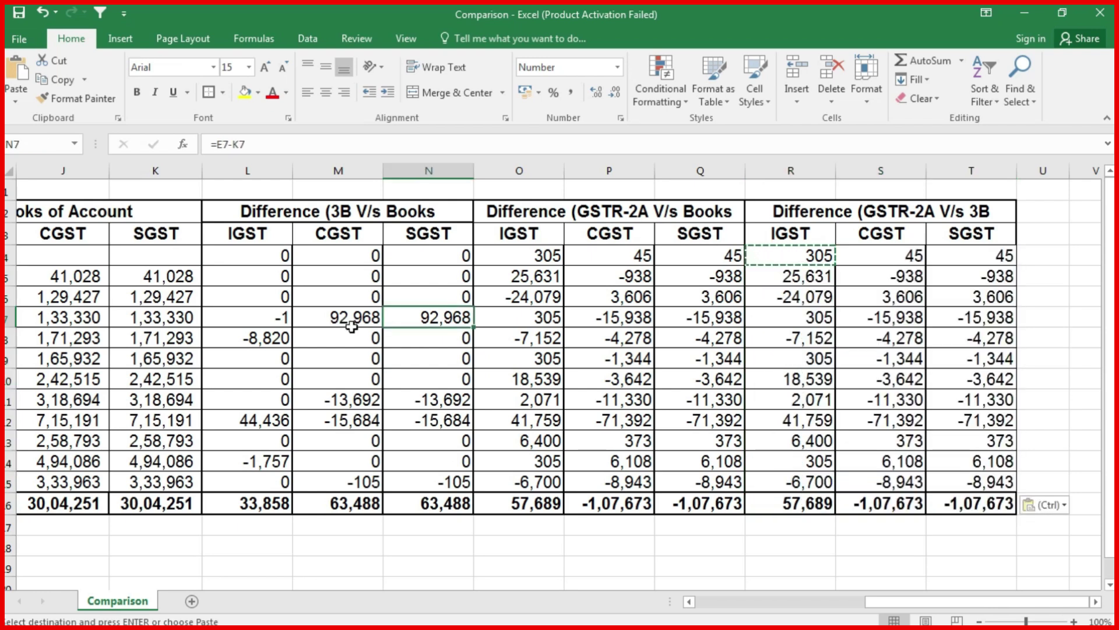
pyautogui.click(353, 321)
pyautogui.click(424, 315)
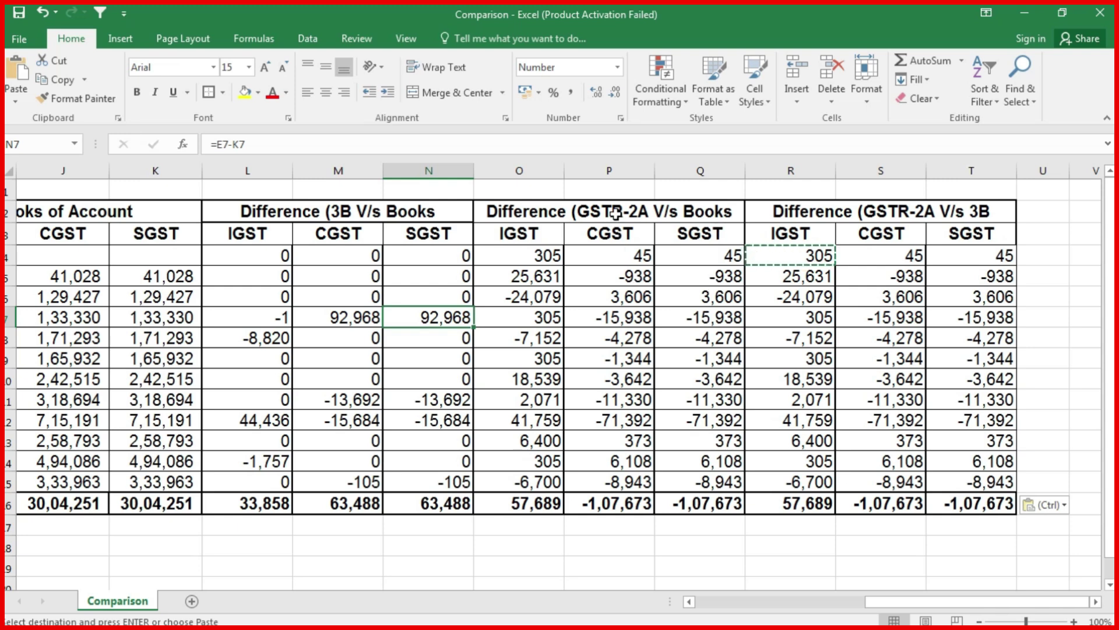
# Copy the Purchase sheet's GSTIN/UIN through SGST columns down to the last row.
pyautogui.hotkey('ctrl', 'Tab')
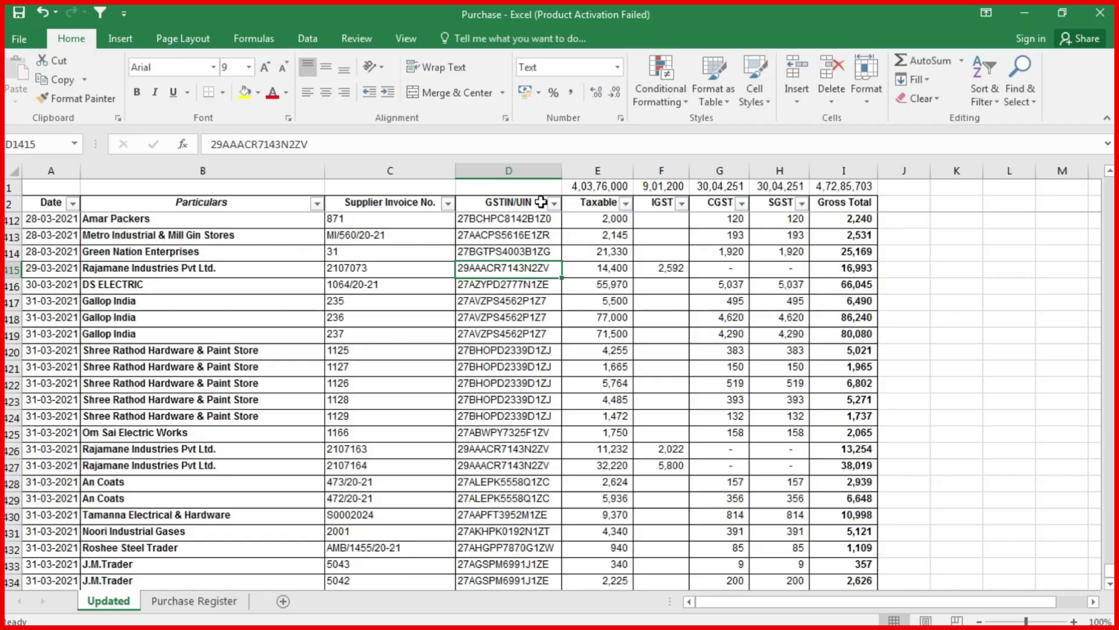
pyautogui.click(504, 203)
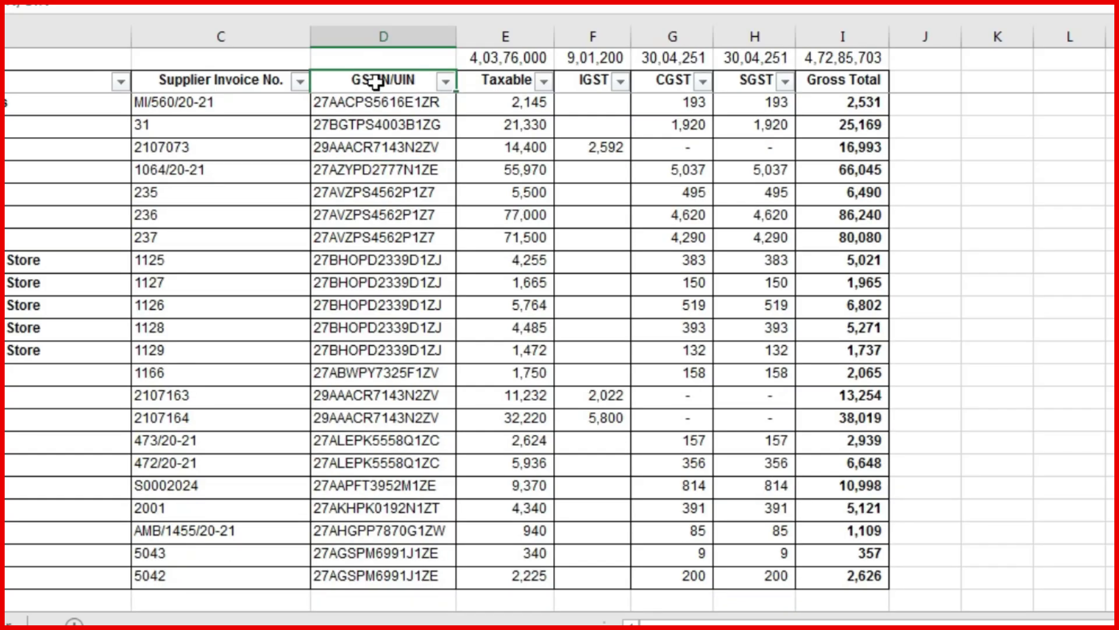
pyautogui.hotkey('shift', 'Right')
pyautogui.hotkey('shift', 'Right')
pyautogui.hotkey('shift', 'Right')
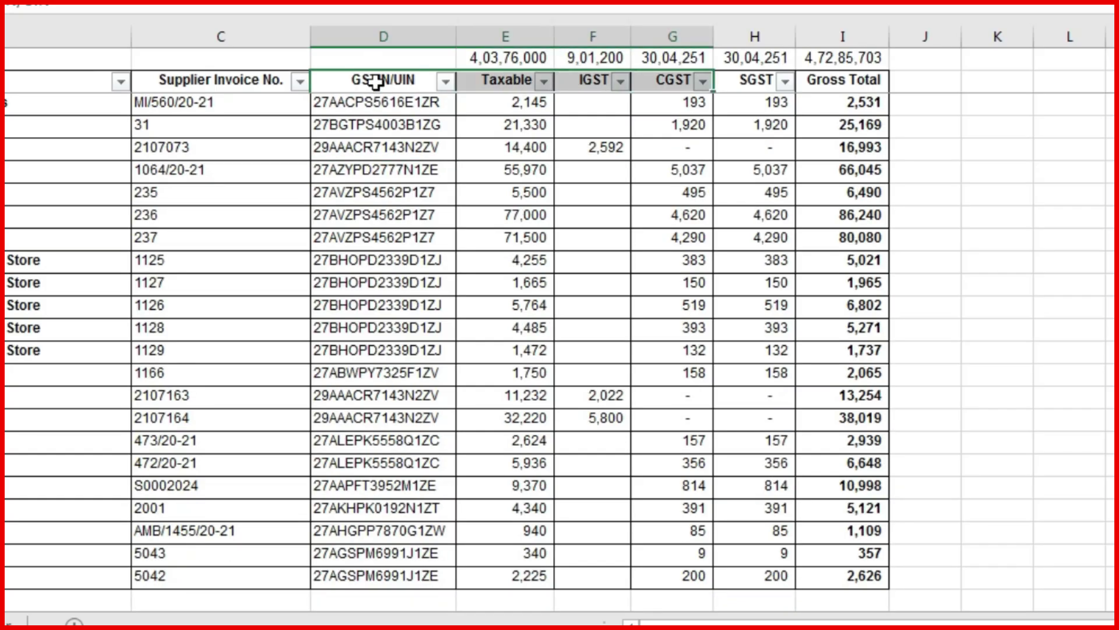
pyautogui.hotkey('shift', 'Right')
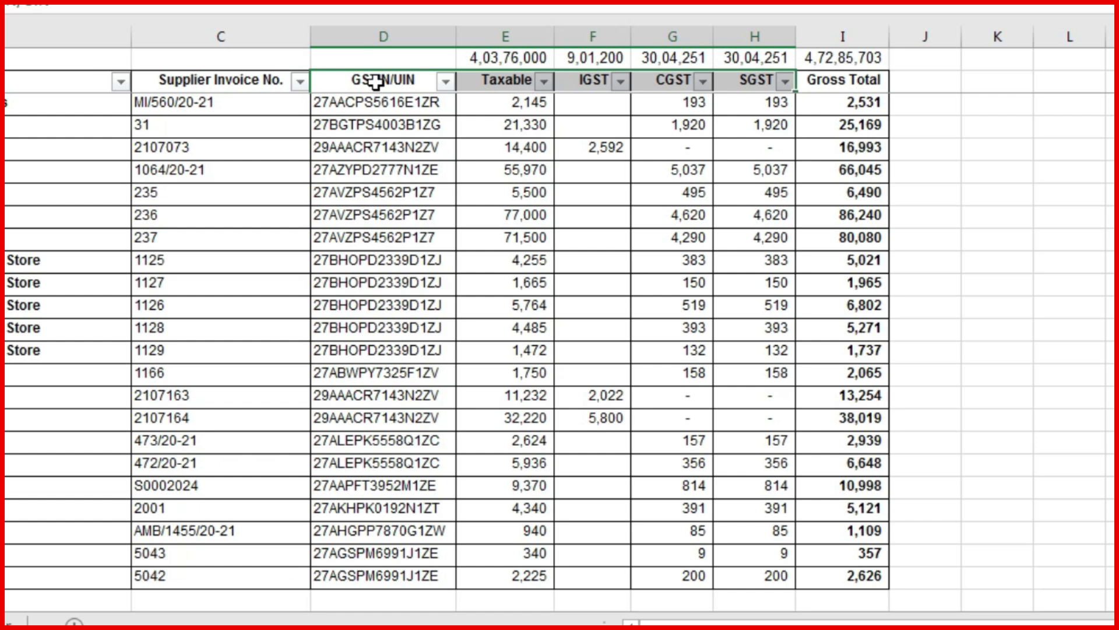
pyautogui.hotkey('ctrl', 'shift', 'Down')
pyautogui.hotkey('ctrl', 'c')
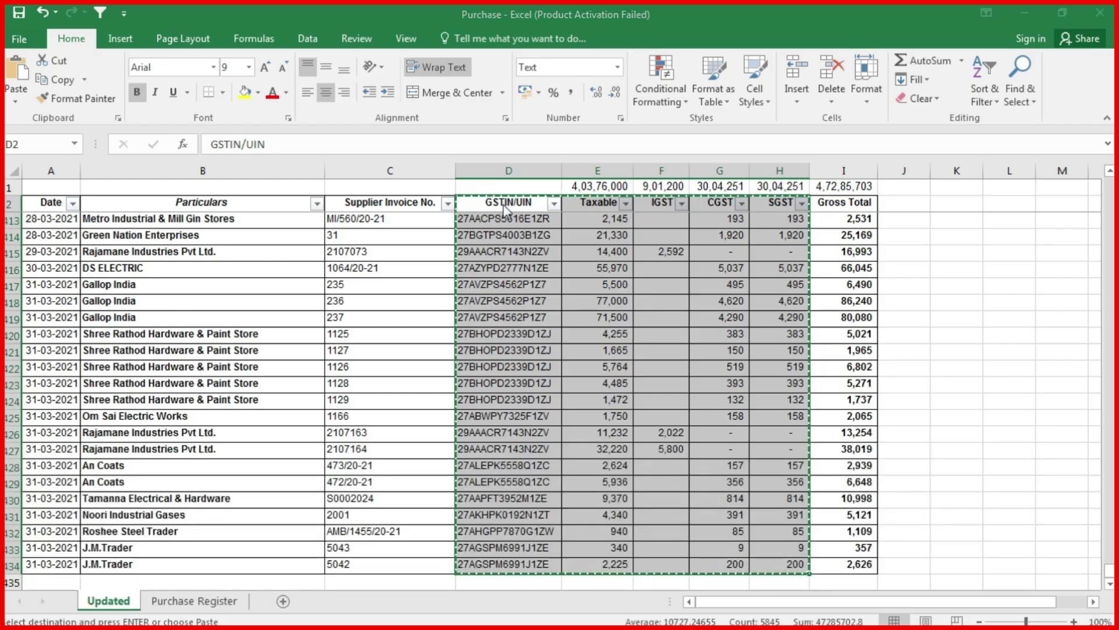
# Paste the copied GSTIN–SGST table into cell B3 of a new blank workbook.
pyautogui.hotkey('ctrl', 'n')
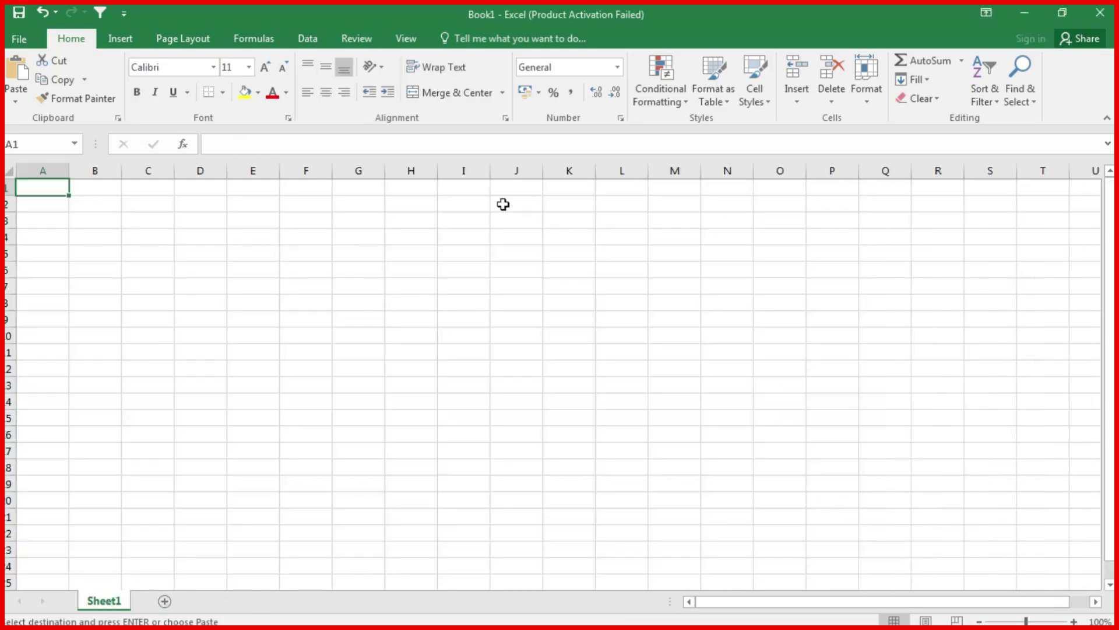
pyautogui.click(95, 219)
pyautogui.hotkey('ctrl', 'v')
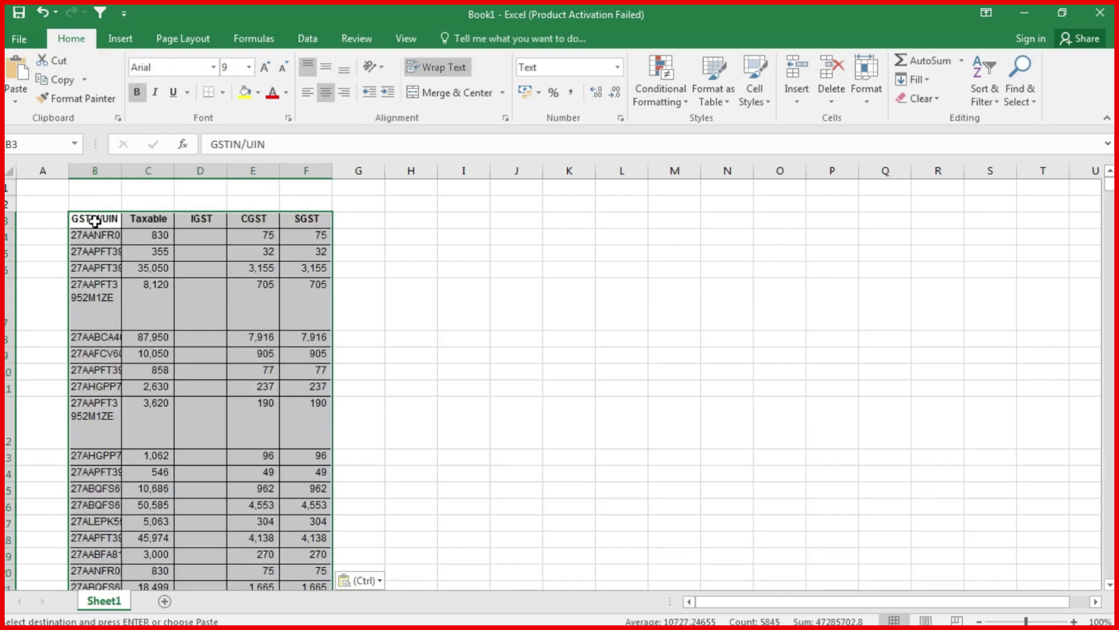
# Add a 'type' header in A3 and fill 'Books' down column A to the last data row.
pyautogui.click(71, 86)
pyautogui.write('type')
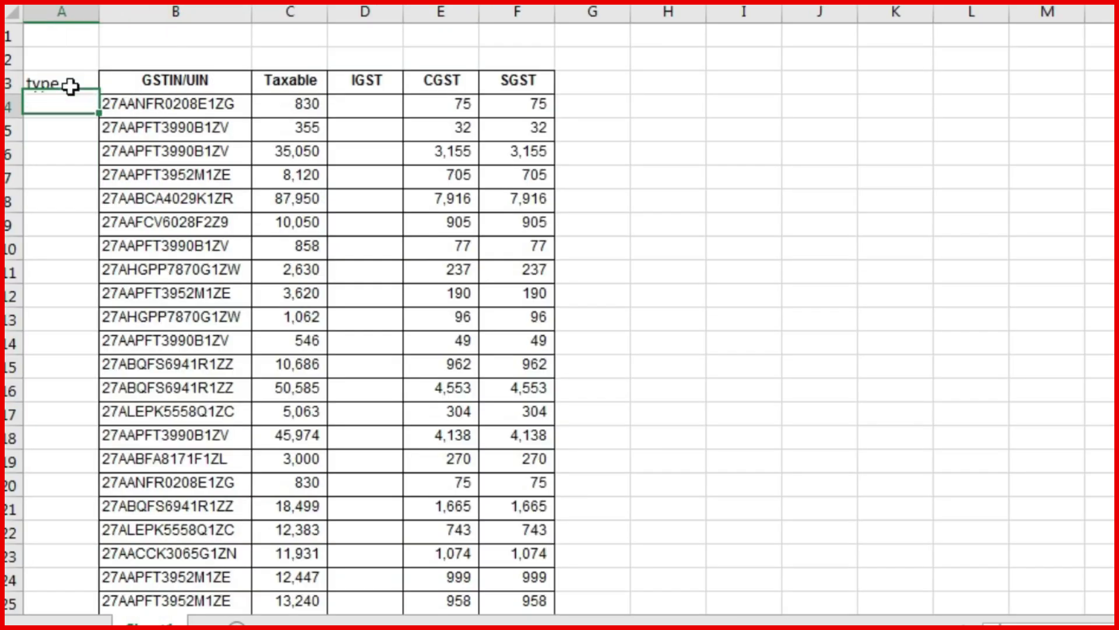
pyautogui.press('Return')
pyautogui.write('Books')
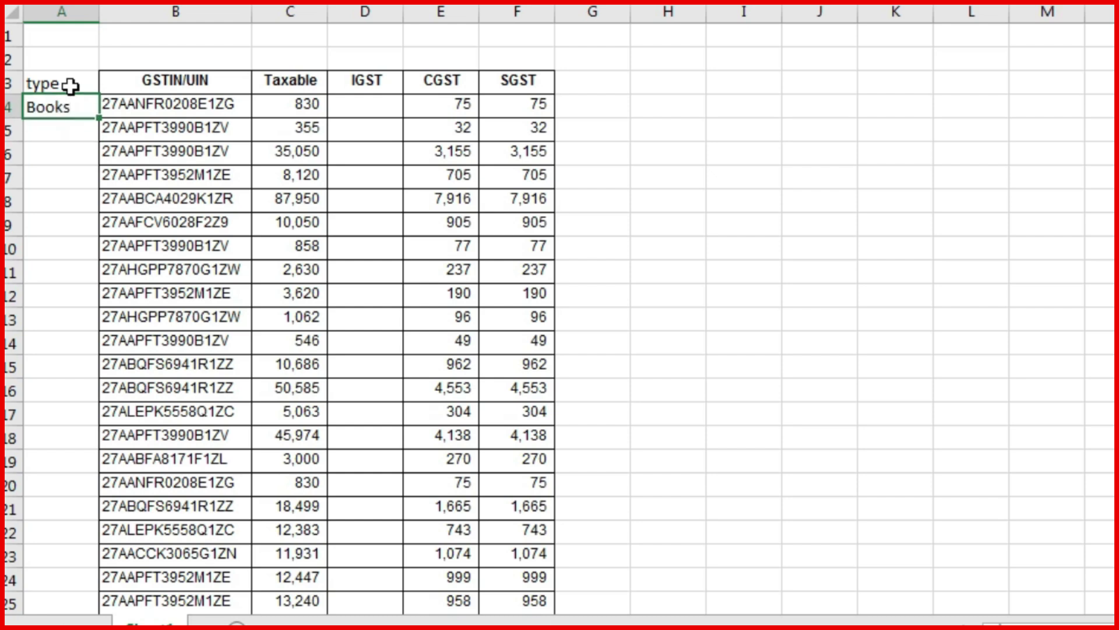
pyautogui.hotkey('ctrl', 'c')
pyautogui.press('Right')
pyautogui.hotkey('ctrl', 'Down')
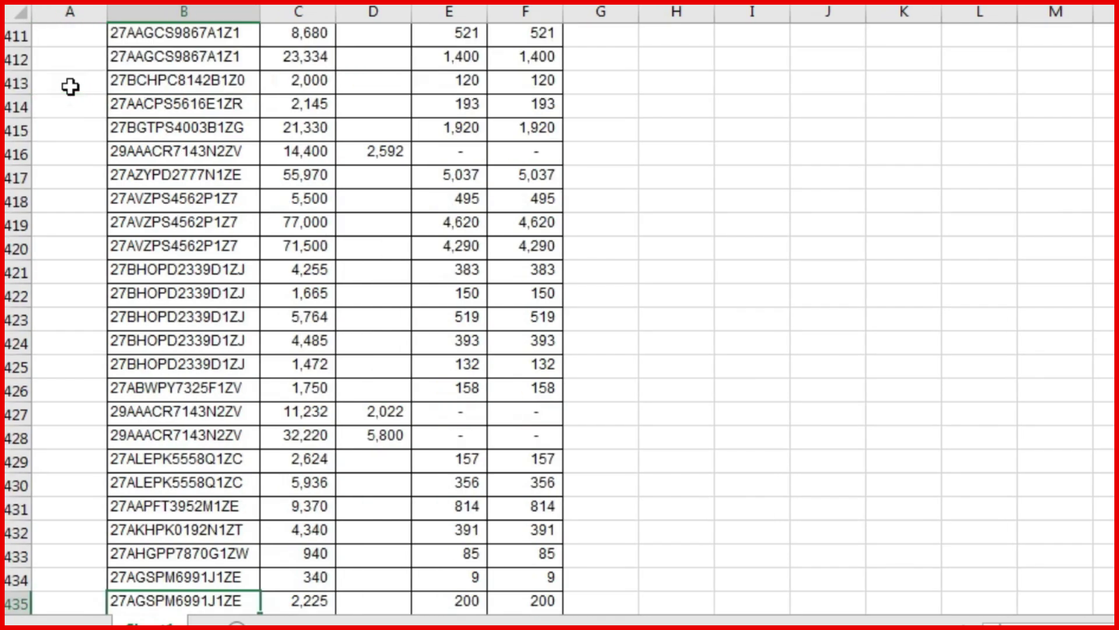
pyautogui.press('Left')
pyautogui.hotkey('ctrl', 'shift', 'Up')
pyautogui.hotkey('ctrl', 'v')
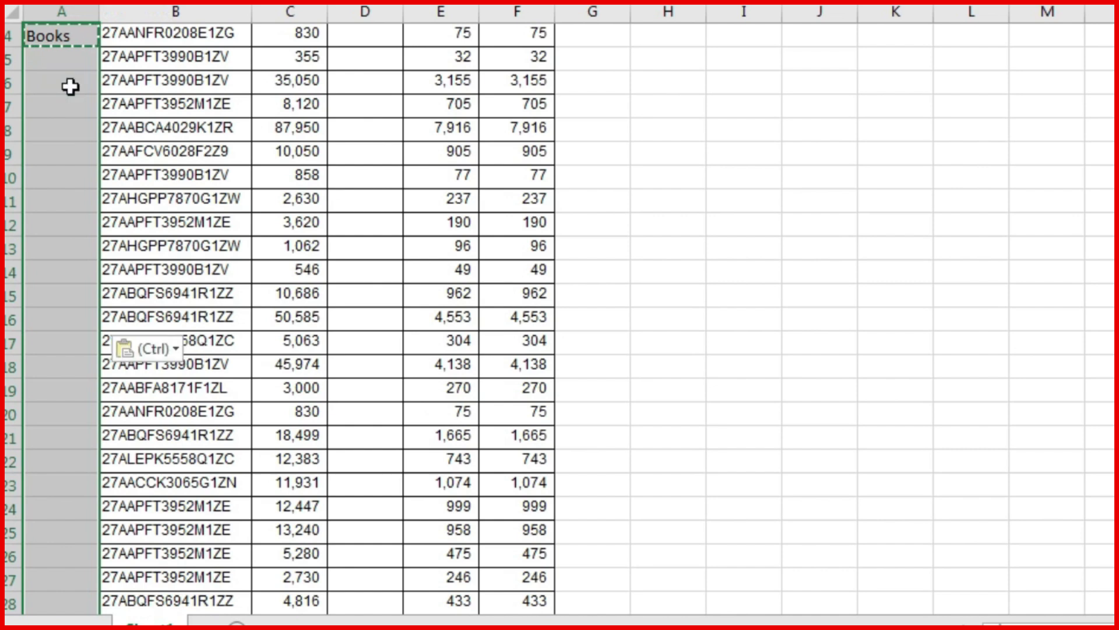
pyautogui.hotkey('ctrl', 'Down')
pyautogui.hotkey('ctrl', 'Home')
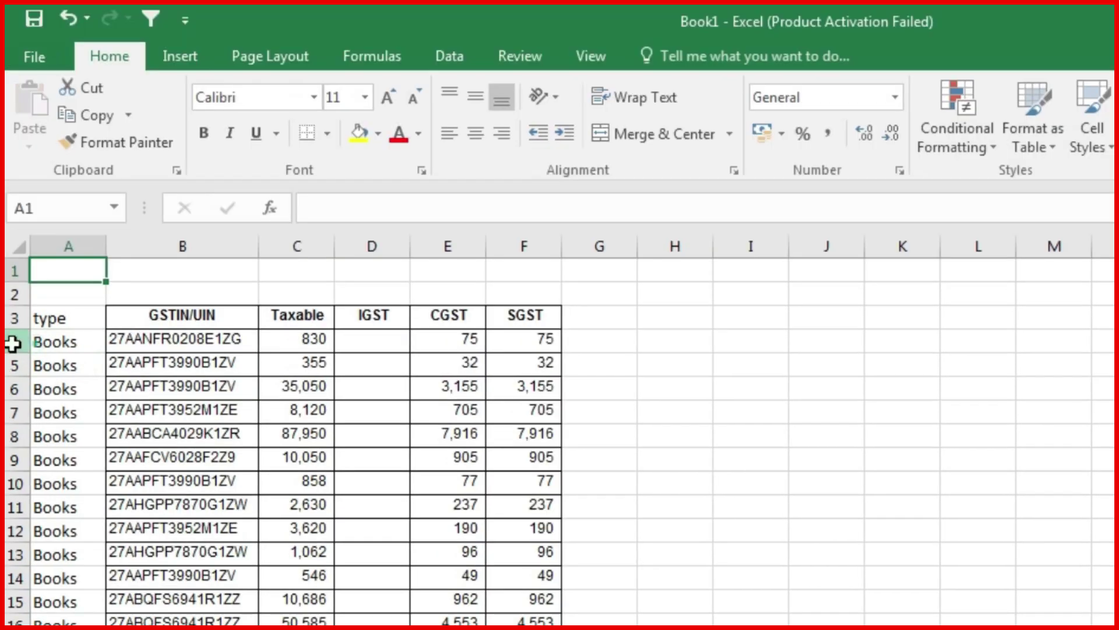
# Freeze the header rows above row 4, then go to the empty row below the data.
pyautogui.click(13, 344)
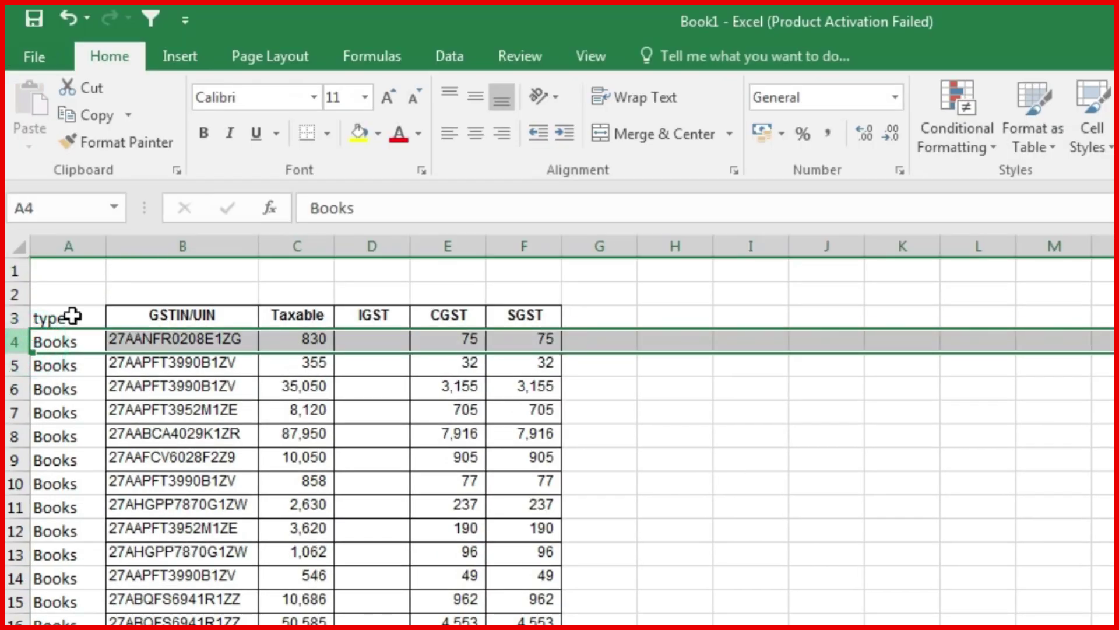
pyautogui.click(585, 53)
pyautogui.click(833, 180)
pyautogui.click(167, 505)
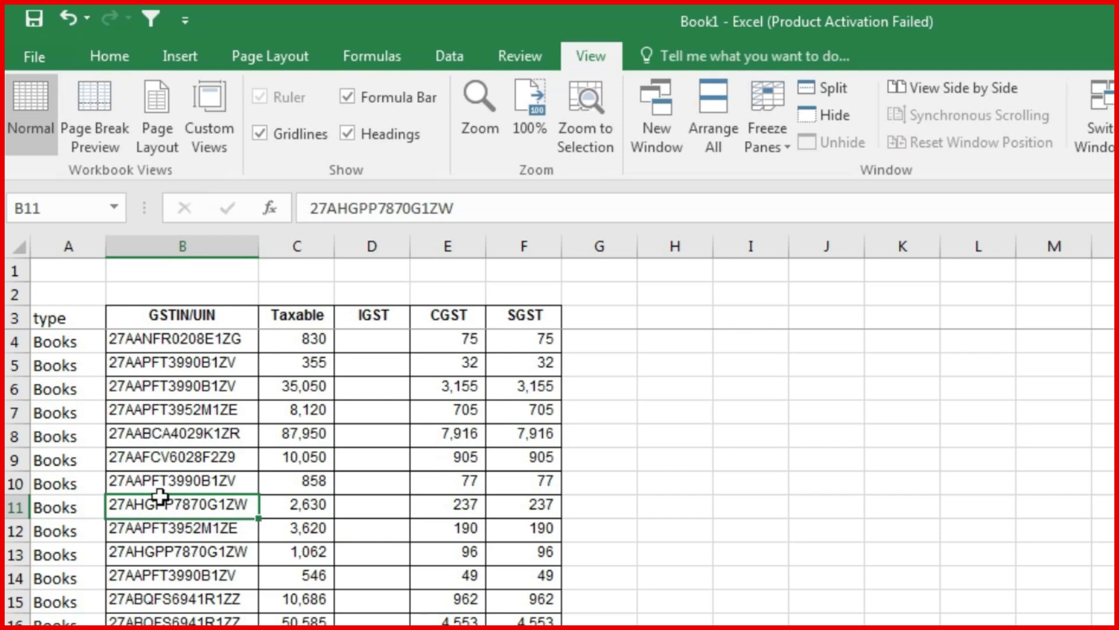
pyautogui.hotkey('ctrl', 'Down')
pyautogui.press('Down')
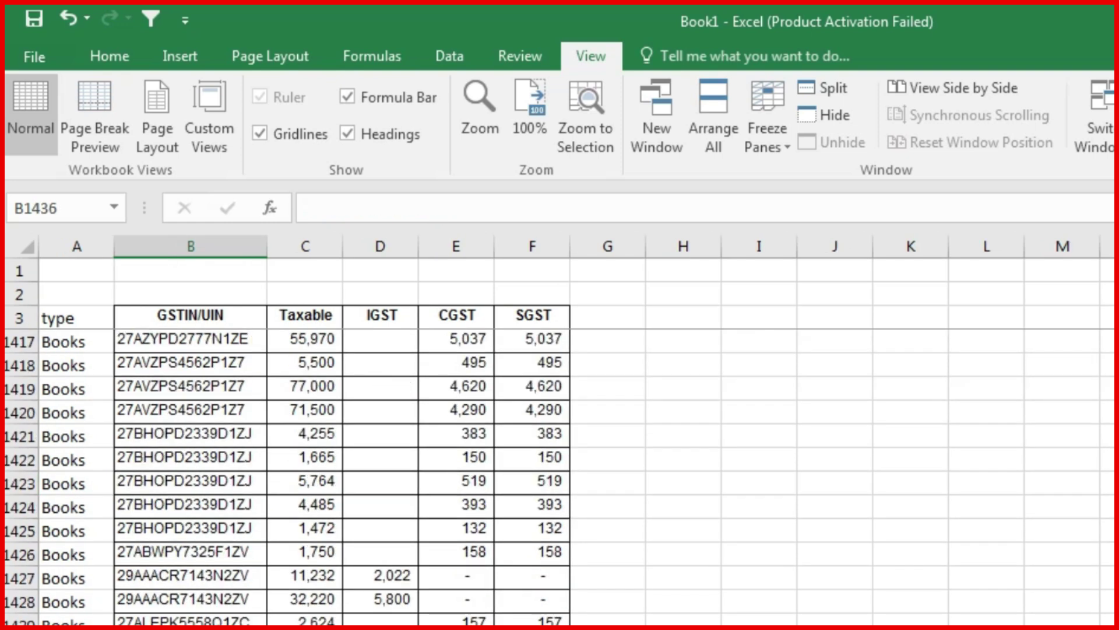
# Copy R9_8A's supplier GSTIN through tax columns to the last row, then return to the new workbook.
pyautogui.hotkey('alt', 'Tab')
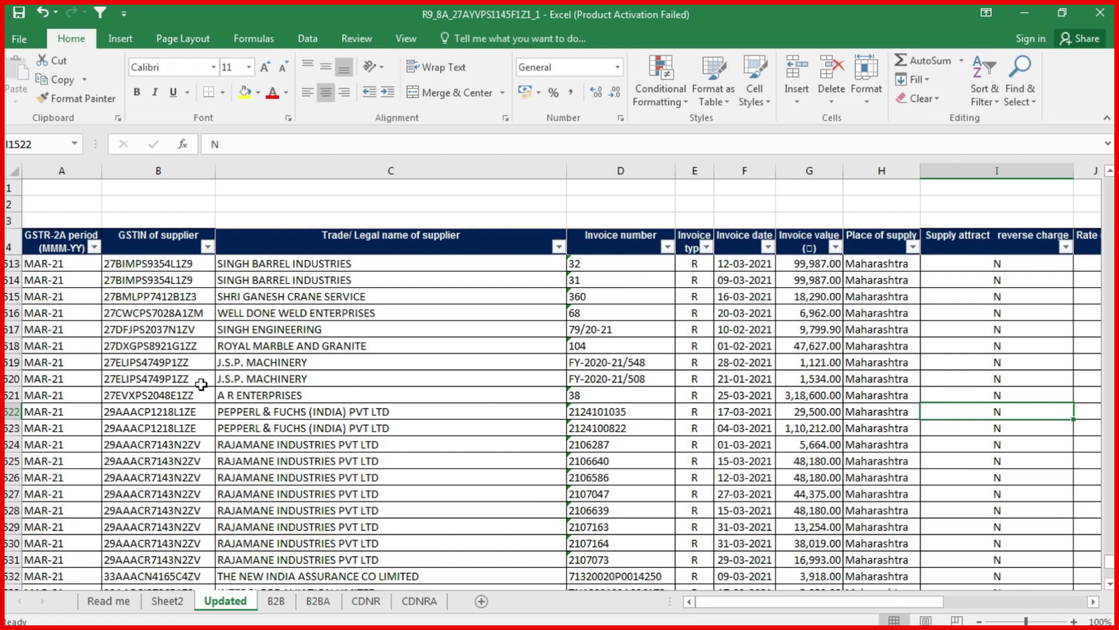
pyautogui.click(190, 229)
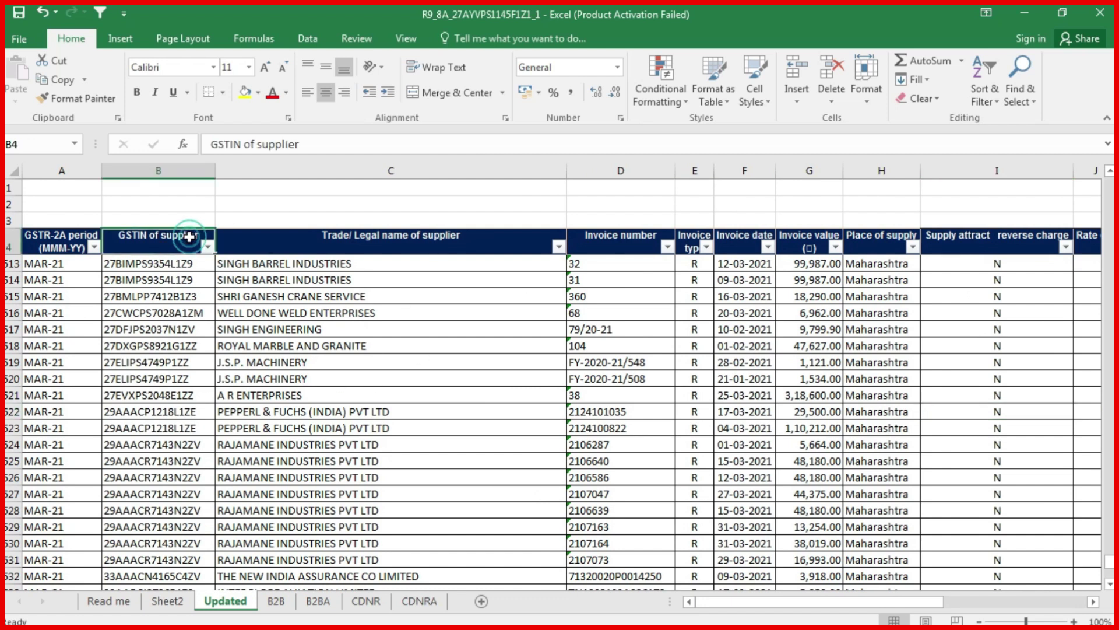
pyautogui.hotkey('shift', 'Right')
pyautogui.hotkey('shift', 'Right')
pyautogui.hotkey('shift', 'Right')
pyautogui.hotkey('shift', 'Right')
pyautogui.hotkey('shift', 'Right')
pyautogui.hotkey('shift', 'Right')
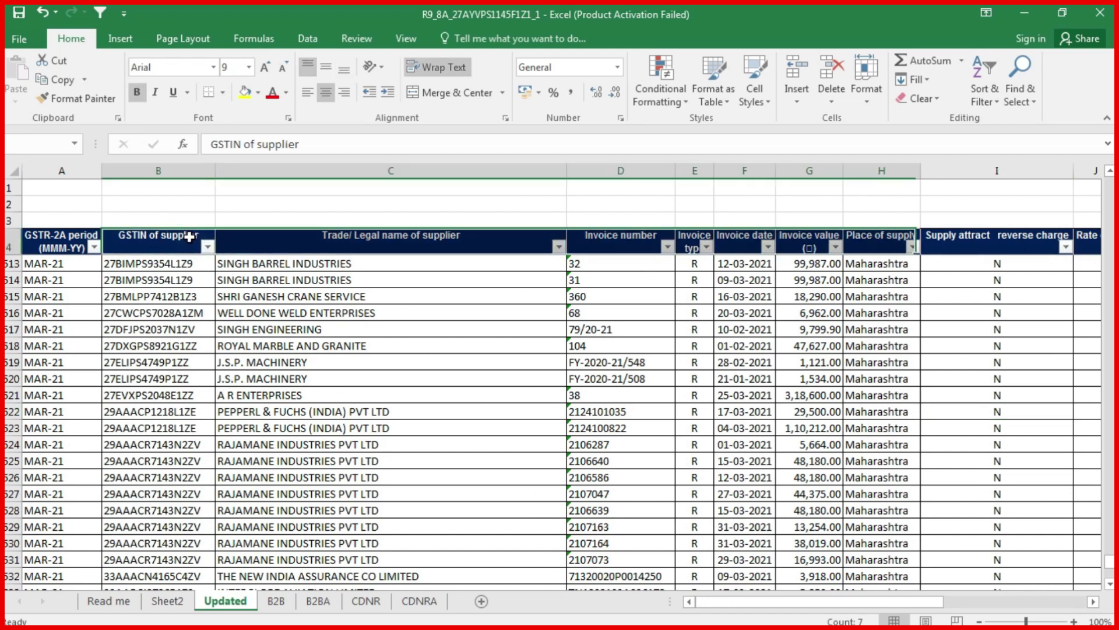
pyautogui.hotkey('shift', 'Right')
pyautogui.hotkey('shift', 'Right')
pyautogui.hotkey('shift', 'Right')
pyautogui.hotkey('shift', 'Right')
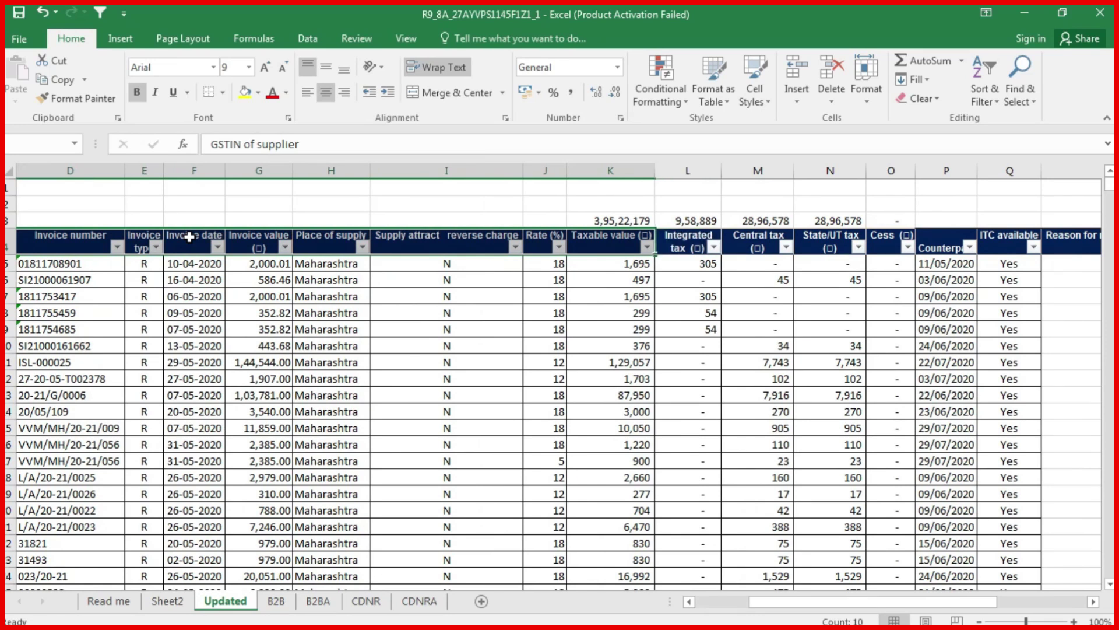
pyautogui.hotkey('shift', 'Right')
pyautogui.hotkey('shift', 'Right')
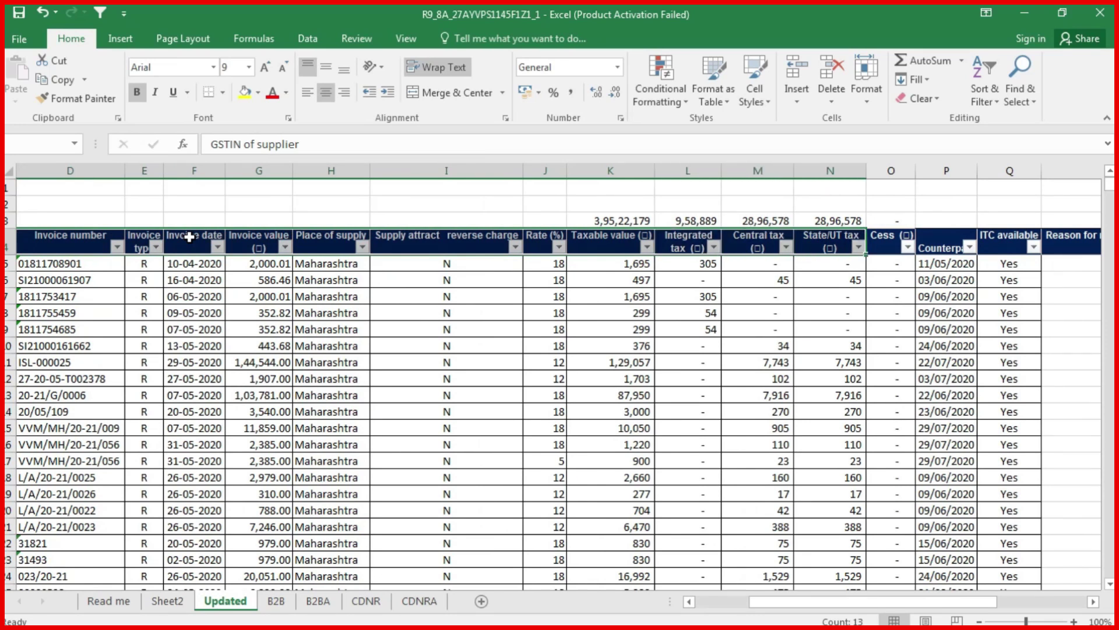
pyautogui.hotkey('ctrl', 'shift', 'Down')
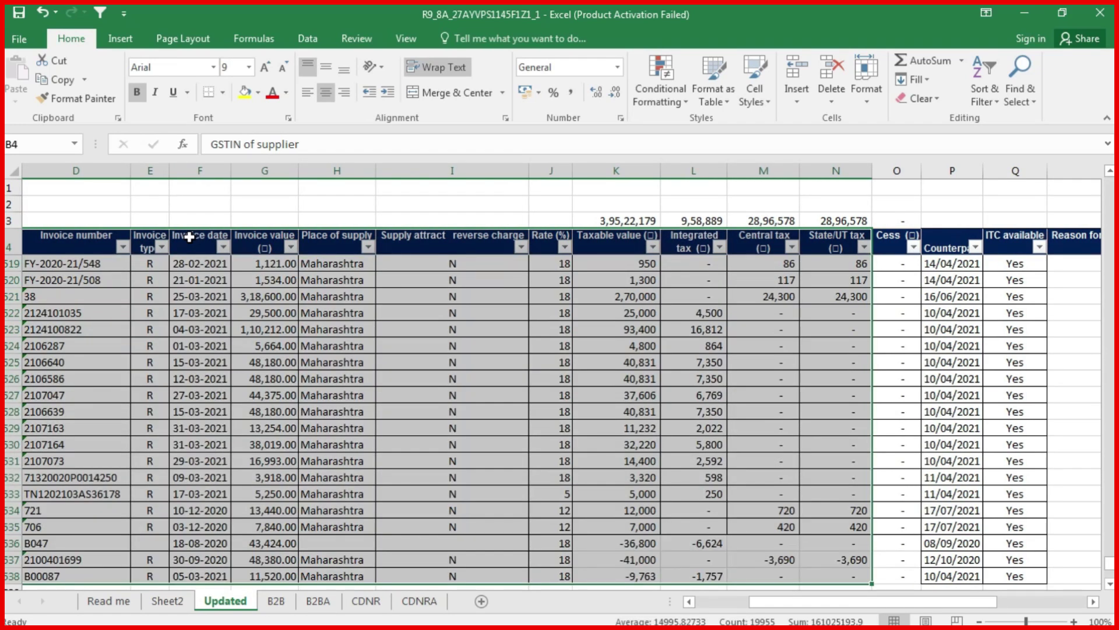
pyautogui.hotkey('ctrl', 'c')
pyautogui.hotkey('alt', 'Tab')
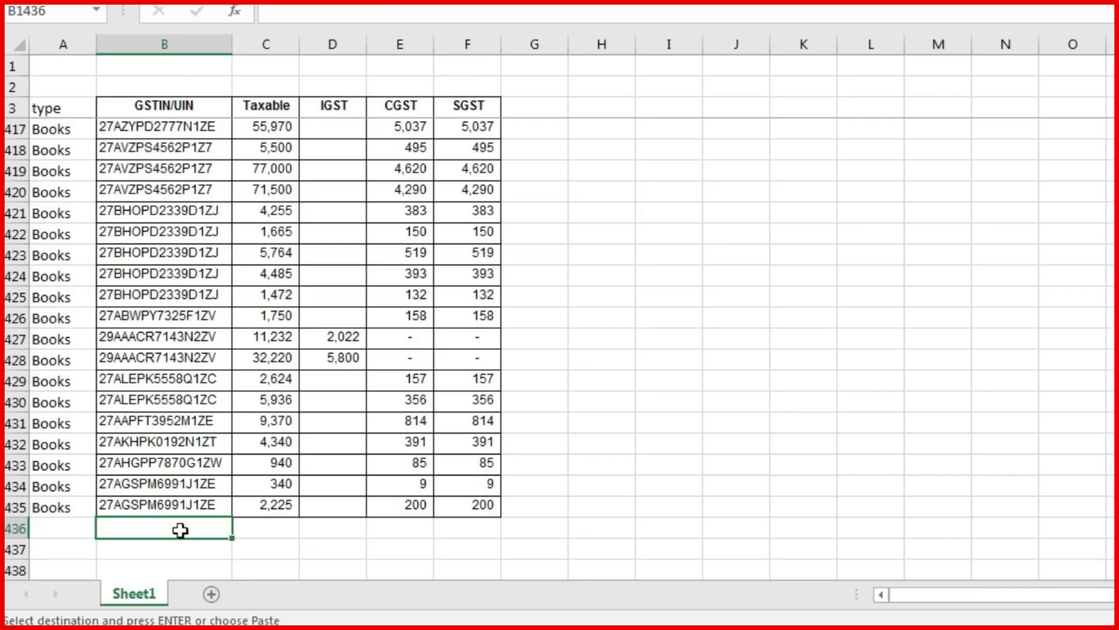
# Move the pasted 2A taxable and tax values into columns C to F under Taxable through SGST.
pyautogui.scroll(-5, 176, 395)
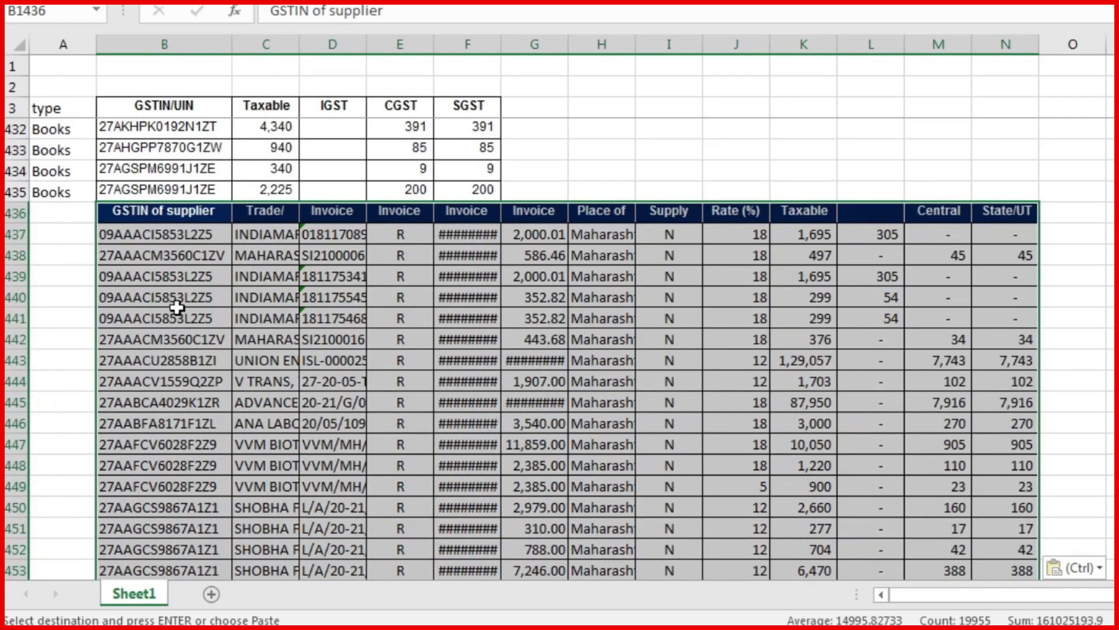
pyautogui.click(811, 214)
pyautogui.hotkey('shift', 'Right')
pyautogui.hotkey('shift', 'Right')
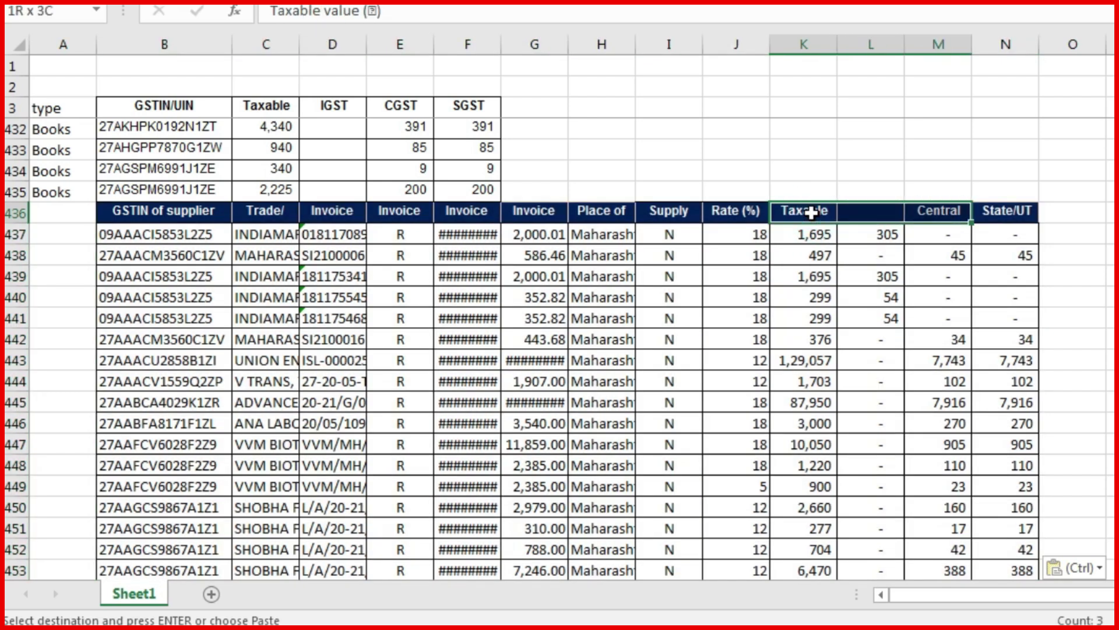
pyautogui.hotkey('shift', 'Right')
pyautogui.hotkey('ctrl', 'shift', 'Down')
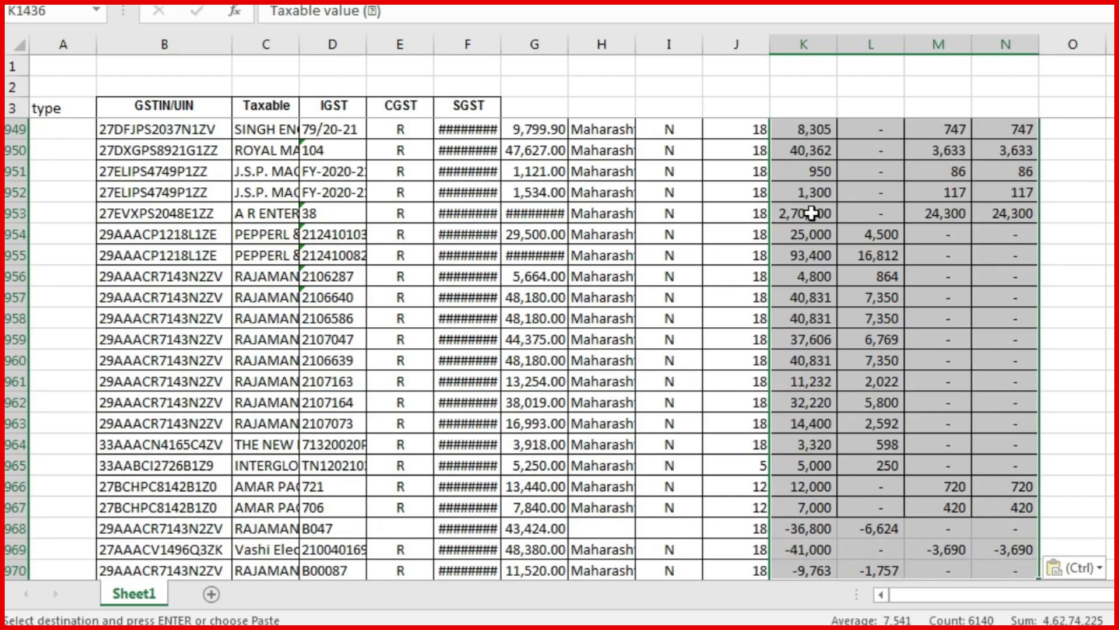
pyautogui.hotkey('ctrl', 'c')
pyautogui.press('Left')
pyautogui.press('Left')
pyautogui.press('Left')
pyautogui.press('Left')
pyautogui.press('Left')
pyautogui.press('Left')
pyautogui.press('Left')
pyautogui.press('Left')
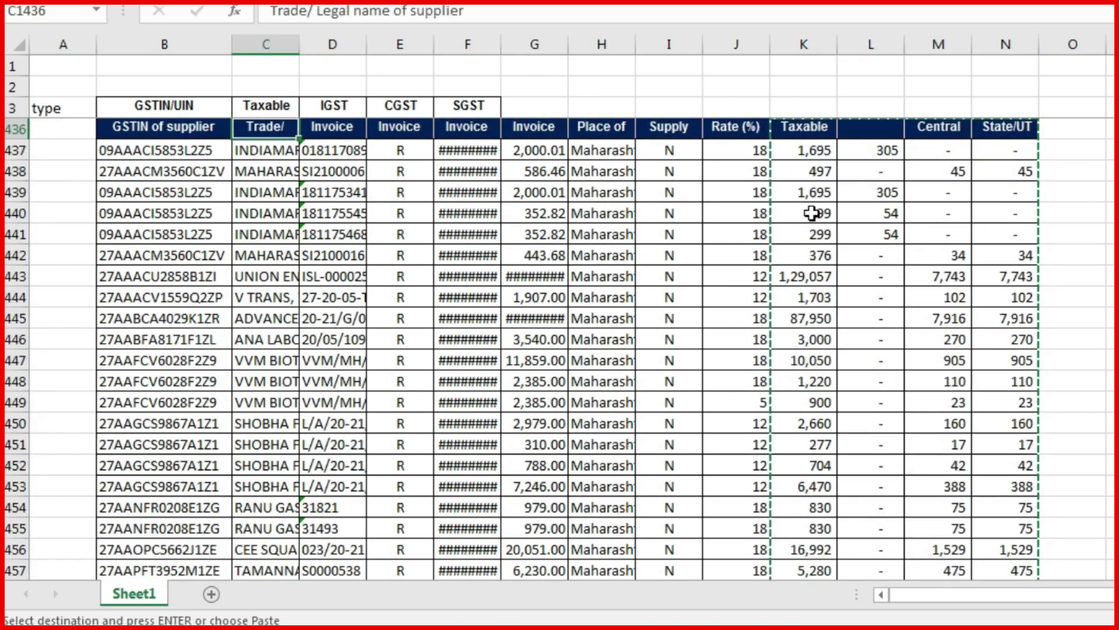
pyautogui.hotkey('shift', 'Right')
pyautogui.hotkey('shift', 'Right')
pyautogui.hotkey('shift', 'Right')
pyautogui.hotkey('ctrl', 'shift', 'Down')
pyautogui.hotkey('ctrl', 'v')
# Delete the leftover surplus columns G to K beside the 2A data.
pyautogui.scroll(2, 812, 212)
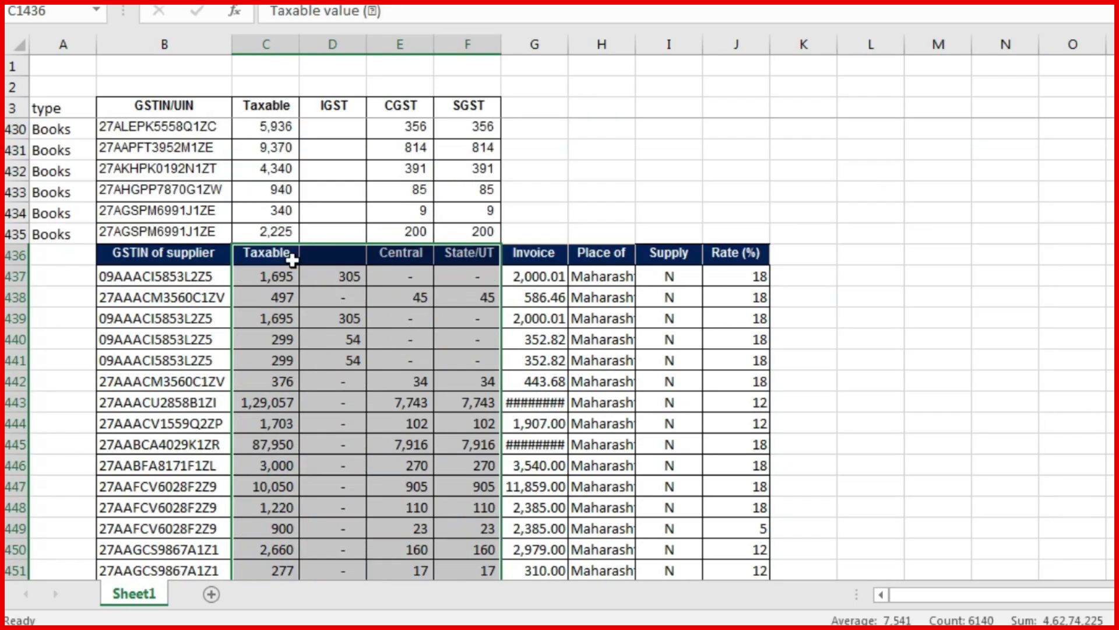
pyautogui.moveTo(547, 44); pyautogui.dragTo(804, 46)
pyautogui.rightClick(767, 146)
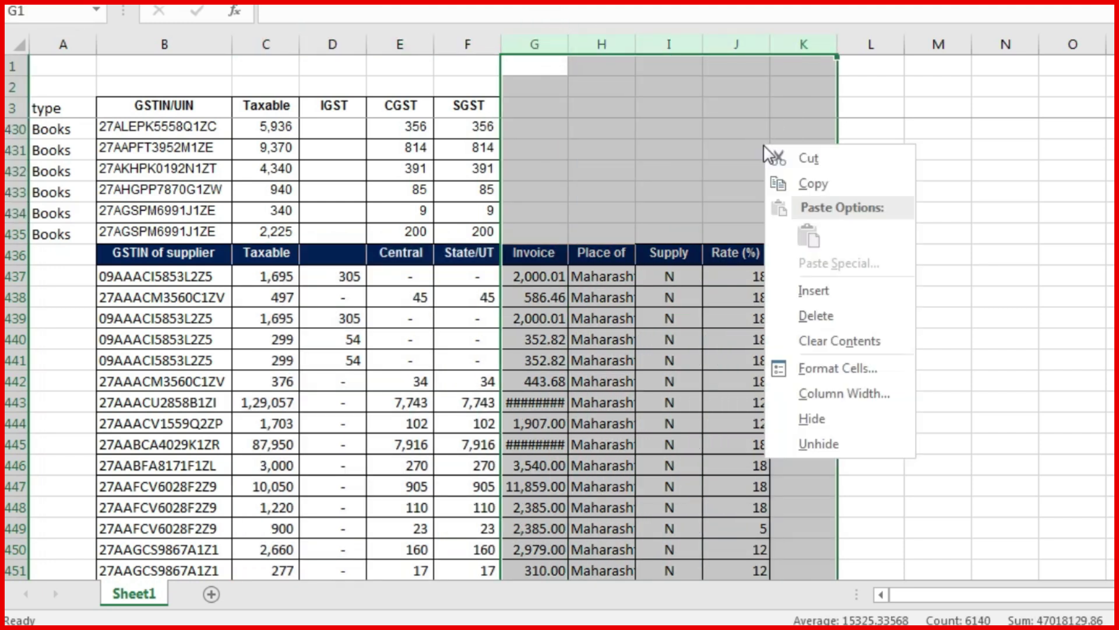
pyautogui.click(815, 318)
pyautogui.click(54, 273)
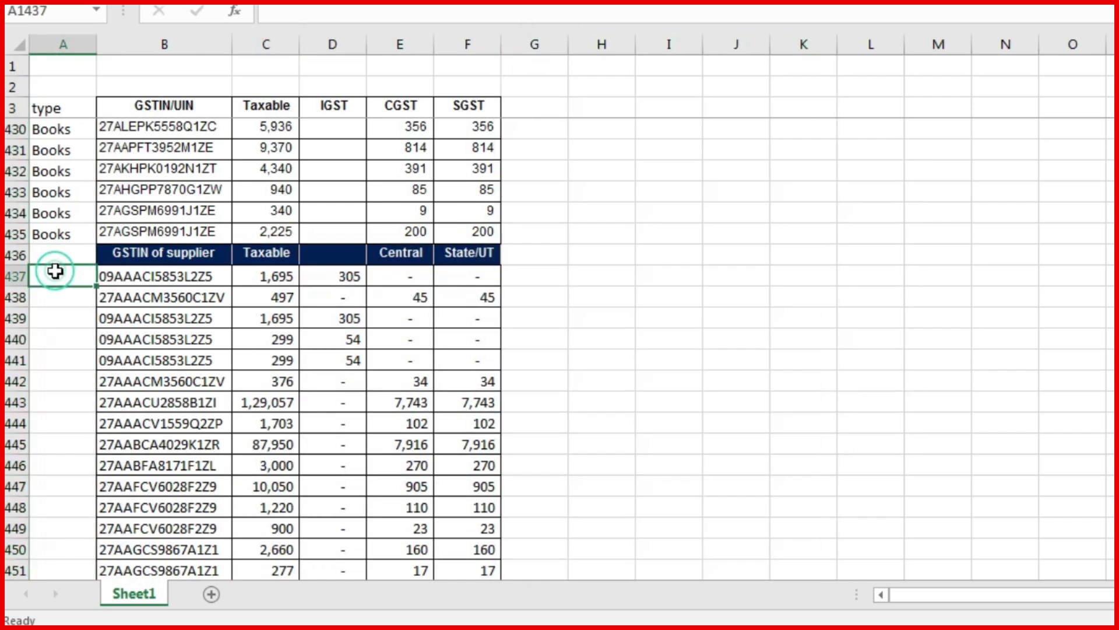
# Fill '2A' into the type column from A437 to the last row and delete header row 1436.
pyautogui.write('2A')
pyautogui.press('Return')
pyautogui.click(55, 271)
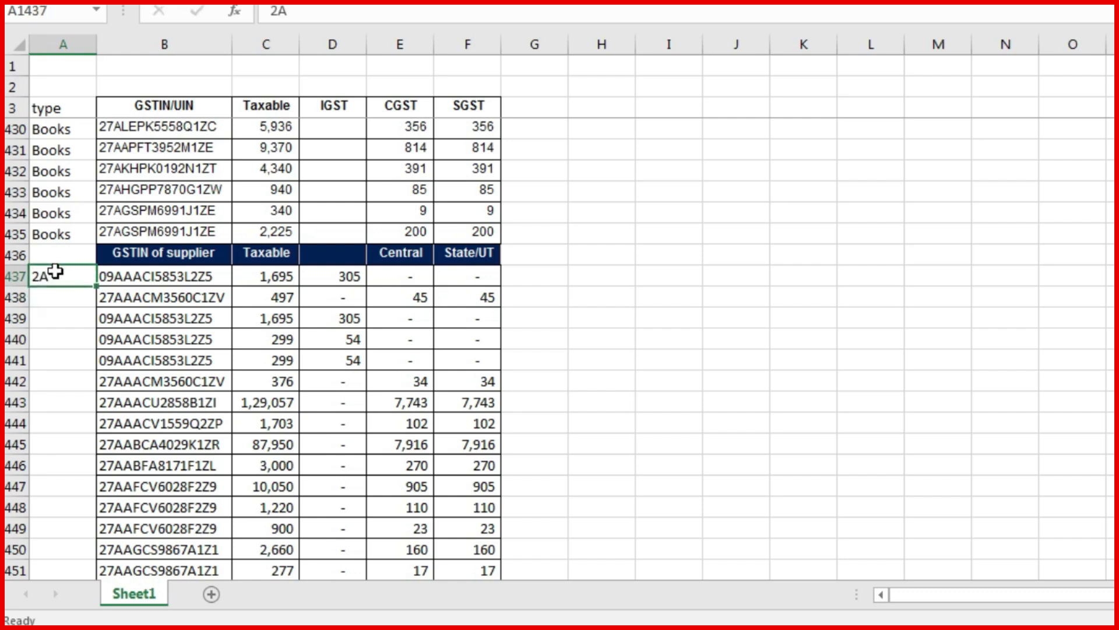
pyautogui.hotkey('ctrl', 'c')
pyautogui.press('Right')
pyautogui.press('Down')
pyautogui.hotkey('ctrl', 'Down')
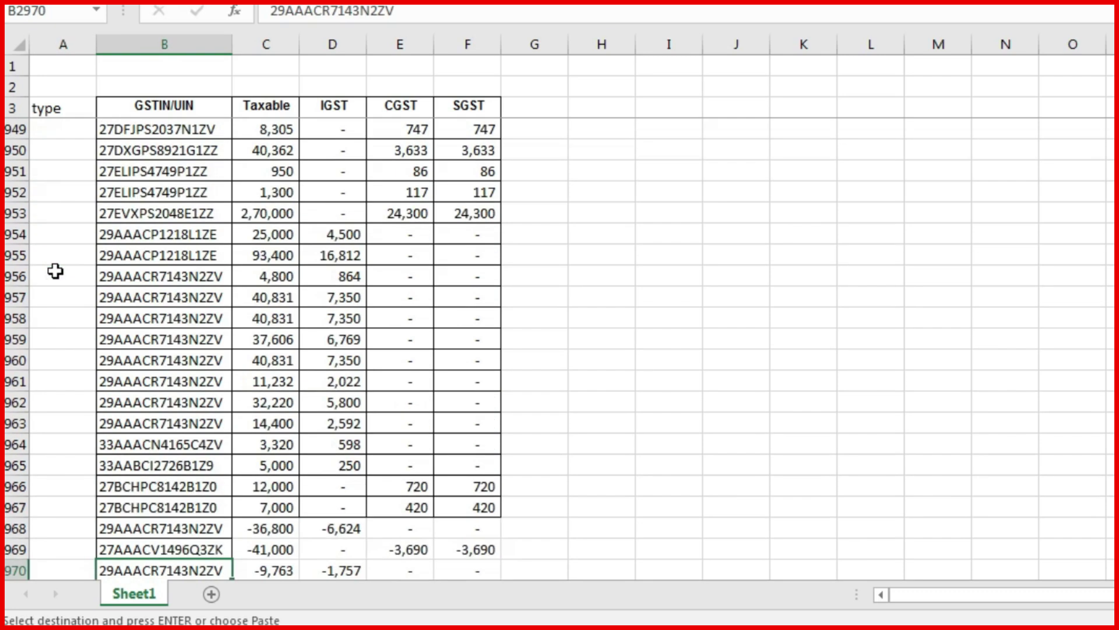
pyautogui.press('Left')
pyautogui.hotkey('ctrl', 'shift', 'Up')
pyautogui.hotkey('ctrl', 'v')
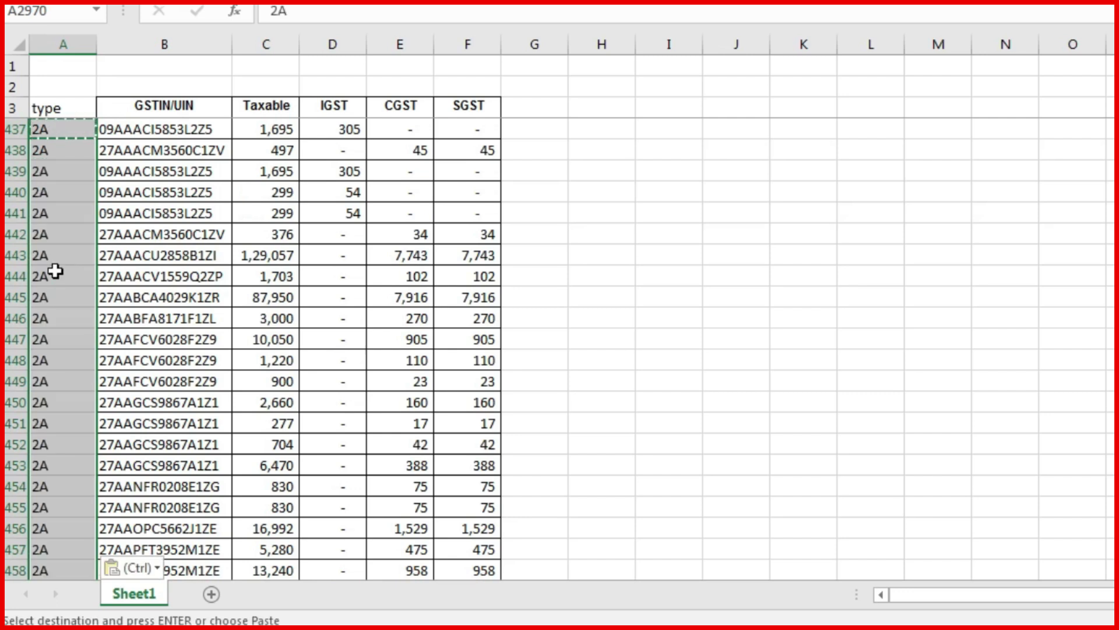
pyautogui.hotkey('ctrl', 'Up')
pyautogui.hotkey('ctrl', 'Up')
pyautogui.press('Escape')
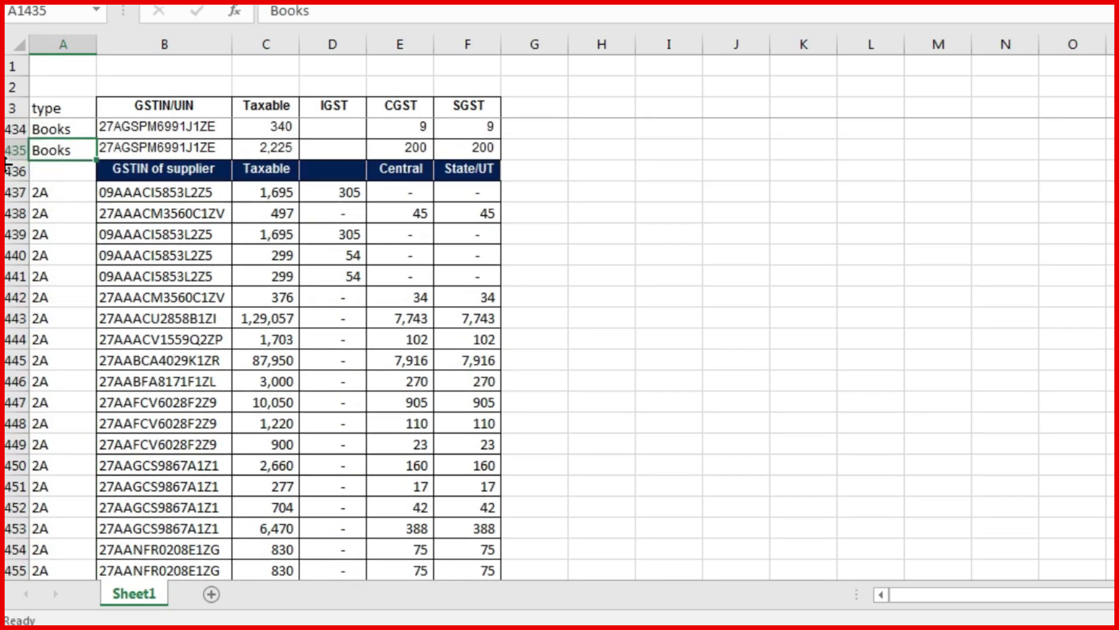
pyautogui.click(10, 171)
pyautogui.hotkey('ctrl', '-')
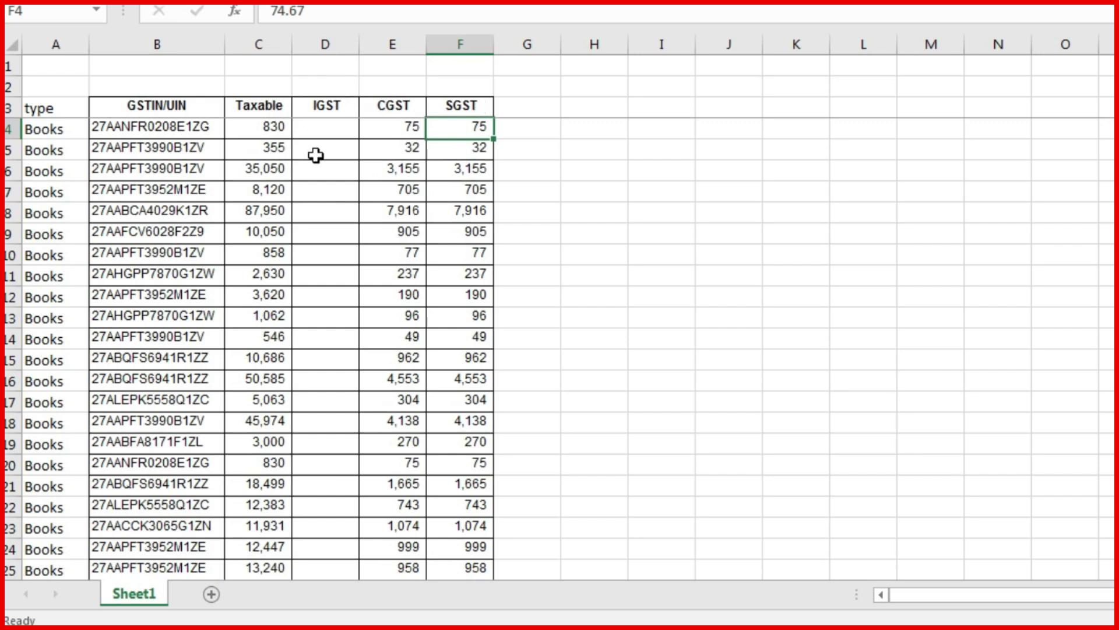
# Enter =D4+E4+F4 in C4 and copy it down the whole Taxable column.
pyautogui.click(268, 123)
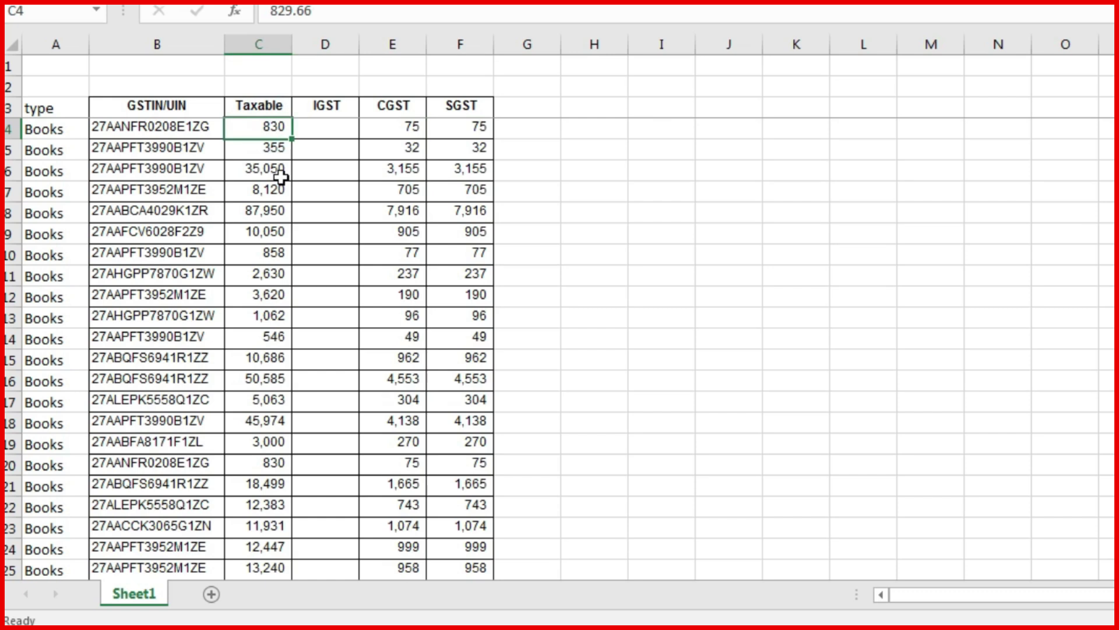
pyautogui.write('=')
pyautogui.click(313, 131)
pyautogui.write('+')
pyautogui.click(389, 133)
pyautogui.write('+')
pyautogui.click(466, 126)
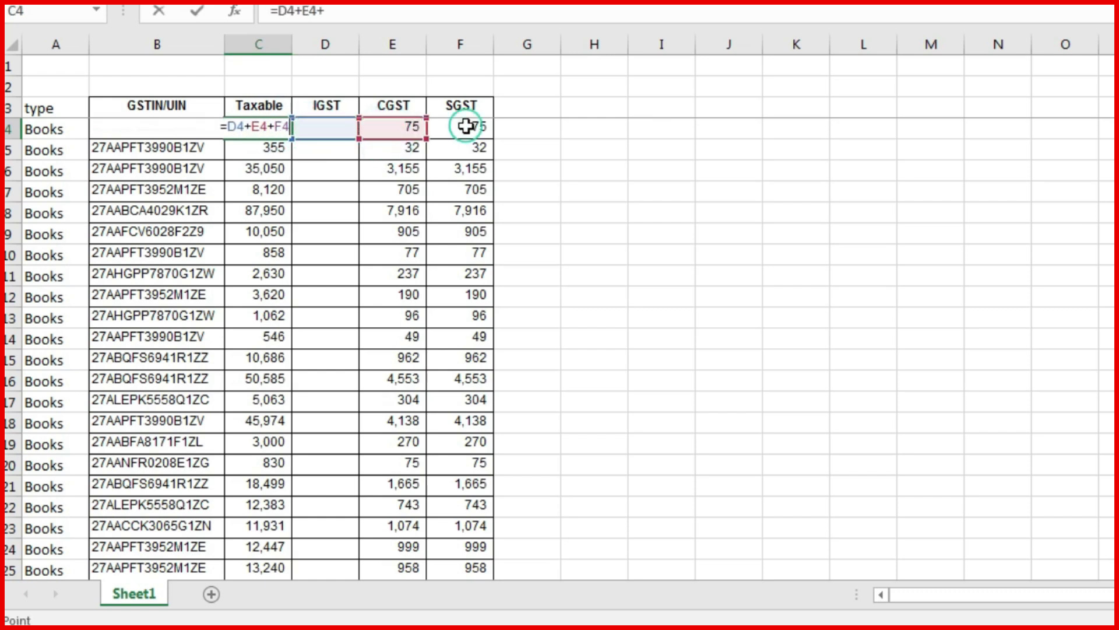
pyautogui.press('Return')
pyautogui.press('Up')
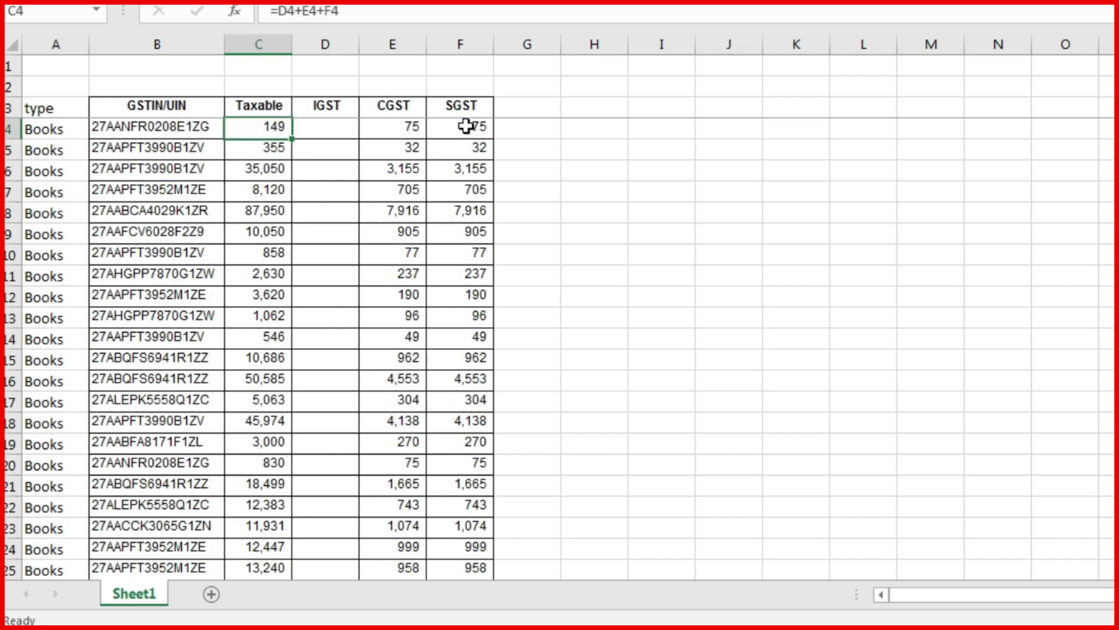
pyautogui.hotkey('ctrl', 'c')
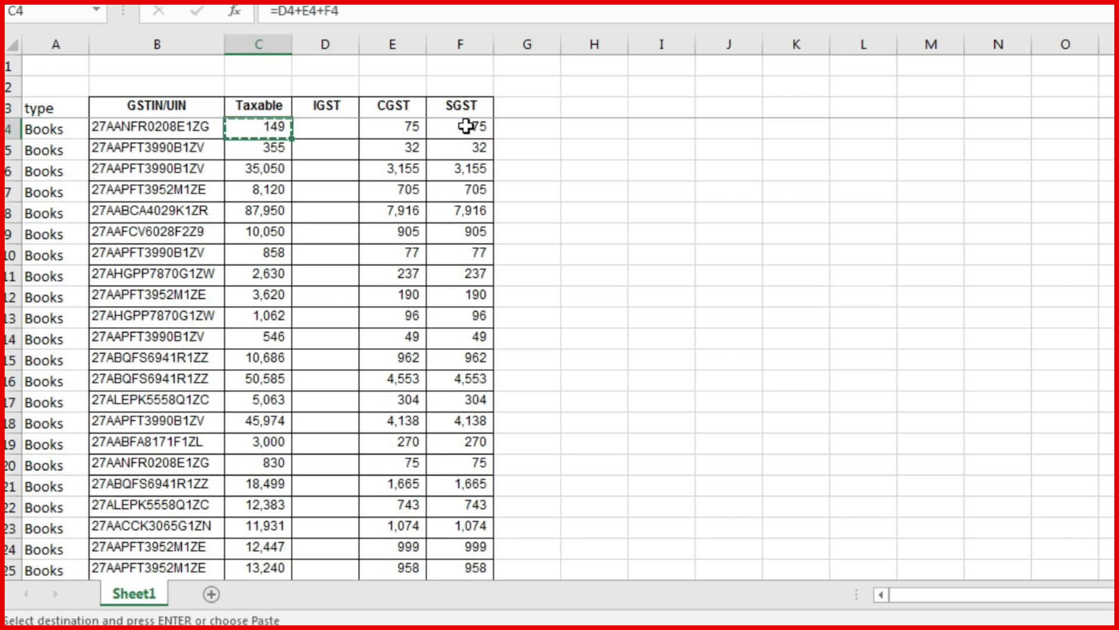
pyautogui.hotkey('ctrl', 'shift', 'Down')
pyautogui.hotkey('ctrl', 'v')
pyautogui.press('Up')
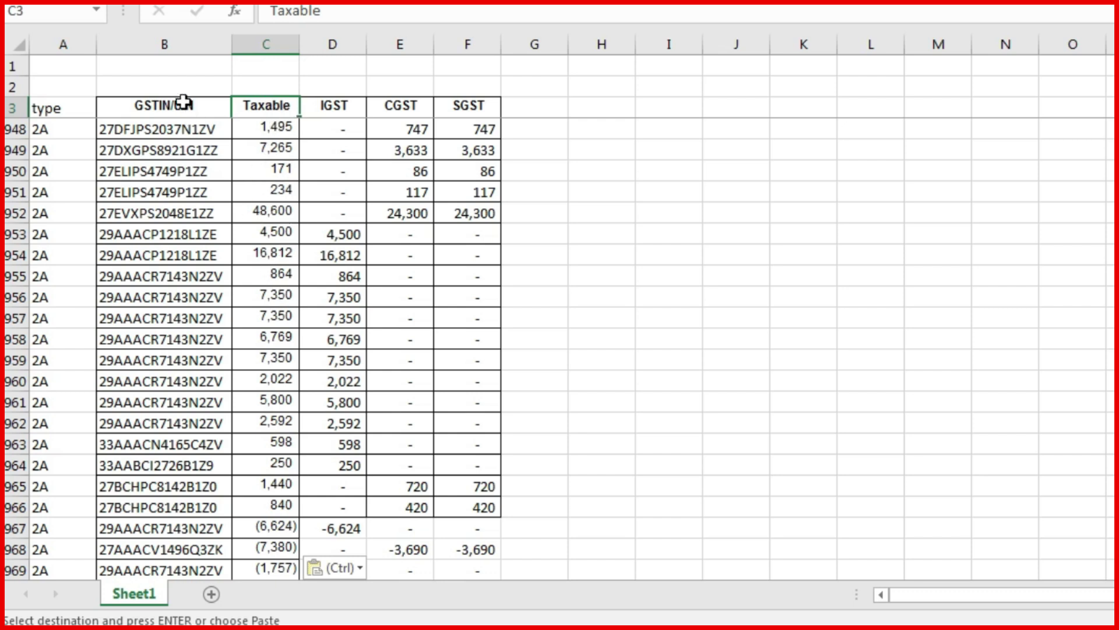
# Select the combined table from the type header down to the last data row.
pyautogui.moveTo(53, 106); pyautogui.dragTo(274, 106)
pyautogui.click(53, 106)
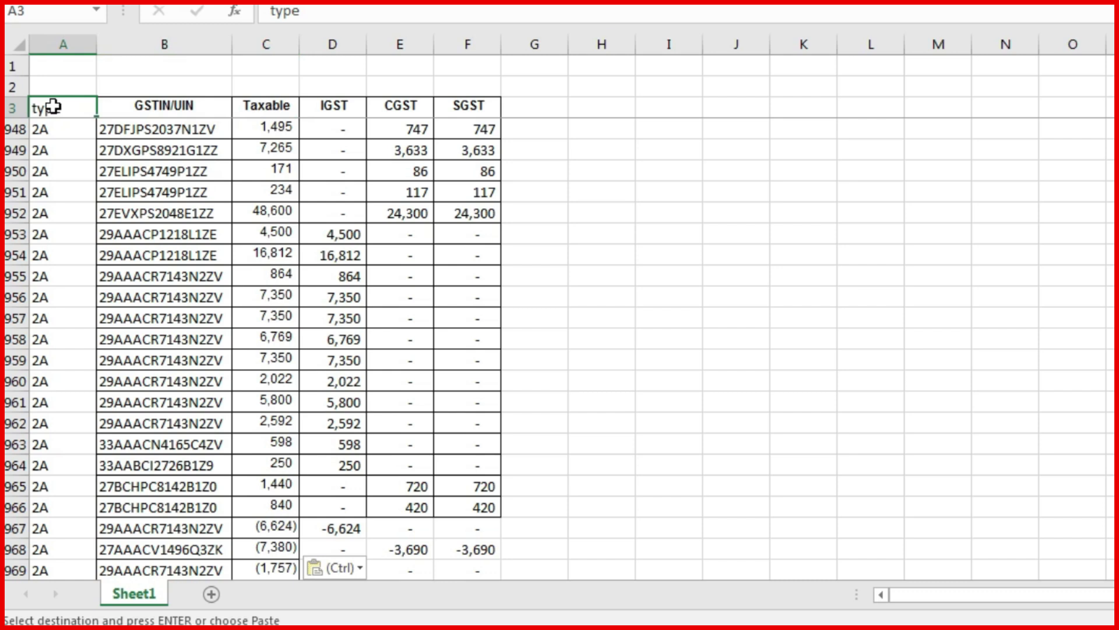
pyautogui.hotkey('shift', 'Right')
pyautogui.hotkey('shift', 'Right')
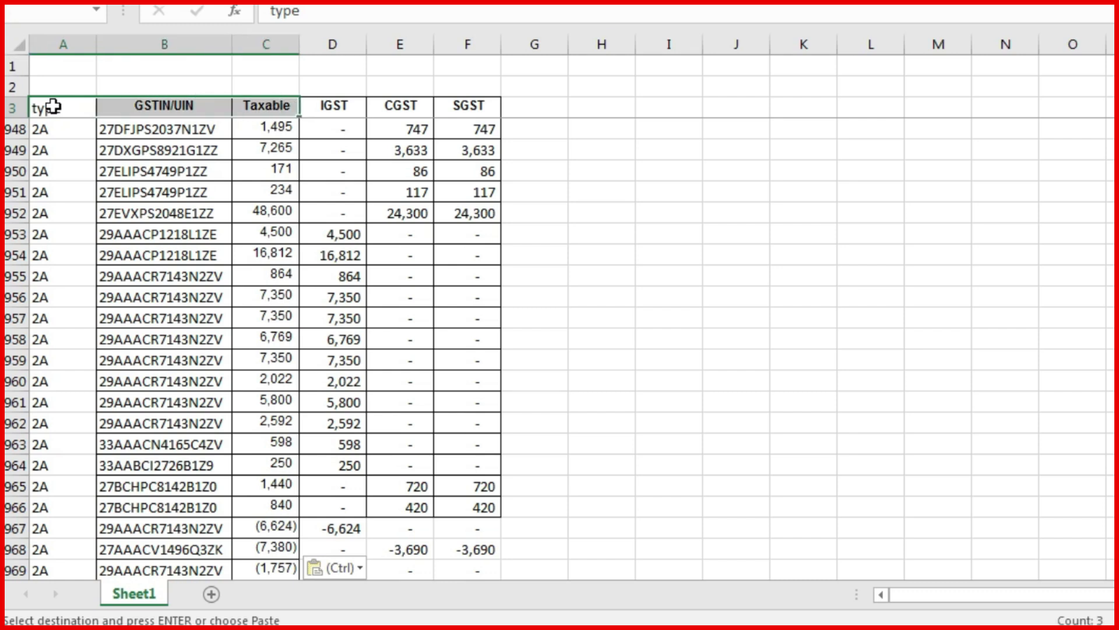
pyautogui.hotkey('ctrl', 'shift', 'Down')
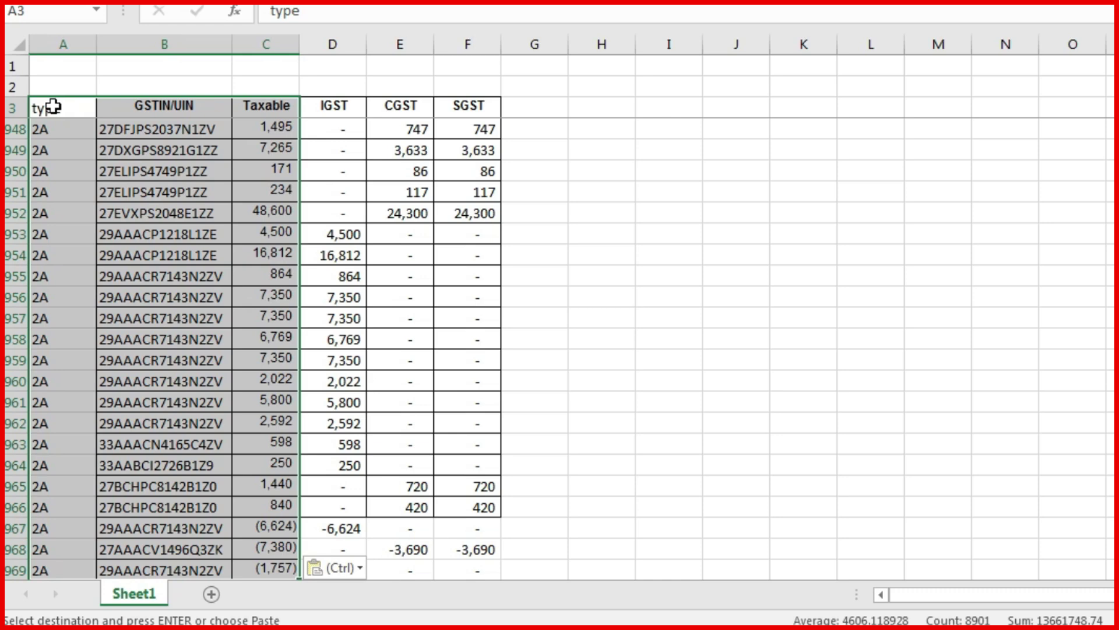
# Set up the pivot with GSTIN/UIN in Rows, Sum of Taxable in Values, and type in Columns.
pyautogui.hotkey('ctrl', 'c')
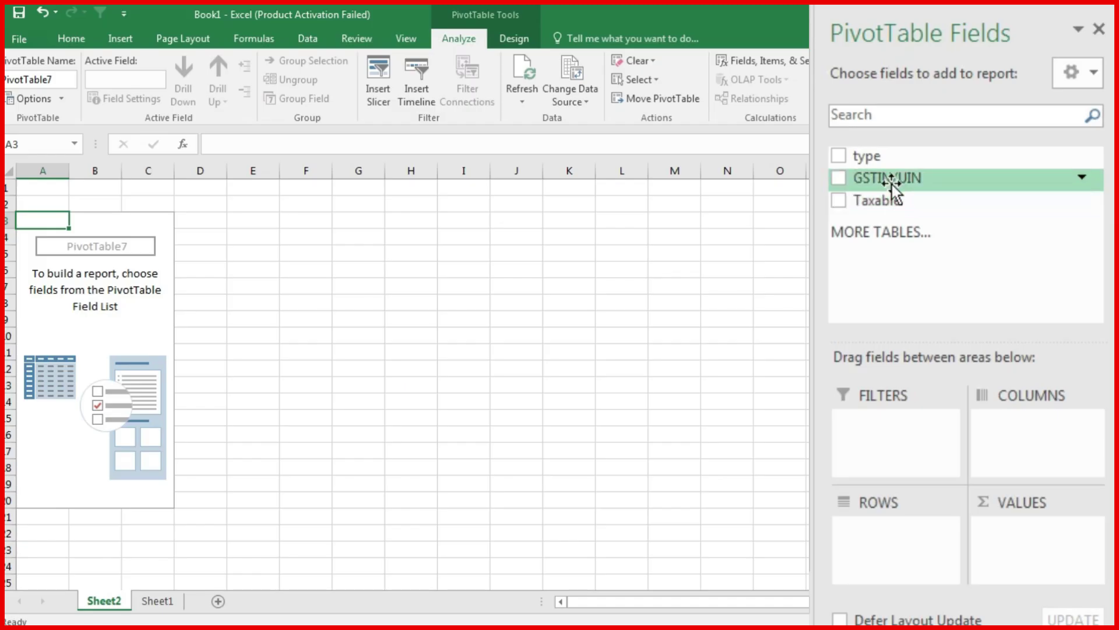
pyautogui.moveTo(886, 177); pyautogui.dragTo(913, 554)
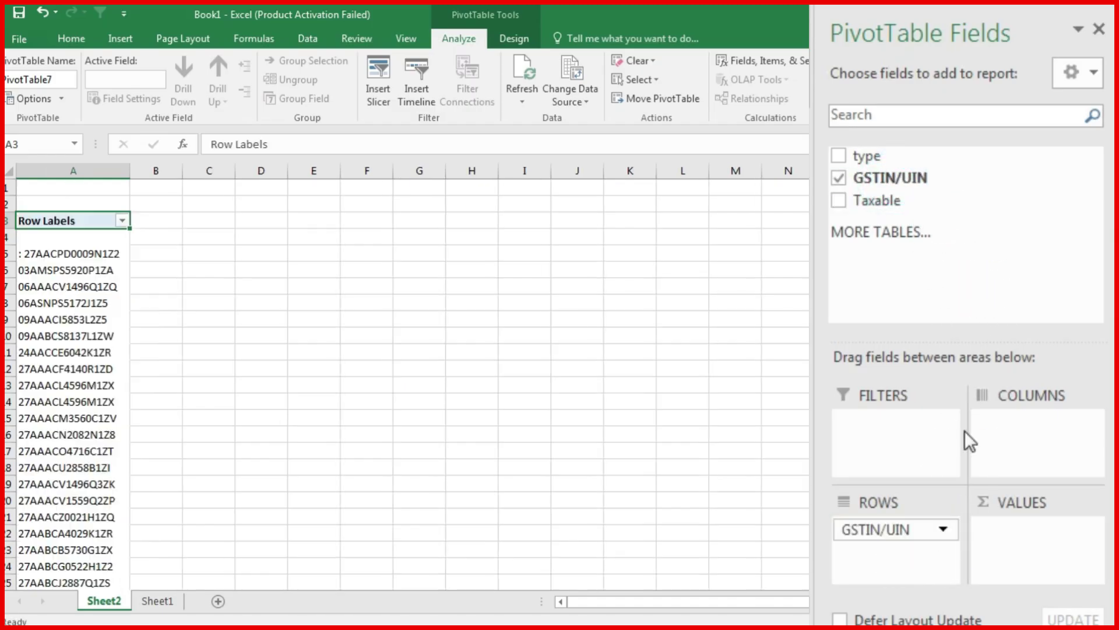
pyautogui.moveTo(874, 201)
pyautogui.mouseDown()
pyautogui.moveTo(963, 256)
pyautogui.moveTo(1050, 533)
pyautogui.mouseUp()
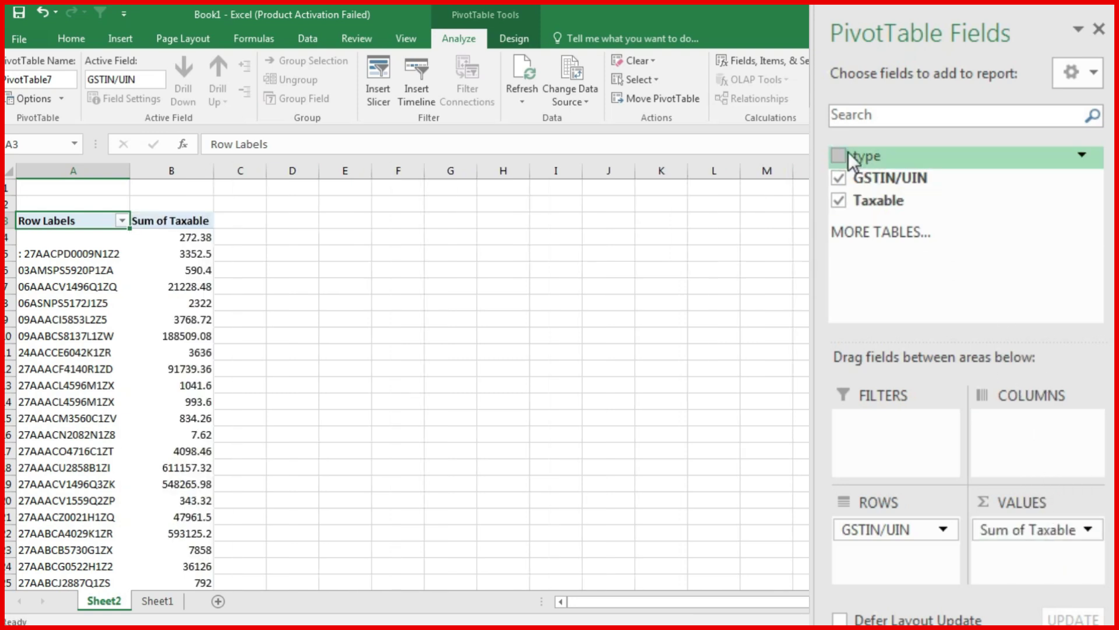
pyautogui.moveTo(853, 160); pyautogui.dragTo(1037, 434)
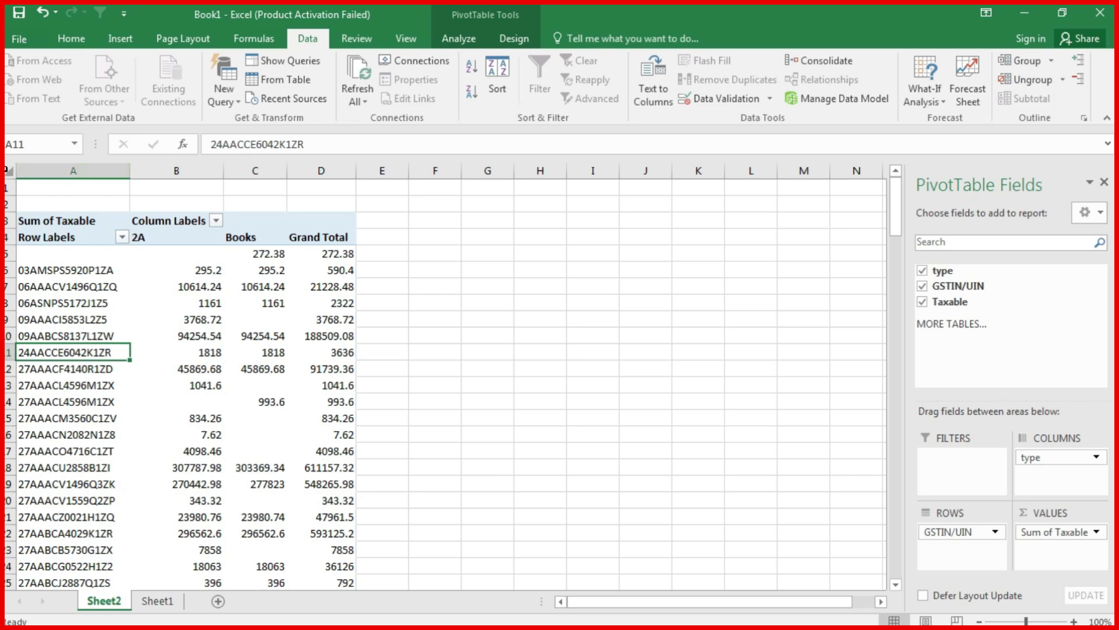
# Copy the whole pivot sheet and paste it back as plain values.
pyautogui.click(10, 169)
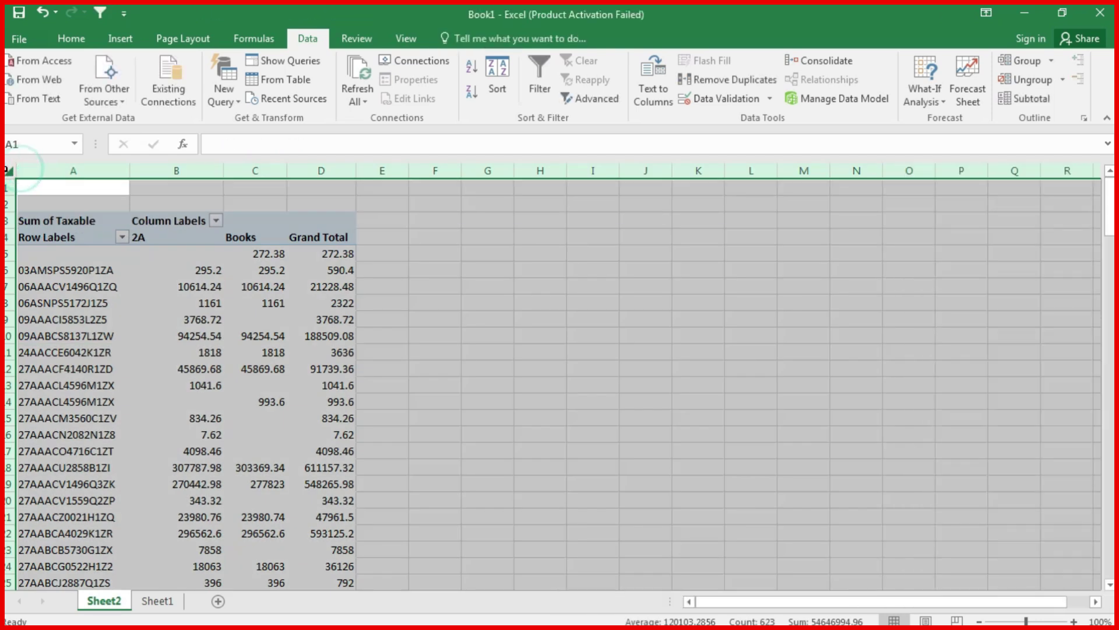
pyautogui.hotkey('ctrl', 'c')
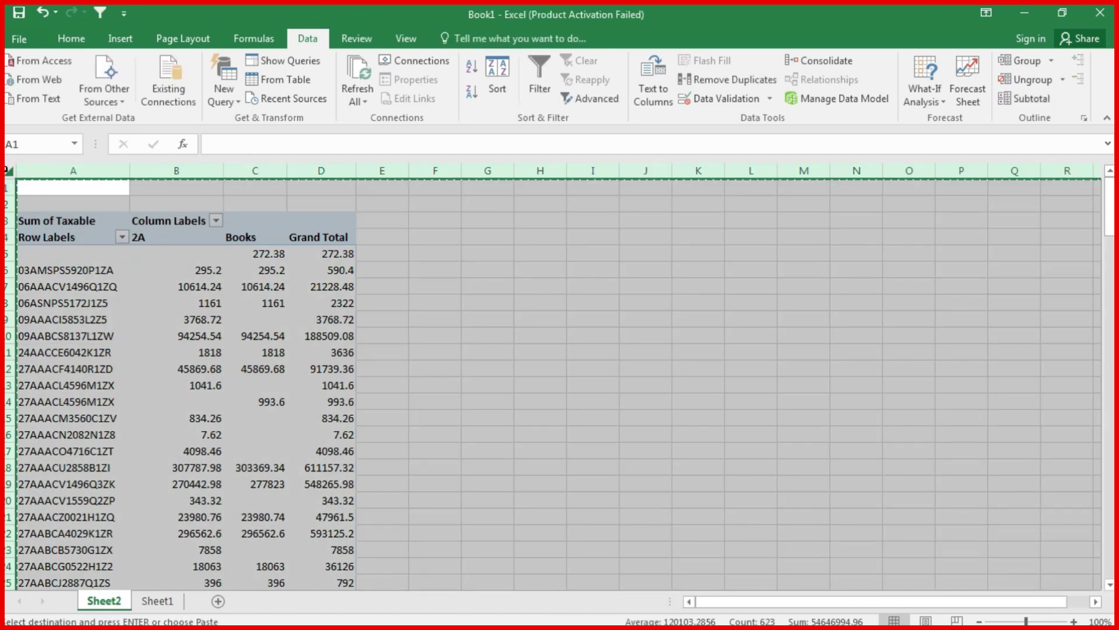
pyautogui.hotkey('ctrl', 'alt', 'v')
pyautogui.press('v')
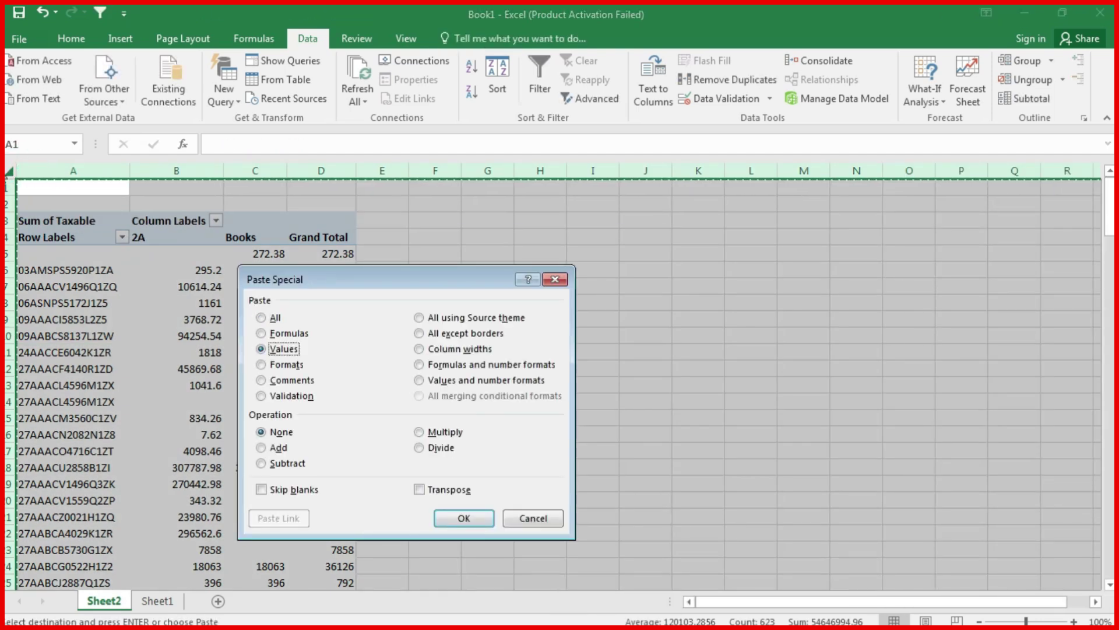
pyautogui.press('Return')
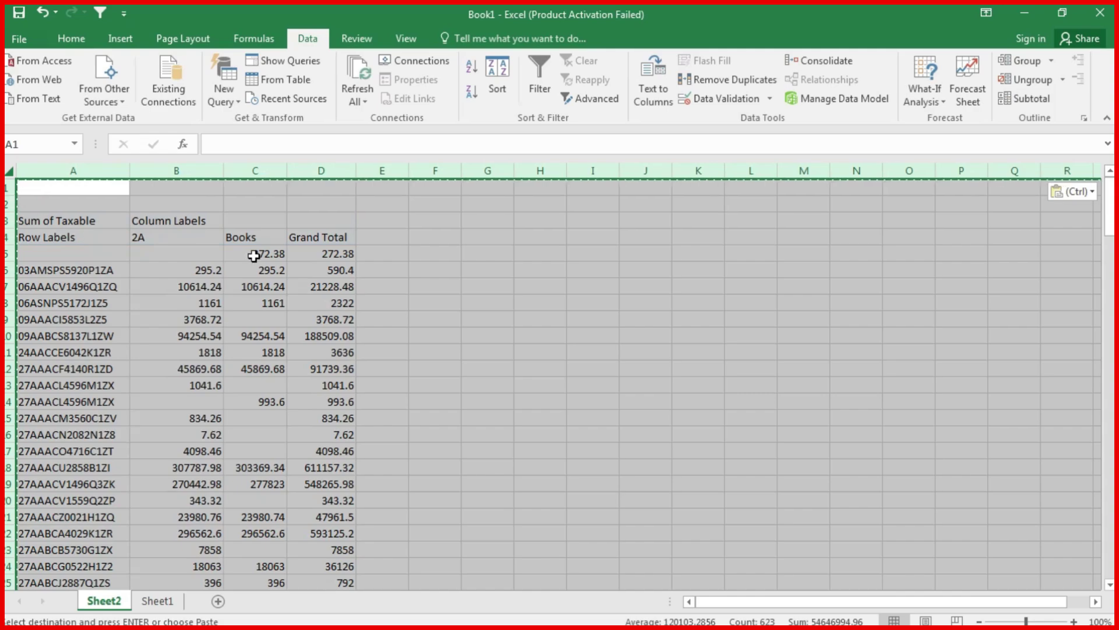
# Apply filters to the value table A4:D67 from its Row Labels to Grand Total header.
pyautogui.click(251, 253)
pyautogui.click(48, 239)
pyautogui.hotkey('shift', 'Right')
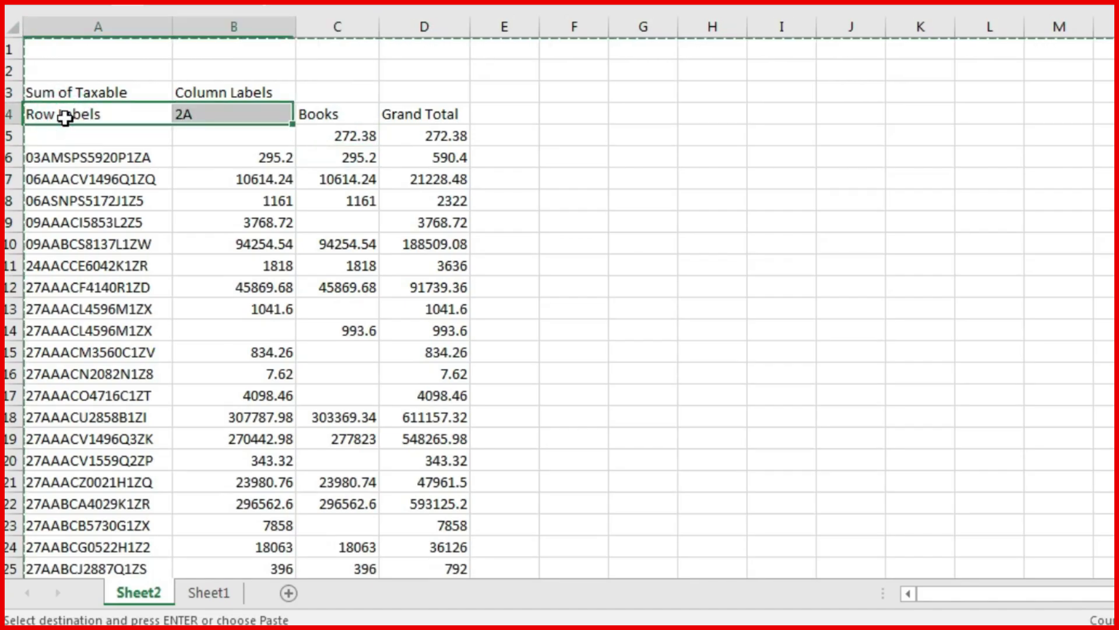
pyautogui.hotkey('shift', 'Right')
pyautogui.hotkey('shift', 'Right')
pyautogui.hotkey('shift', 'Down')
pyautogui.hotkey('shift', 'Down')
pyautogui.hotkey('ctrl', 'shift', 'Down')
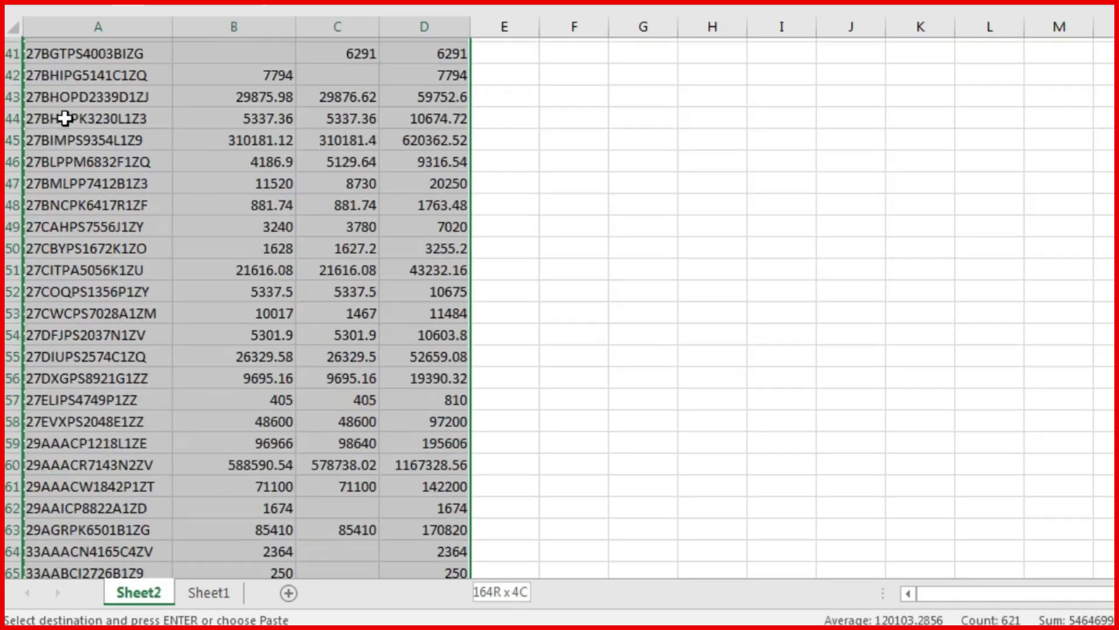
pyautogui.press('Escape')
pyautogui.scroll(7, 65, 117)
pyautogui.scroll(7, 64, 117)
pyautogui.hotkey('ctrl', 'Home')
pyautogui.press('Down')
pyautogui.press('Down')
pyautogui.press('Down')
pyautogui.press('Right')
pyautogui.press('Right')
pyautogui.press('Right')
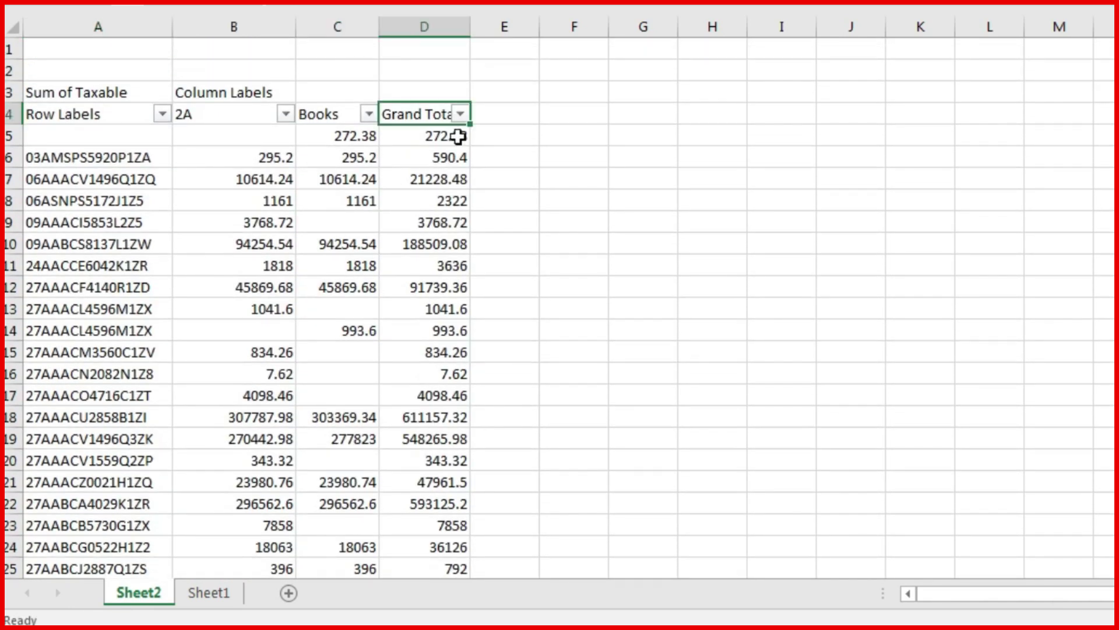
# Enter =B5-C5 in D5 and fill it down the Grand Total column to the last row.
pyautogui.click(458, 136)
pyautogui.write('=')
pyautogui.press('Left')
pyautogui.press('Left')
pyautogui.press('Left')
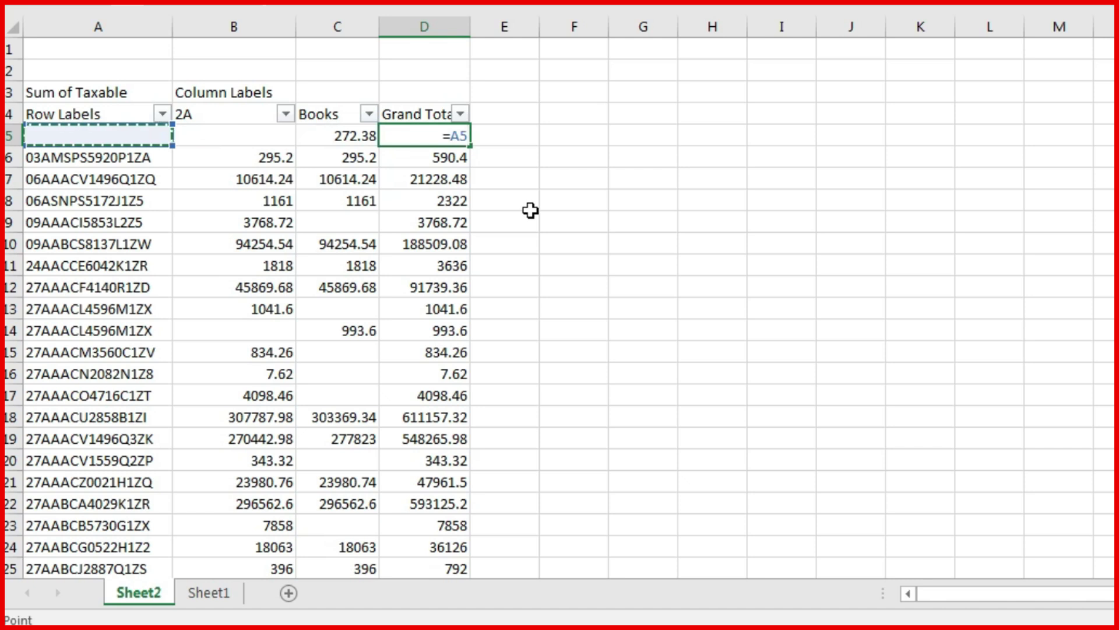
pyautogui.press('Right')
pyautogui.write('-')
pyautogui.press('Left')
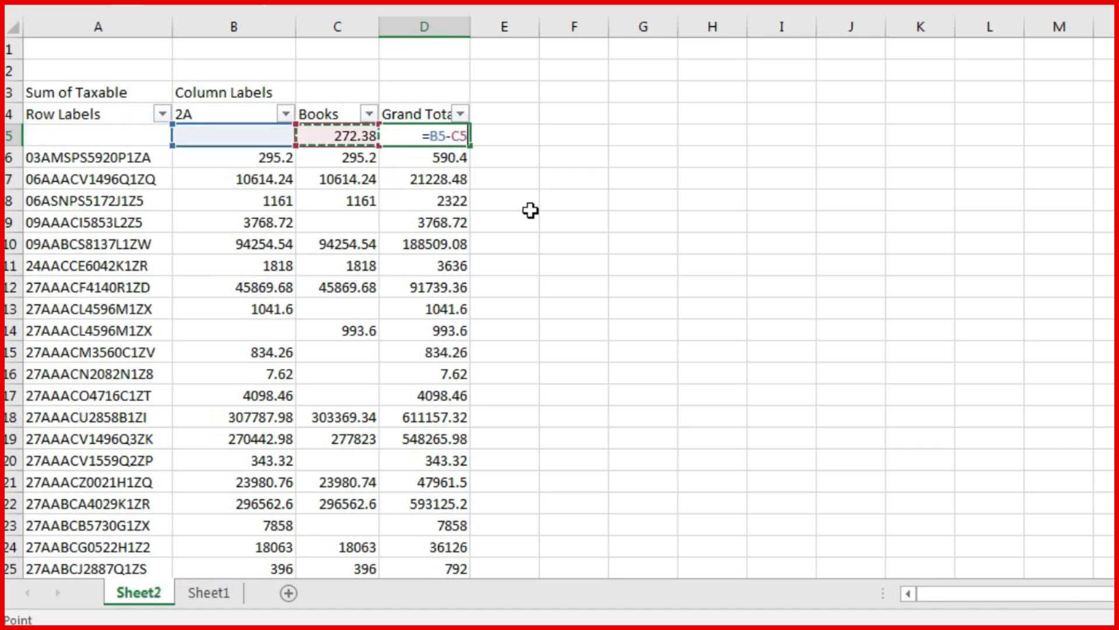
pyautogui.press('Return')
pyautogui.press('Up')
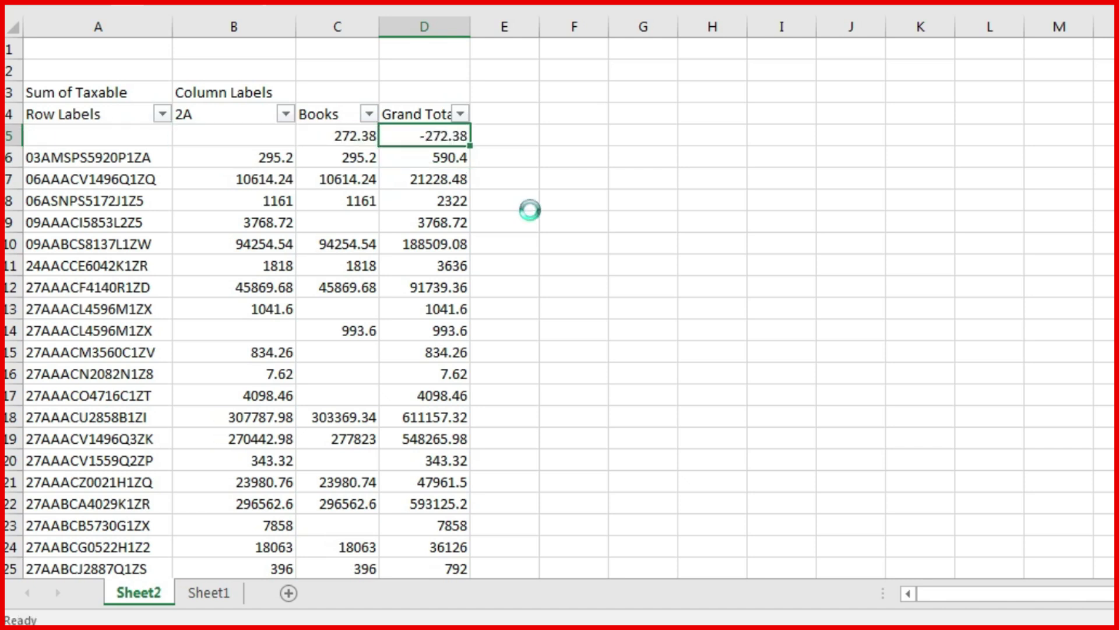
pyautogui.hotkey('ctrl', 'c')
pyautogui.hotkey('ctrl', 'shift', 'Down')
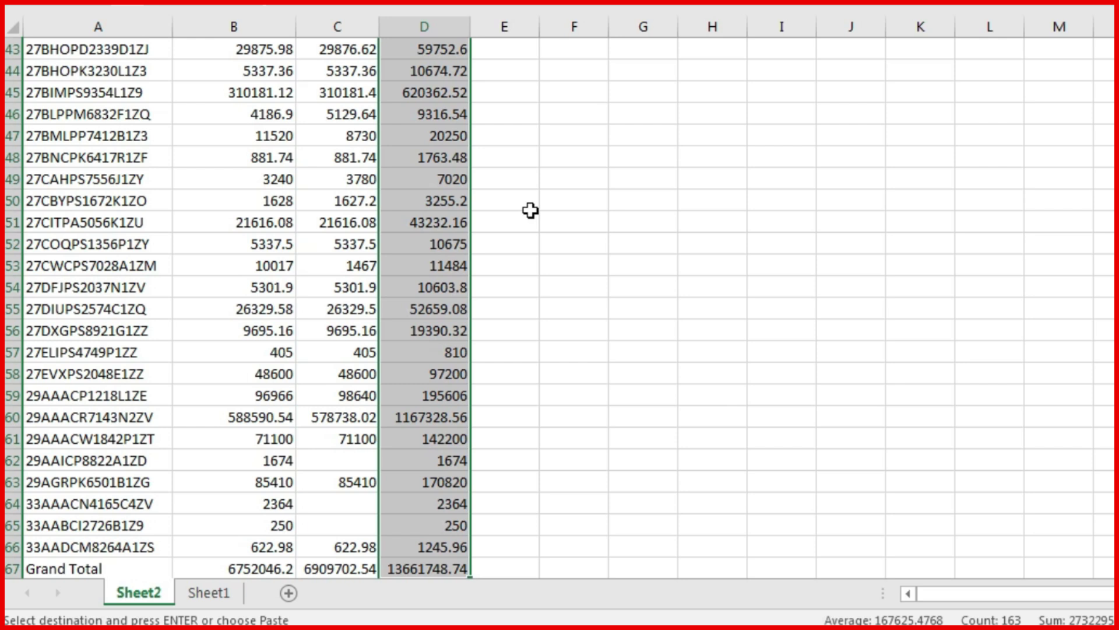
pyautogui.hotkey('ctrl', 'v')
pyautogui.press('Escape')
pyautogui.press('Up')
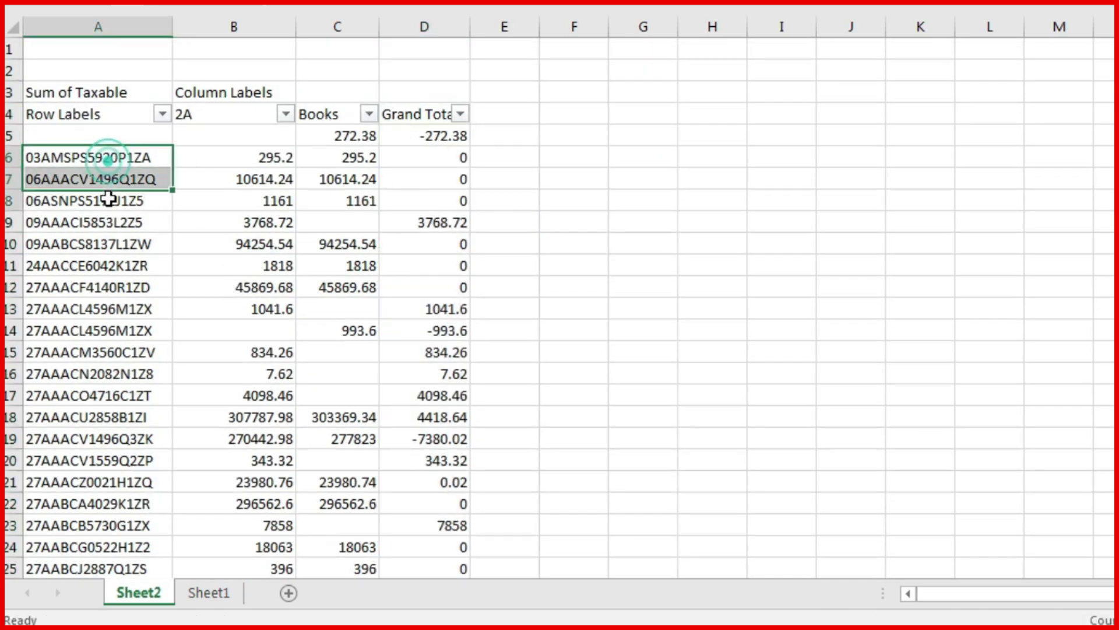
# Check the first GSTIN's zero difference and the blank-GSTIN row's Books amount 272.38.
pyautogui.moveTo(110, 156); pyautogui.dragTo(110, 201)
pyautogui.click(227, 163)
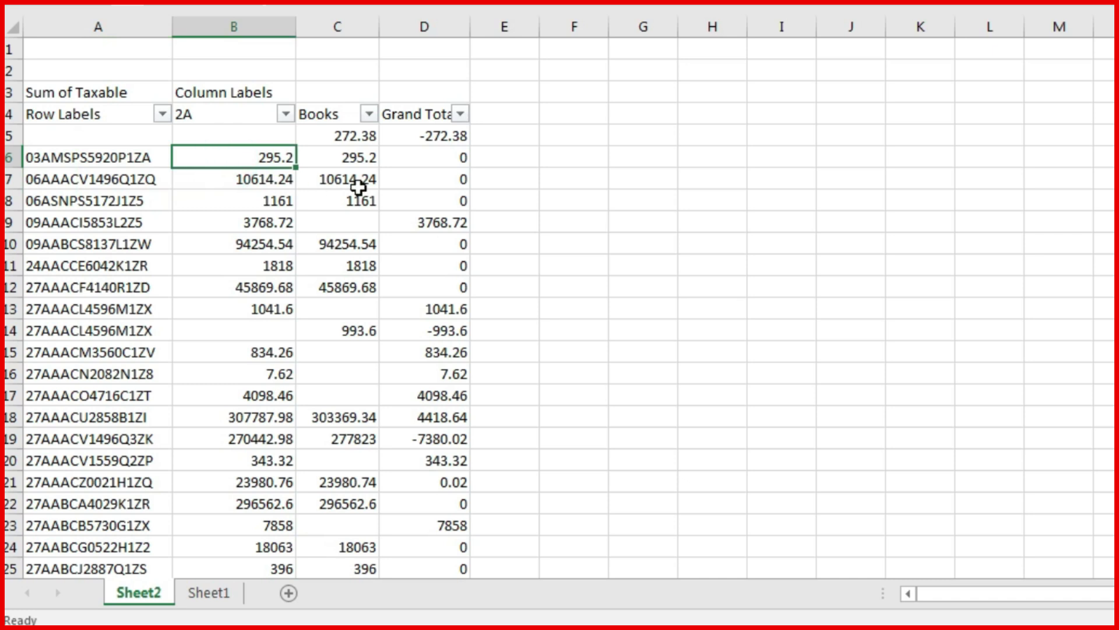
pyautogui.click(358, 159)
pyautogui.click(443, 156)
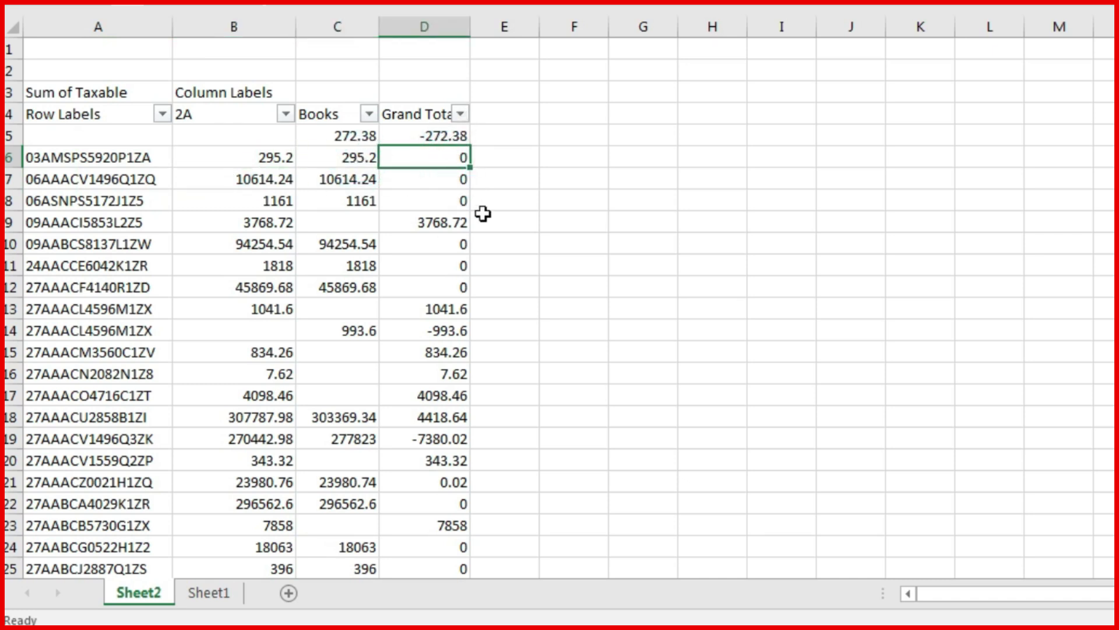
pyautogui.click(50, 134)
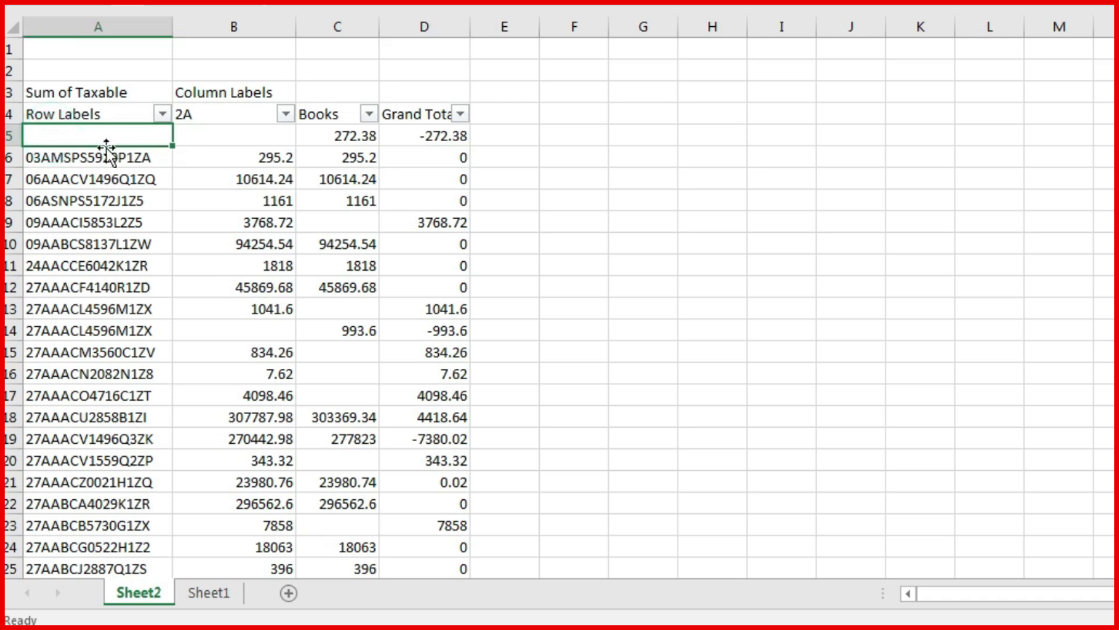
pyautogui.click(365, 138)
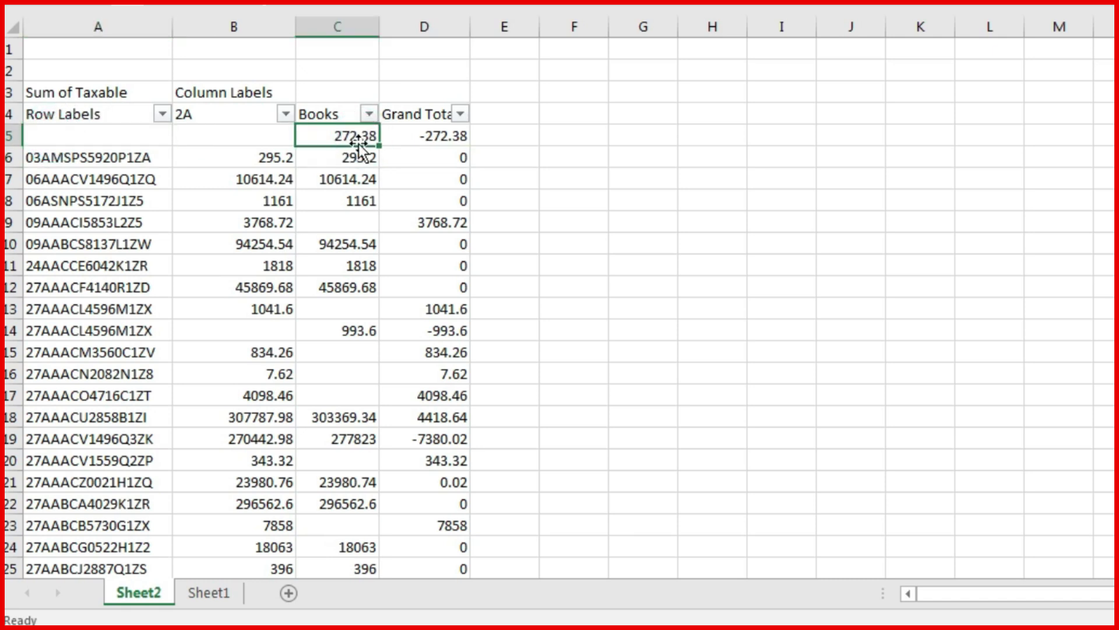
pyautogui.click(89, 133)
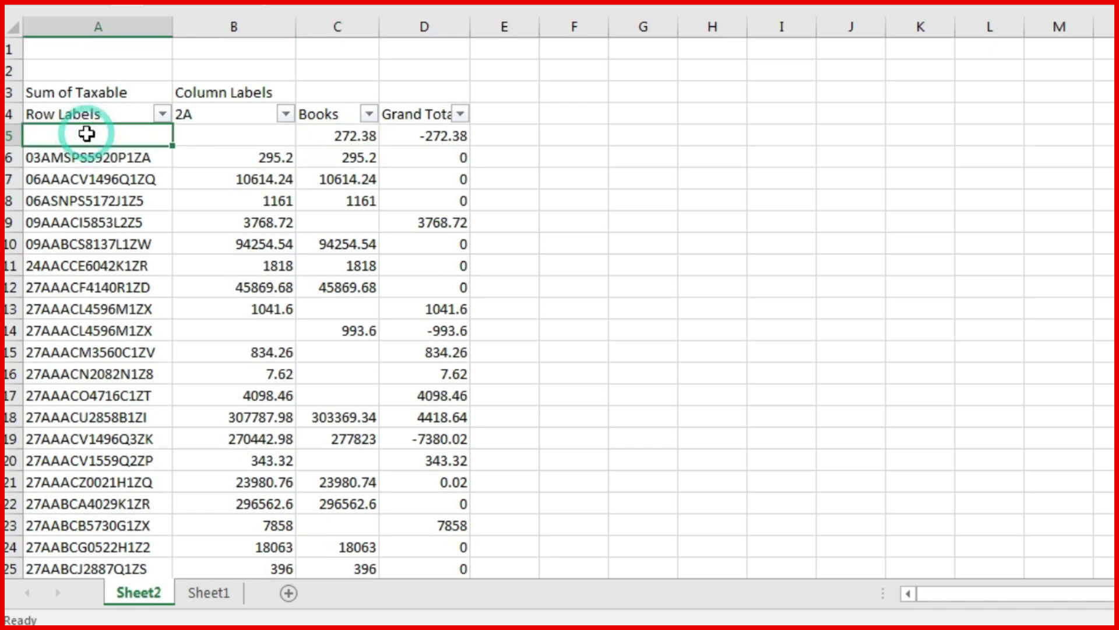
# Format the 2A, Books and difference columns in Comma Style with no decimals.
pyautogui.moveTo(87, 134); pyautogui.dragTo(283, 133)
pyautogui.moveTo(234, 29); pyautogui.dragTo(424, 27)
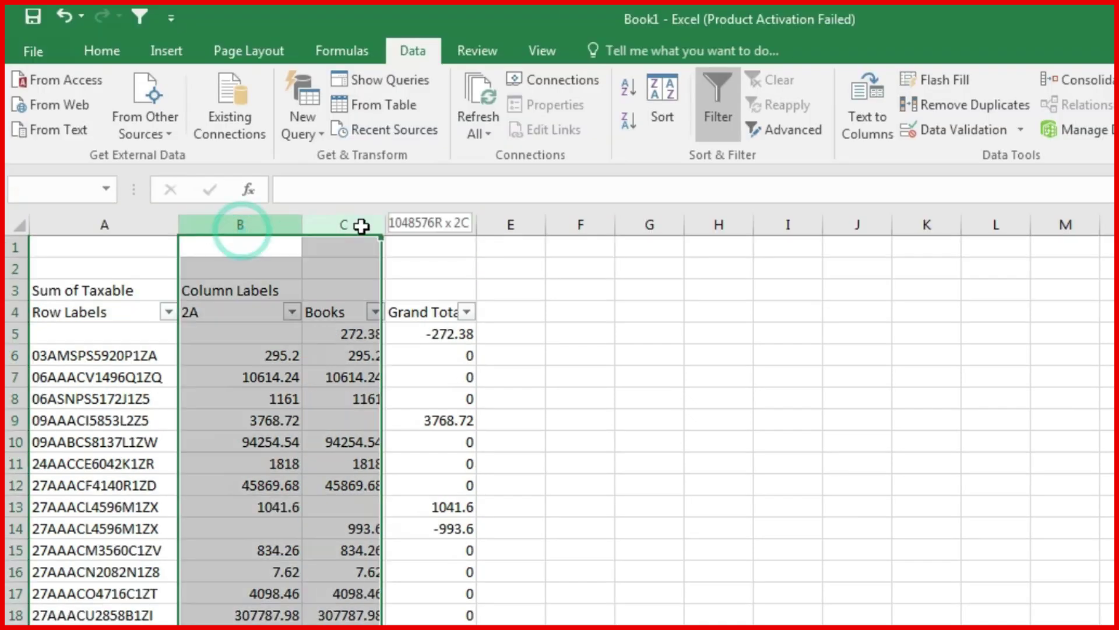
pyautogui.click(98, 52)
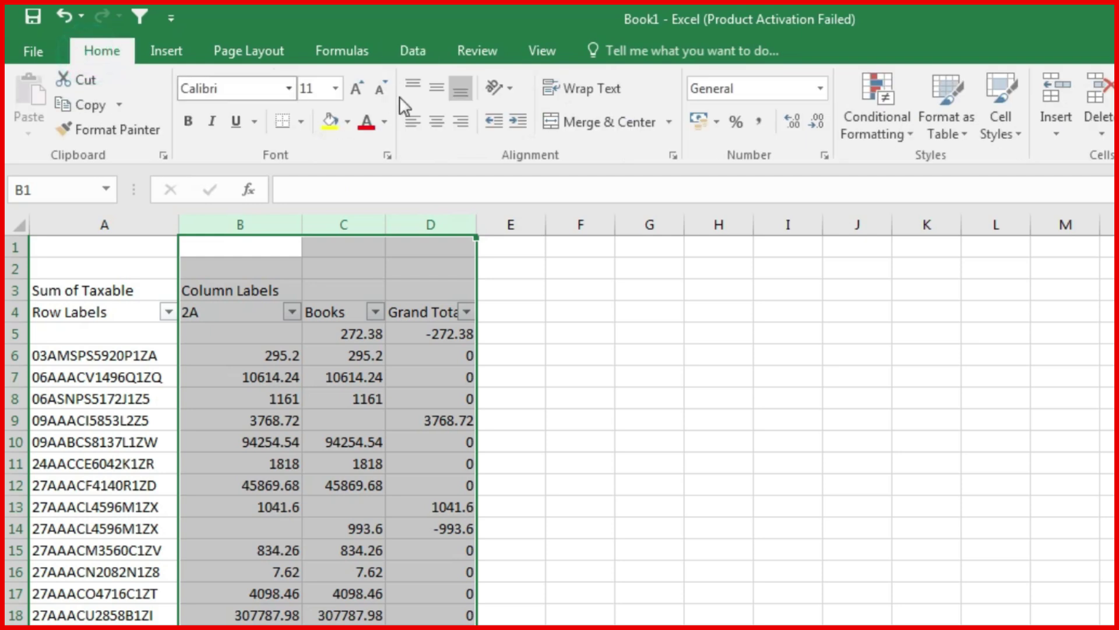
pyautogui.click(755, 119)
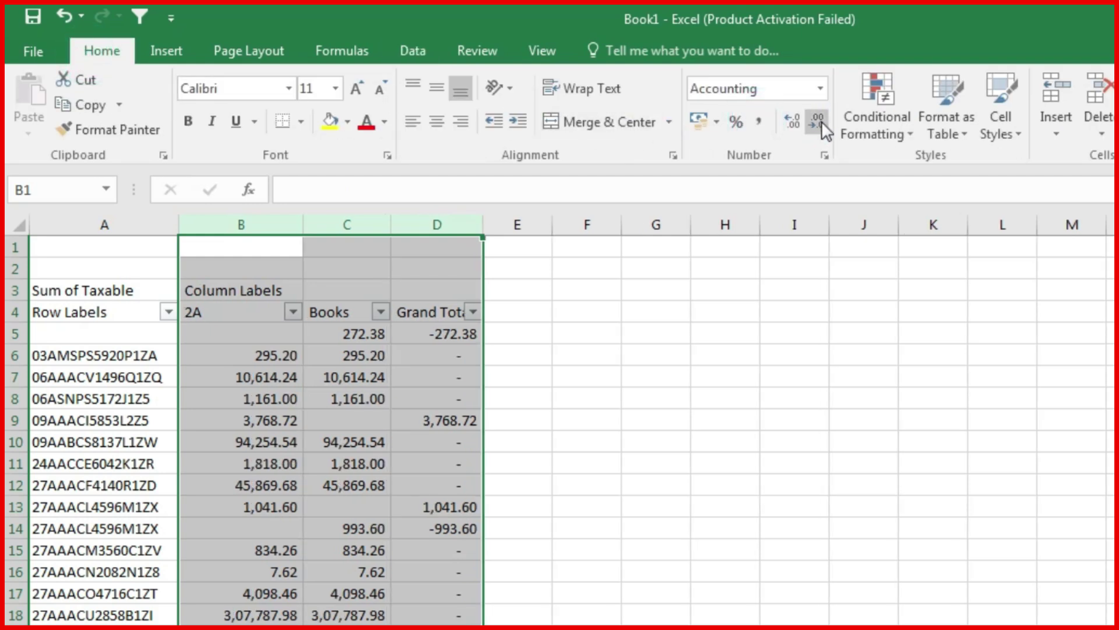
pyautogui.click(820, 116)
pyautogui.click(819, 115)
pyautogui.click(700, 314)
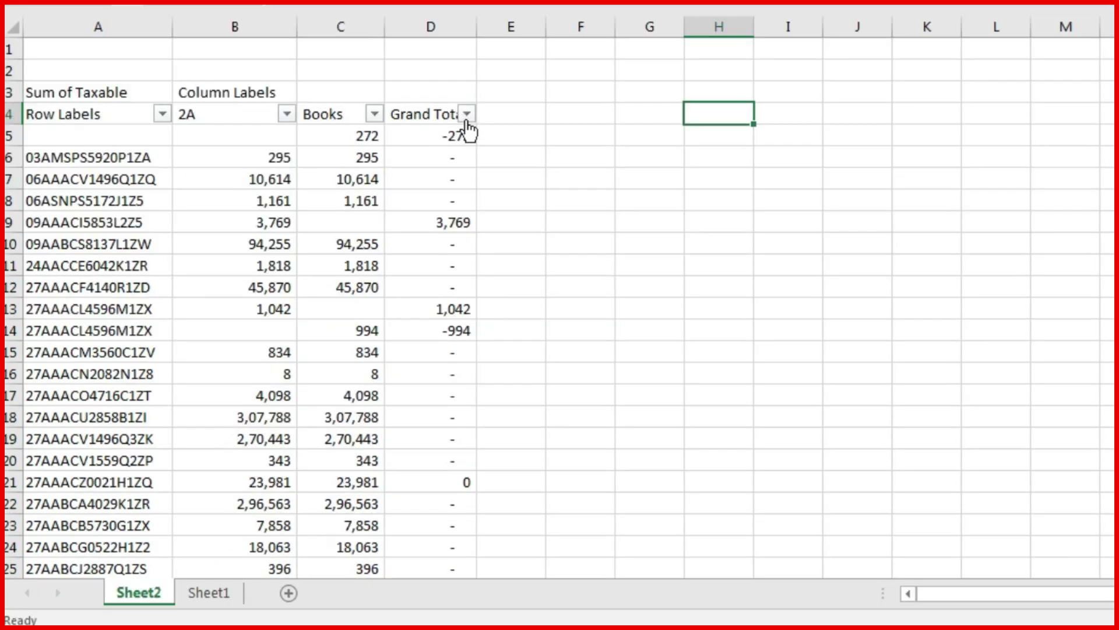
# Filter the difference column to exclude '-' and 0, leaving only mismatched GSTINs.
pyautogui.click(467, 114)
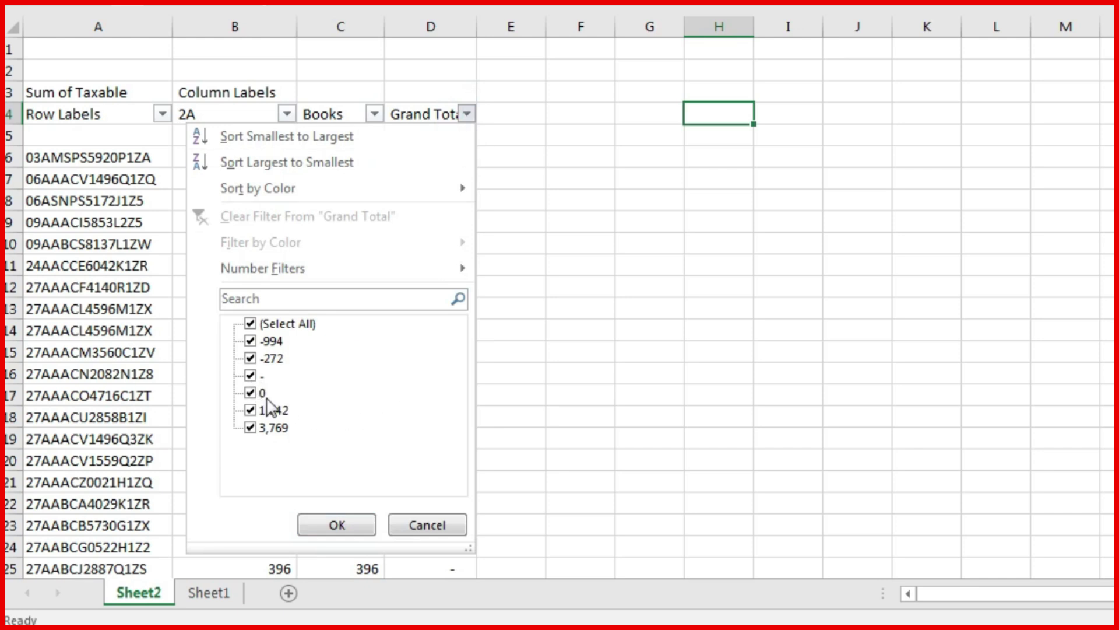
pyautogui.click(250, 375)
pyautogui.click(250, 392)
pyautogui.click(322, 527)
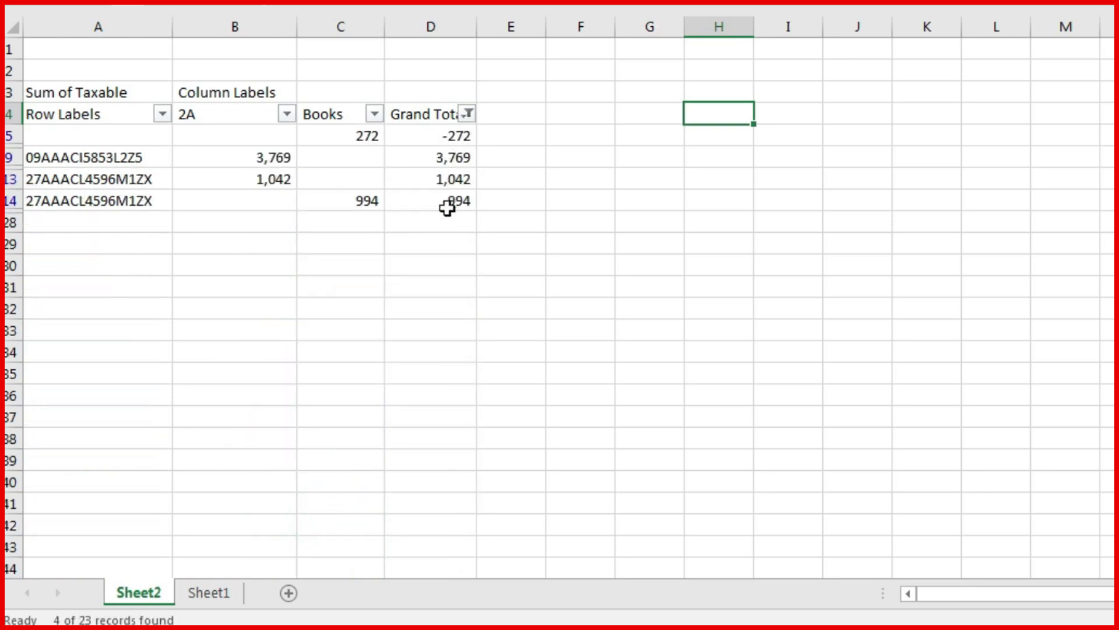
pyautogui.click(110, 142)
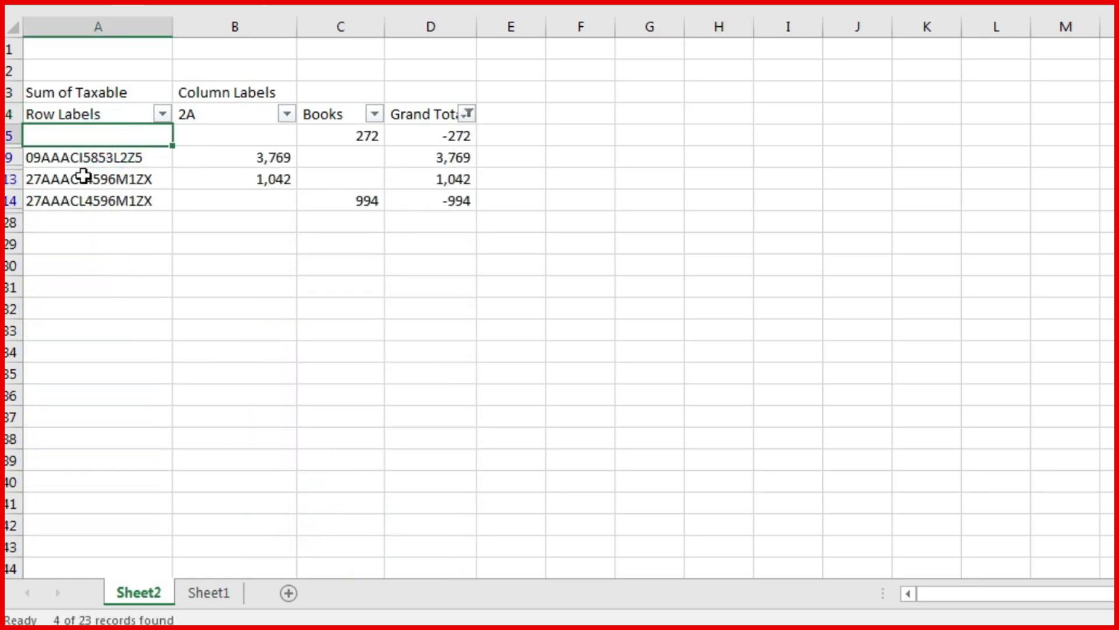
pyautogui.click(266, 131)
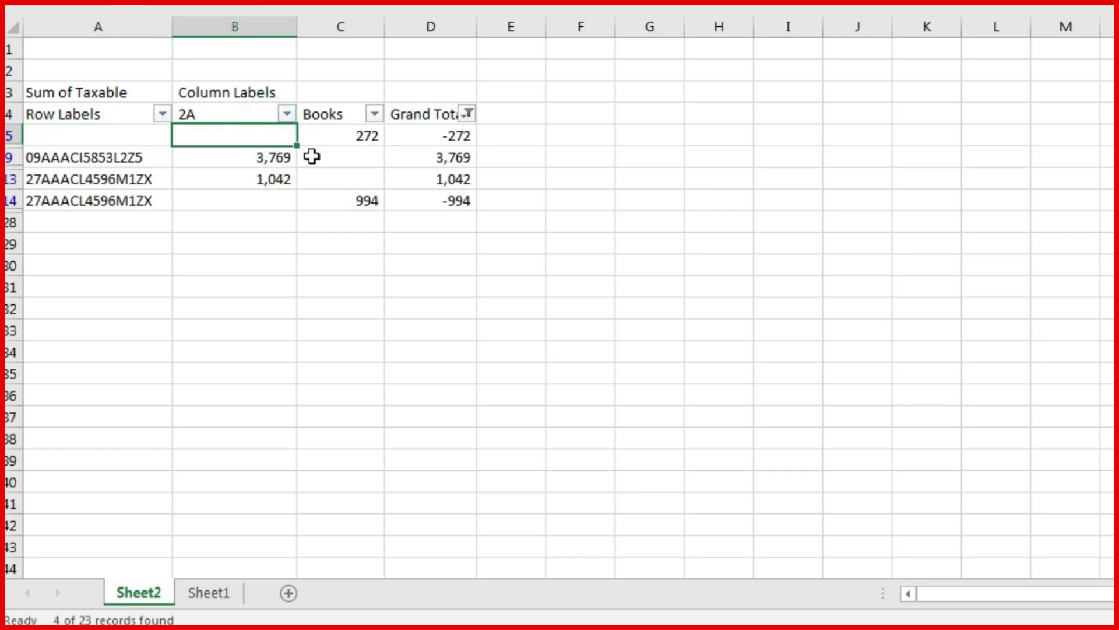
pyautogui.click(344, 141)
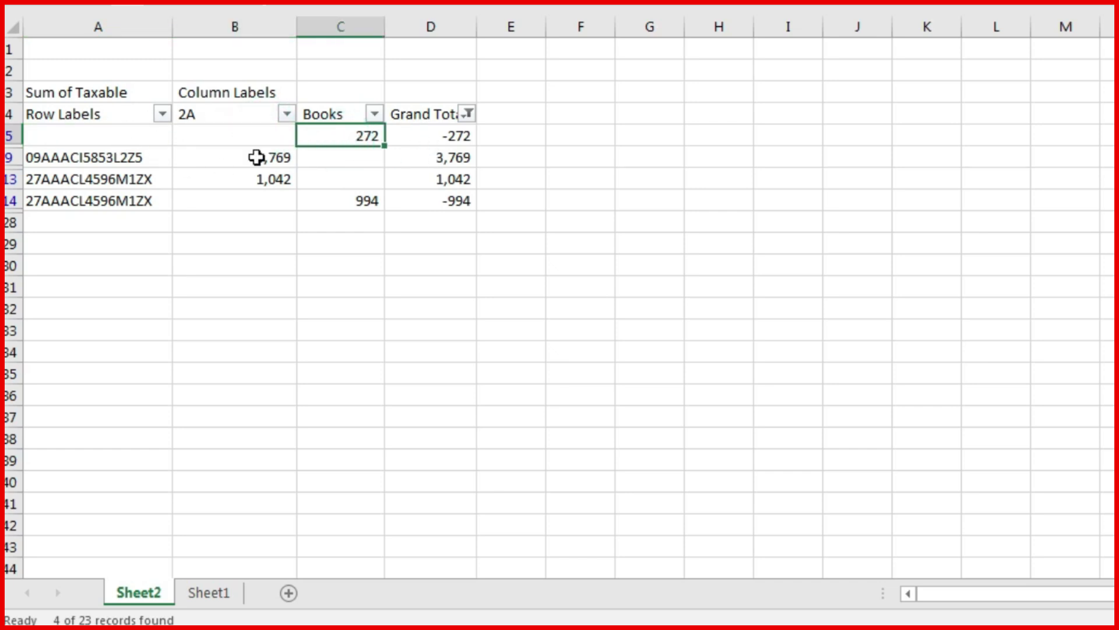
# Enter 12 as the 2A amount in B14 for the last mismatched GSTIN.
pyautogui.press('Left')
pyautogui.press('Down')
pyautogui.press('Down')
pyautogui.press('Down')
pyautogui.write('12')
pyautogui.press('Return')
# Review the first mismatched GSTIN: 2A amount 3,769 with an empty Books amount.
pyautogui.click(47, 154)
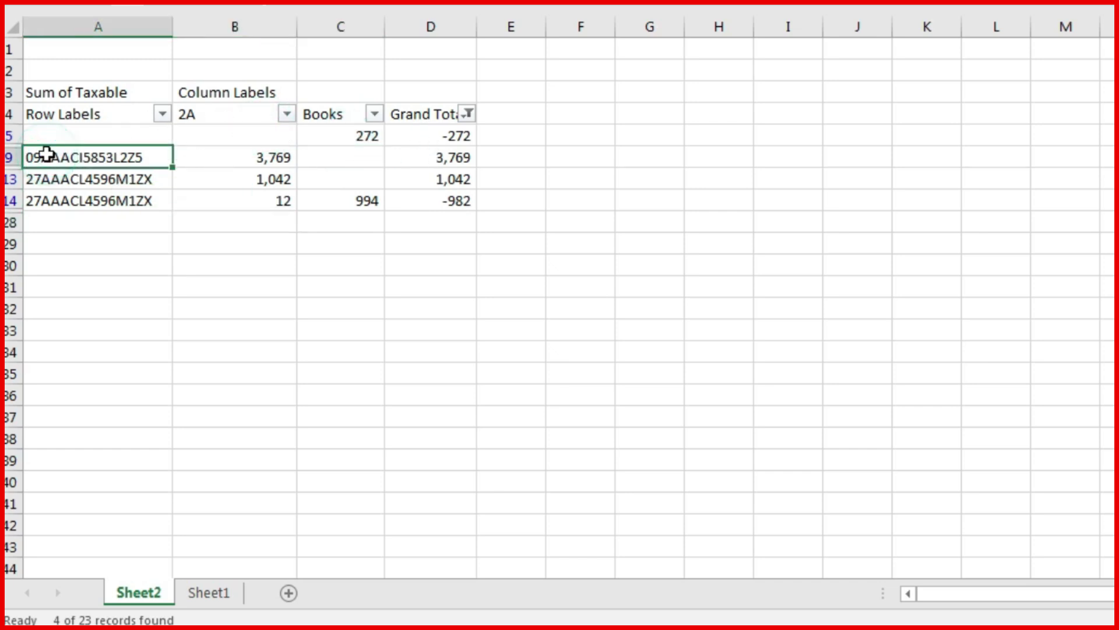
pyautogui.click(258, 159)
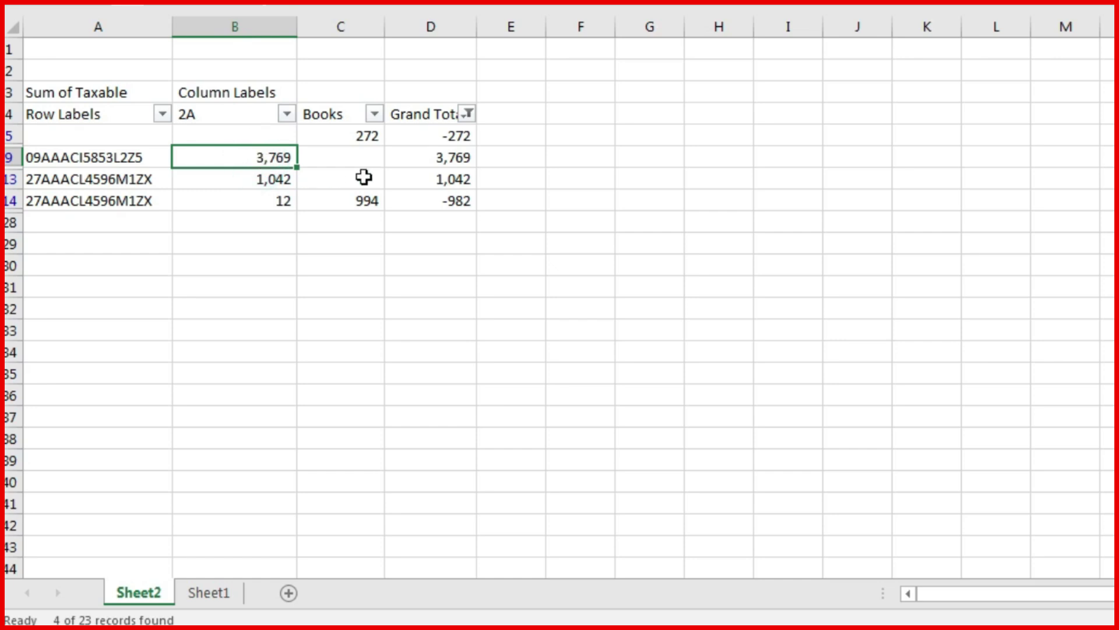
pyautogui.click(365, 158)
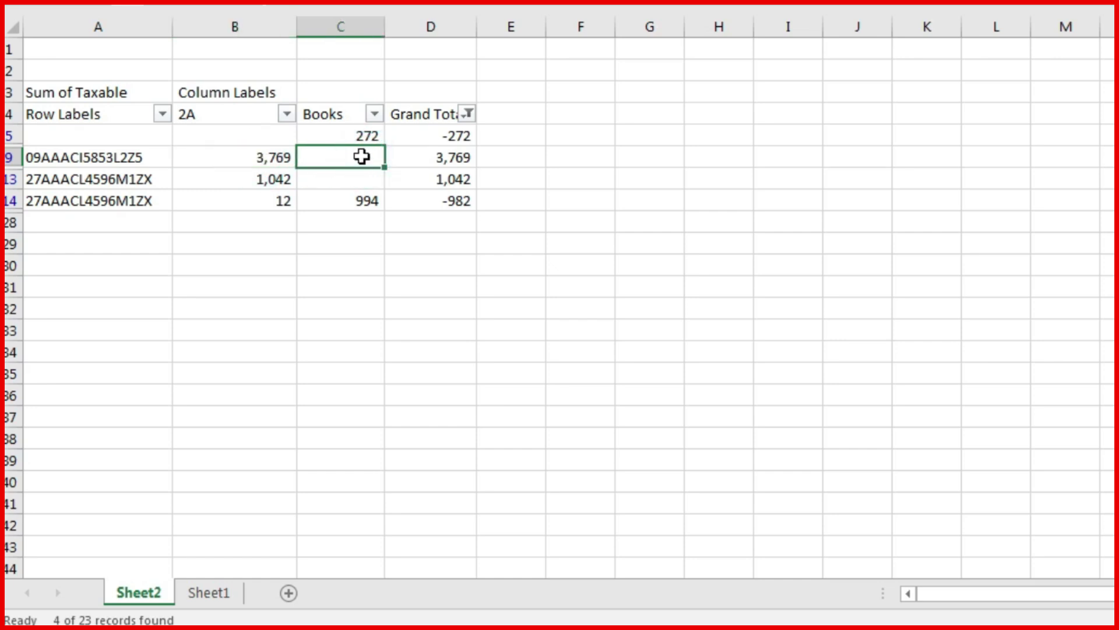
pyautogui.click(73, 158)
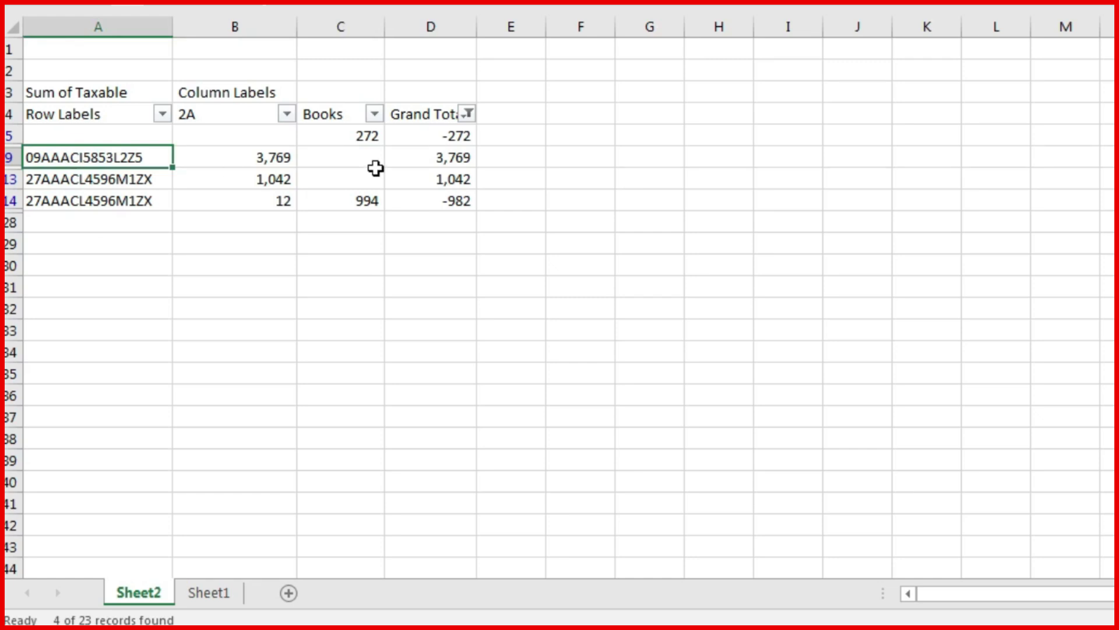
# Check the last mismatch (2A 12 vs Books 994), then select the mismatch GSTINs and 2A amounts.
pyautogui.click(96, 179)
pyautogui.click(90, 202)
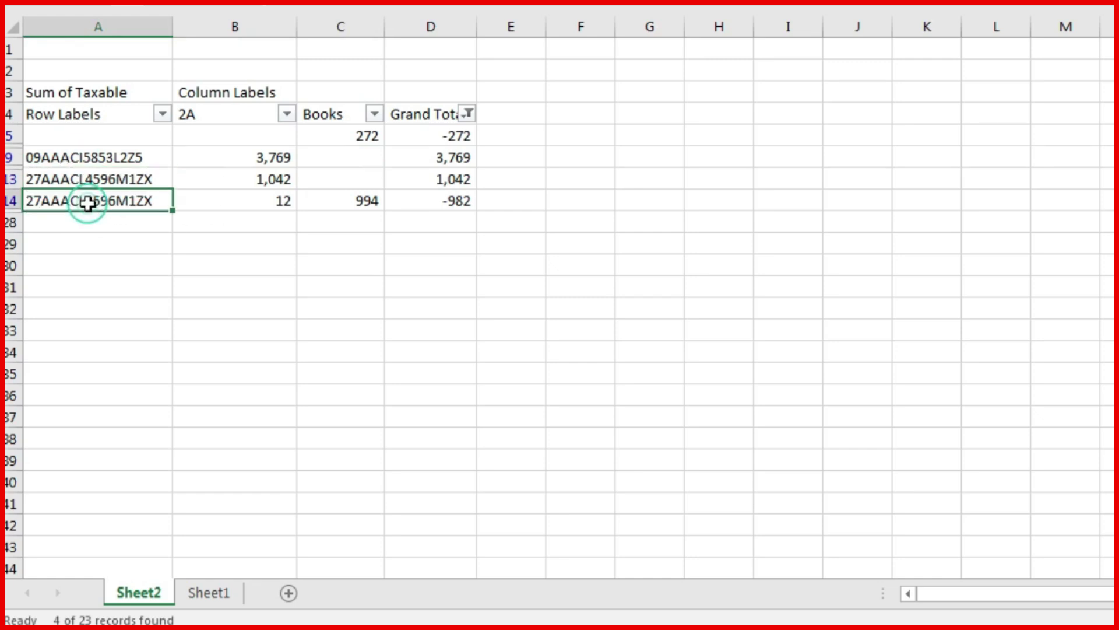
pyautogui.click(227, 205)
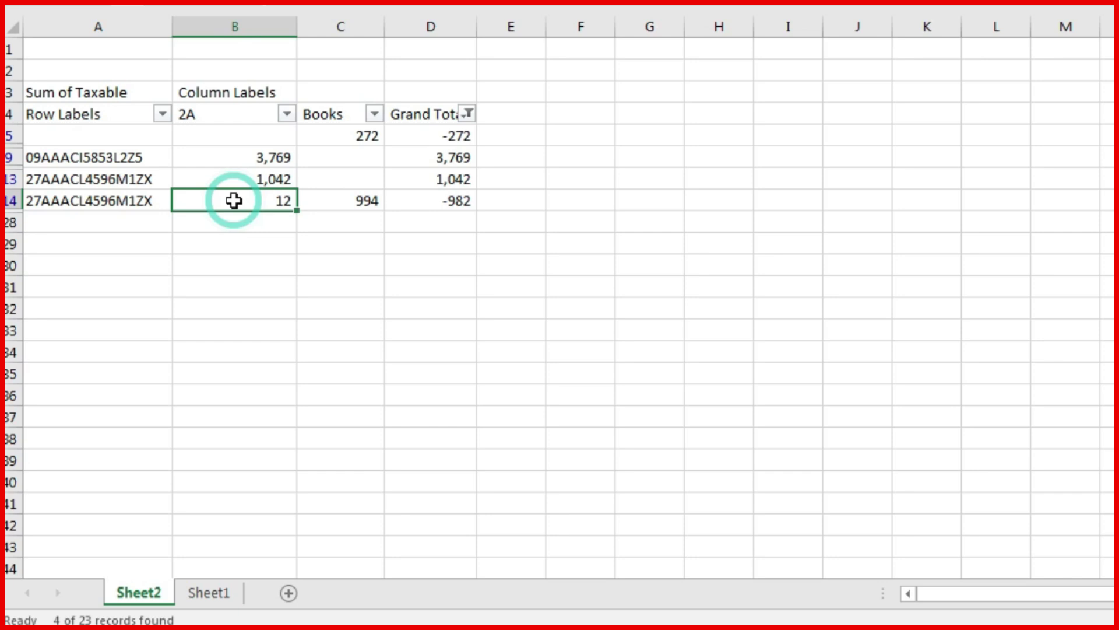
pyautogui.click(335, 205)
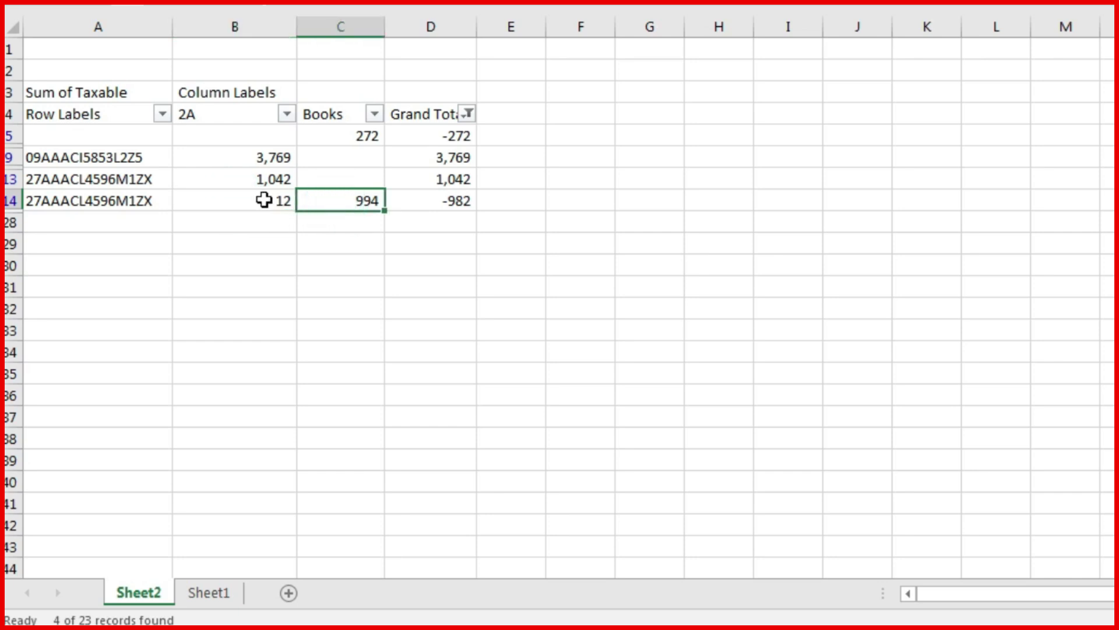
pyautogui.click(130, 162)
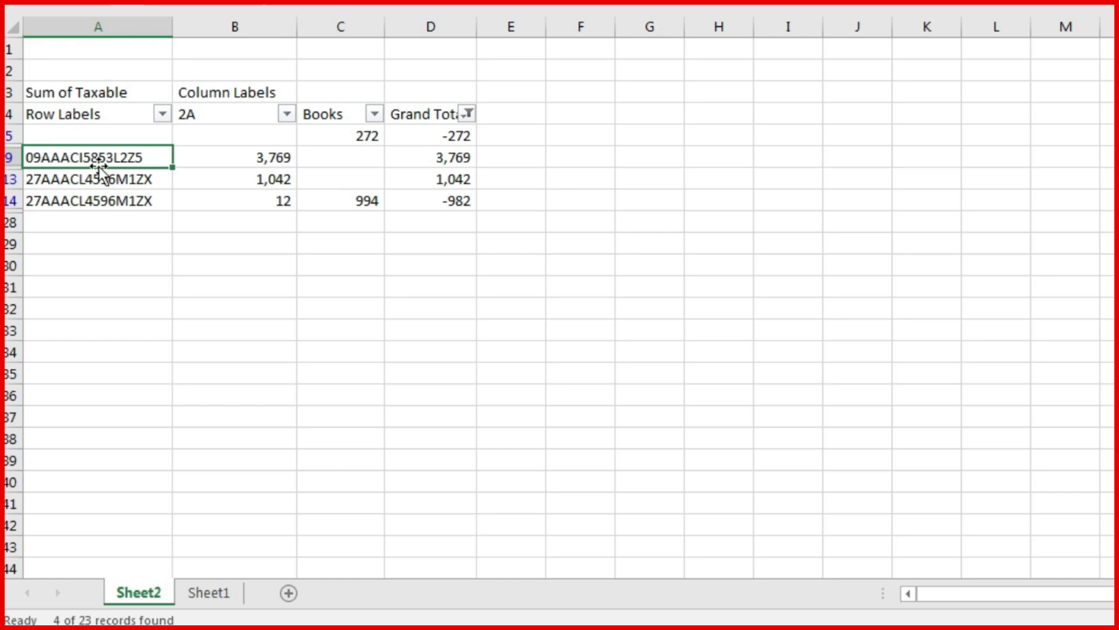
pyautogui.moveTo(76, 134); pyautogui.dragTo(77, 182)
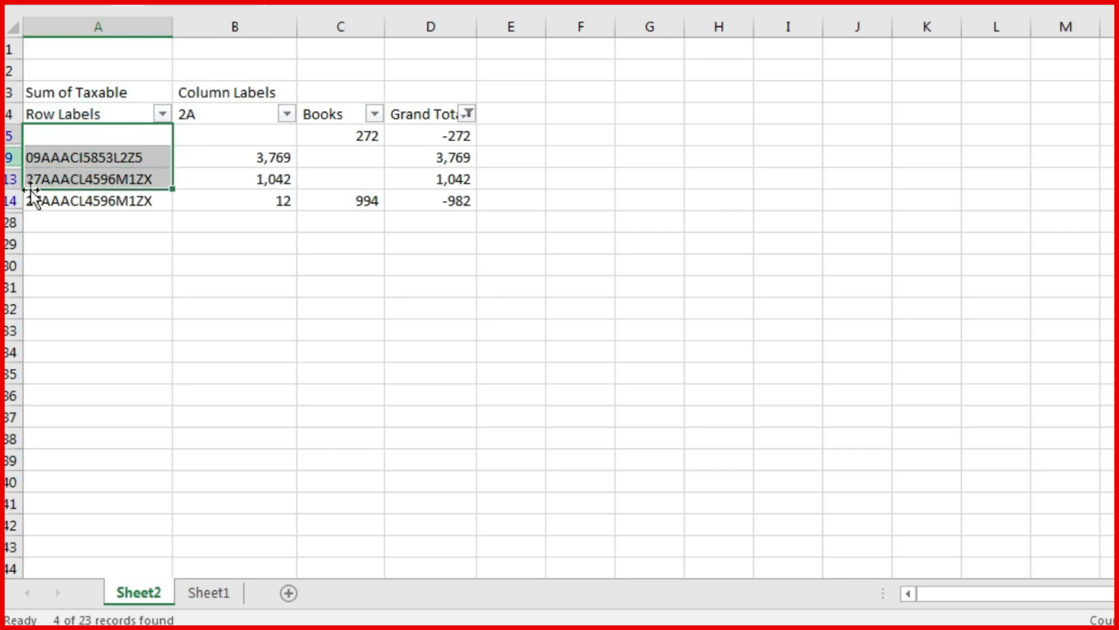
pyautogui.moveTo(249, 137); pyautogui.dragTo(254, 195)
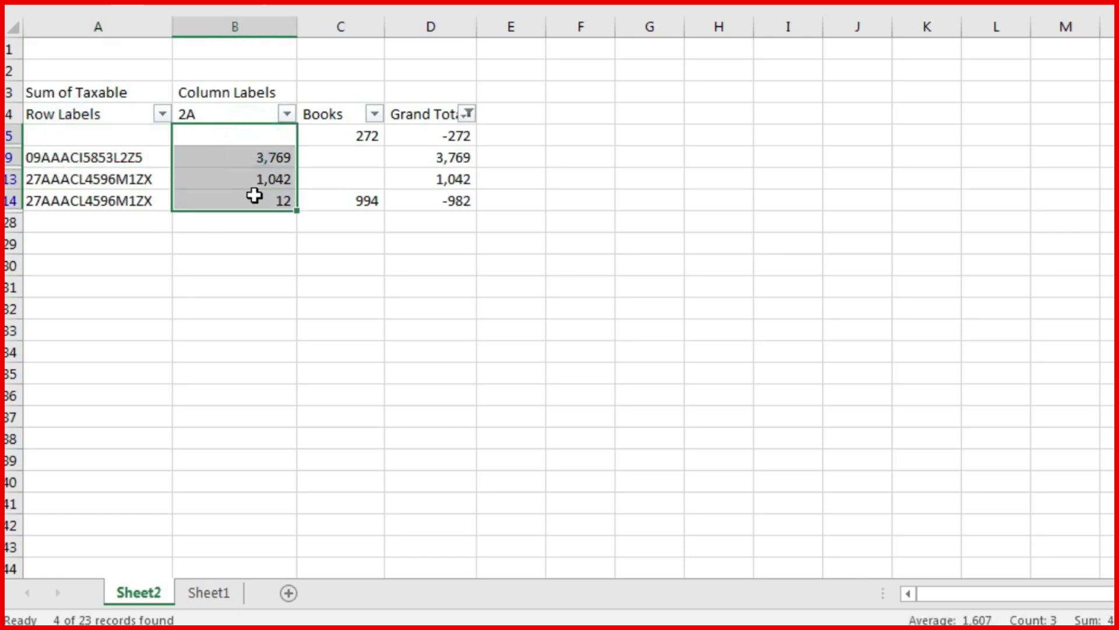